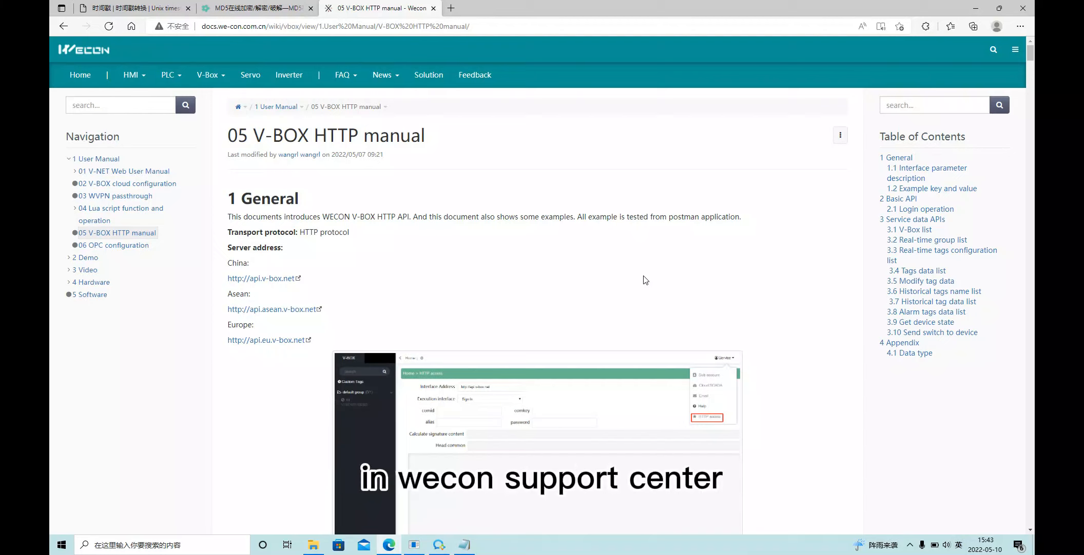
Open the V-Box pages and scroll the HTTP manual to 1.1 Interface parameter description
{"action": "left_click", "coordinate": [210, 76]}
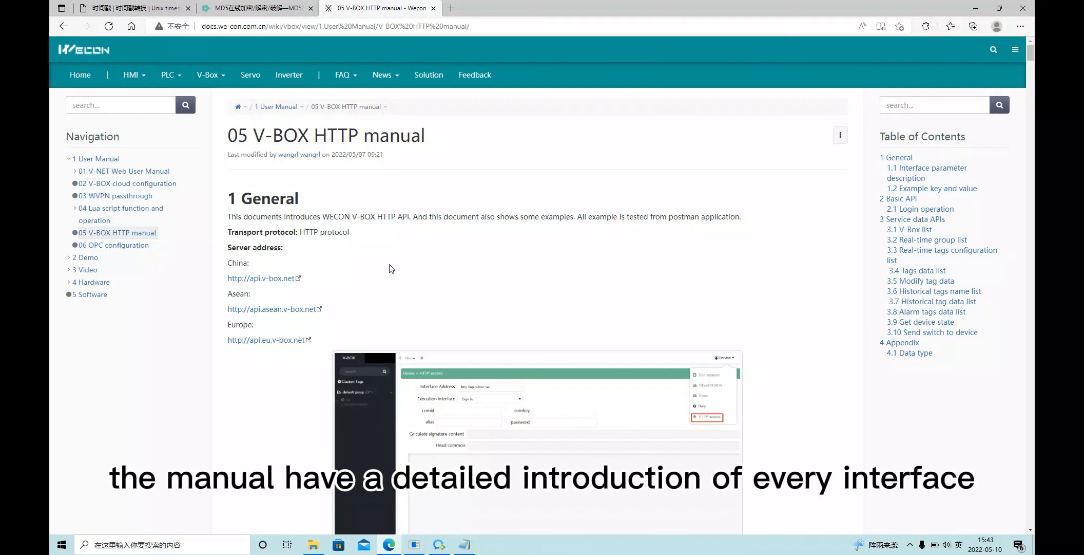
{"action": "scroll", "coordinate": [391, 268], "scroll_direction": "down", "scroll_amount": 5}
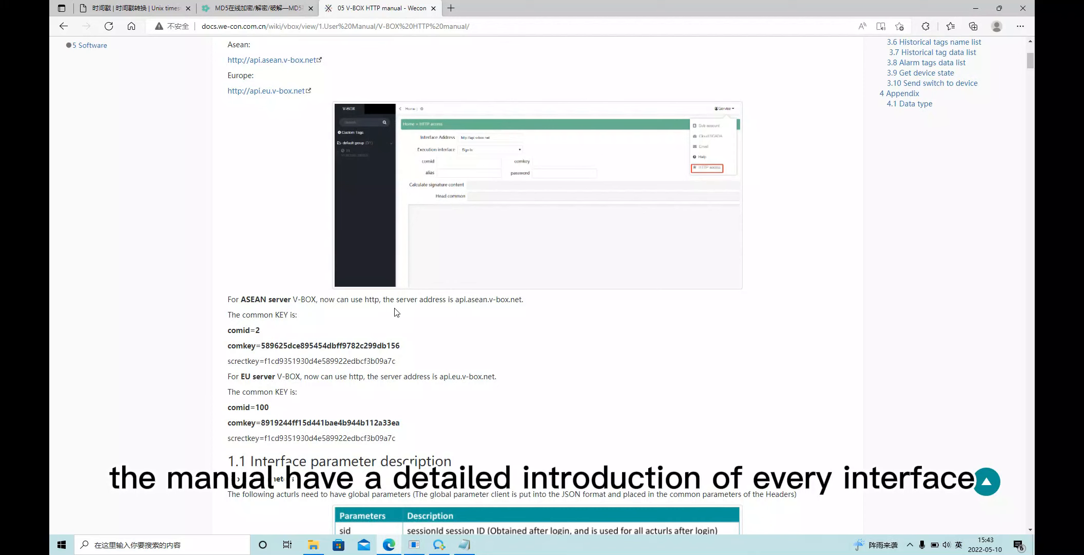
{"action": "scroll", "coordinate": [394, 314], "scroll_direction": "down", "scroll_amount": 3}
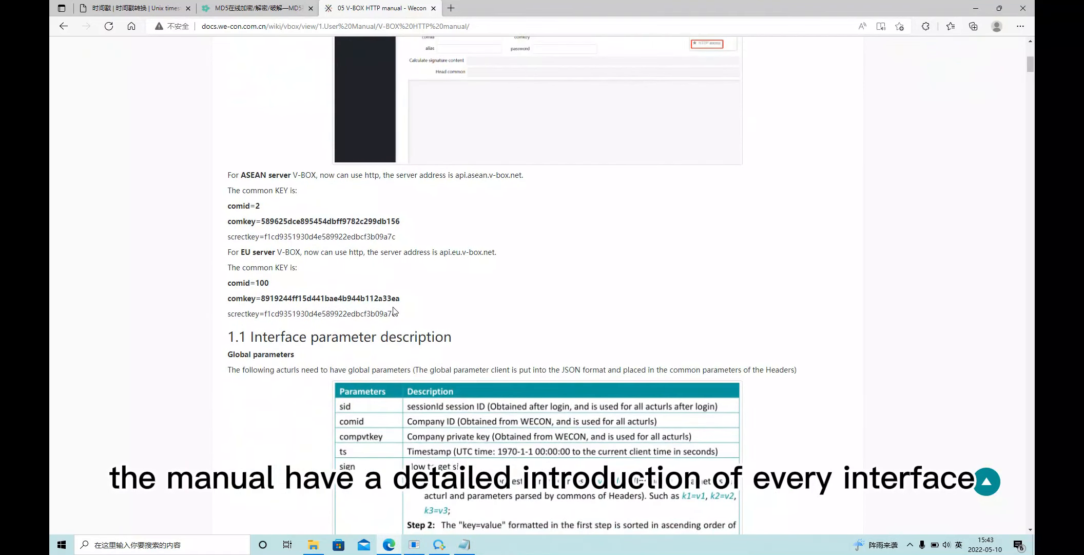
{"action": "scroll", "coordinate": [379, 295], "scroll_direction": "down", "scroll_amount": 3}
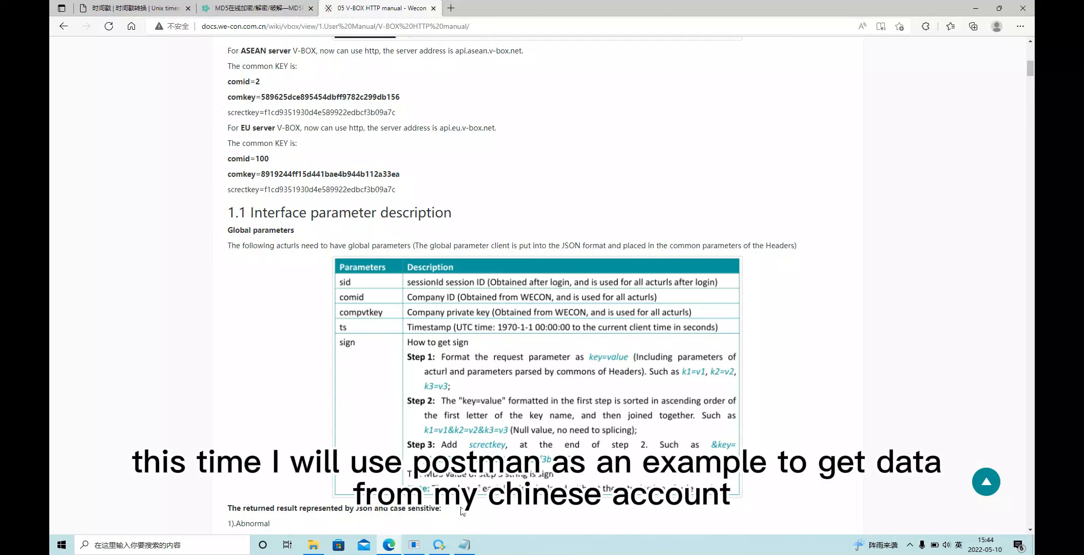
Scroll to section 1.2 and select the four example lines: comid, comkey, secret key, ts
{"action": "left_click", "coordinate": [466, 544]}
{"action": "left_click", "coordinate": [466, 544]}
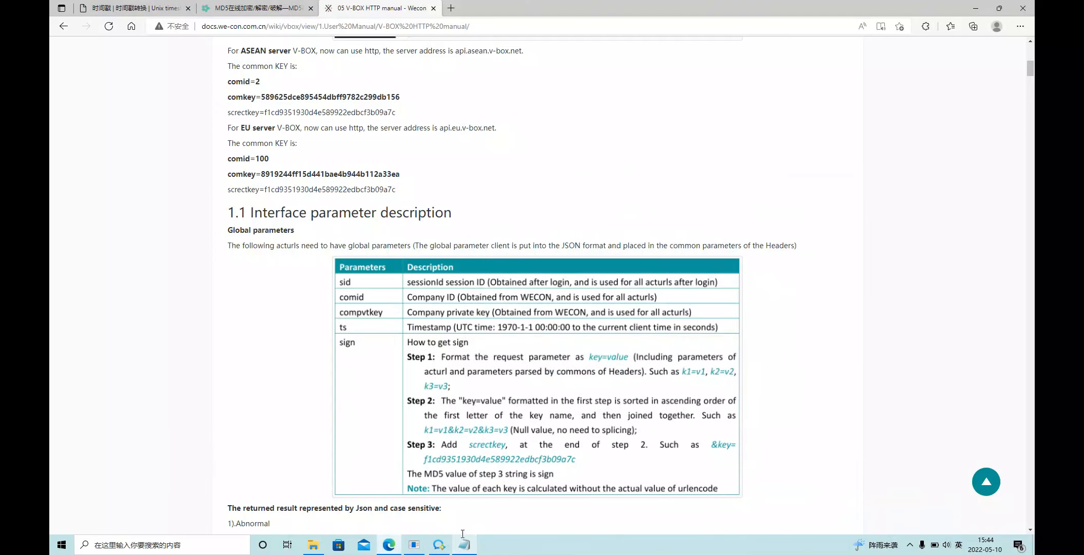
{"action": "scroll", "coordinate": [292, 272], "scroll_direction": "down", "scroll_amount": 4}
{"action": "scroll", "coordinate": [292, 272], "scroll_direction": "down", "scroll_amount": 5}
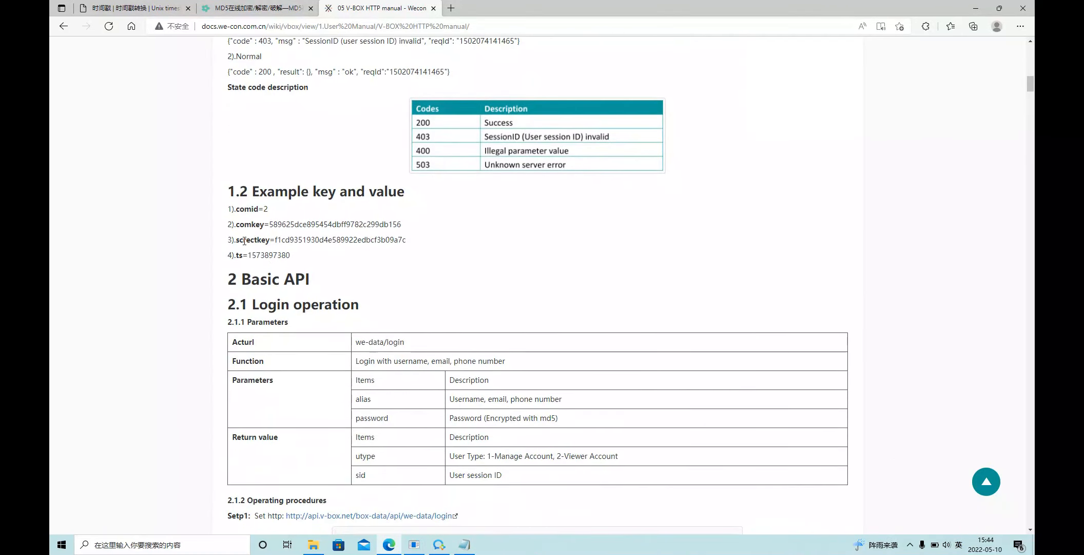
{"action": "left_click_drag", "start_coordinate": [247, 195], "coordinate": [406, 194]}
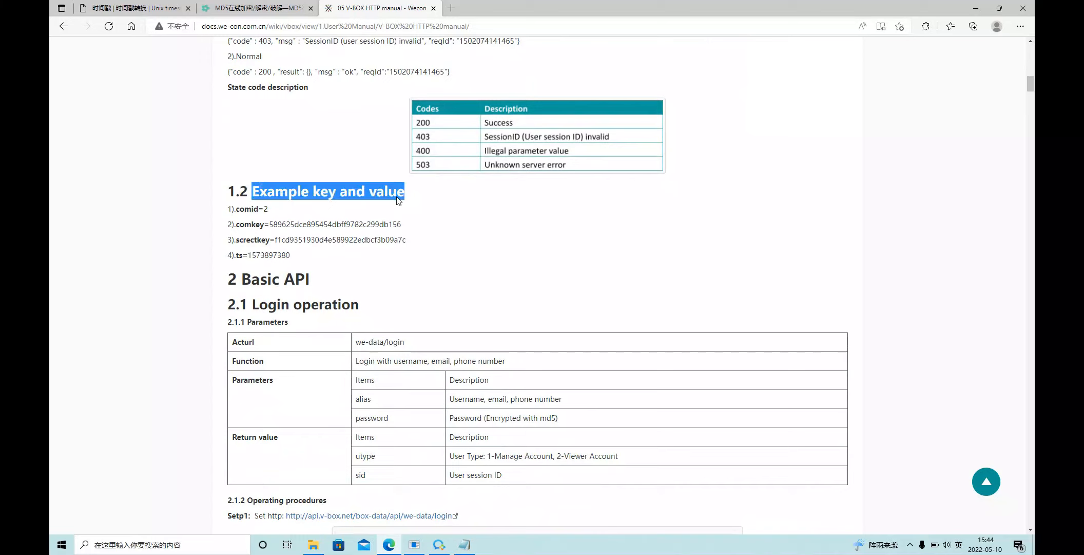
{"action": "left_click", "coordinate": [330, 209]}
{"action": "left_click_drag", "start_coordinate": [257, 189], "coordinate": [406, 192]}
{"action": "left_click", "coordinate": [315, 212]}
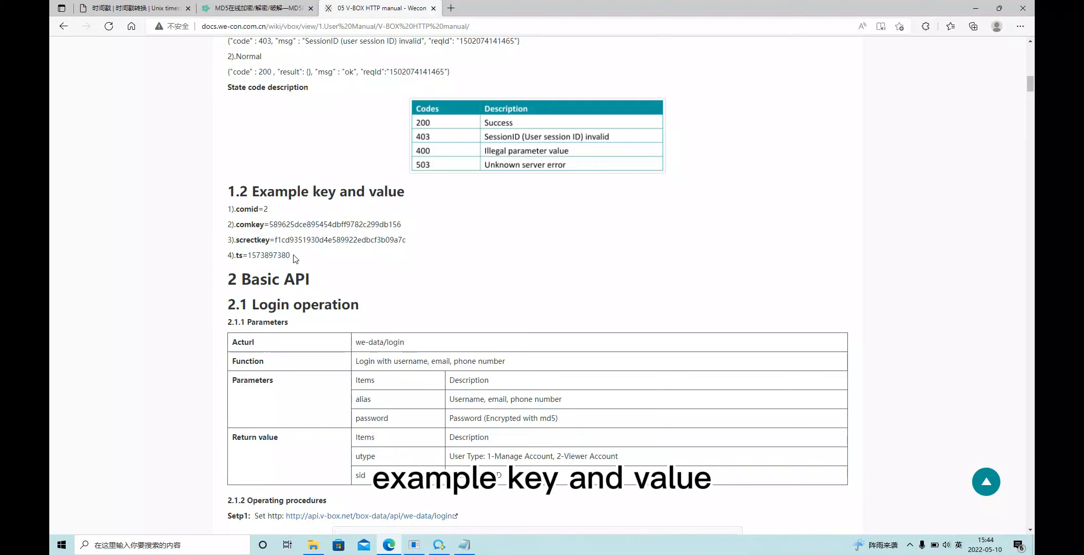
{"action": "left_click_drag", "start_coordinate": [294, 256], "coordinate": [232, 206]}
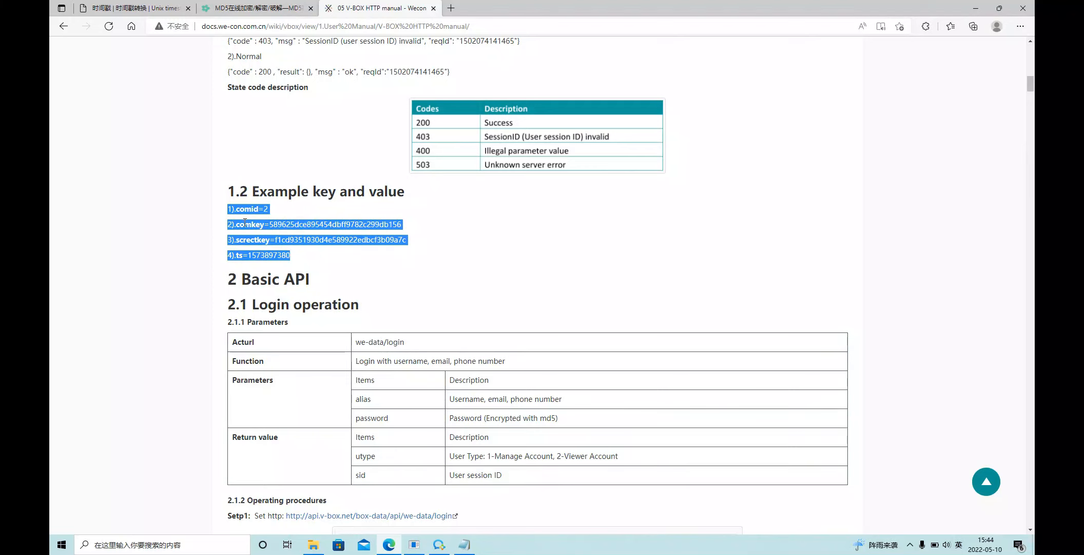
Paste the example key and value lines into Notepad, adding spaces after each label
{"action": "left_click", "coordinate": [465, 545]}
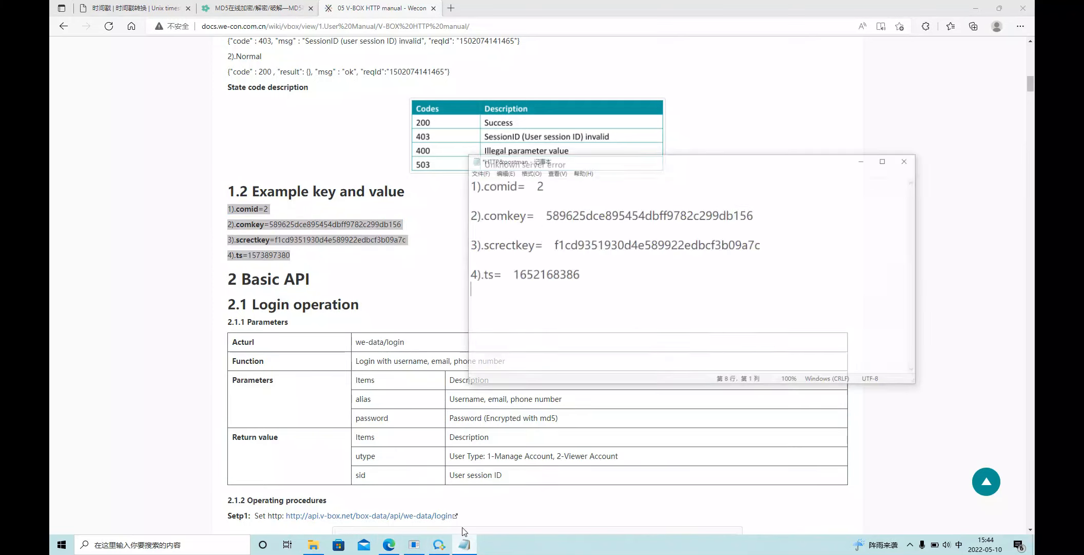
{"action": "left_click_drag", "start_coordinate": [590, 245], "coordinate": [462, 154]}
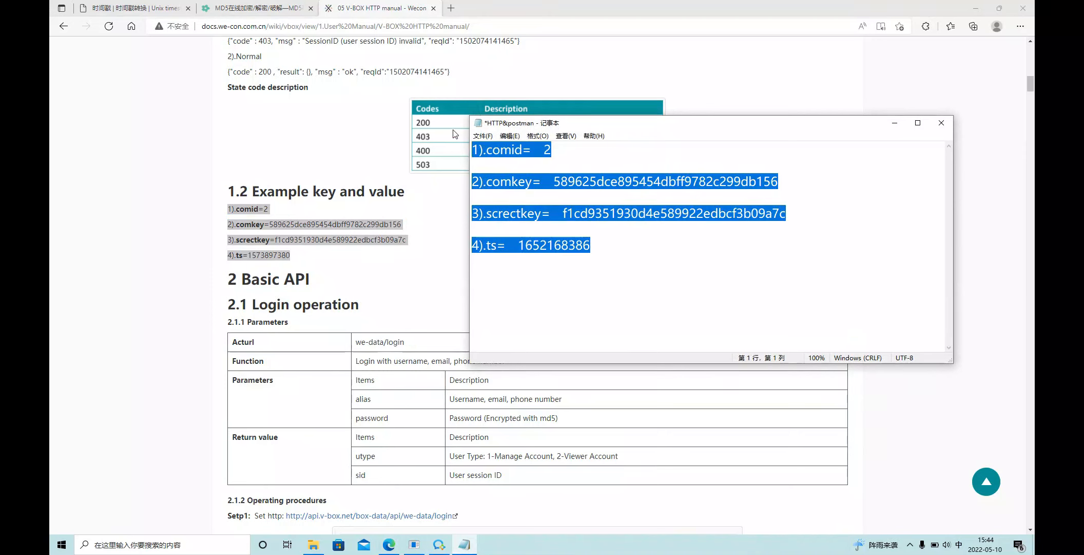
{"action": "key", "text": "ctrl+v"}
{"action": "left_click", "coordinate": [542, 181]}
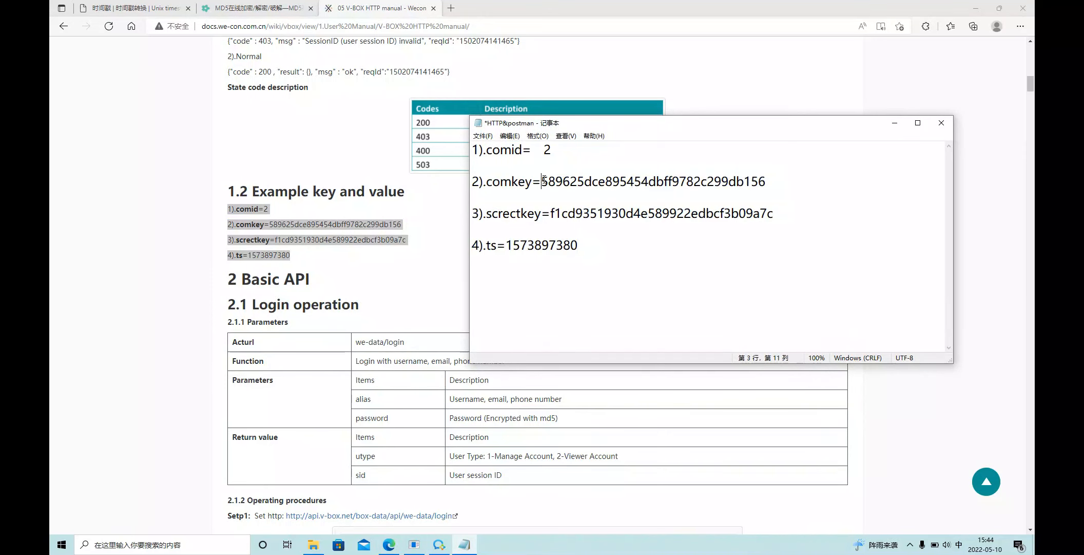
{"action": "left_click", "coordinate": [506, 245]}
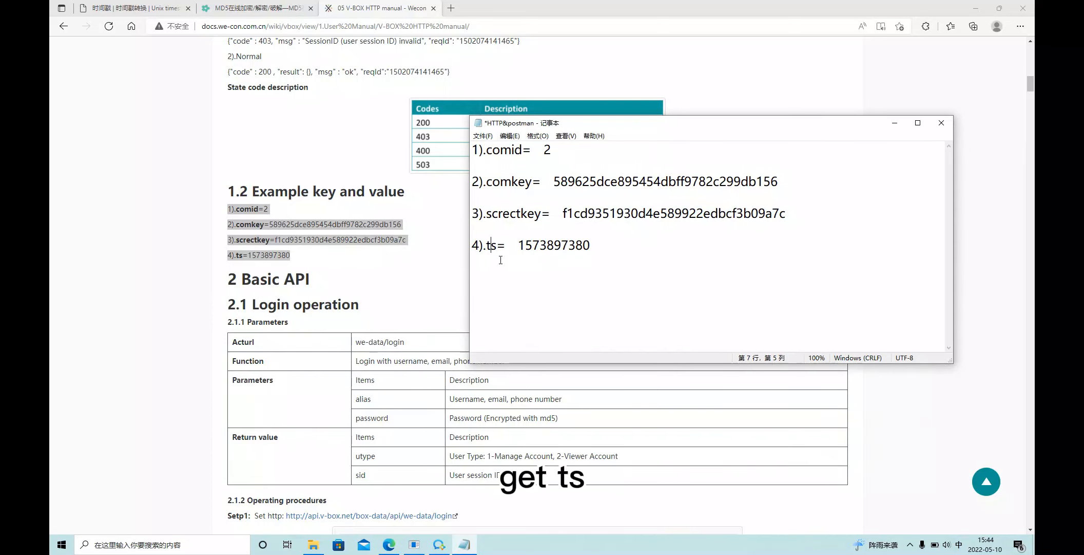
{"action": "left_click", "coordinate": [389, 545]}
{"action": "left_click", "coordinate": [111, 9]}
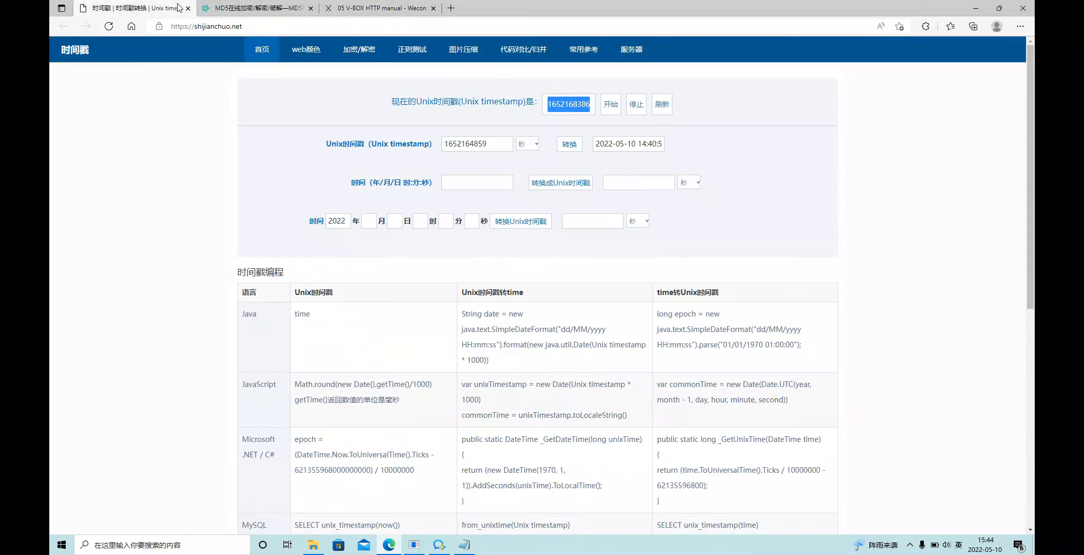
{"action": "left_click", "coordinate": [257, 8]}
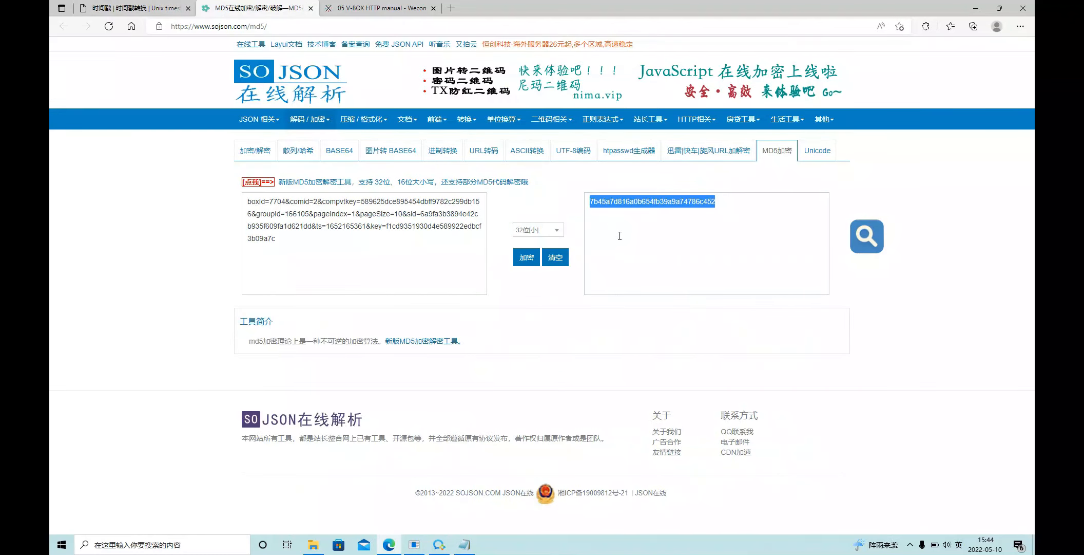
{"action": "left_click", "coordinate": [150, 7]}
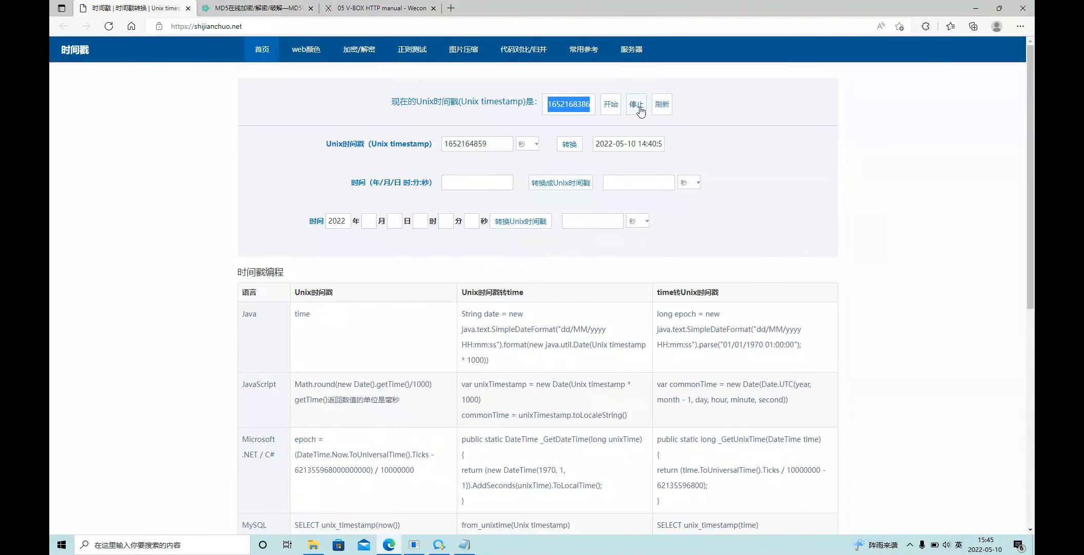
{"action": "left_click", "coordinate": [662, 104]}
{"action": "double_click", "coordinate": [579, 107]}
{"action": "key", "text": "ctrl+c"}
{"action": "left_click", "coordinate": [464, 544]}
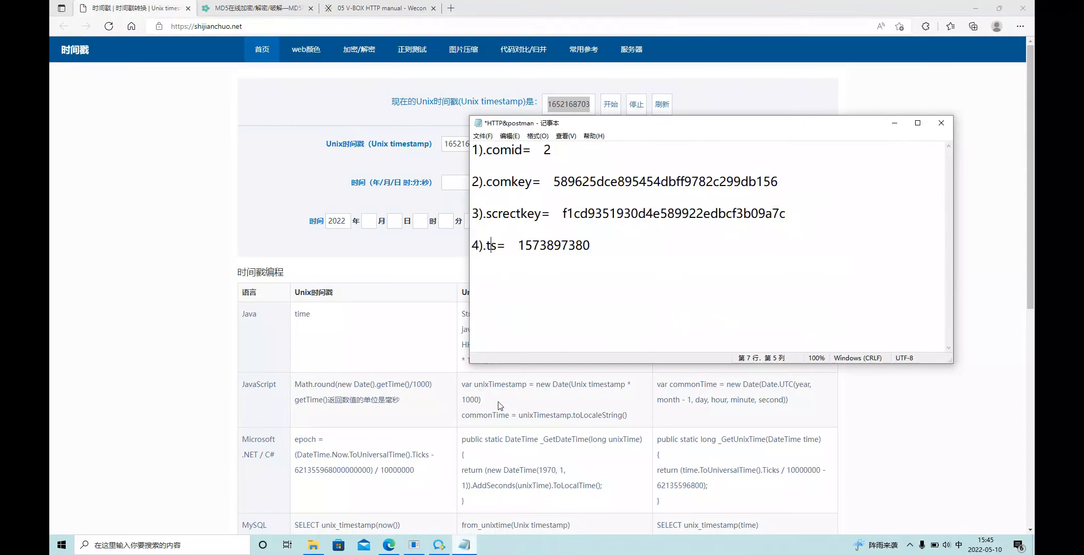
{"action": "double_click", "coordinate": [569, 249]}
{"action": "key", "text": "ctrl+v"}
{"action": "left_click", "coordinate": [604, 272]}
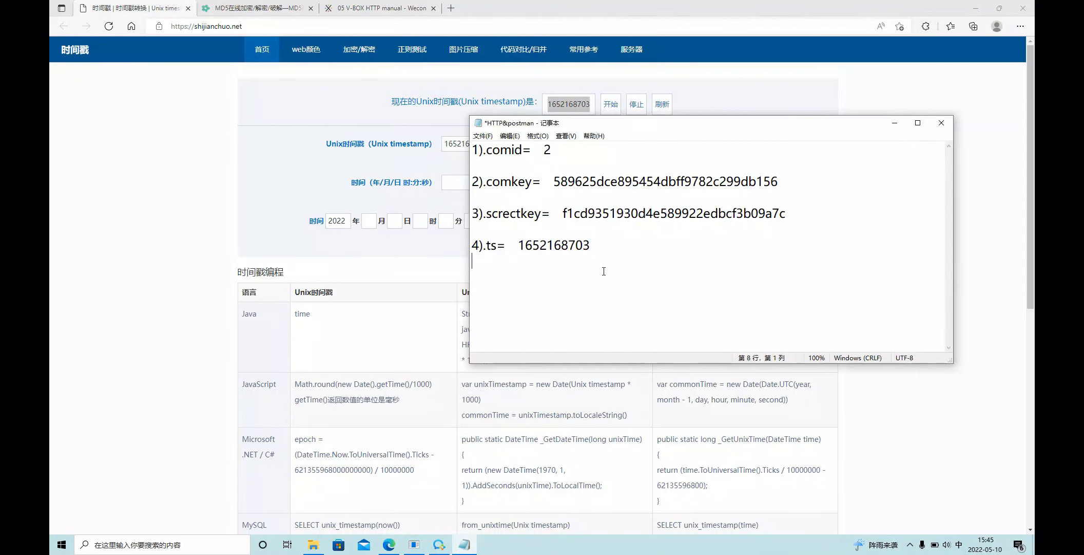
{"action": "left_click", "coordinate": [451, 7]}
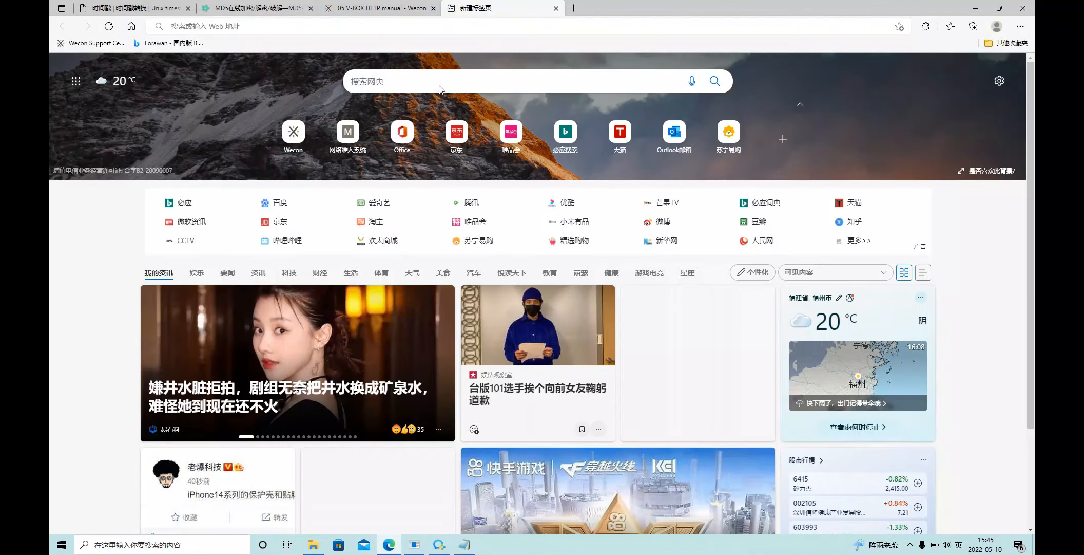
Search the web for 'postman' and open the postman.com result
{"action": "left_click", "coordinate": [425, 77]}
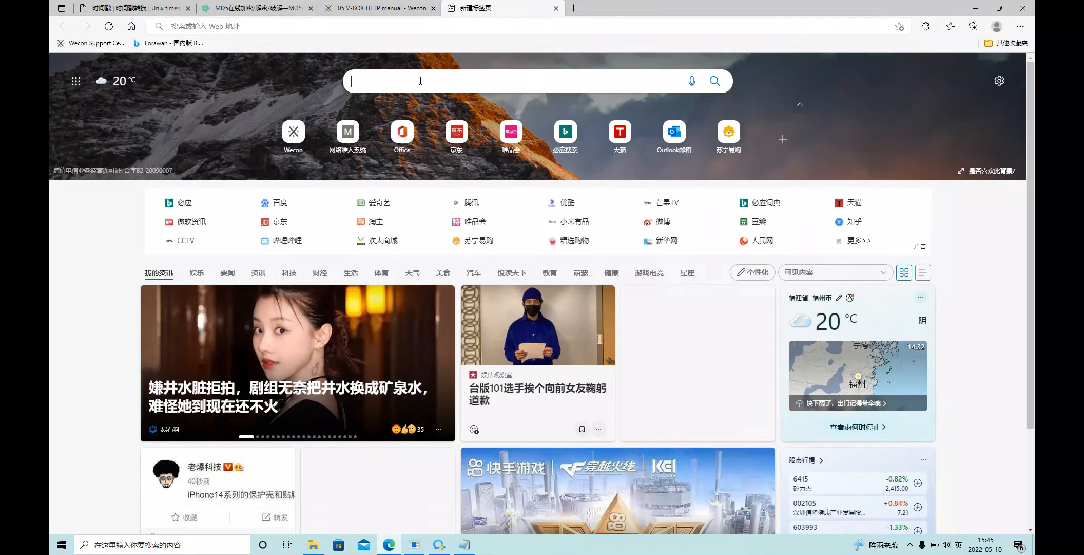
{"action": "type", "text": "postman"}
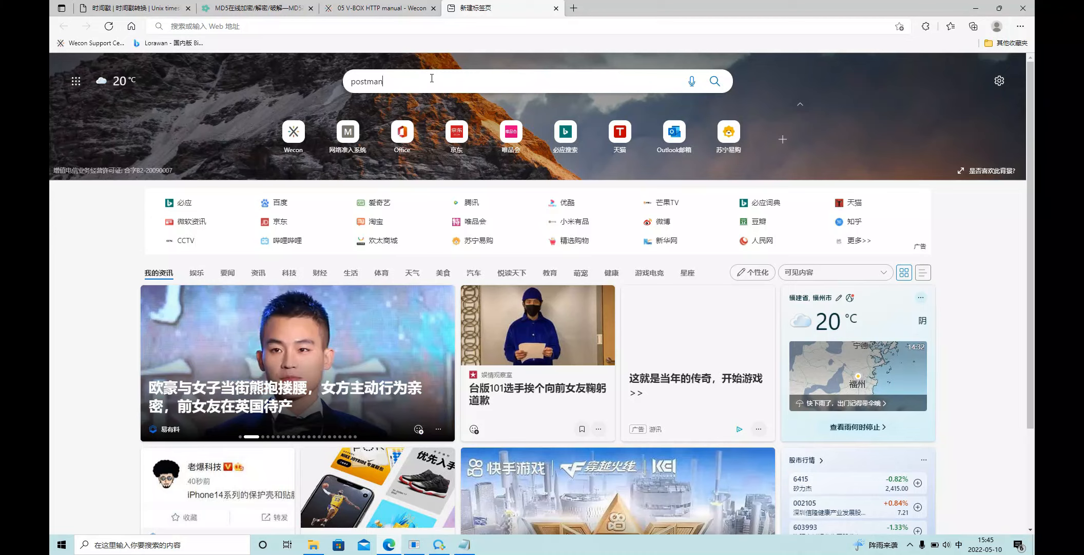
{"action": "key", "text": "Return"}
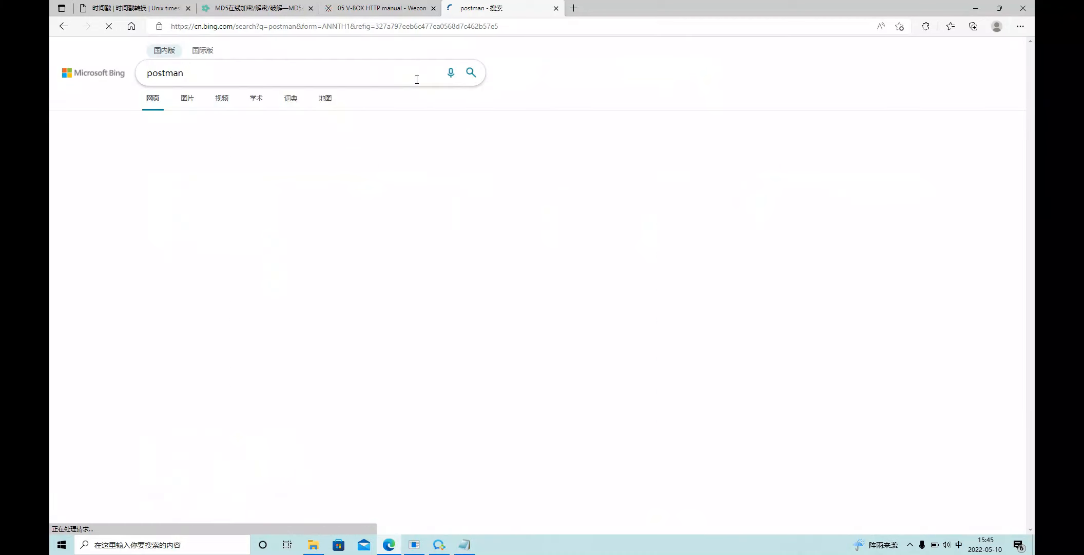
{"action": "left_click", "coordinate": [221, 149]}
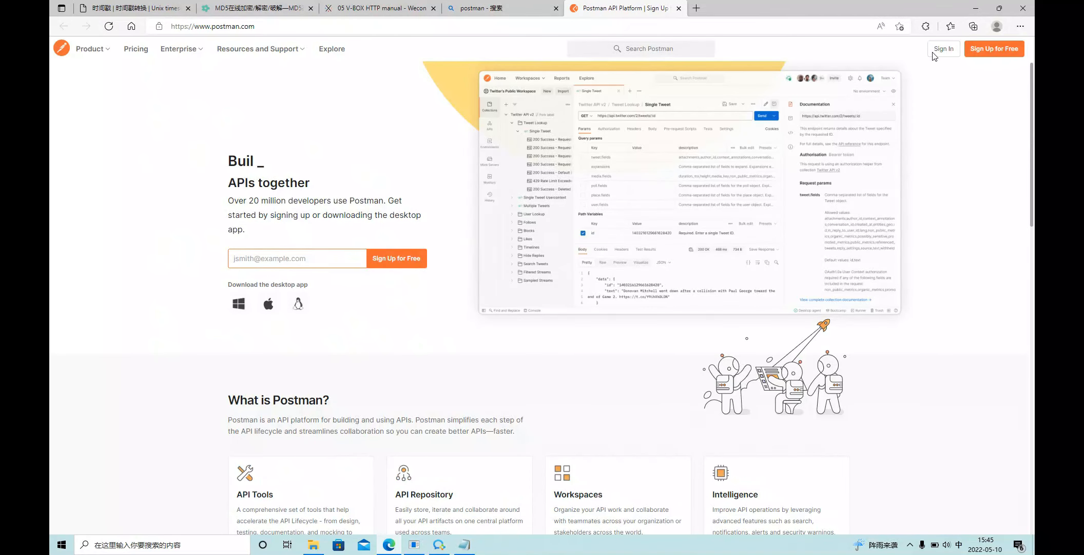
Sign in to Postman with the saved login and open the Workspaces dropdown
{"action": "left_click", "coordinate": [943, 51]}
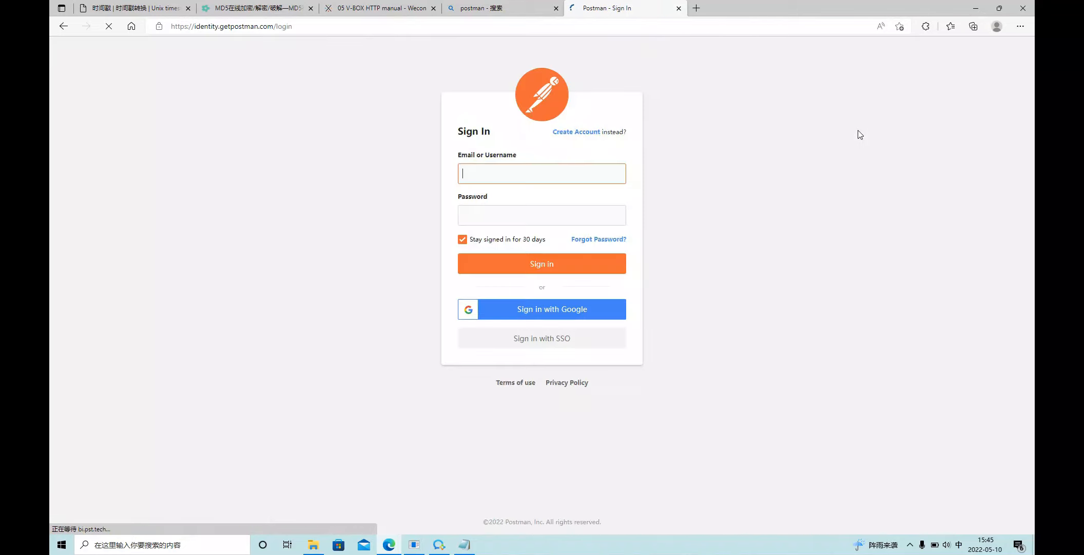
{"action": "left_click", "coordinate": [610, 177]}
{"action": "left_click", "coordinate": [539, 208]}
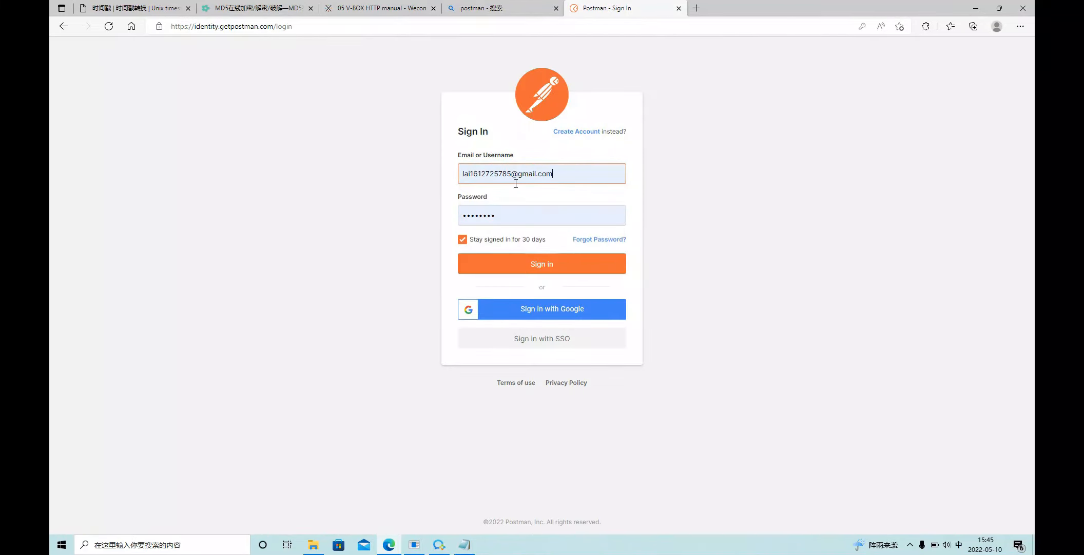
{"action": "left_click", "coordinate": [541, 272]}
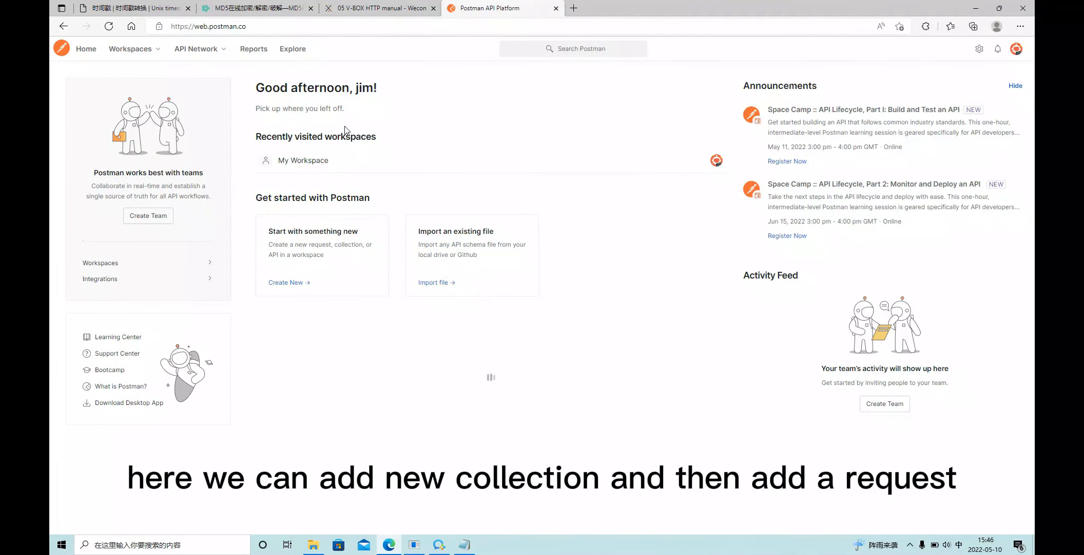
{"action": "left_click", "coordinate": [132, 51]}
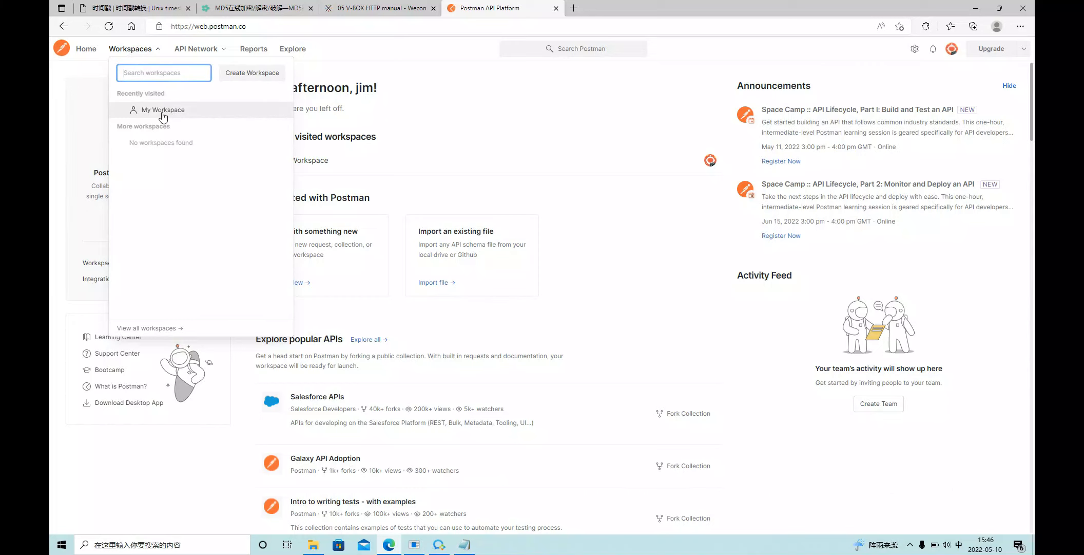
In My Workspace, delete the old cn http interface collection
{"action": "left_click", "coordinate": [163, 114]}
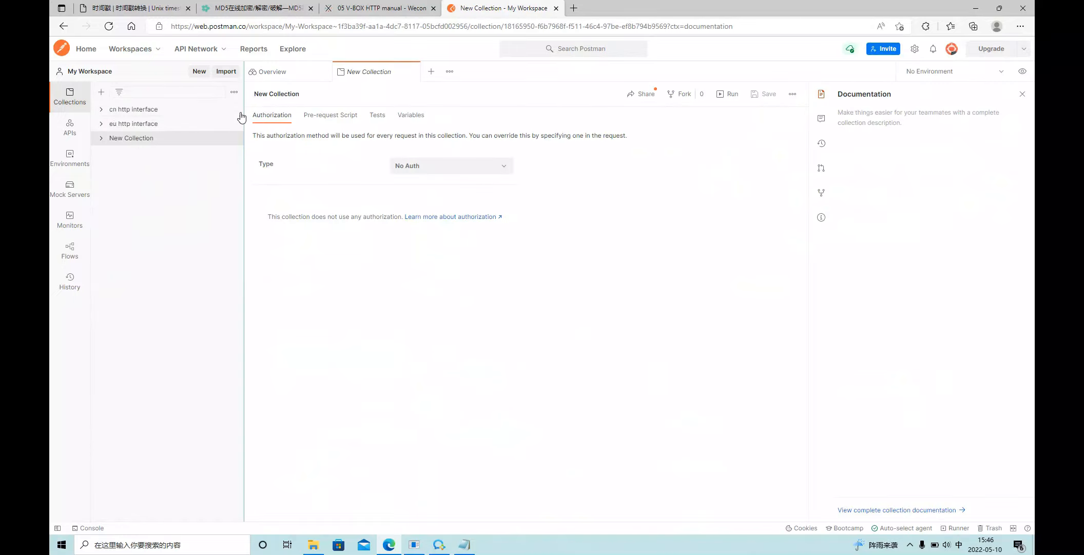
{"action": "left_click", "coordinate": [234, 109]}
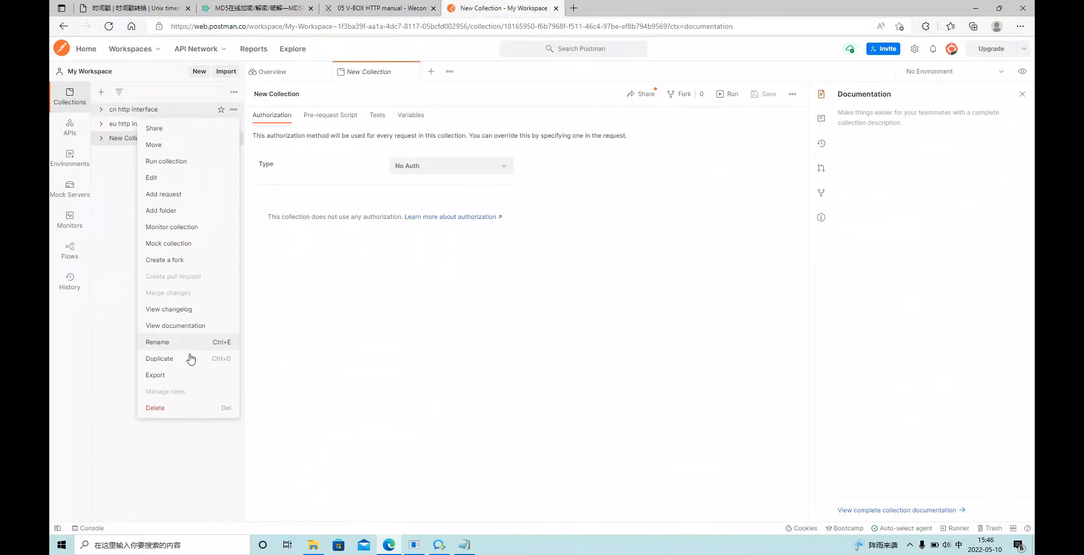
{"action": "left_click", "coordinate": [163, 407]}
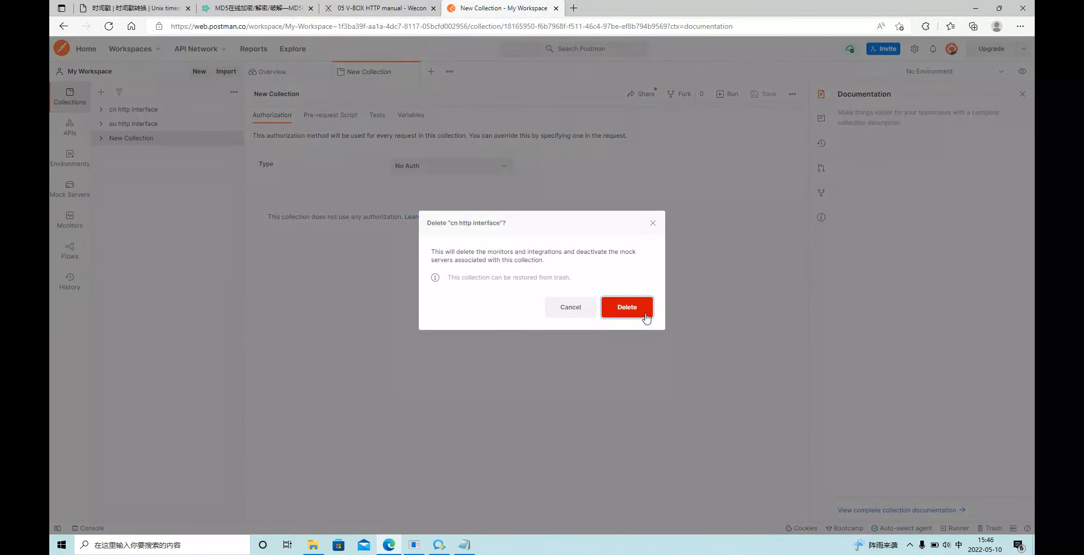
{"action": "left_click", "coordinate": [642, 311]}
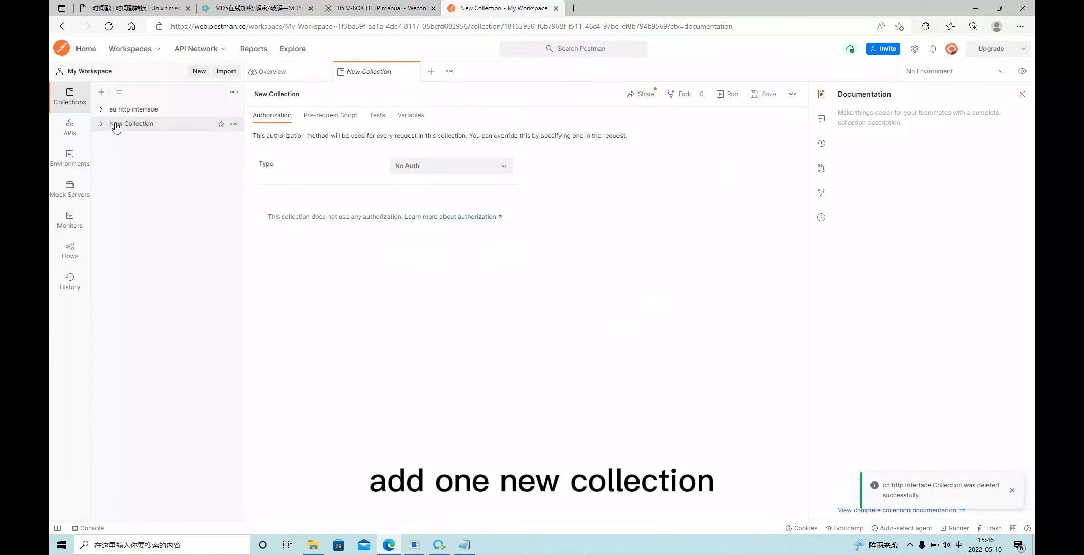
Rename New Collection to 'cn http interface' and expand it in the sidebar
{"action": "left_click", "coordinate": [233, 124]}
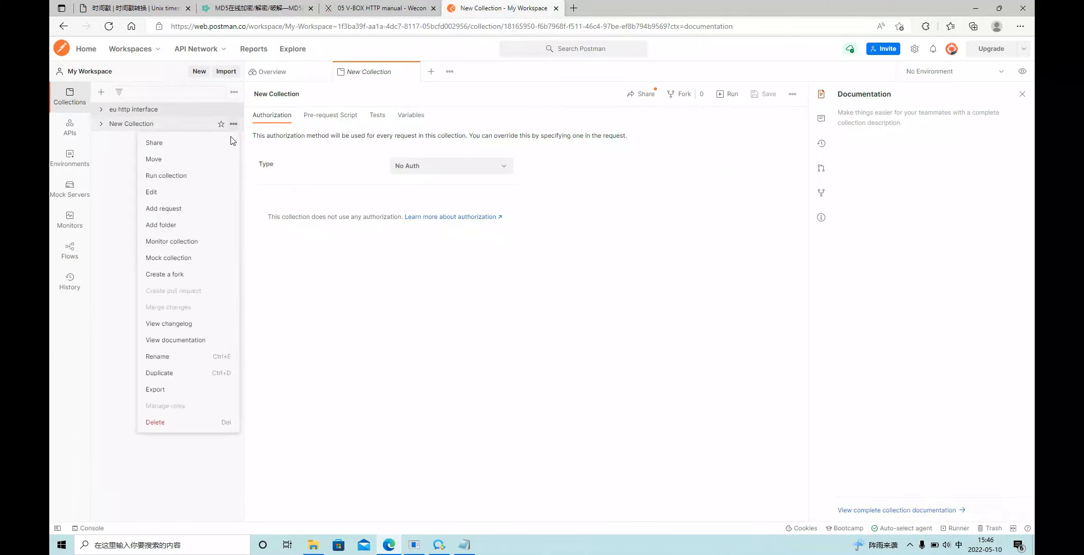
{"action": "left_click", "coordinate": [163, 360]}
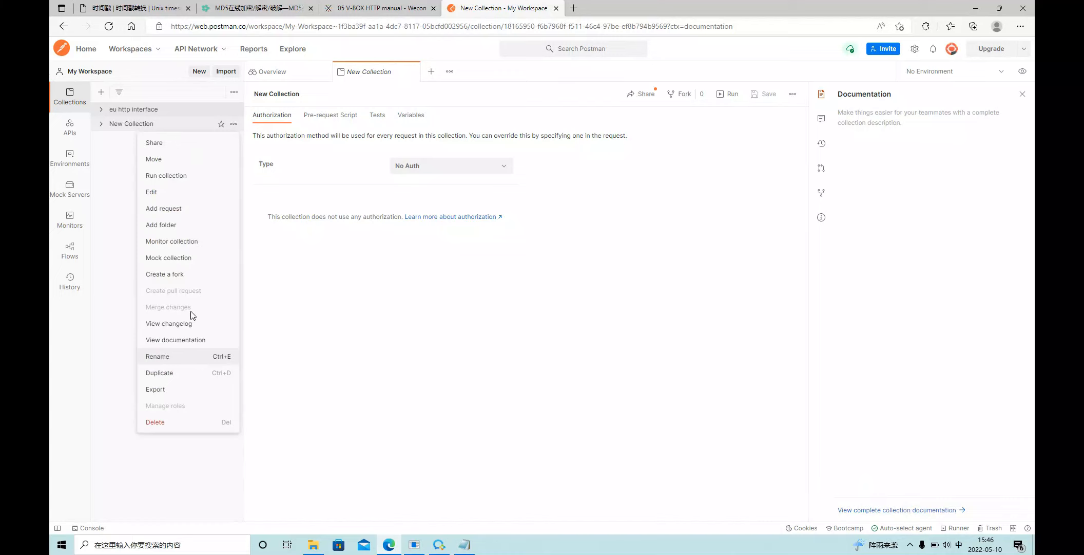
{"action": "type", "text": "cn"}
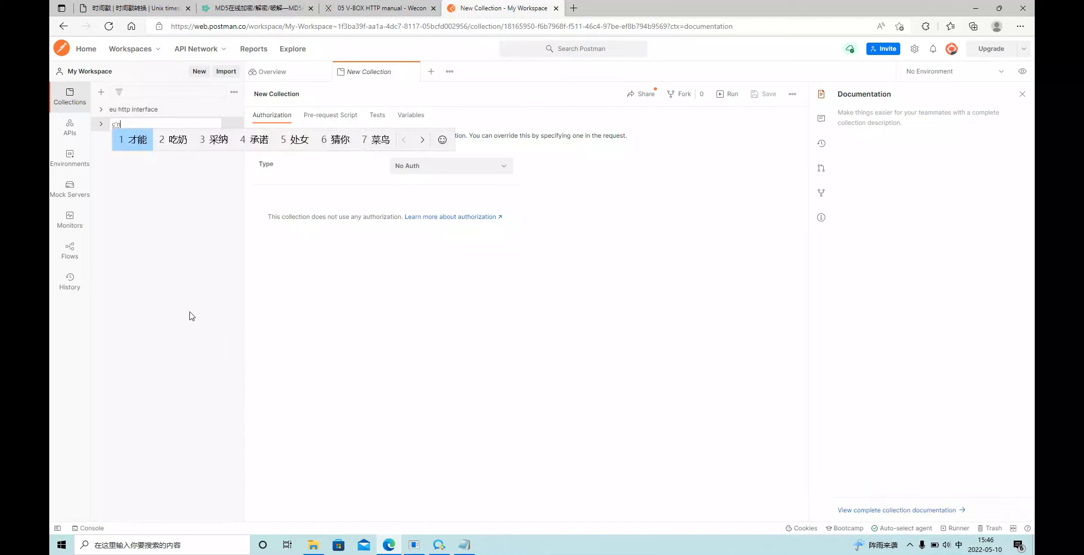
{"action": "key", "text": "BackSpace"}
{"action": "key", "text": "BackSpace"}
{"action": "key", "text": "shift"}
{"action": "type", "text": "cn"}
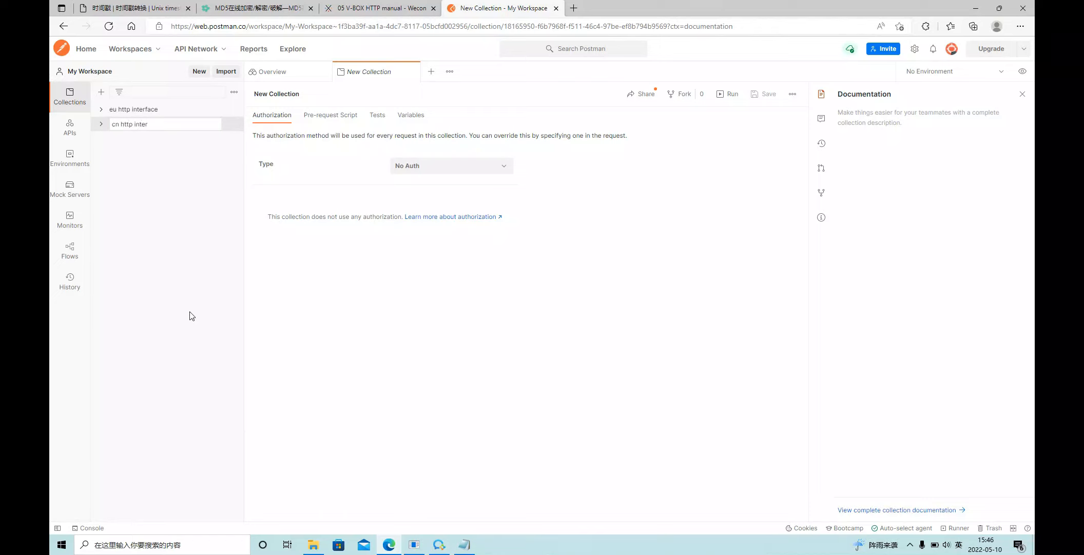
{"action": "key", "text": "Return"}
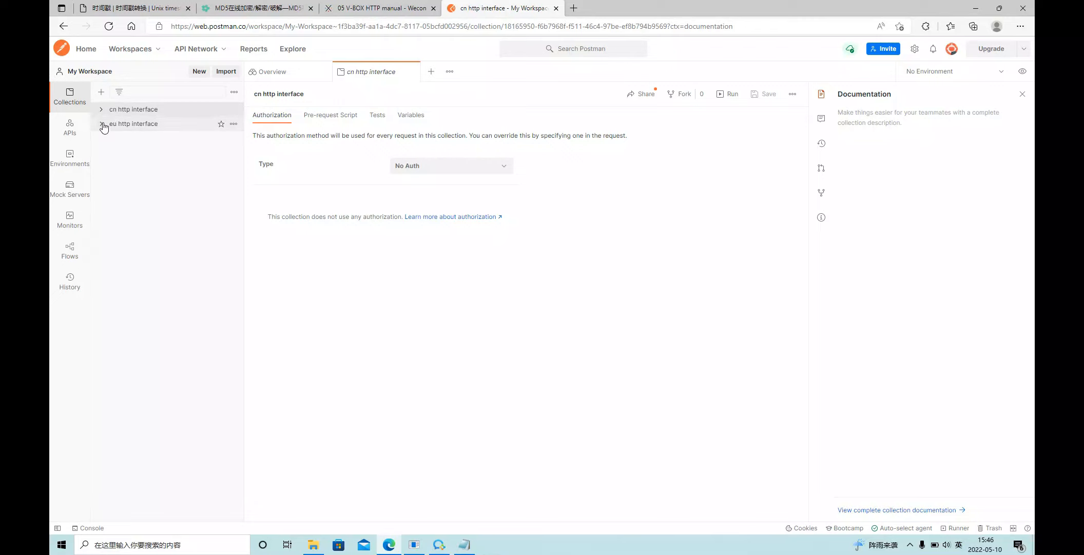
{"action": "left_click", "coordinate": [101, 123]}
{"action": "left_click", "coordinate": [101, 110]}
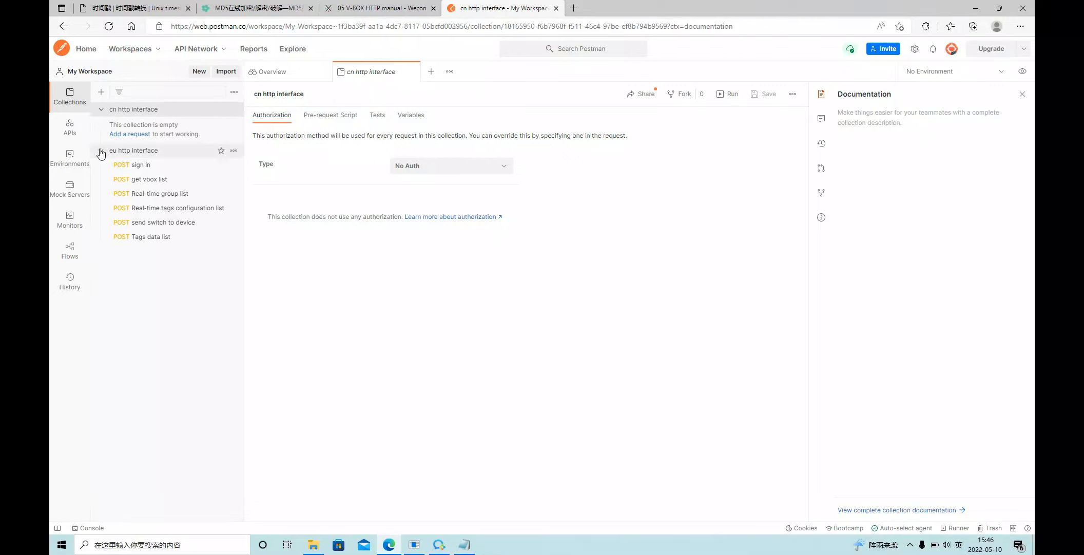
{"action": "left_click", "coordinate": [102, 150]}
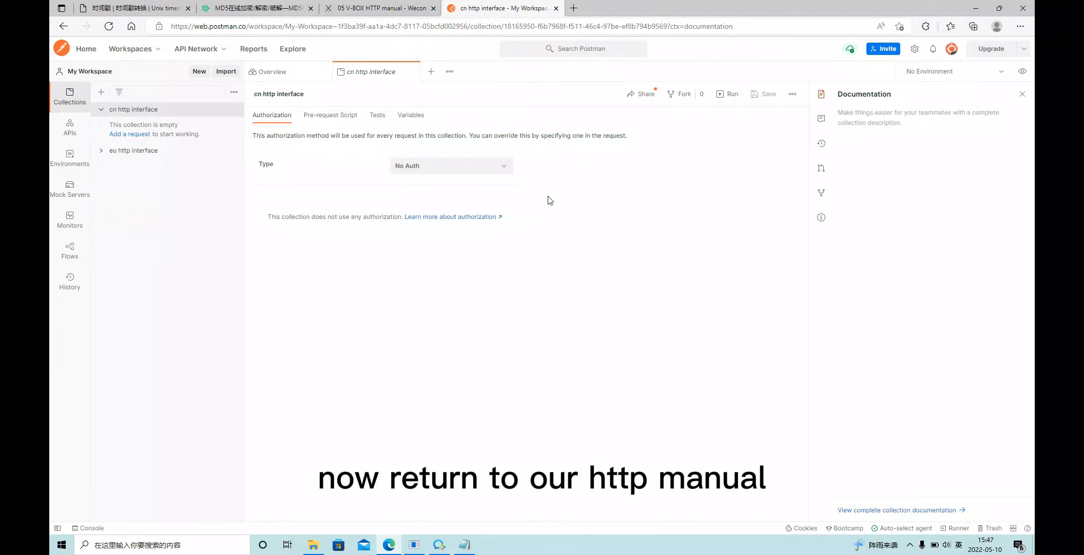
{"action": "left_click", "coordinate": [385, 9]}
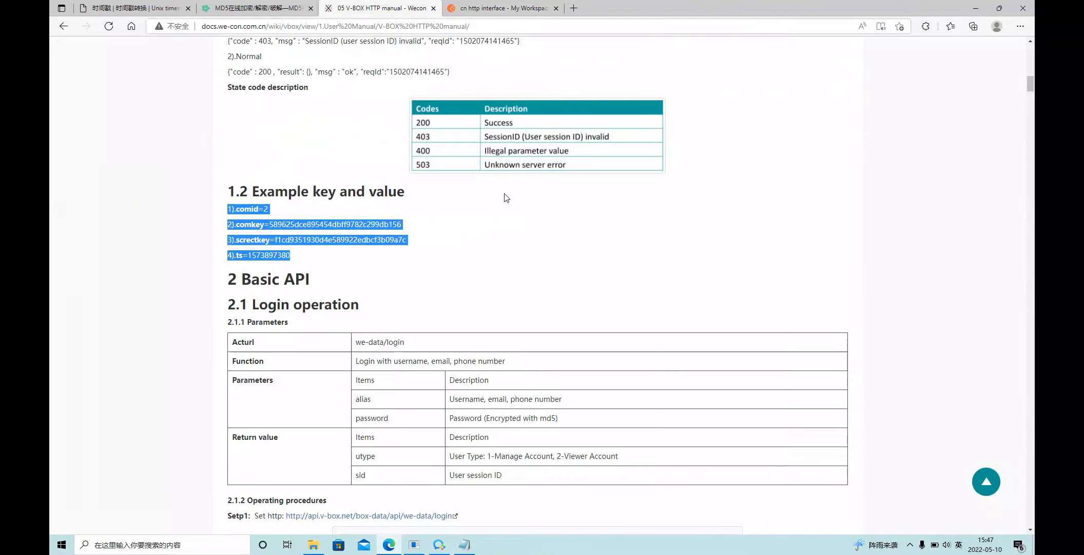
{"action": "left_click", "coordinate": [433, 257]}
{"action": "scroll", "coordinate": [434, 256], "scroll_direction": "up", "scroll_amount": 10}
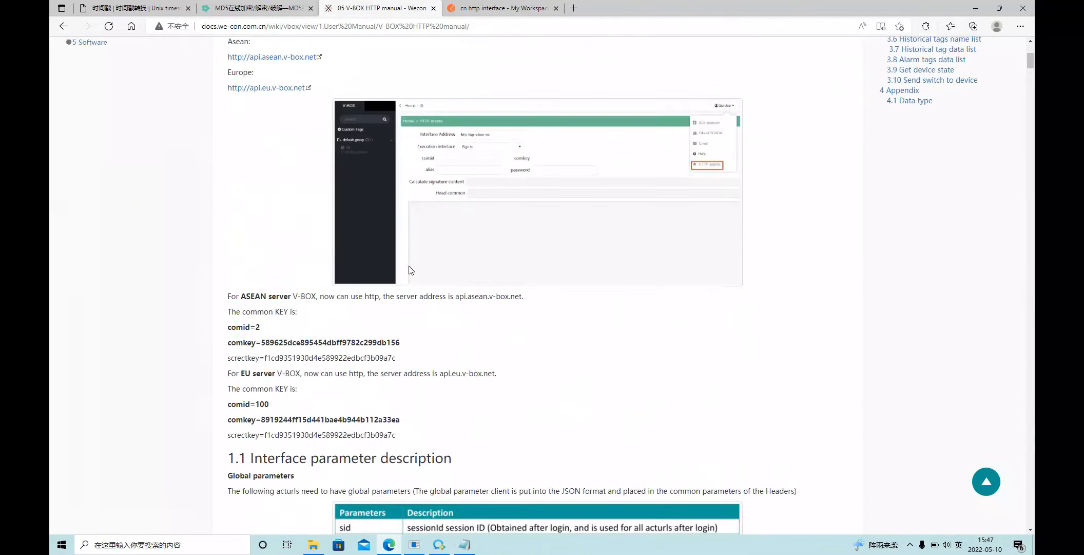
{"action": "scroll", "coordinate": [411, 269], "scroll_direction": "down", "scroll_amount": 5}
{"action": "scroll", "coordinate": [411, 269], "scroll_direction": "up", "scroll_amount": 3}
{"action": "scroll", "coordinate": [390, 257], "scroll_direction": "down", "scroll_amount": 15}
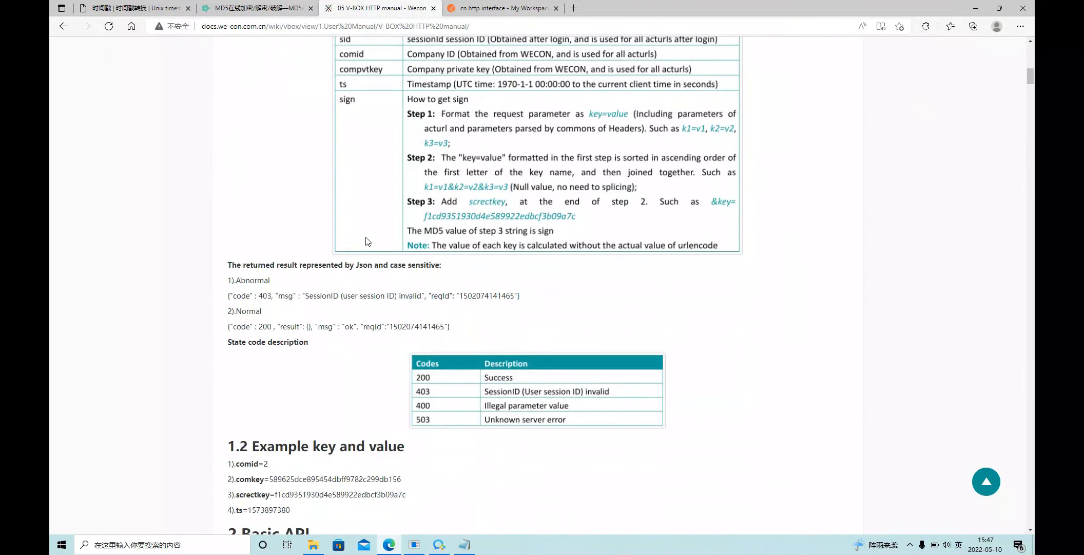
{"action": "scroll", "coordinate": [368, 241], "scroll_direction": "up", "scroll_amount": 2}
{"action": "left_click_drag", "start_coordinate": [371, 187], "coordinate": [313, 187]}
{"action": "left_click", "coordinate": [395, 175]}
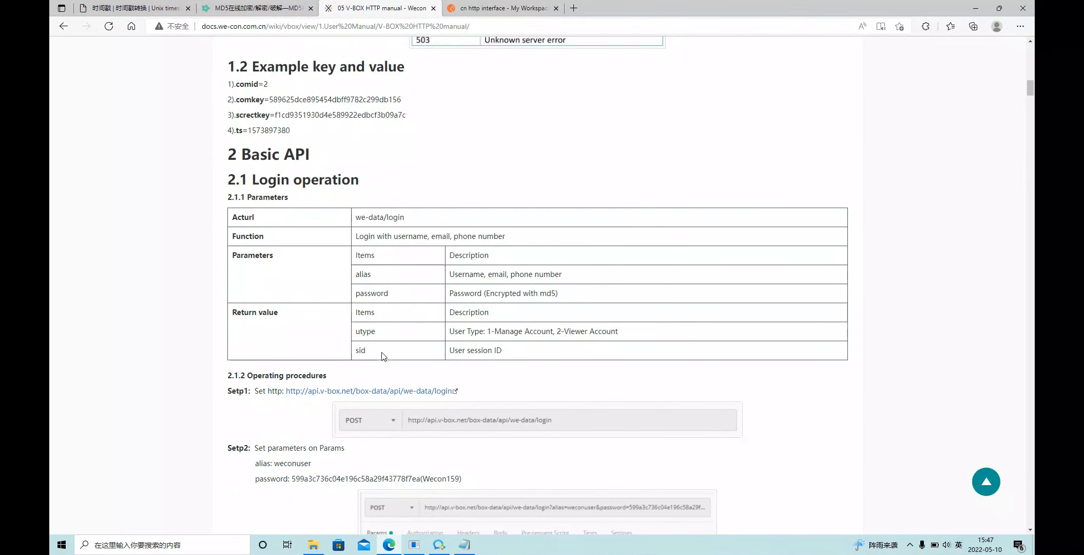
{"action": "scroll", "coordinate": [443, 368], "scroll_direction": "down", "scroll_amount": 3}
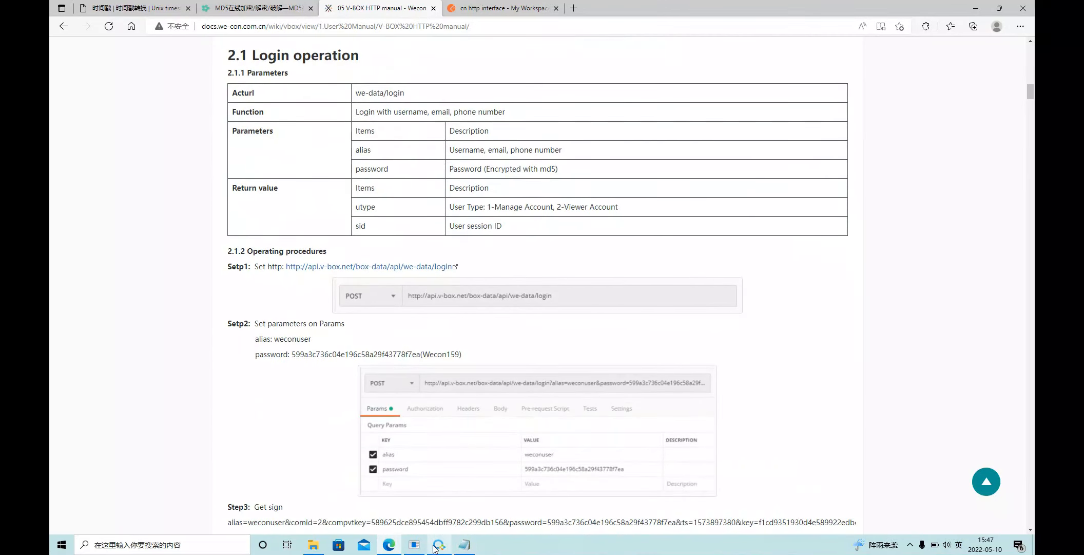
{"action": "left_click", "coordinate": [534, 8]}
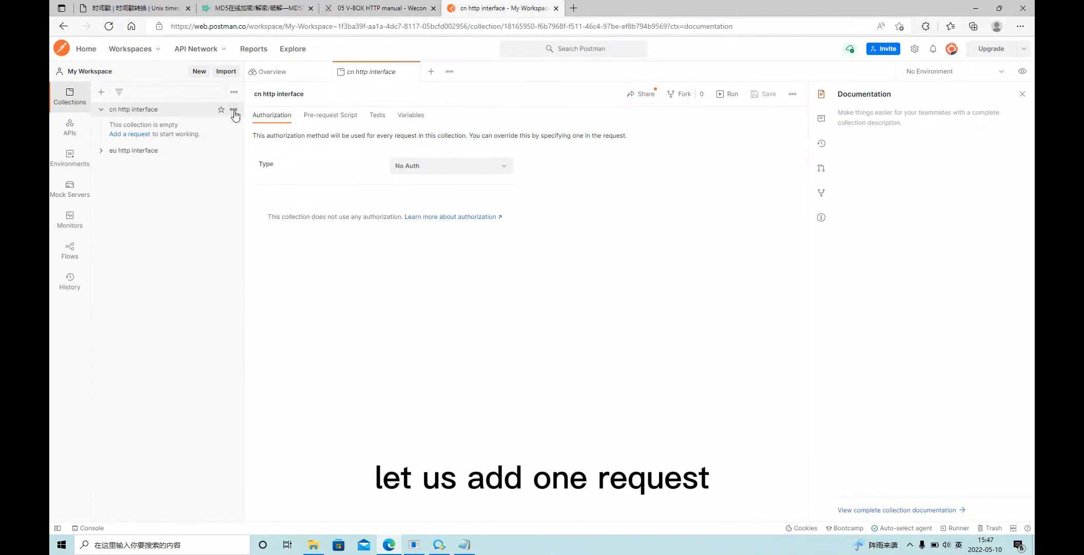
Add a request named 'login' to cn http interface, then switch back to the manual
{"action": "left_click", "coordinate": [234, 109]}
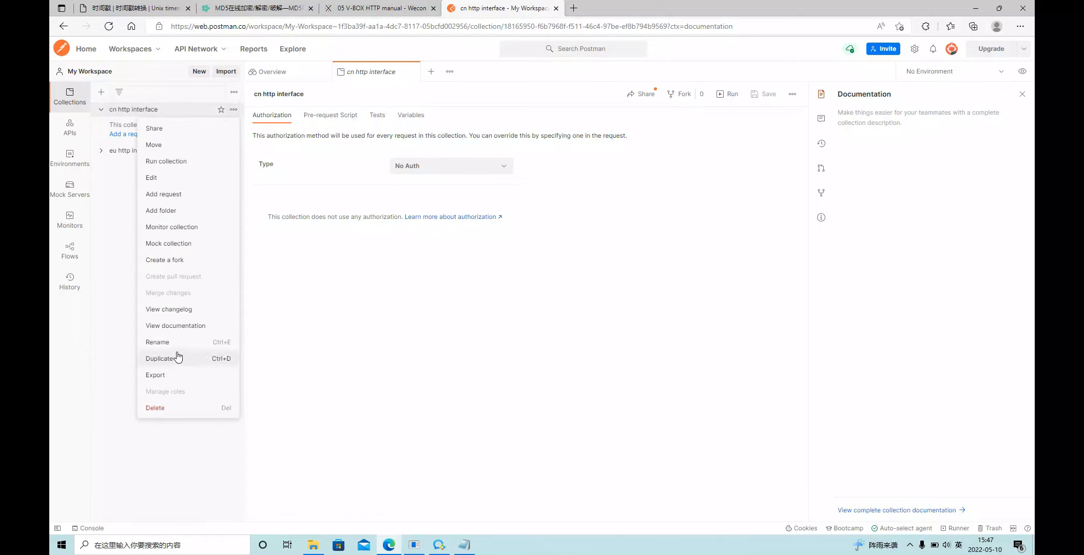
{"action": "left_click", "coordinate": [171, 196]}
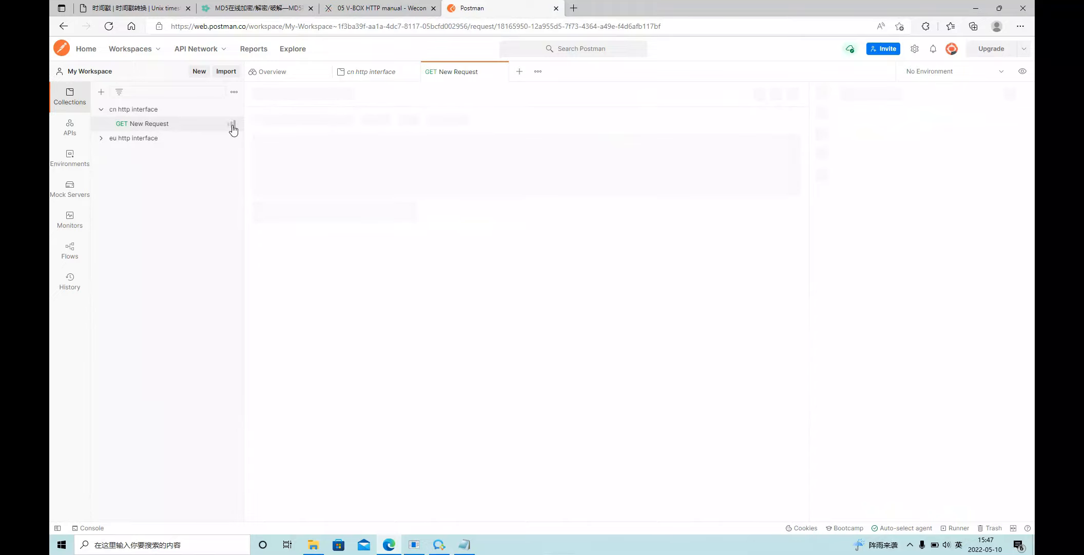
{"action": "left_click", "coordinate": [233, 127]}
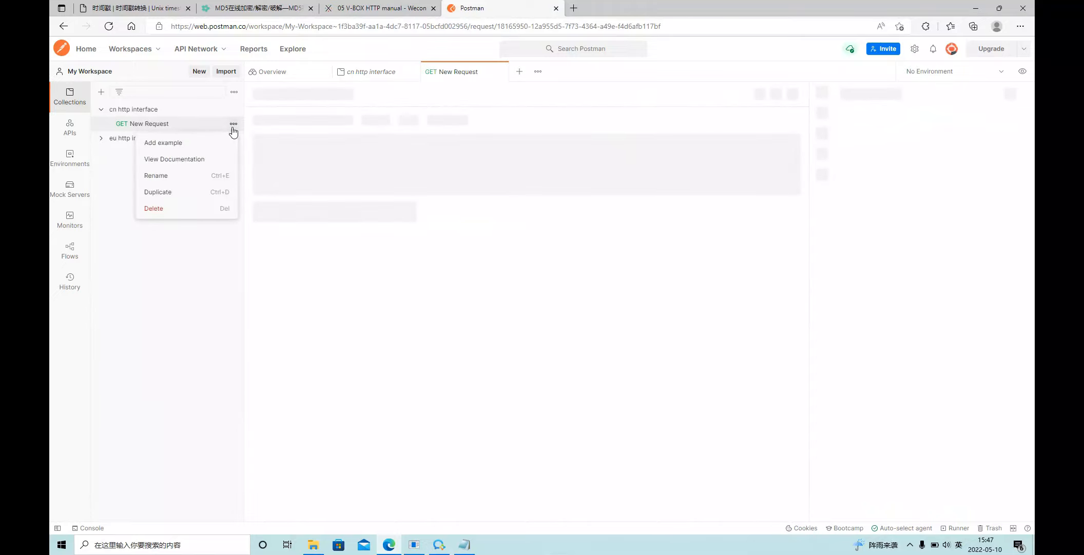
{"action": "left_click", "coordinate": [167, 176]}
{"action": "key", "text": "BackSpace"}
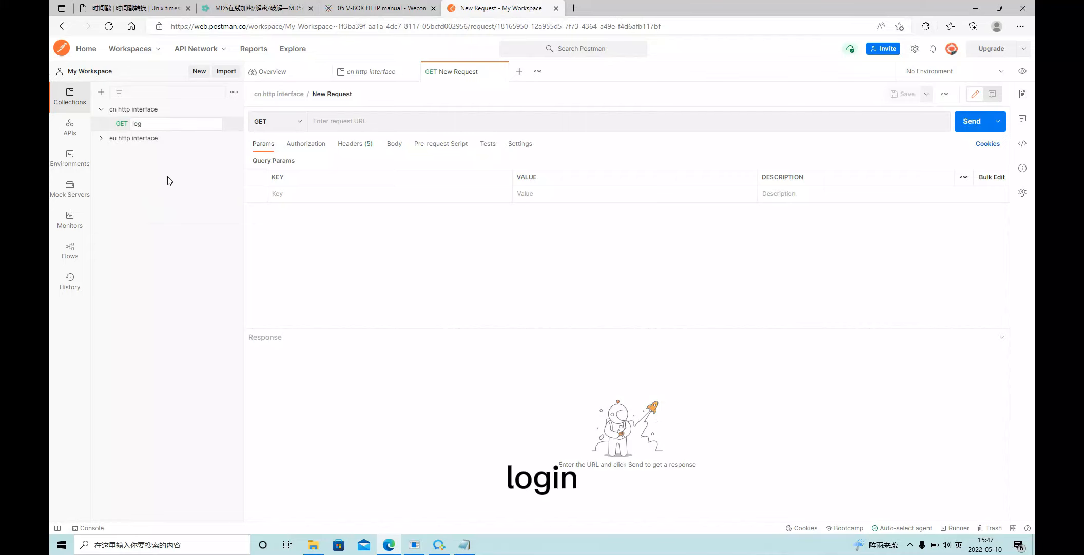
{"action": "type", "text": "login"}
{"action": "key", "text": "Return"}
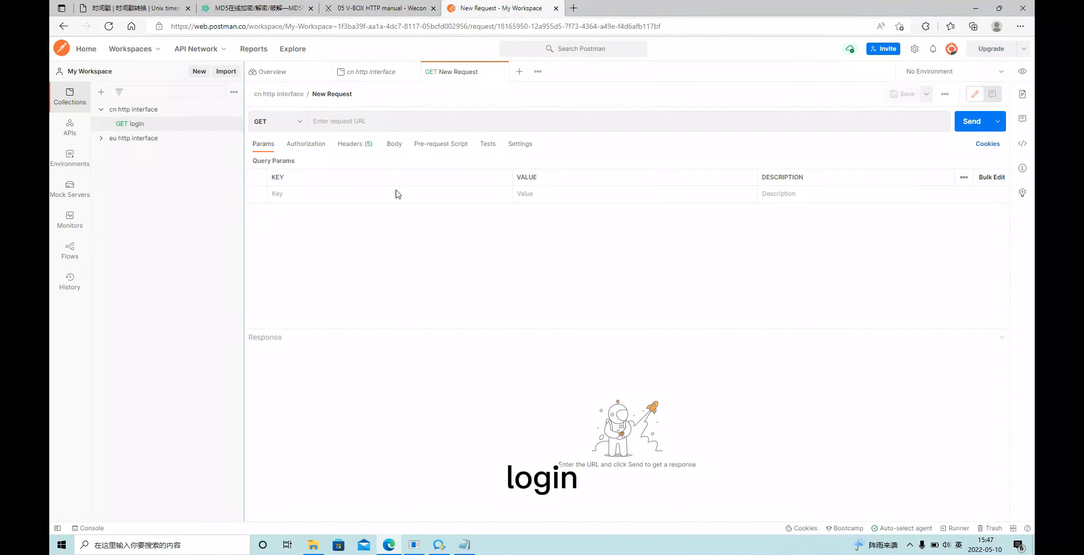
{"action": "key", "text": "ctrl+shift+Tab"}
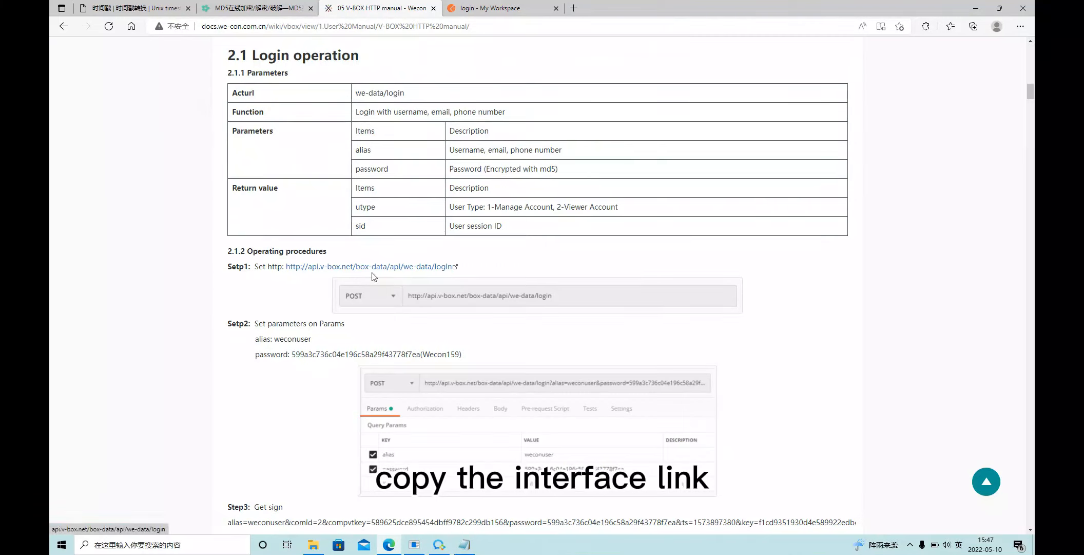
{"action": "left_click_drag", "start_coordinate": [452, 266], "coordinate": [285, 267]}
{"action": "key", "text": "ctrl+c"}
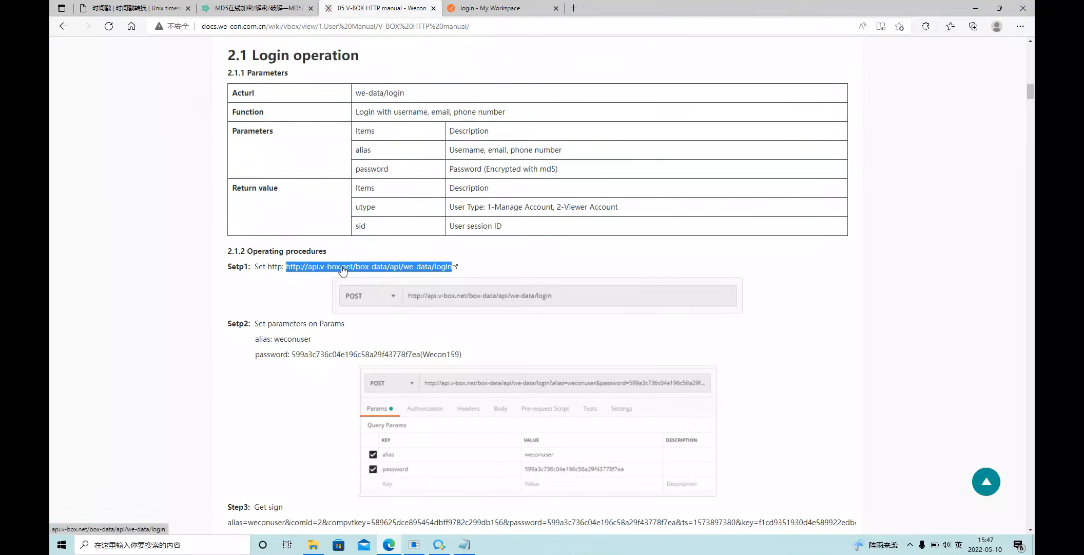
{"action": "left_click", "coordinate": [491, 11]}
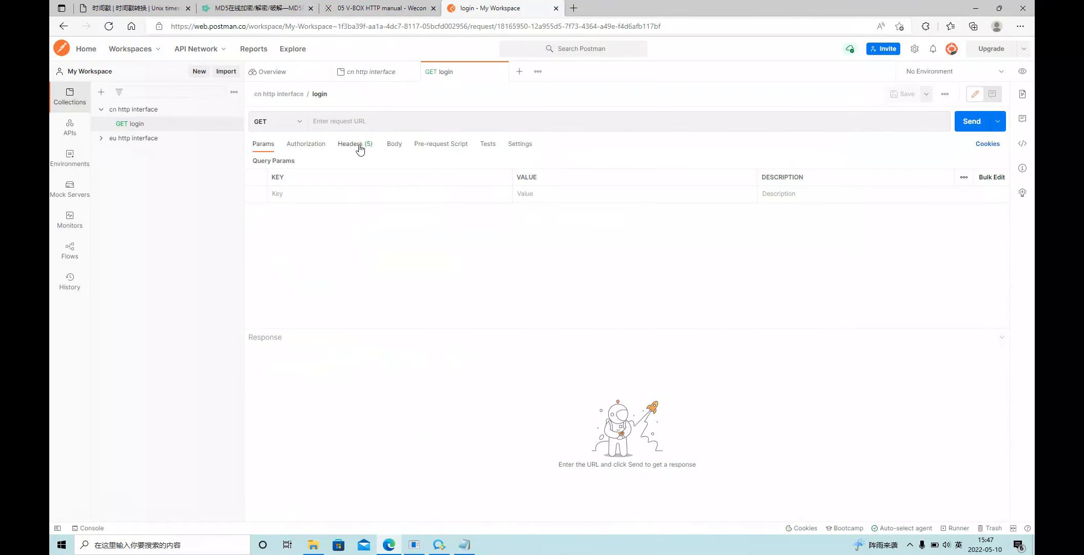
{"action": "left_click", "coordinate": [345, 122]}
{"action": "key", "text": "ctrl+v"}
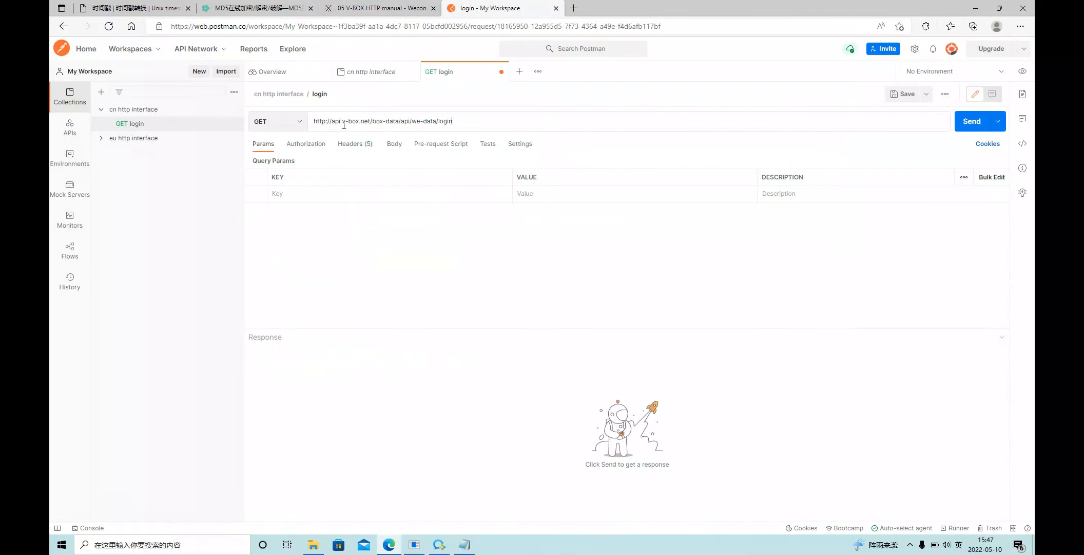
{"action": "left_click", "coordinate": [288, 126]}
{"action": "left_click", "coordinate": [276, 162]}
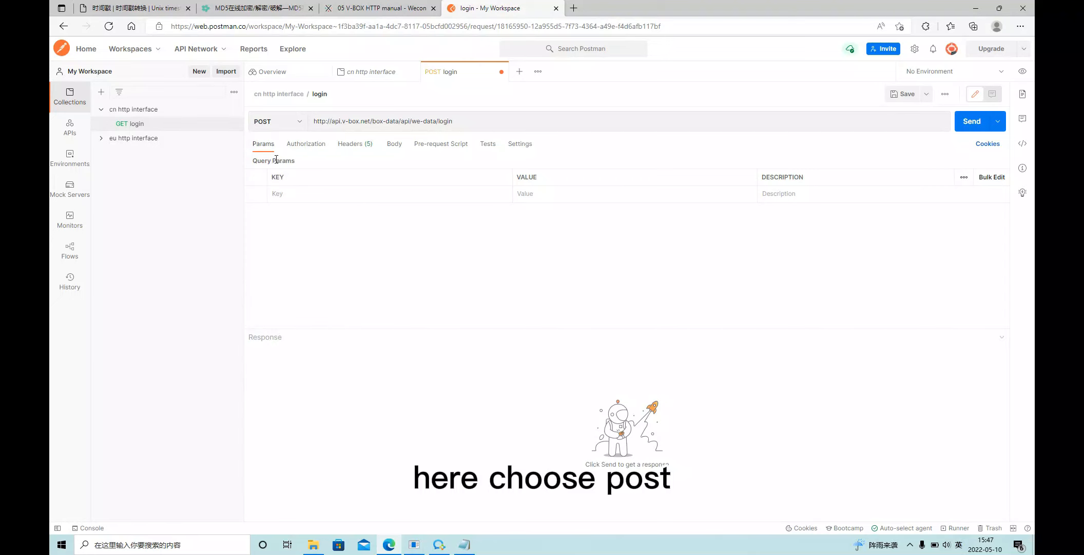
In the manual's Setp2 parameters, select the word 'alias' for copying
{"action": "left_click", "coordinate": [383, 9]}
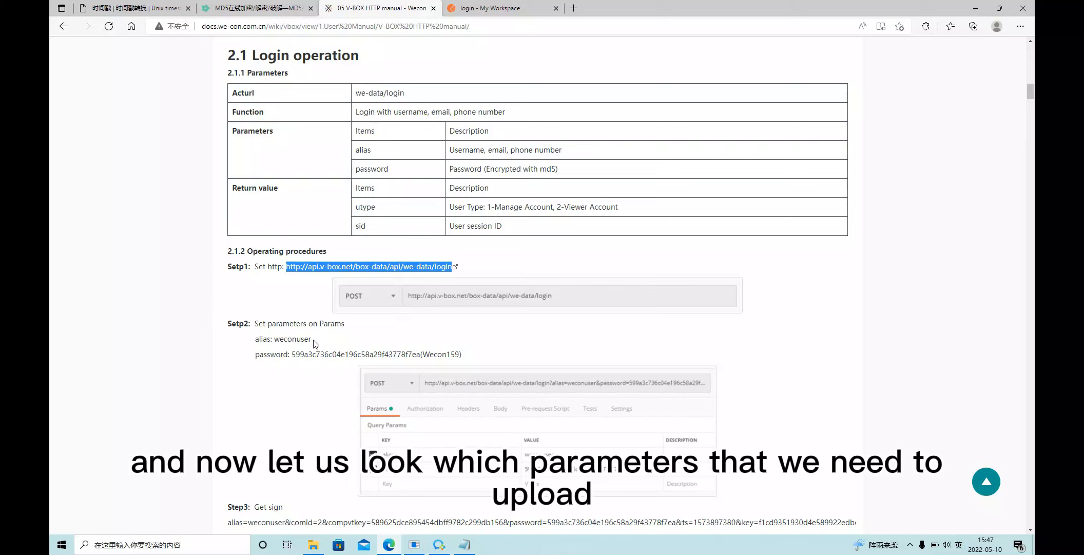
{"action": "left_click_drag", "start_coordinate": [253, 341], "coordinate": [462, 361]}
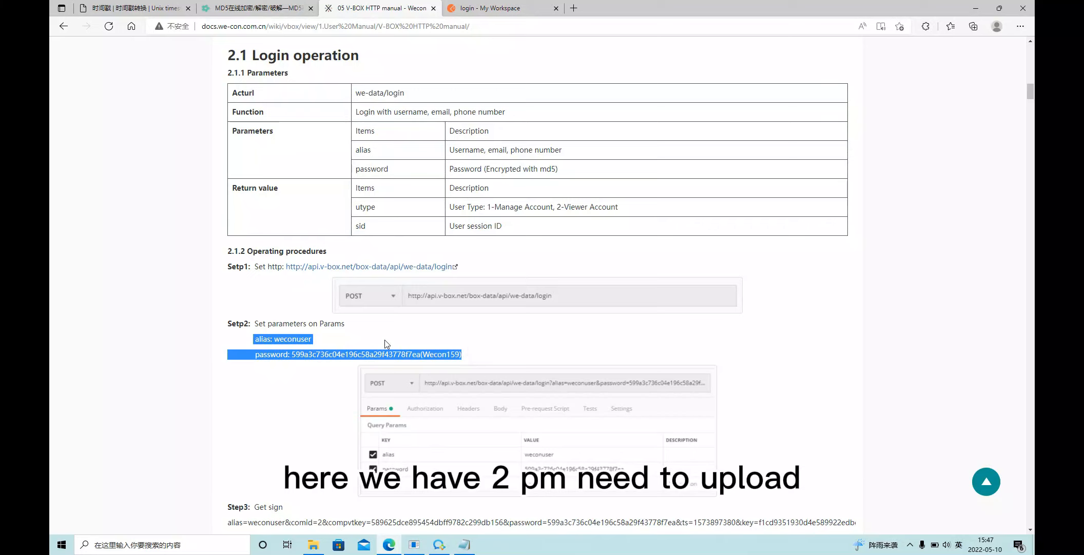
{"action": "left_click", "coordinate": [304, 339]}
{"action": "double_click", "coordinate": [265, 339]}
{"action": "key", "text": "ctrl+c"}
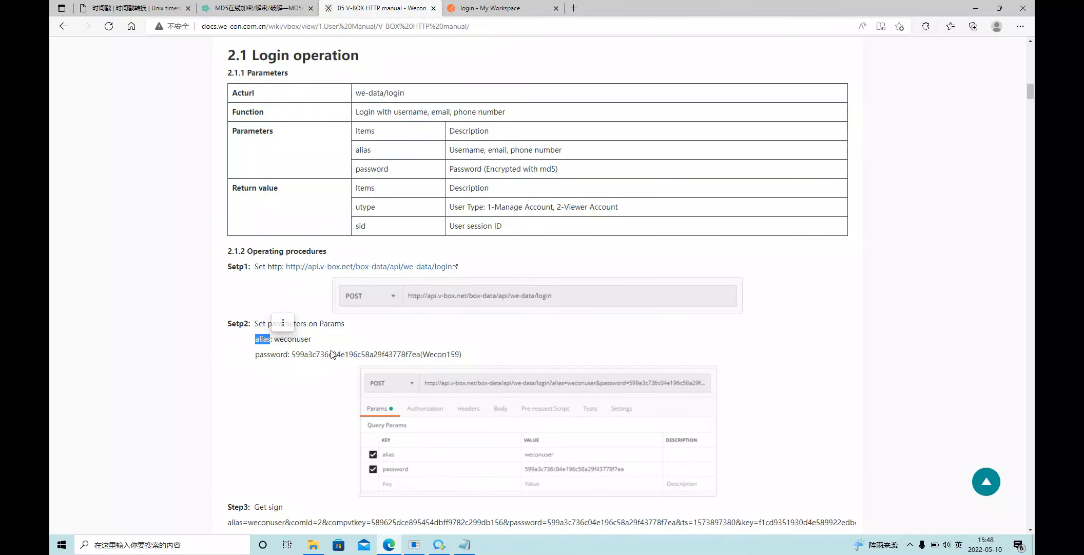
Add an 'alias' query parameter to the login request with the account's phone number
{"action": "left_click", "coordinate": [480, 8]}
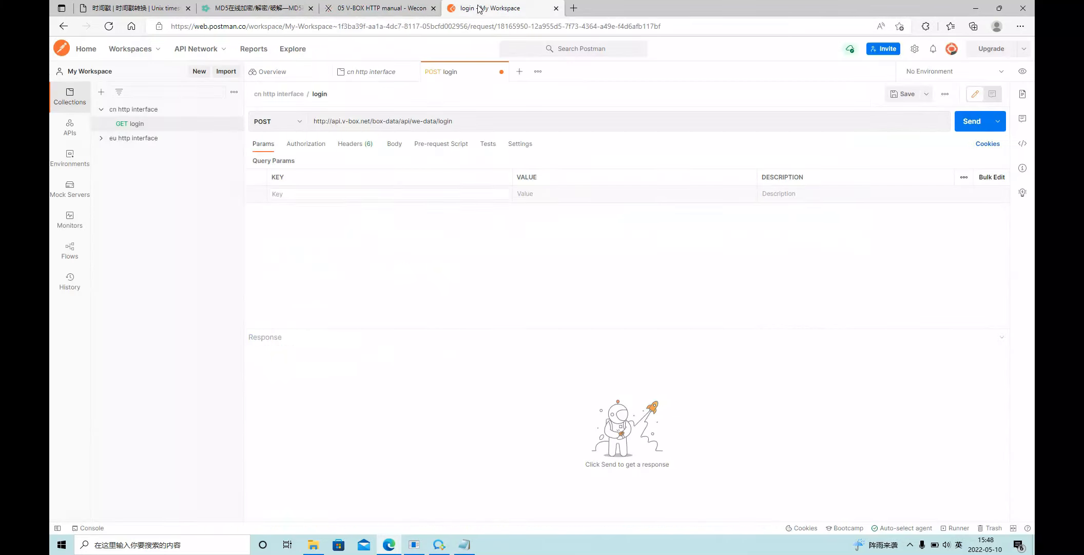
{"action": "left_click", "coordinate": [372, 194]}
{"action": "key", "text": "ctrl+v"}
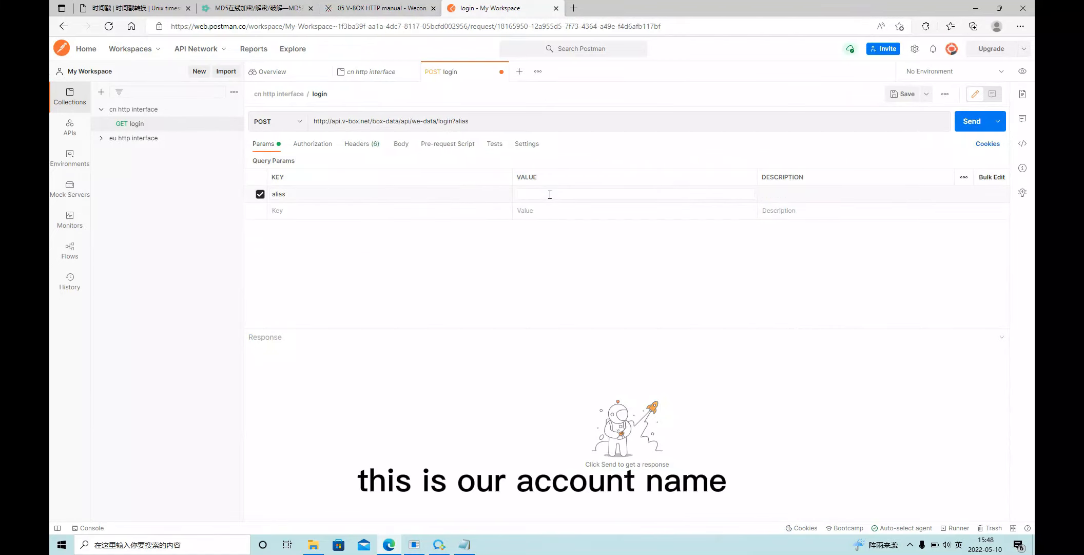
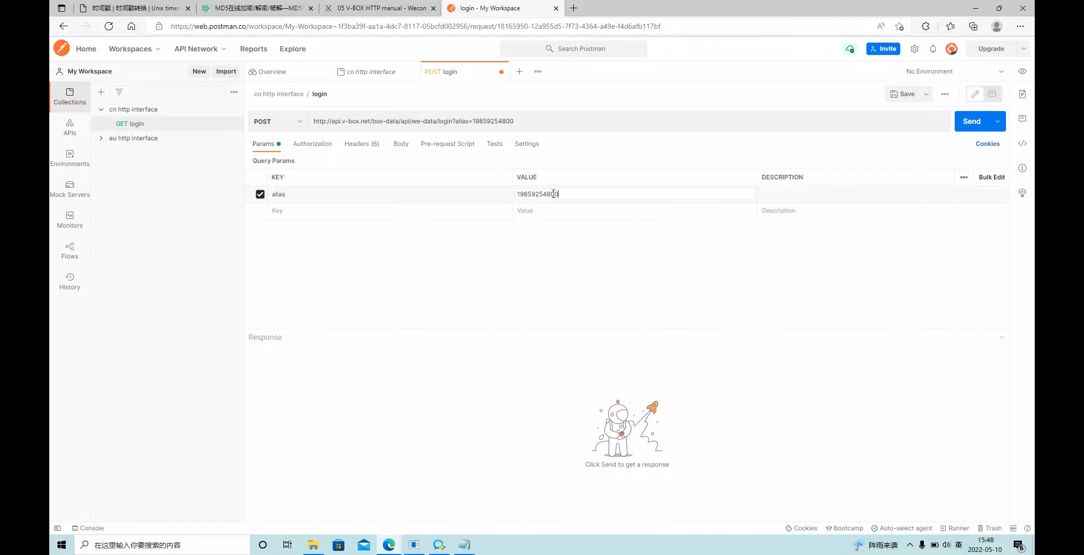
Generate the MD5 hash of the account password in the online MD5 tool
{"action": "left_click", "coordinate": [380, 9]}
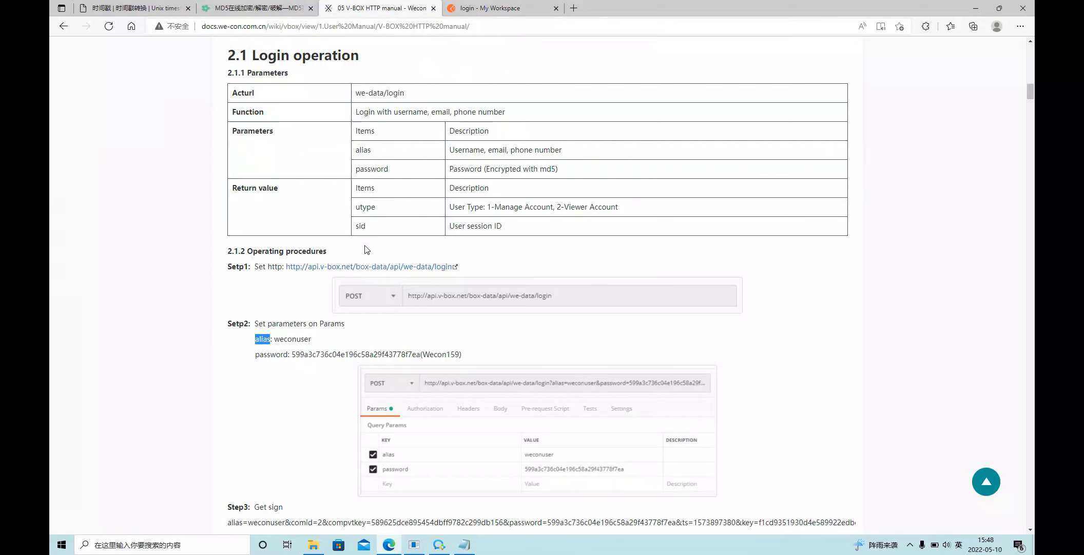
{"action": "double_click", "coordinate": [315, 354]}
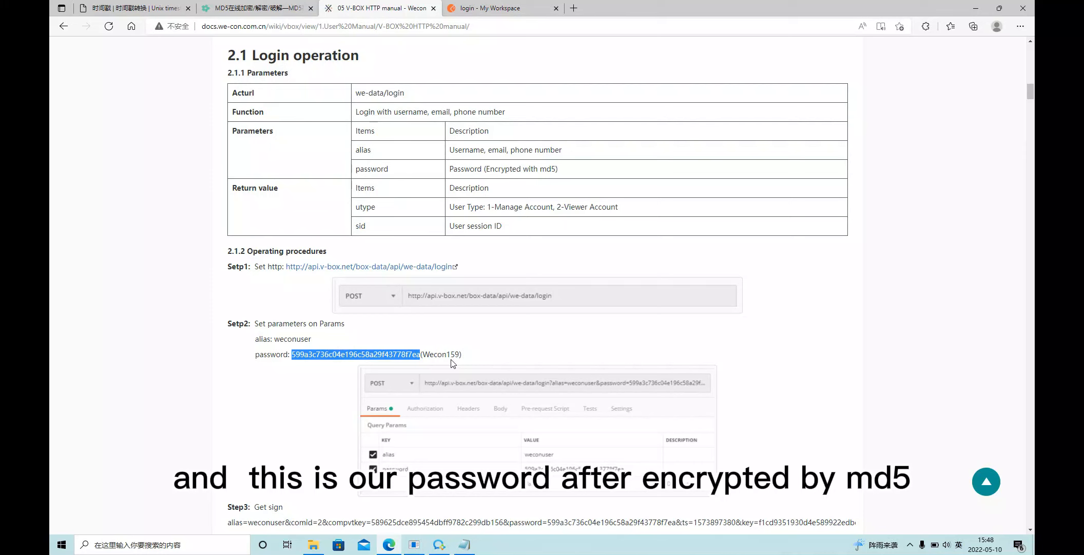
{"action": "left_click", "coordinate": [467, 355]}
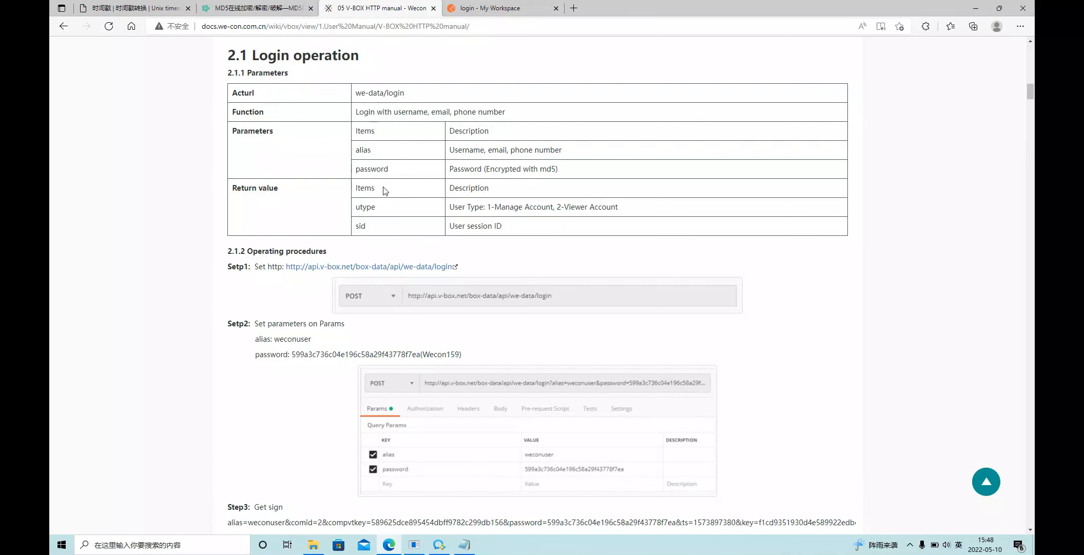
{"action": "left_click", "coordinate": [251, 8]}
{"action": "left_click_drag", "start_coordinate": [242, 250], "coordinate": [234, 203]}
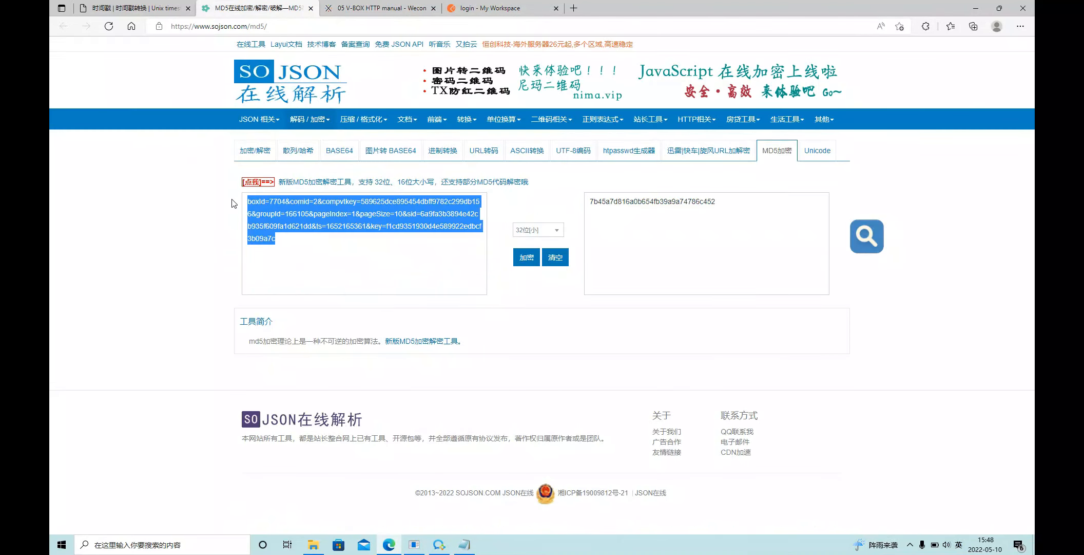
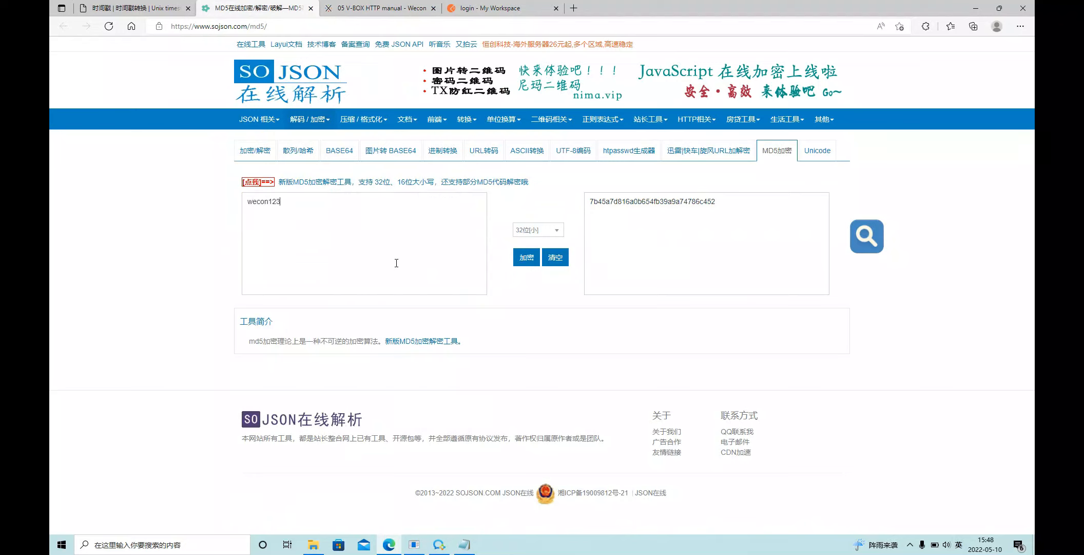
{"action": "left_click", "coordinate": [529, 261]}
{"action": "double_click", "coordinate": [669, 202]}
{"action": "key", "text": "ctrl+c"}
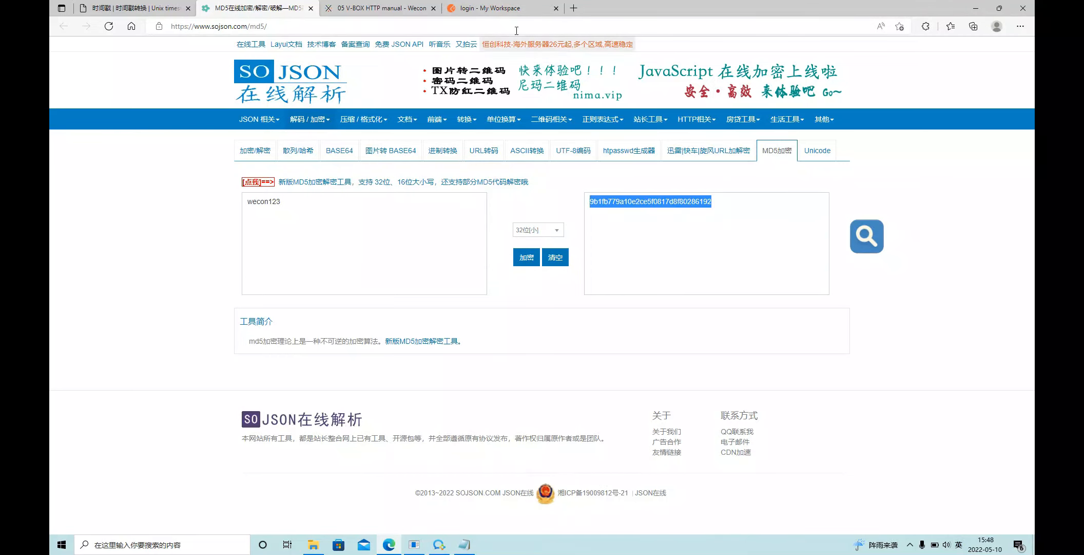
Add a 'password' parameter holding the MD5 hash, then return to the manual
{"action": "left_click", "coordinate": [383, 8]}
{"action": "left_click", "coordinate": [485, 8]}
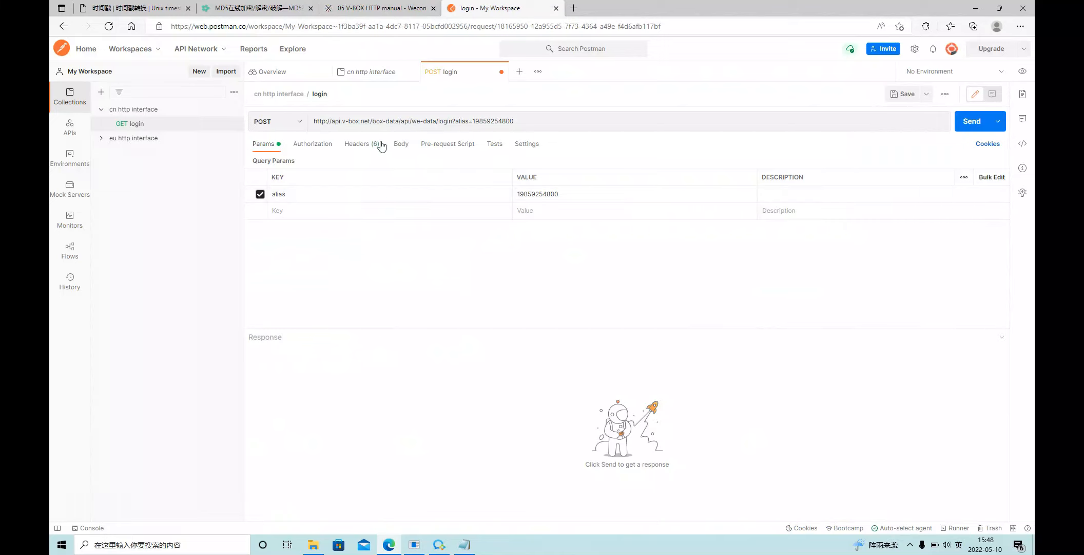
{"action": "left_click", "coordinate": [559, 210]}
{"action": "key", "text": "ctrl+v"}
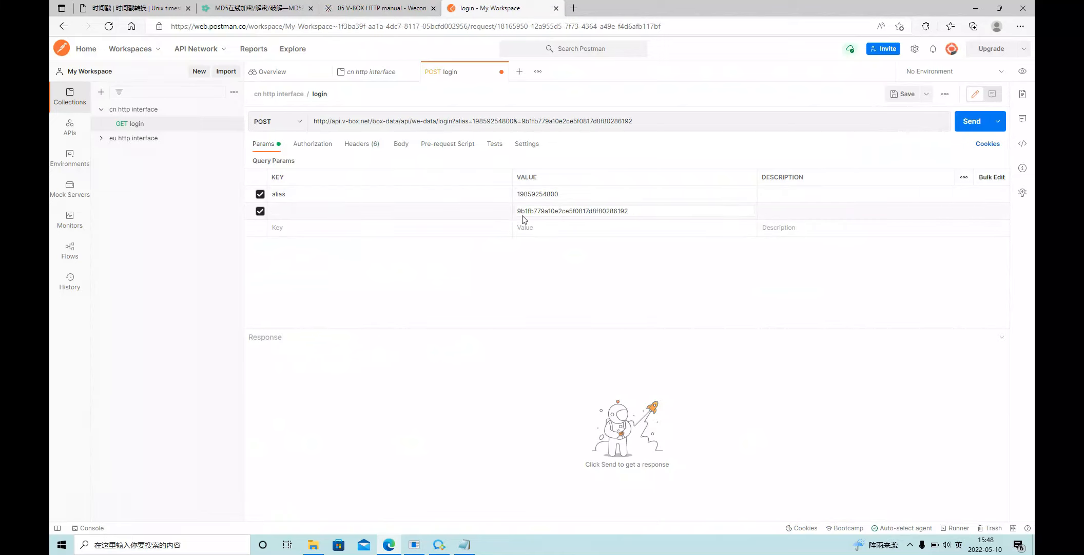
{"action": "type", "text": "password"}
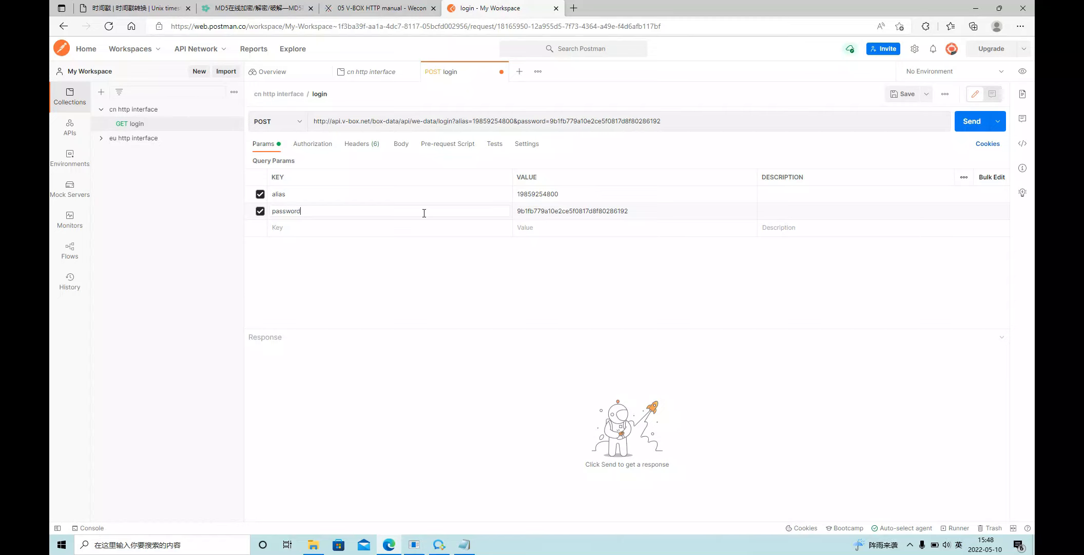
{"action": "left_click", "coordinate": [403, 6]}
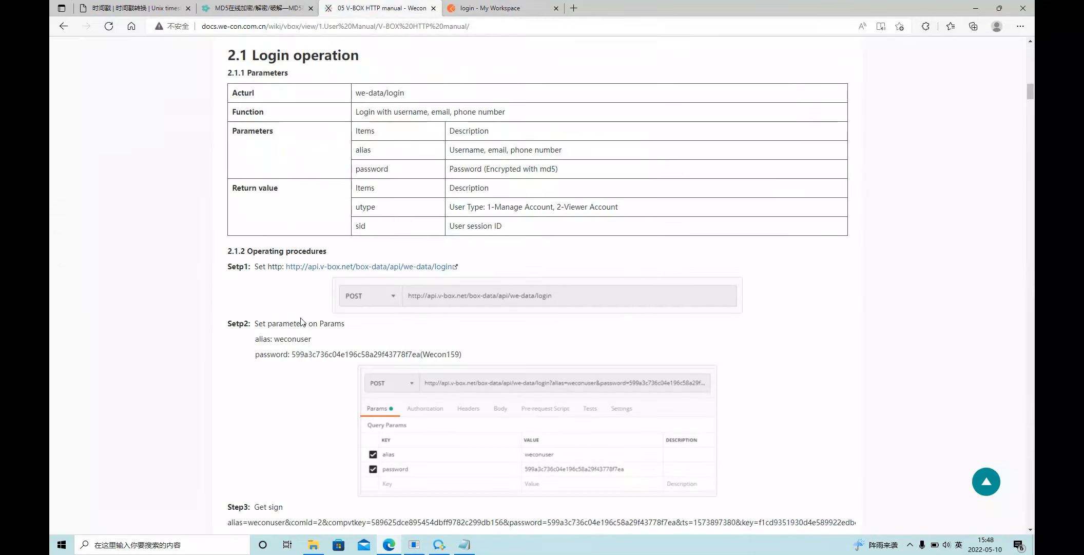
Copy the Step3 alias=… sign string and select the MD5 tool's input text to replace
{"action": "scroll", "coordinate": [282, 334], "scroll_direction": "down", "scroll_amount": 2}
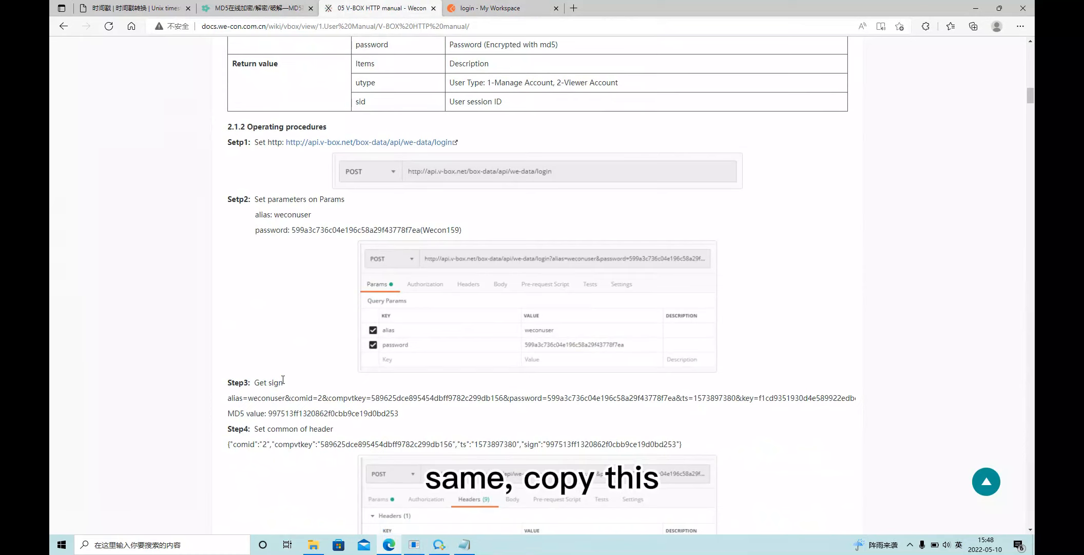
{"action": "scroll", "coordinate": [283, 379], "scroll_direction": "down", "scroll_amount": 2}
{"action": "left_click_drag", "start_coordinate": [230, 273], "coordinate": [706, 273]}
{"action": "key", "text": "ctrl+c"}
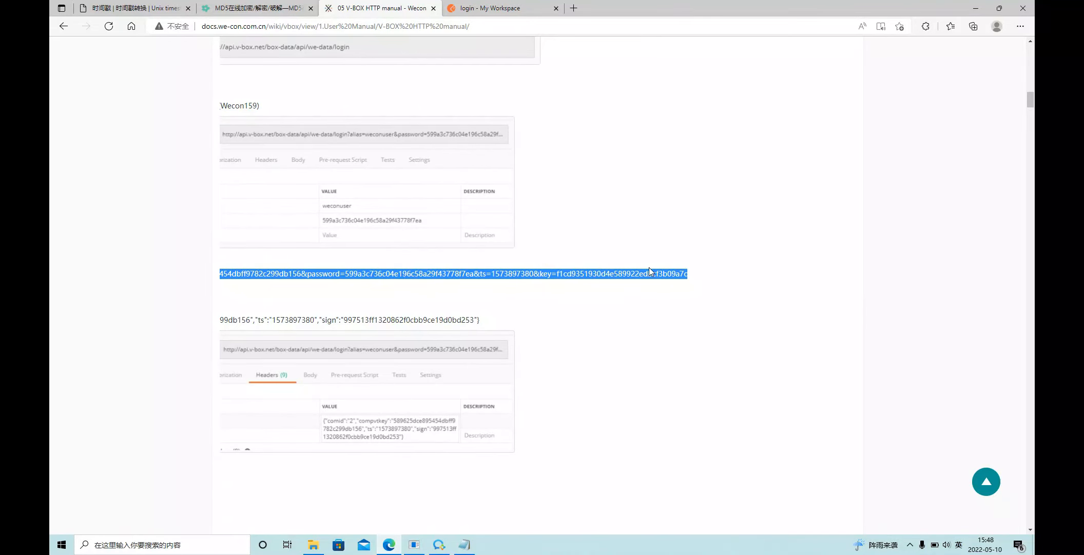
{"action": "left_click", "coordinate": [254, 8]}
{"action": "left_click_drag", "start_coordinate": [308, 203], "coordinate": [228, 199]}
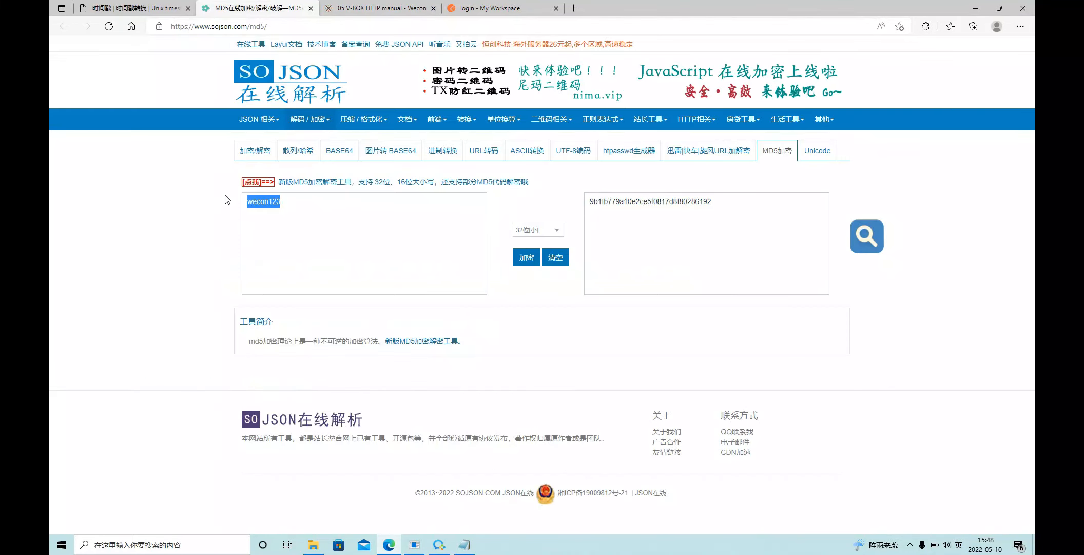
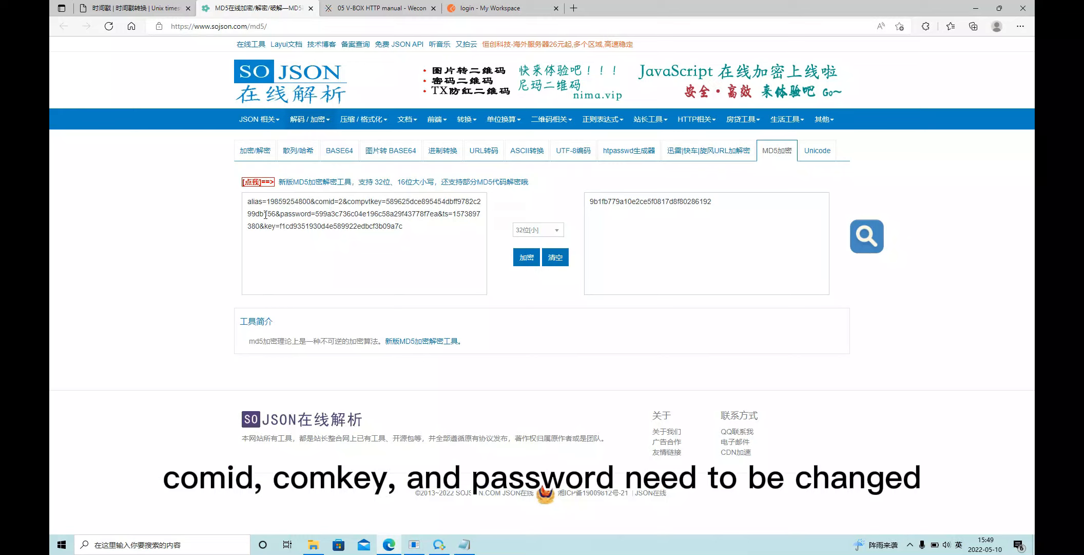
Replace the password in the MD5 tool's sign string with the hashed login password
{"action": "double_click", "coordinate": [296, 214]}
{"action": "double_click", "coordinate": [375, 214]}
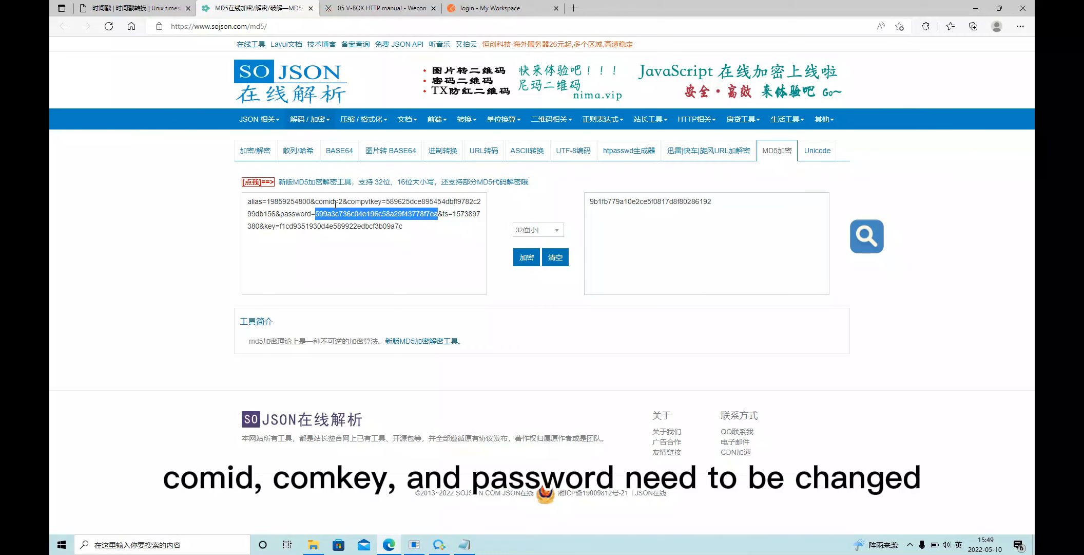
{"action": "left_click", "coordinate": [507, 15]}
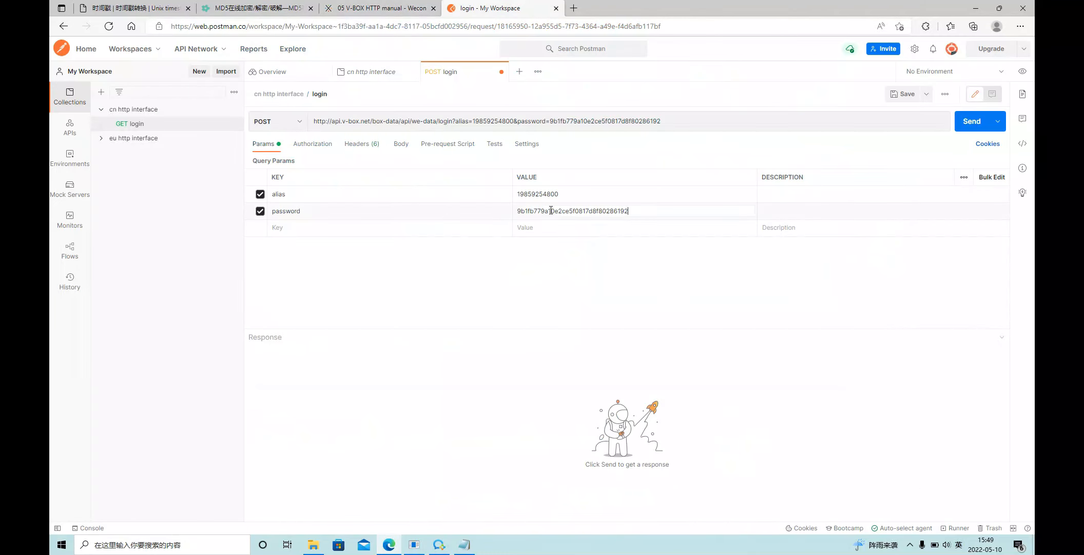
{"action": "double_click", "coordinate": [551, 210]}
{"action": "key", "text": "ctrl+c"}
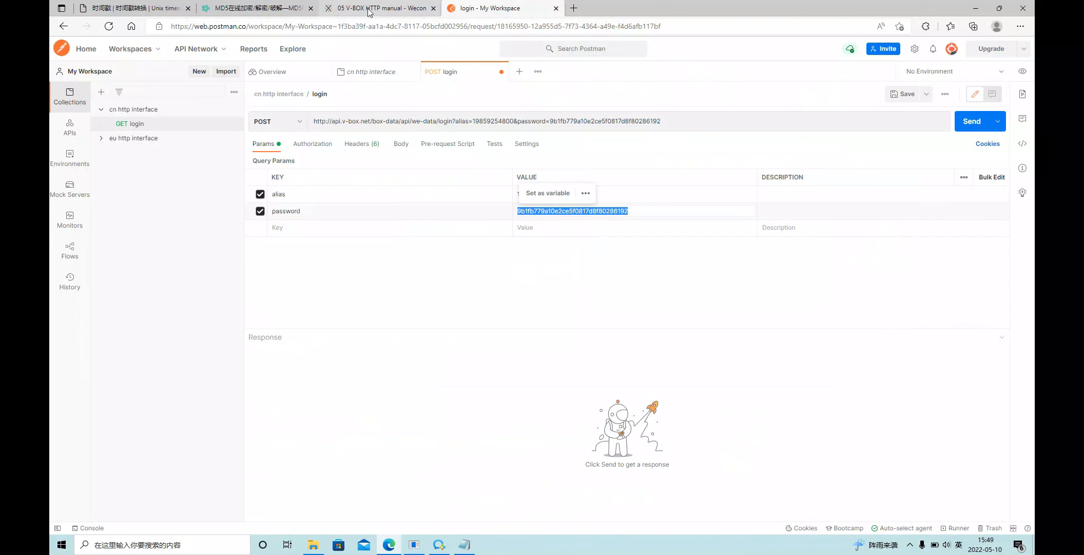
{"action": "left_click", "coordinate": [259, 8]}
{"action": "left_click", "coordinate": [401, 220]}
{"action": "double_click", "coordinate": [403, 214]}
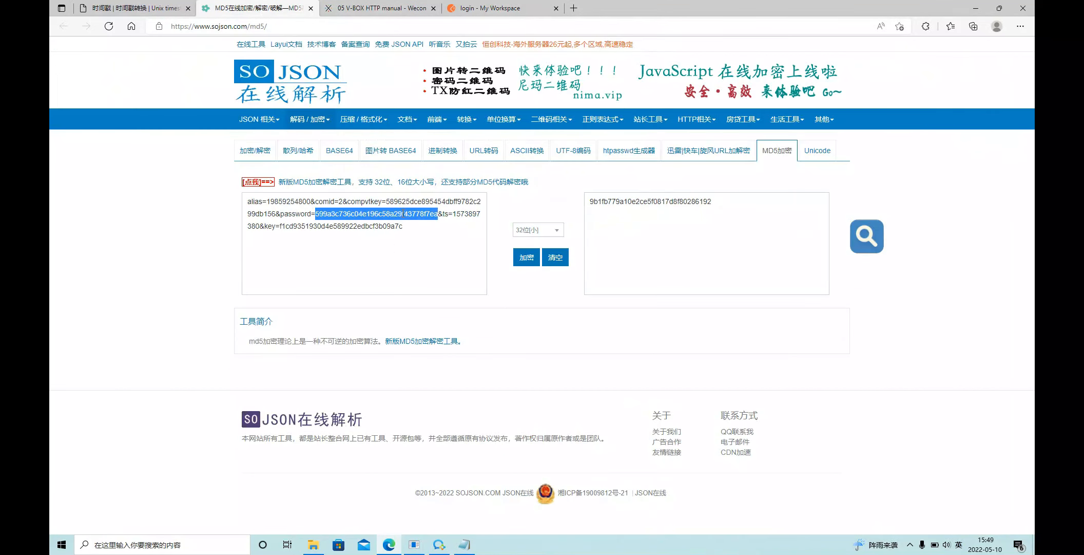
{"action": "key", "text": "ctrl+v"}
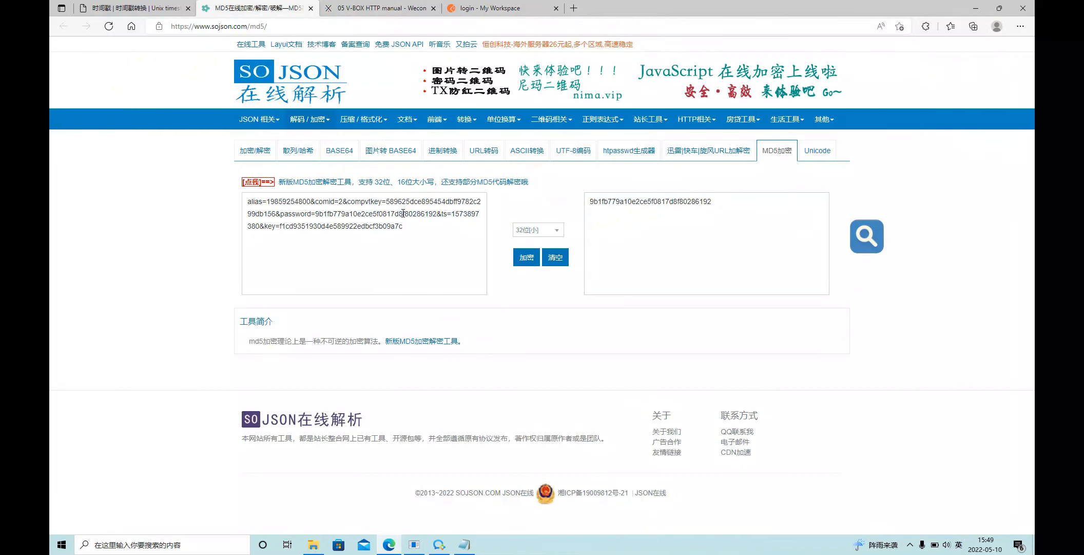
{"action": "double_click", "coordinate": [475, 214]}
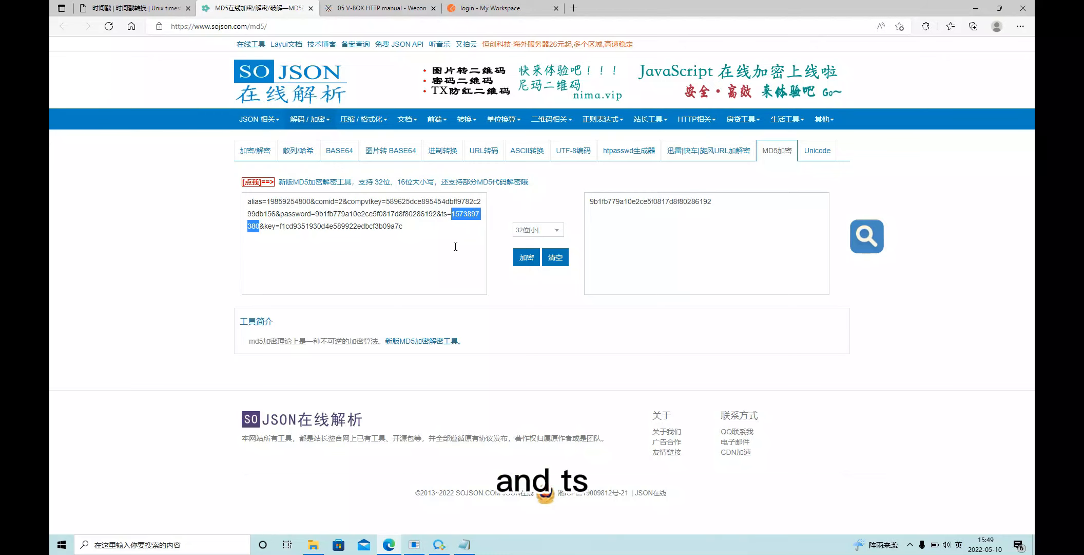
{"action": "left_click", "coordinate": [473, 546]}
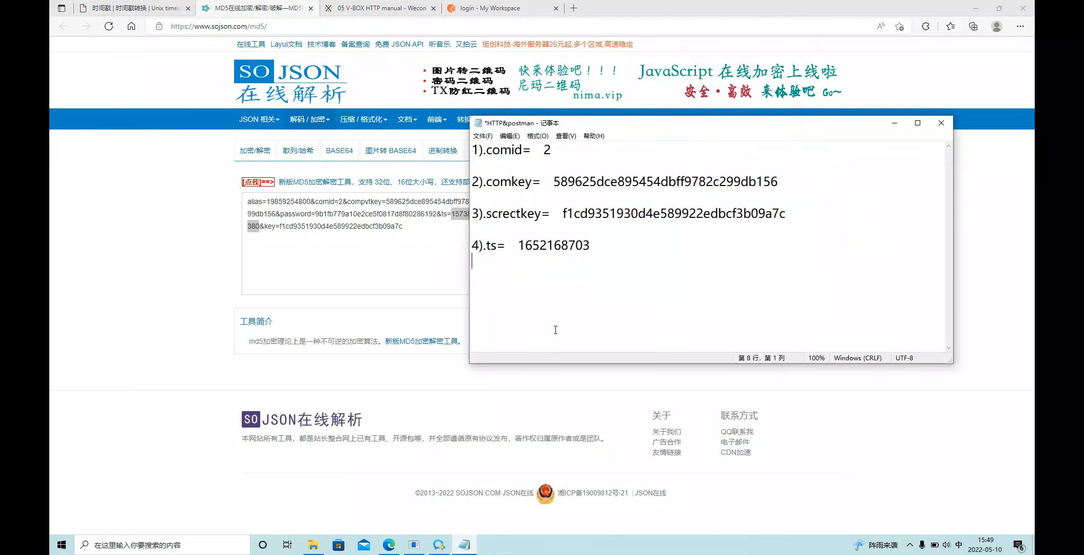
{"action": "double_click", "coordinate": [572, 248]}
{"action": "key", "text": "ctrl+c"}
{"action": "key", "text": "alt+Tab"}
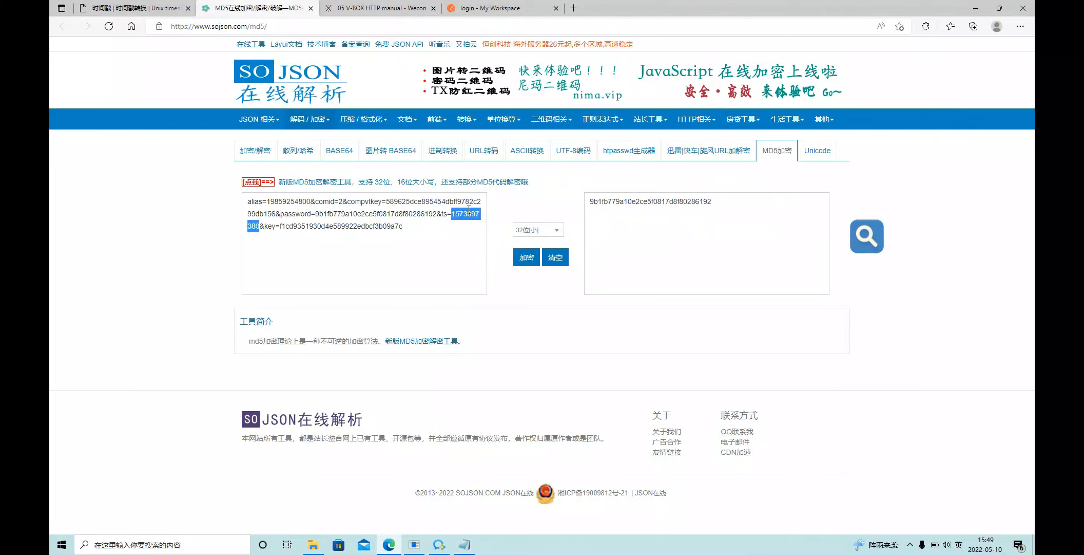
{"action": "key", "text": "ctrl+v"}
{"action": "left_click", "coordinate": [522, 263]}
{"action": "double_click", "coordinate": [643, 201]}
{"action": "key", "text": "ctrl+c"}
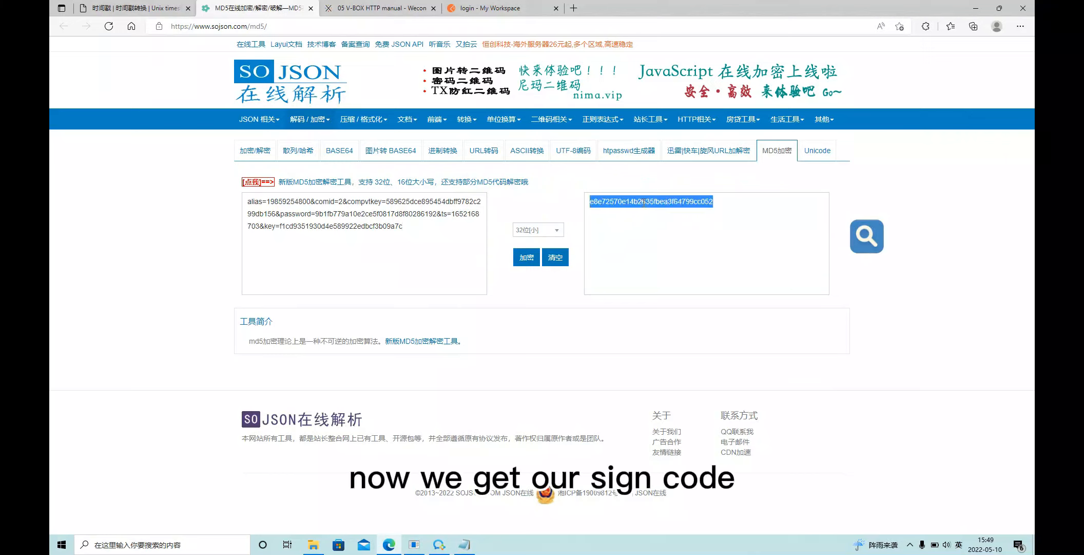
Record the hash on a new '5).sign=' line in the notes
{"action": "left_click", "coordinate": [440, 547]}
{"action": "left_click", "coordinate": [441, 546]}
{"action": "left_click", "coordinate": [464, 544]}
{"action": "left_click", "coordinate": [520, 283]}
{"action": "key", "text": "Return"}
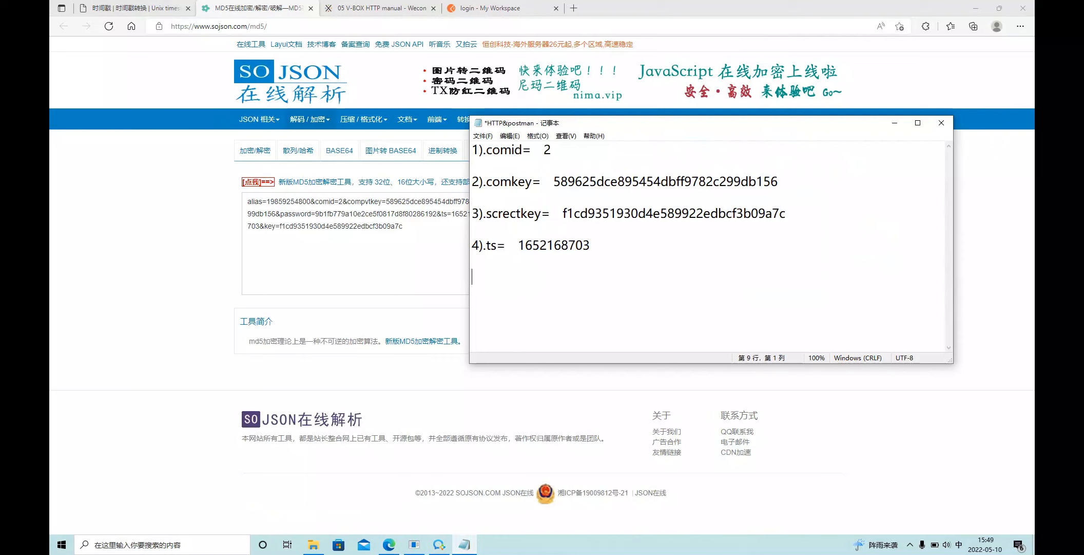
{"action": "type", "text": "5"}
{"action": "type", "text": ").sign="}
{"action": "key", "text": "ctrl+v"}
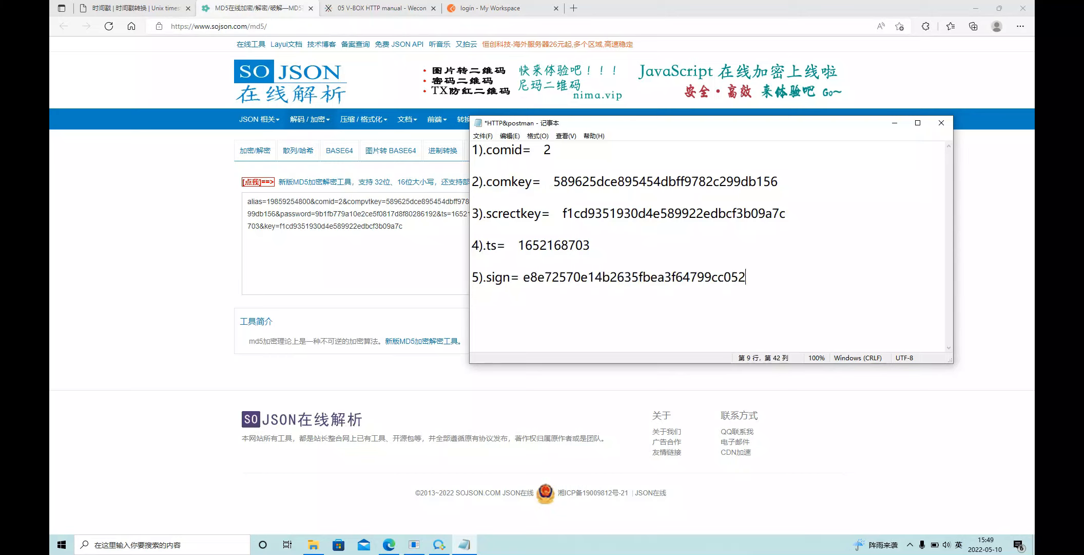
{"action": "left_click", "coordinate": [770, 267]}
{"action": "left_click", "coordinate": [771, 277]}
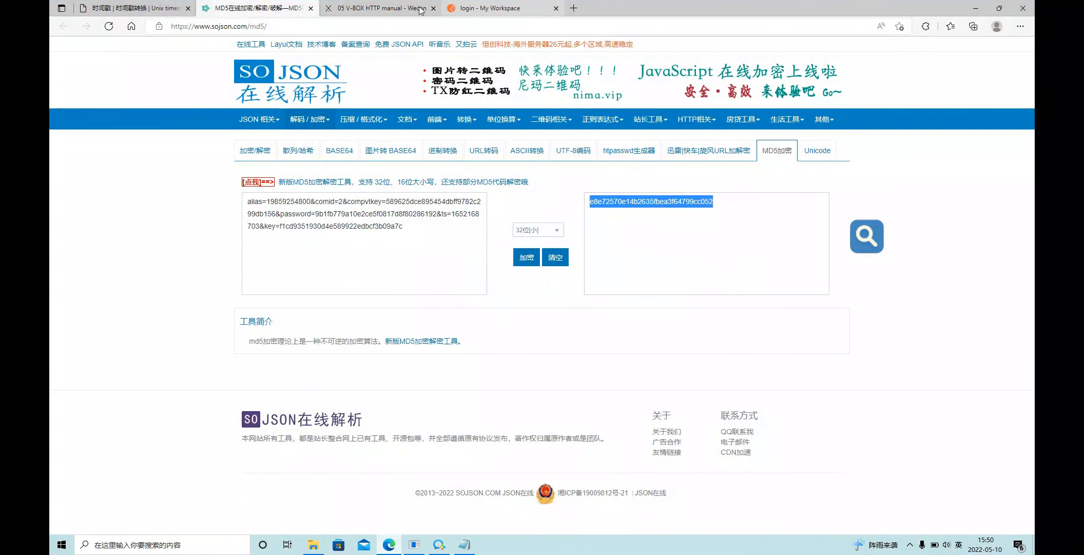
Copy the Step4 example common header JSON from the V-BOX HTTP manual
{"action": "left_click", "coordinate": [408, 9]}
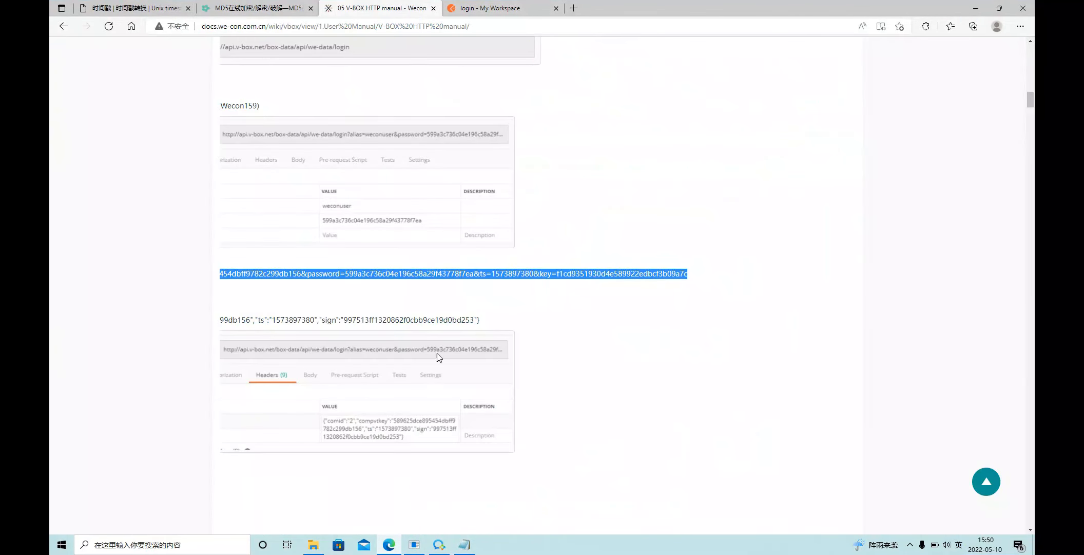
{"action": "left_click_drag", "start_coordinate": [484, 274], "coordinate": [220, 272]}
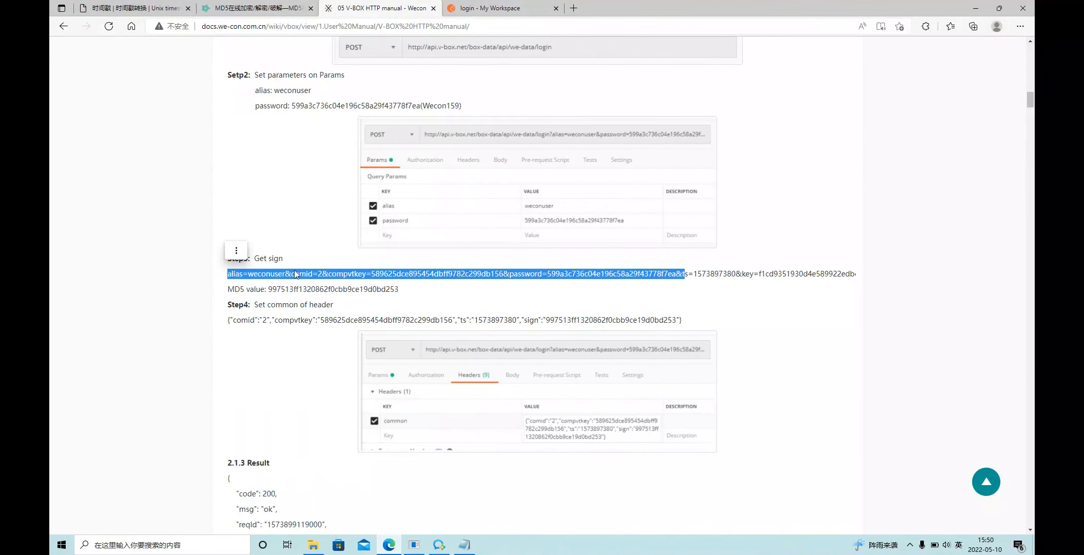
{"action": "left_click", "coordinate": [269, 294]}
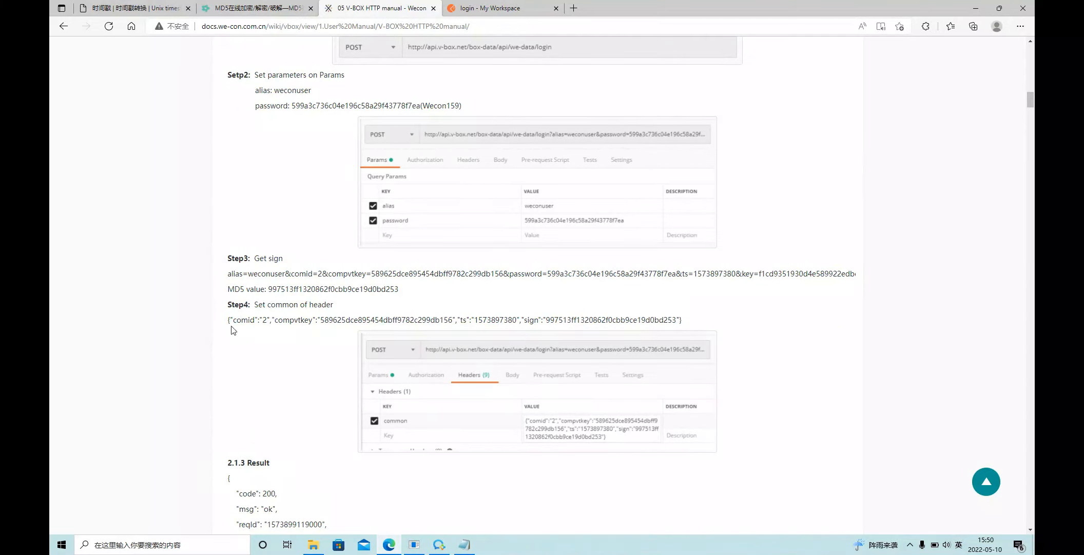
{"action": "left_click_drag", "start_coordinate": [227, 321], "coordinate": [685, 327]}
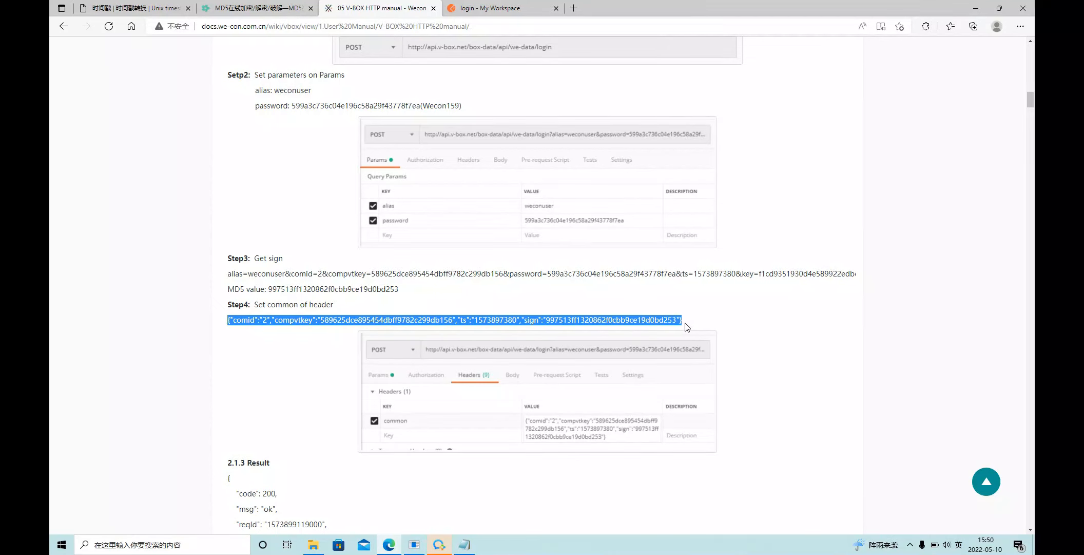
Add a login request header with key 'common' and the copied JSON as its value
{"action": "left_click", "coordinate": [465, 7]}
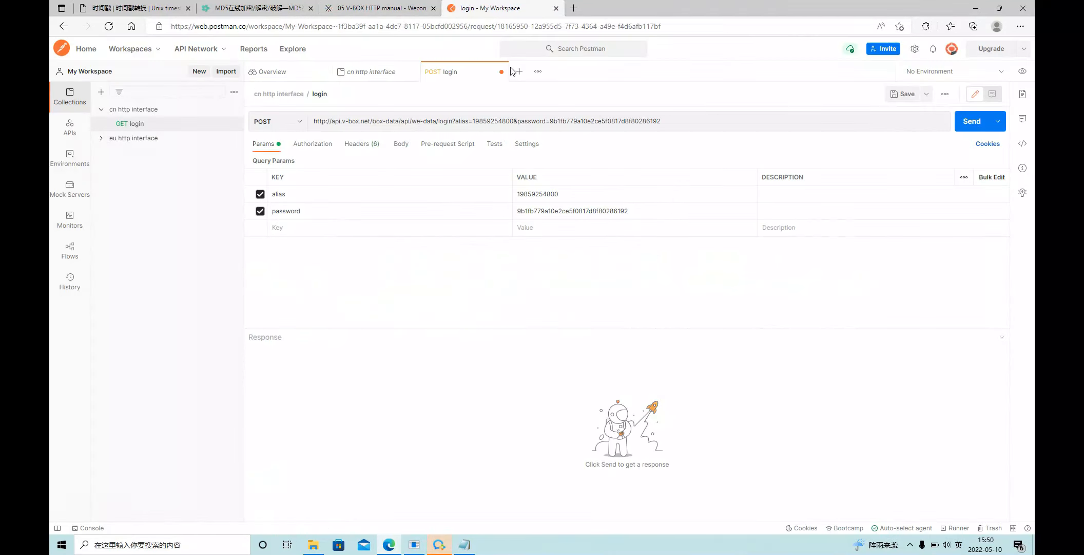
{"action": "left_click", "coordinate": [361, 147]}
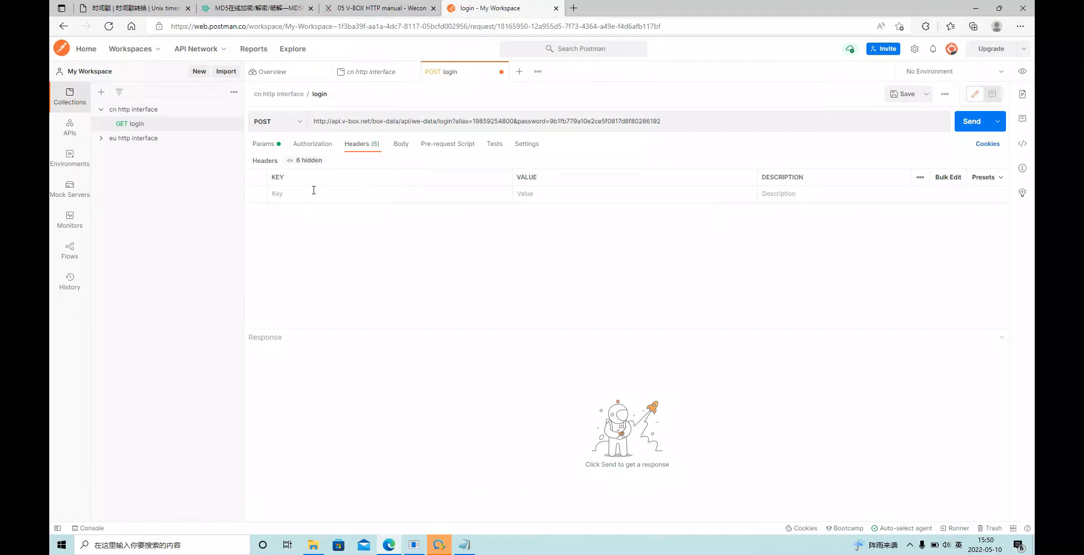
{"action": "left_click", "coordinate": [565, 191]}
{"action": "key", "text": "ctrl+v"}
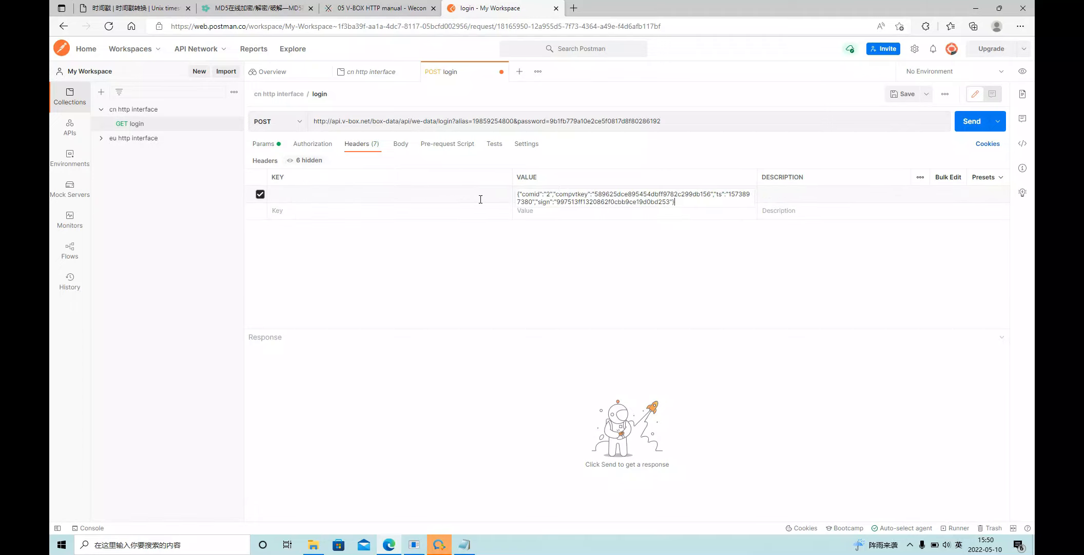
{"action": "left_click", "coordinate": [445, 200]}
{"action": "type", "text": "v"}
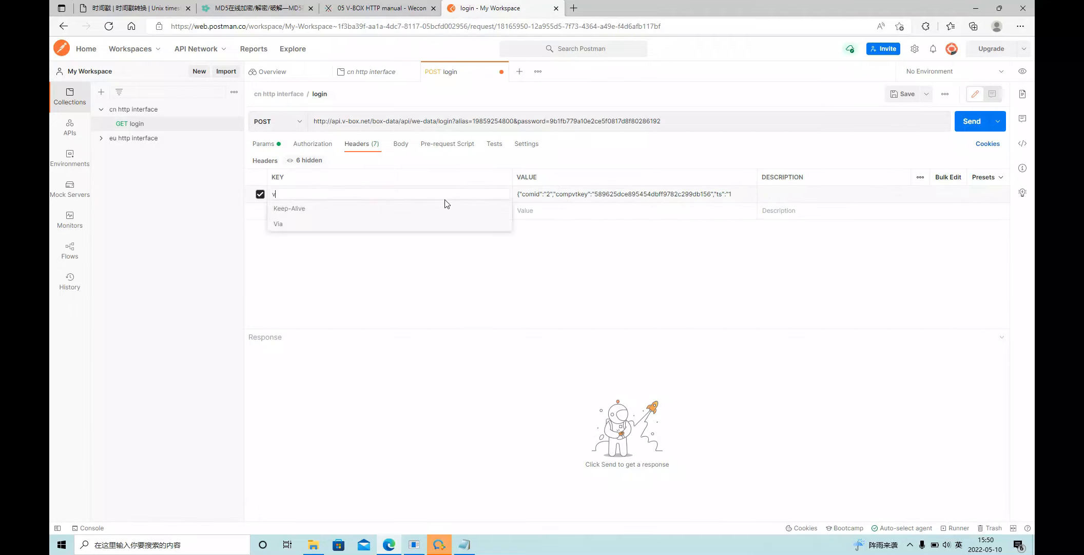
{"action": "key", "text": "BackSpace"}
{"action": "type", "text": "common"}
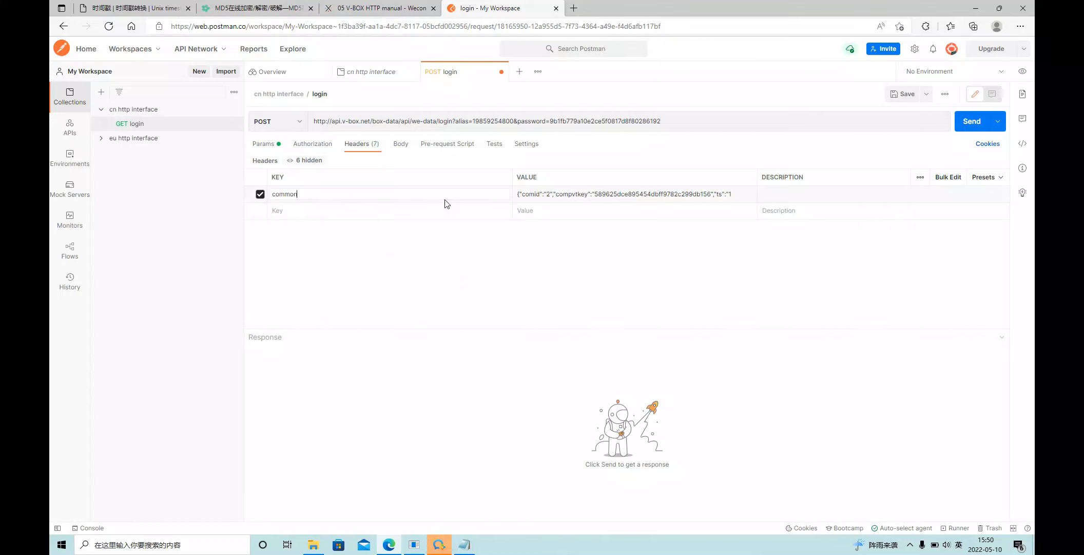
{"action": "left_click", "coordinate": [574, 198]}
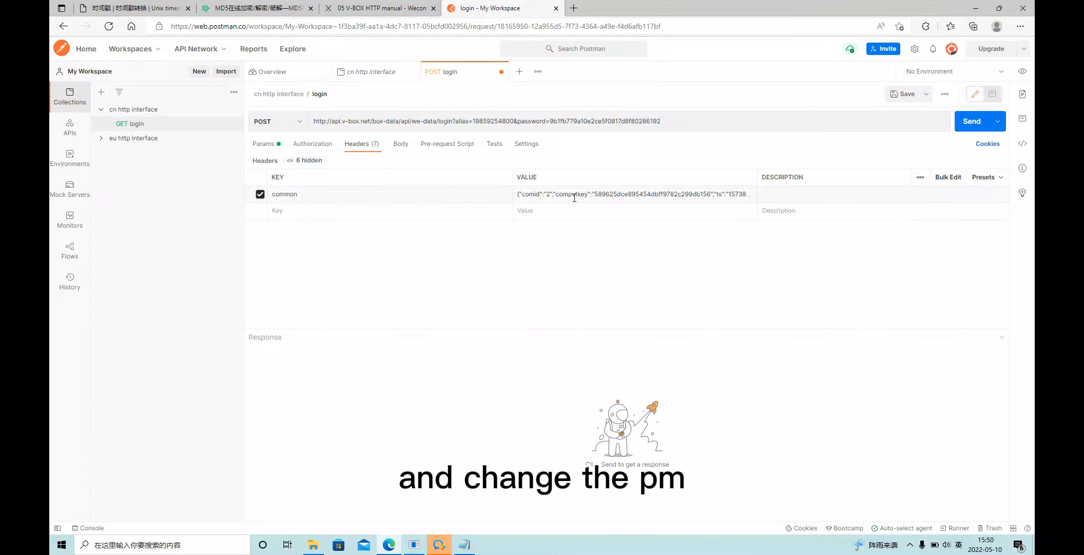
{"action": "double_click", "coordinate": [740, 194]}
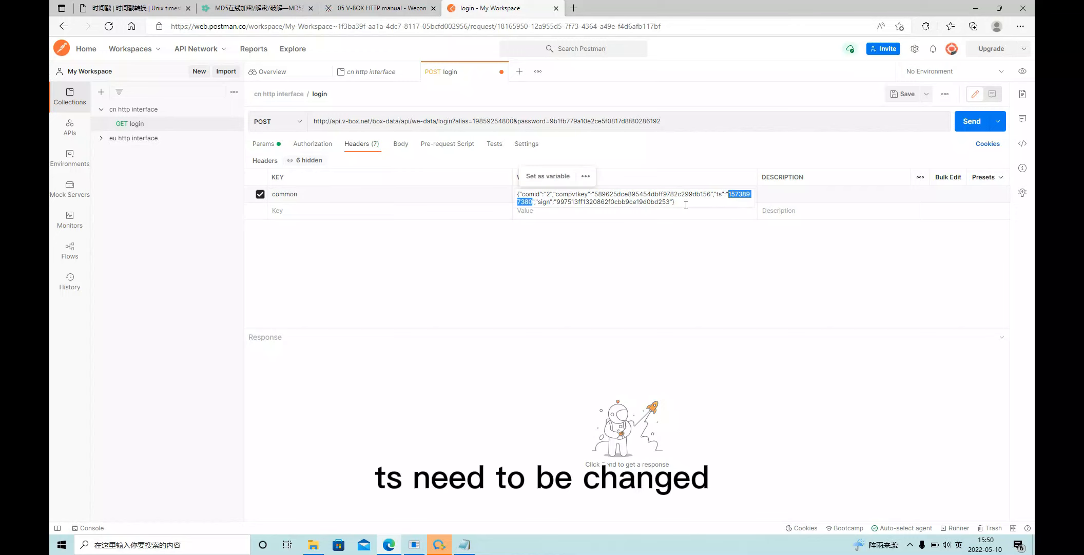
{"action": "left_click", "coordinate": [465, 544]}
{"action": "double_click", "coordinate": [553, 246]}
{"action": "key", "text": "ctrl+c"}
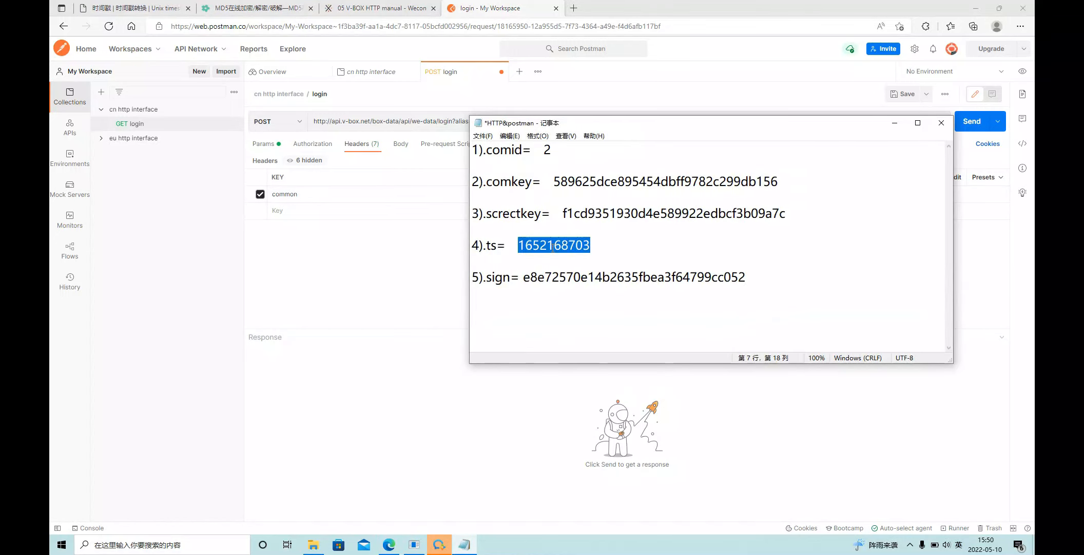
{"action": "left_click", "coordinate": [447, 244]}
{"action": "left_click", "coordinate": [728, 193]}
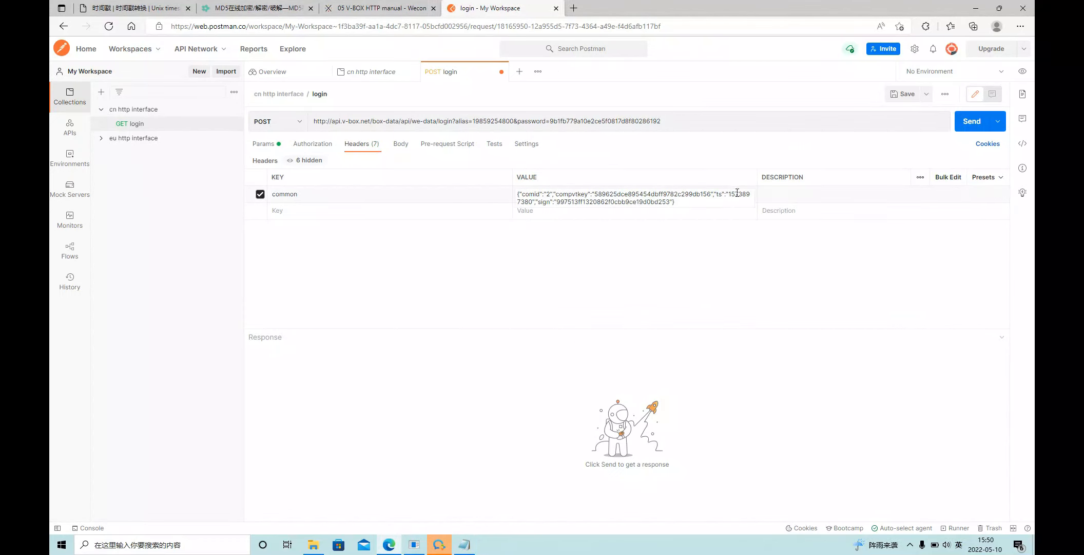
{"action": "double_click", "coordinate": [737, 194]}
{"action": "key", "text": "ctrl+v"}
Replace the header's sign with the new hash from the notes and save the request
{"action": "double_click", "coordinate": [619, 202]}
{"action": "left_click", "coordinate": [464, 544]}
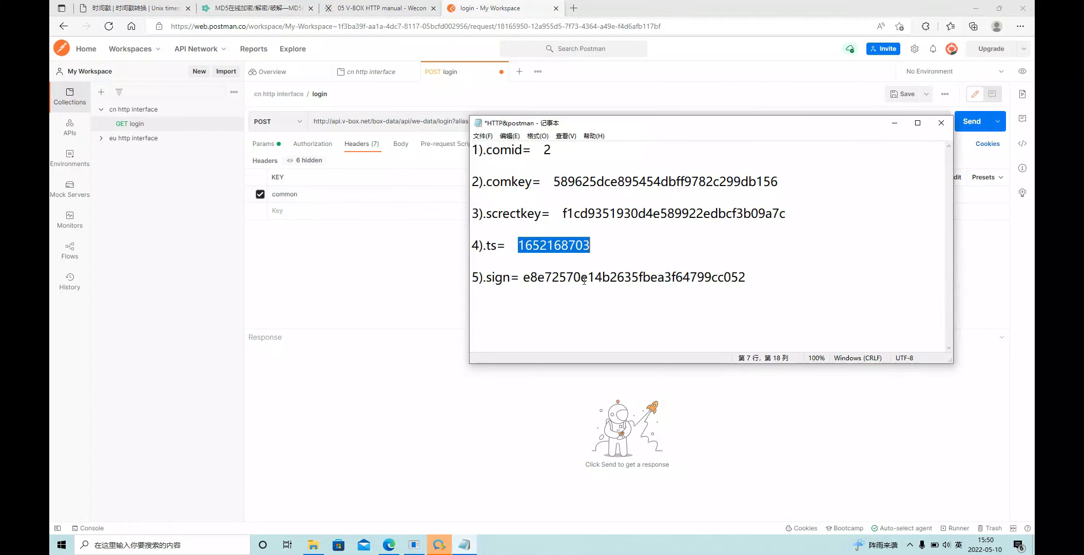
{"action": "double_click", "coordinate": [597, 277]}
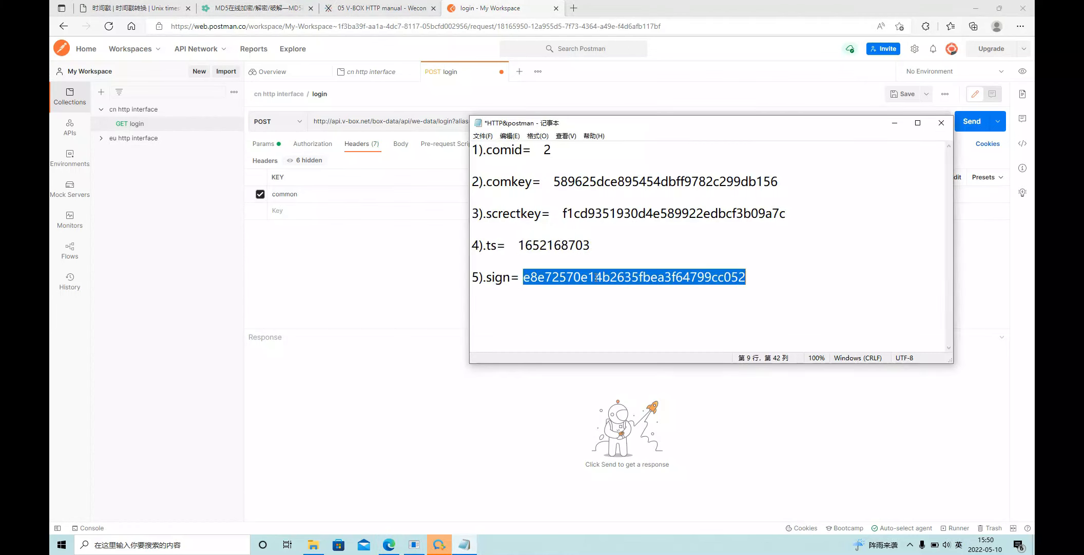
{"action": "left_click", "coordinate": [448, 250]}
{"action": "left_click", "coordinate": [593, 200]}
{"action": "double_click", "coordinate": [592, 202]}
{"action": "key", "text": "ctrl+v"}
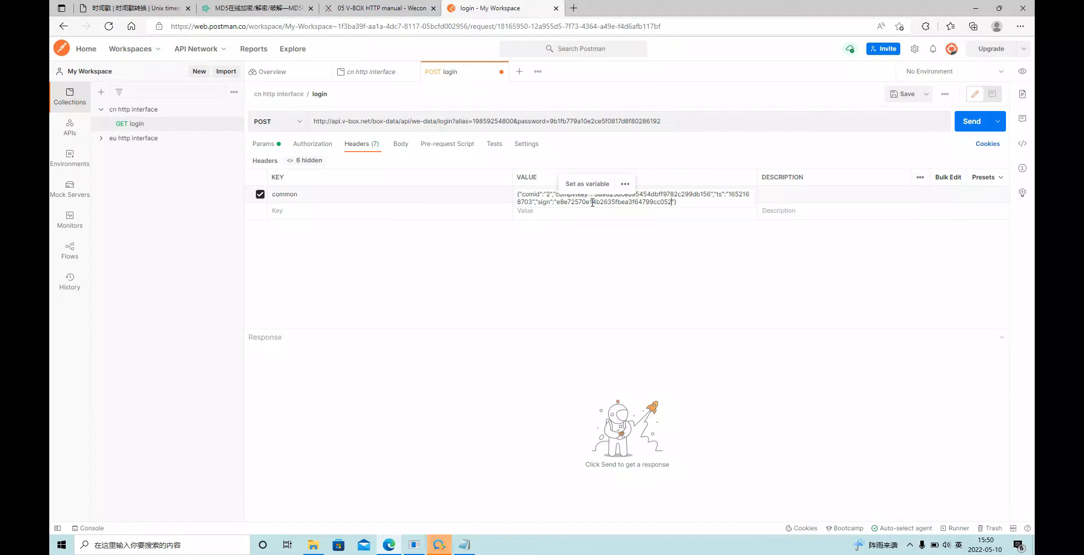
{"action": "left_click", "coordinate": [902, 96]}
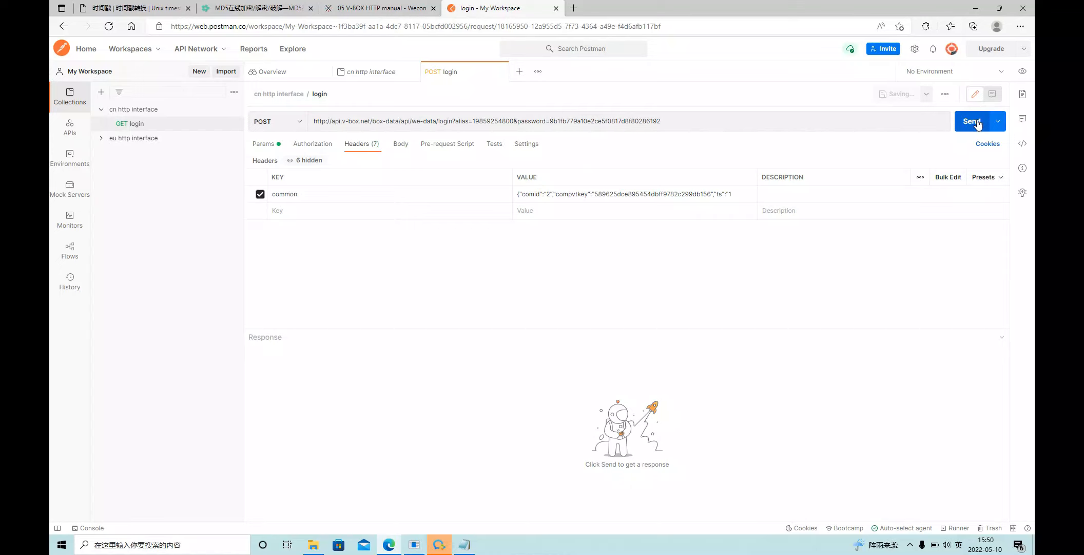
Send the login request and show its response as JSON
{"action": "left_click", "coordinate": [977, 120]}
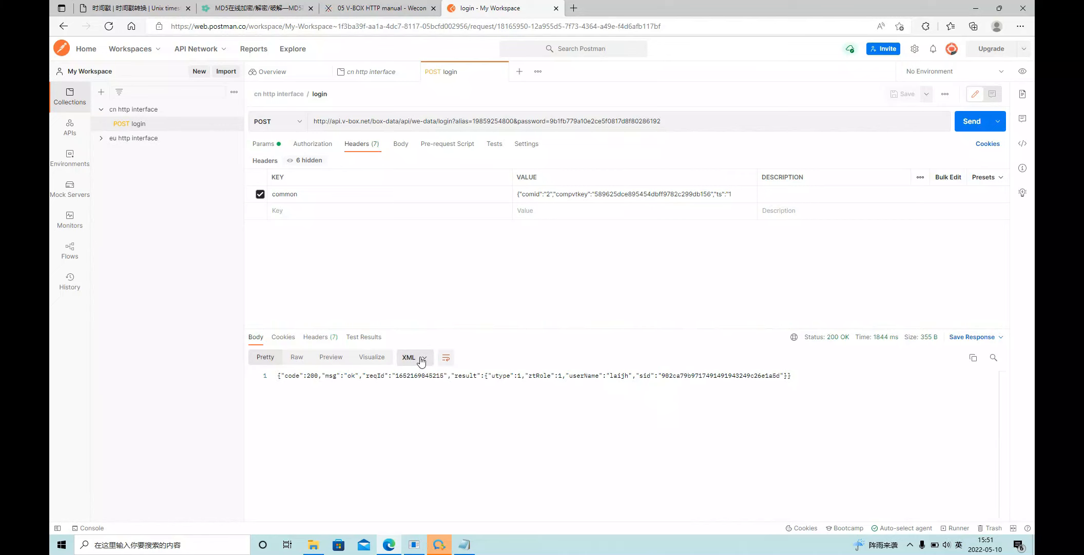
{"action": "left_click", "coordinate": [421, 359]}
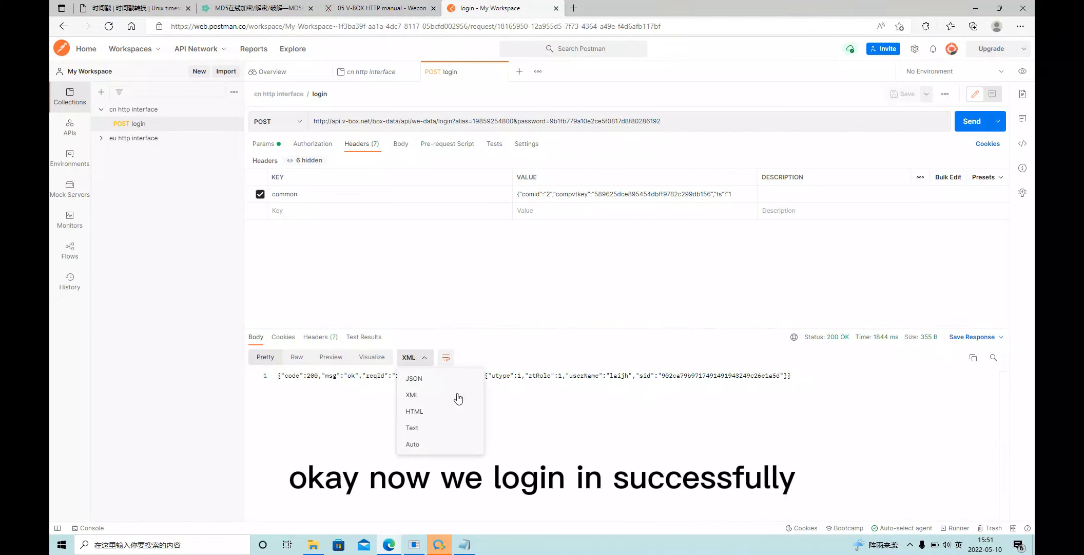
{"action": "left_click", "coordinate": [415, 379]}
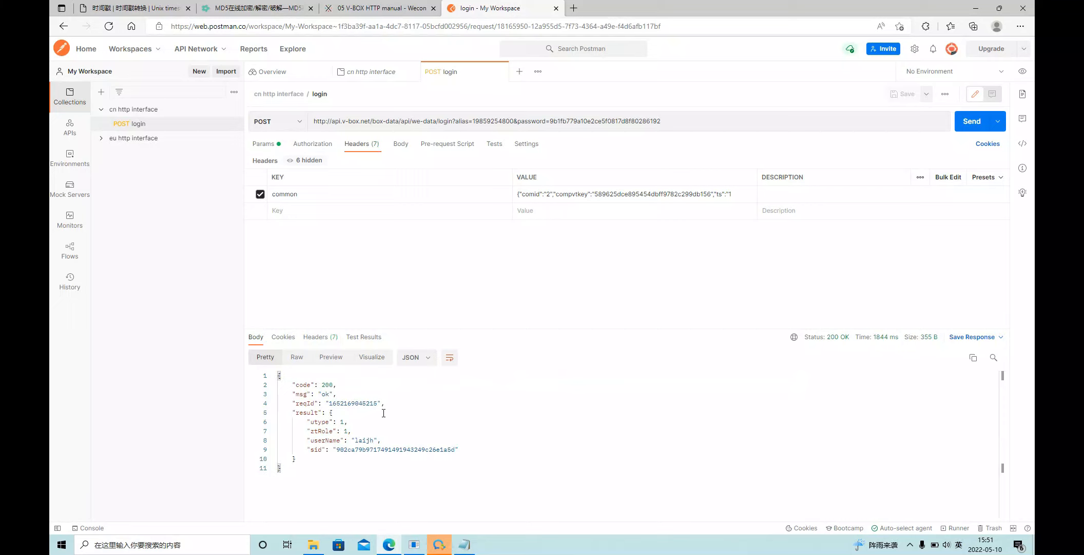
{"action": "left_click_drag", "start_coordinate": [324, 430], "coordinate": [345, 450]}
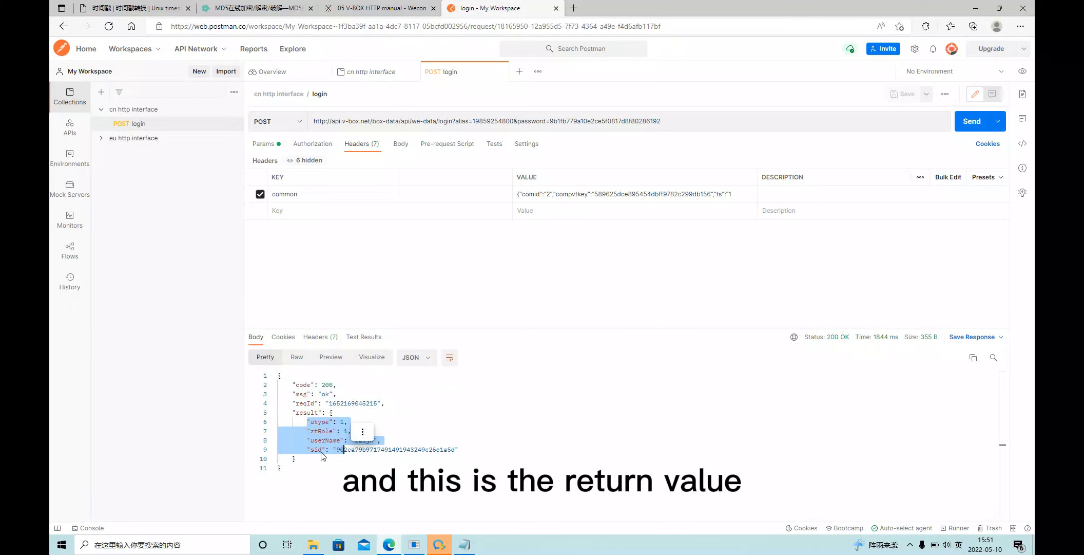
{"action": "left_click", "coordinate": [326, 450]}
Confirm in the manual that utype 1 means a manage account, then select the returned sid
{"action": "double_click", "coordinate": [323, 422]}
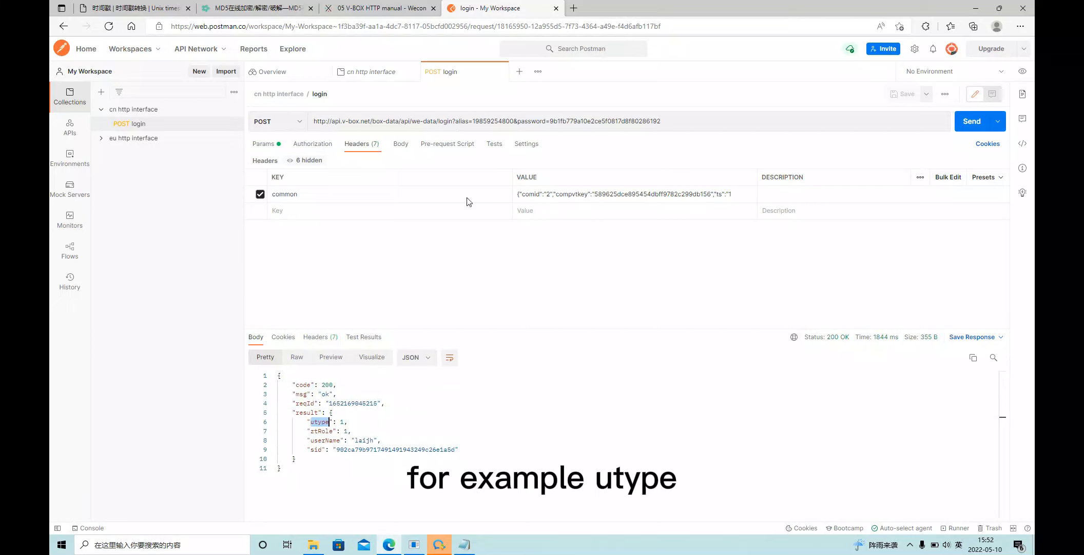
{"action": "left_click", "coordinate": [401, 8]}
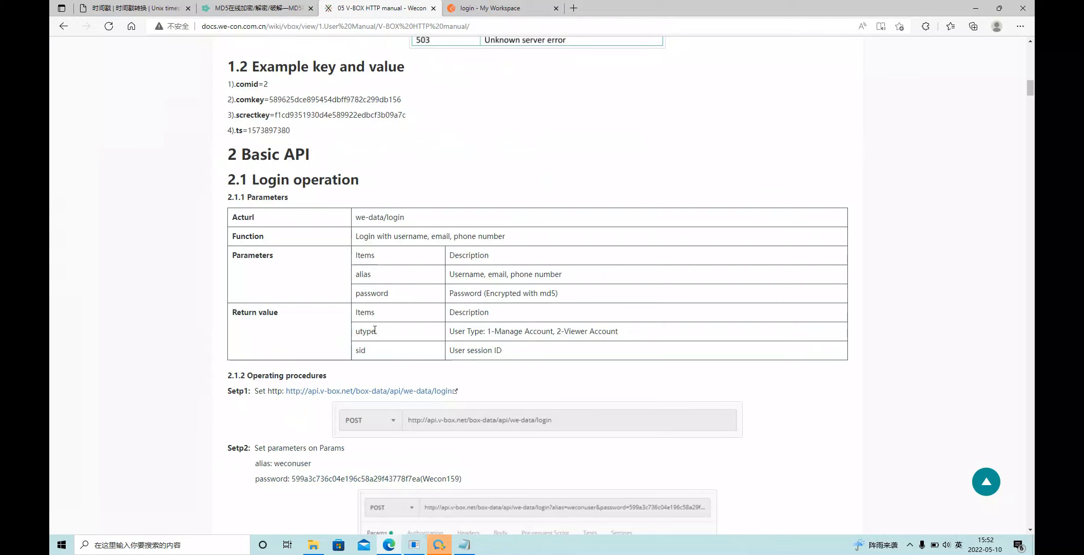
{"action": "left_click_drag", "start_coordinate": [492, 331], "coordinate": [554, 331]}
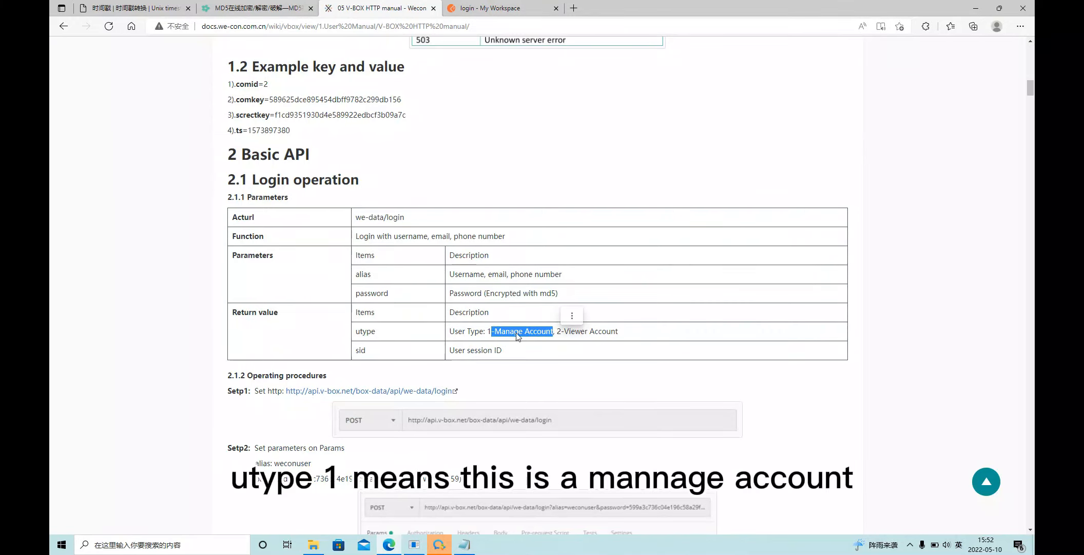
{"action": "left_click", "coordinate": [482, 8]}
{"action": "double_click", "coordinate": [362, 440]}
{"action": "left_click", "coordinate": [459, 450]}
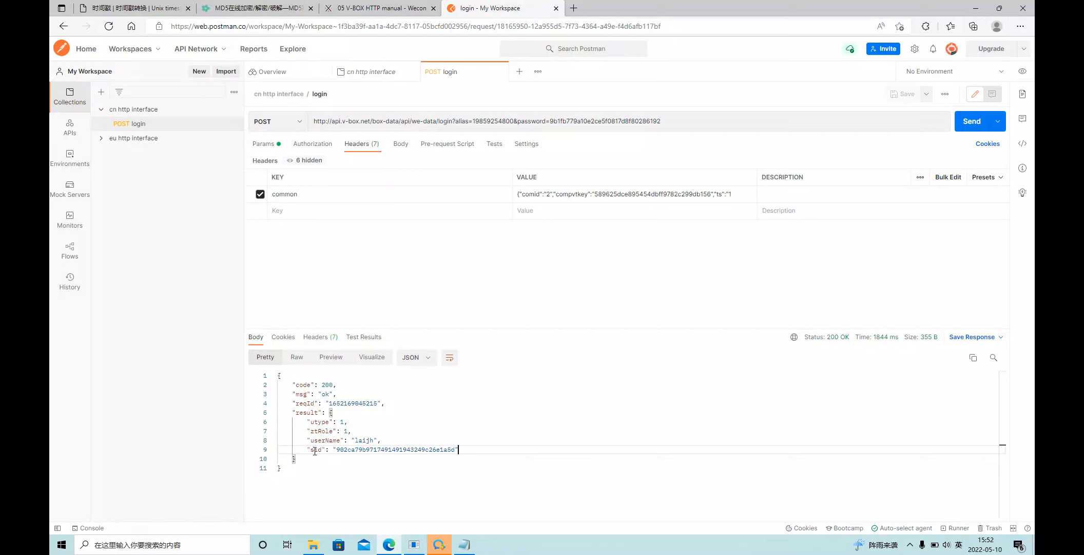
{"action": "double_click", "coordinate": [340, 450]}
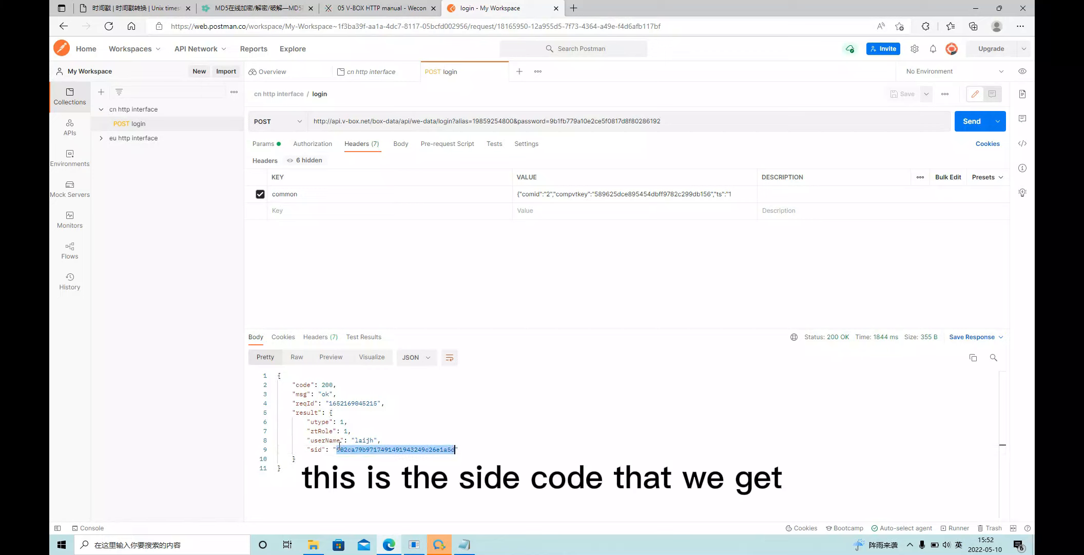
Record the session id on a new '6).sid=' line in the notes
{"action": "left_click", "coordinate": [465, 544]}
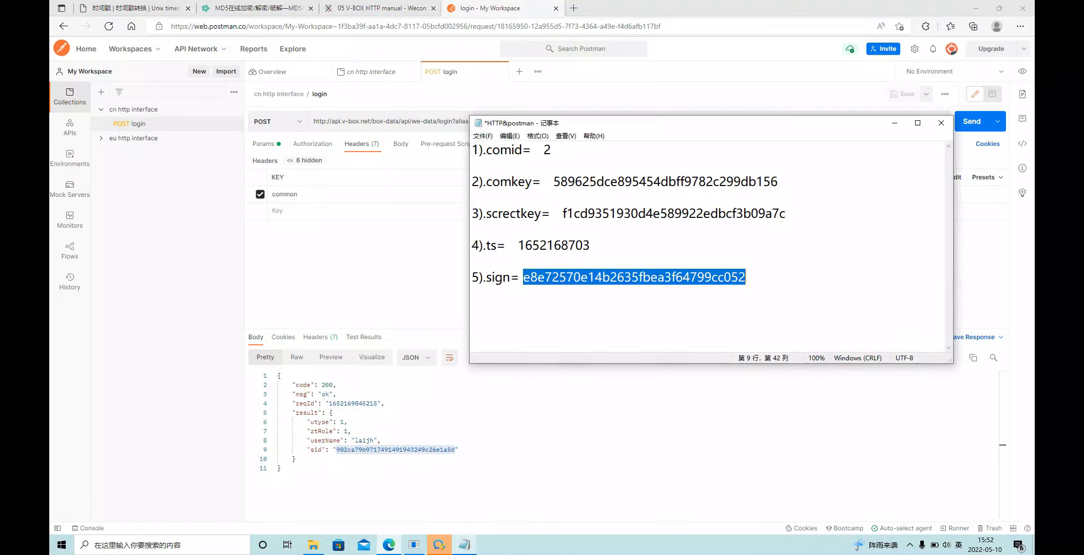
{"action": "left_click", "coordinate": [560, 310]}
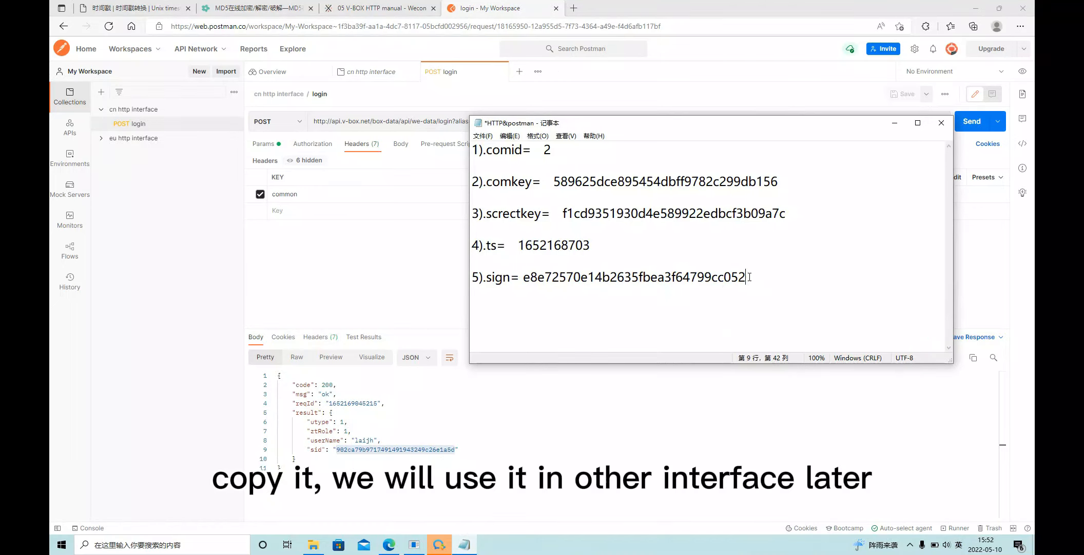
{"action": "key", "text": "Return"}
{"action": "type", "text": "6)"}
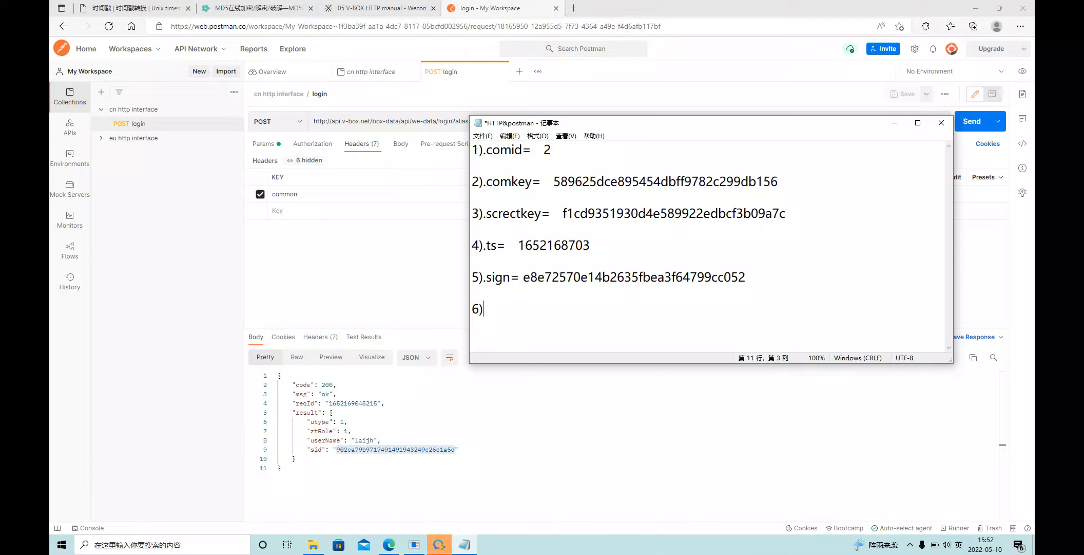
{"action": "type", "text": ".sid"}
{"action": "key", "text": "BackSpace"}
{"action": "type", "text": "="}
{"action": "key", "text": "ctrl+v"}
{"action": "left_click", "coordinate": [895, 123]}
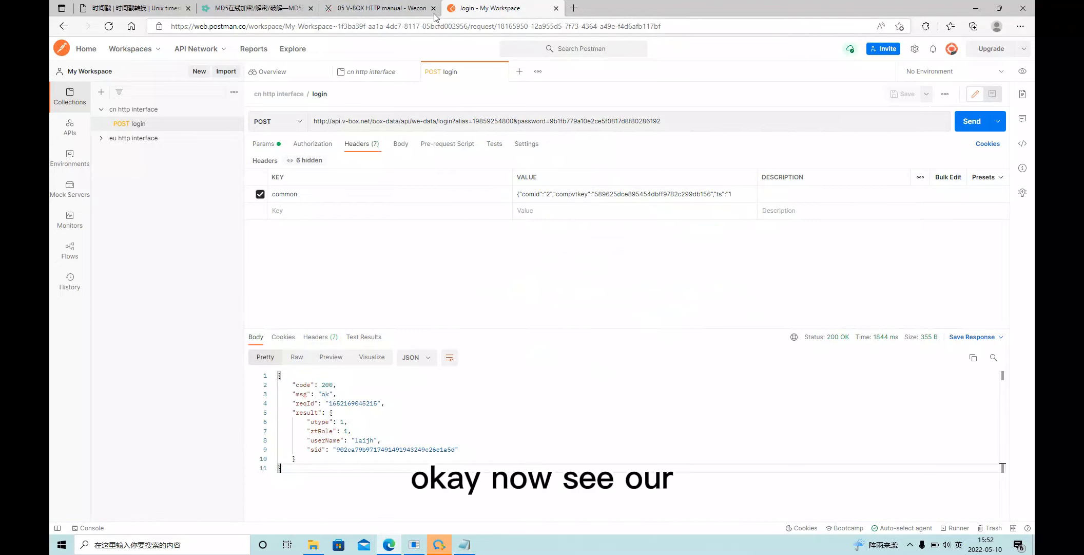
Bring back the V-BOX HTTP manual and scroll toward section 3.1 V-Box list
{"action": "left_click", "coordinate": [381, 8]}
{"action": "scroll", "coordinate": [337, 347], "scroll_direction": "down", "scroll_amount": 10}
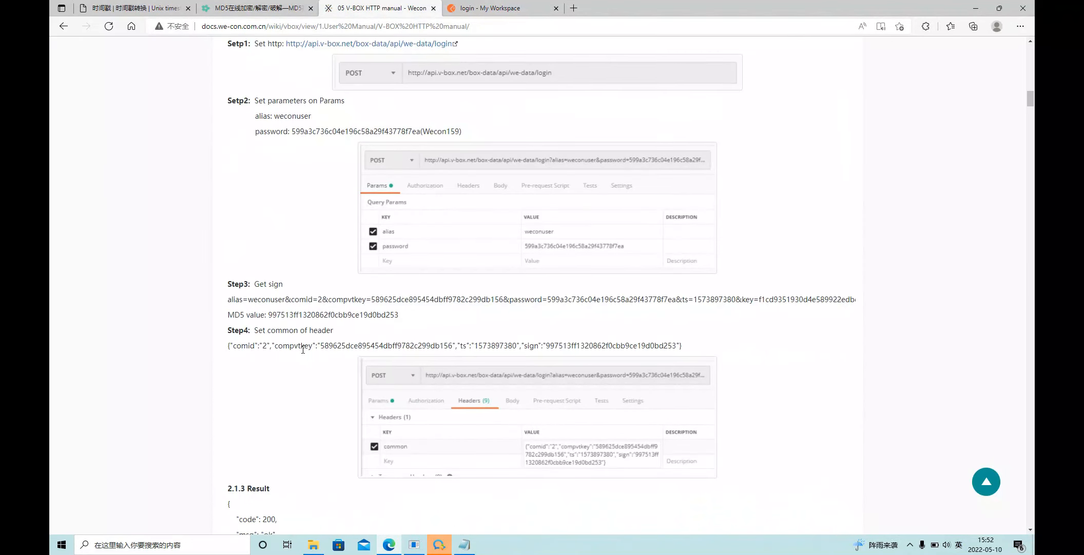
{"action": "scroll", "coordinate": [285, 285], "scroll_direction": "down", "scroll_amount": 7}
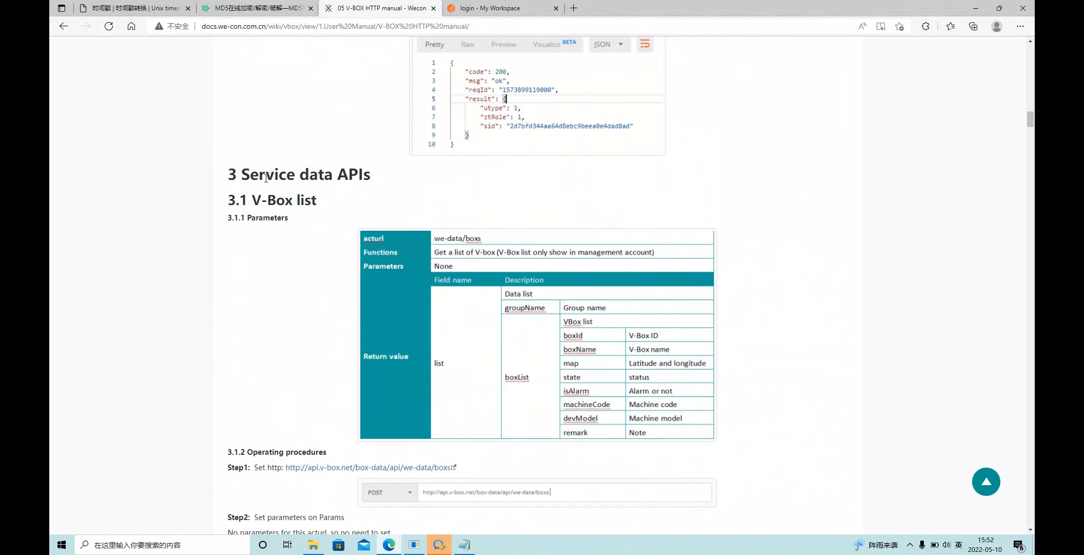
Copy the we-data/boxs endpoint URL from Step1 under 3.1 V-Box list
{"action": "left_click_drag", "start_coordinate": [253, 200], "coordinate": [223, 199]}
{"action": "left_click", "coordinate": [307, 245]}
{"action": "left_click", "coordinate": [319, 202]}
{"action": "left_click_drag", "start_coordinate": [322, 199], "coordinate": [226, 200]}
{"action": "left_click", "coordinate": [327, 201]}
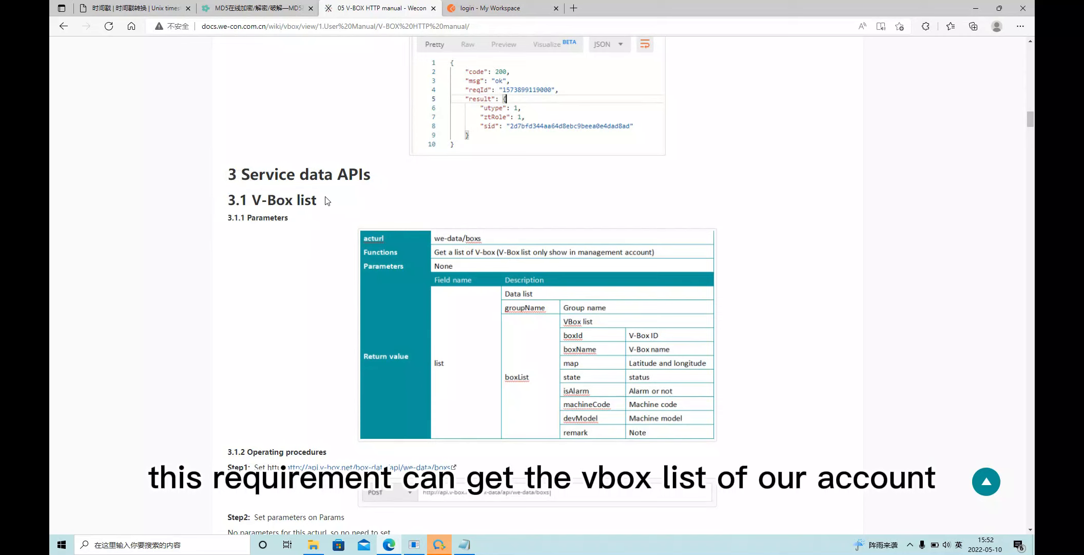
{"action": "scroll", "coordinate": [389, 297], "scroll_direction": "down", "scroll_amount": 2}
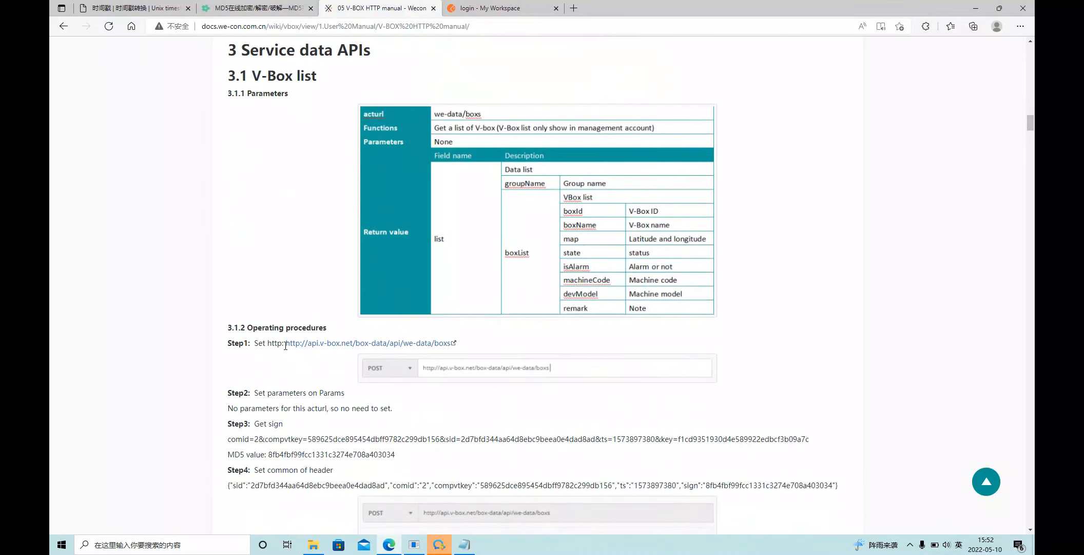
{"action": "left_click_drag", "start_coordinate": [286, 346], "coordinate": [451, 351]}
{"action": "key", "text": "ctrl+c"}
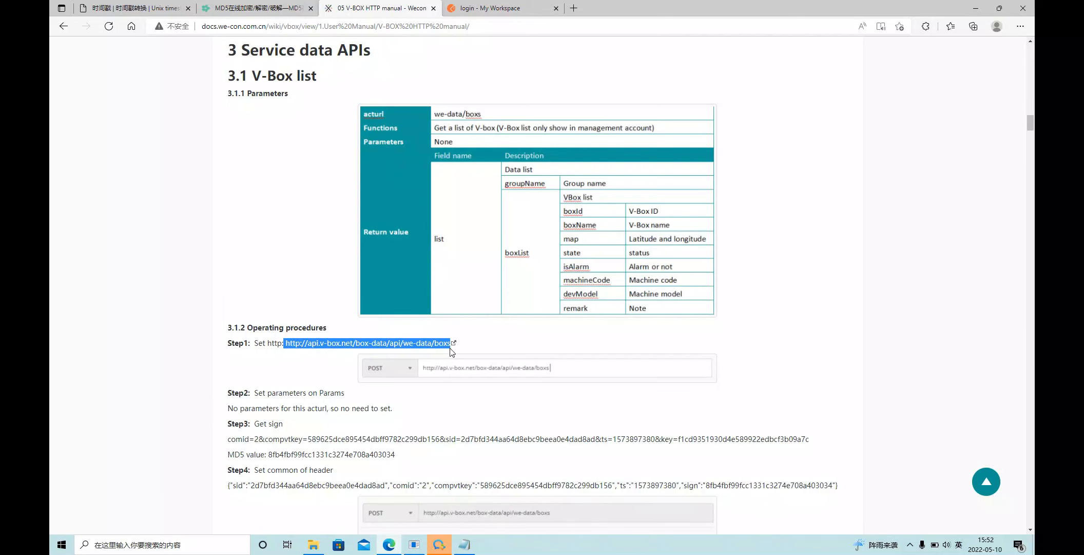
{"action": "key", "text": "ctrl+Tab"}
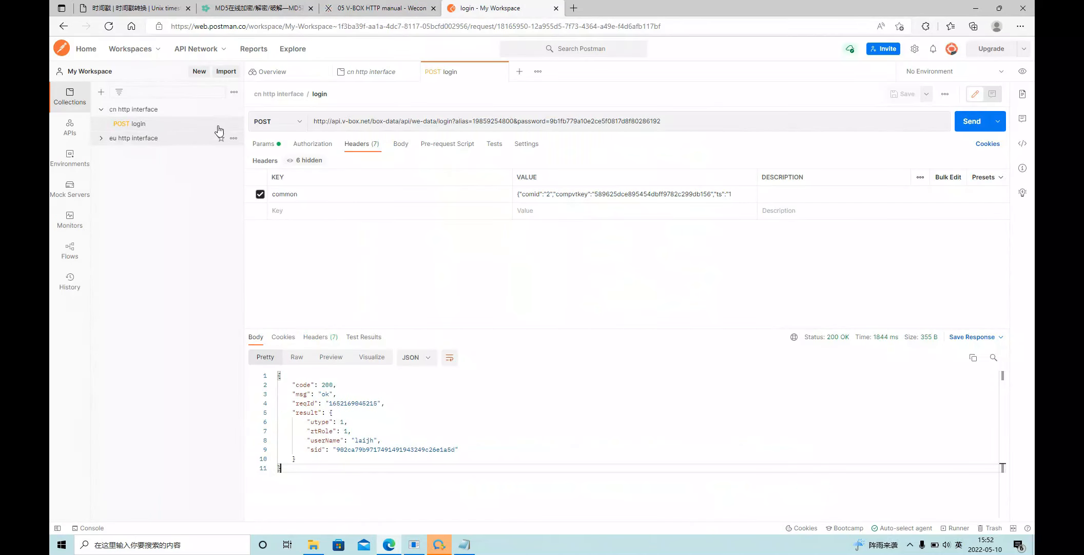
Add a new request named 'box list' to the cn http interface collection
{"action": "left_click", "coordinate": [234, 109]}
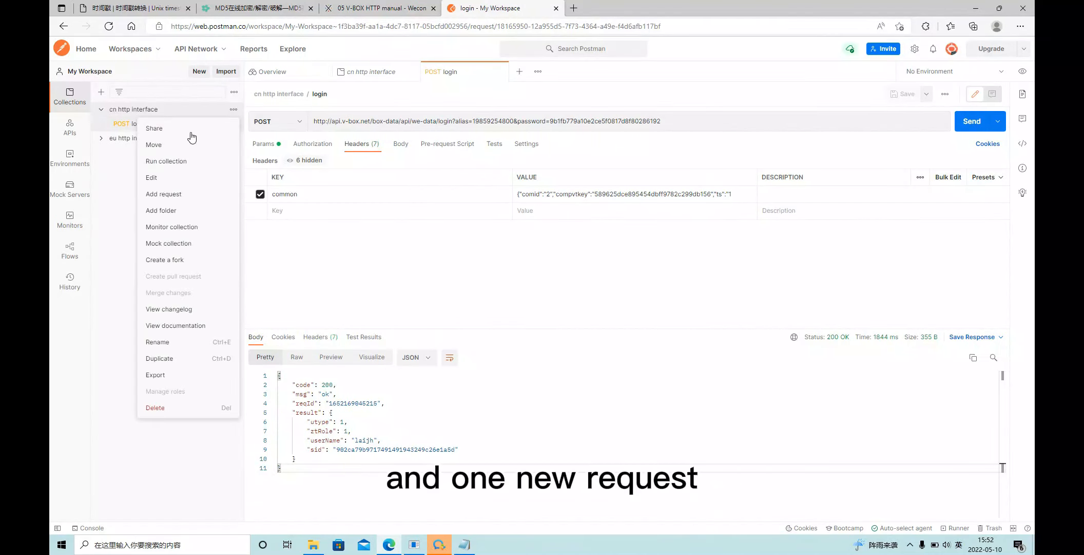
{"action": "left_click", "coordinate": [165, 195]}
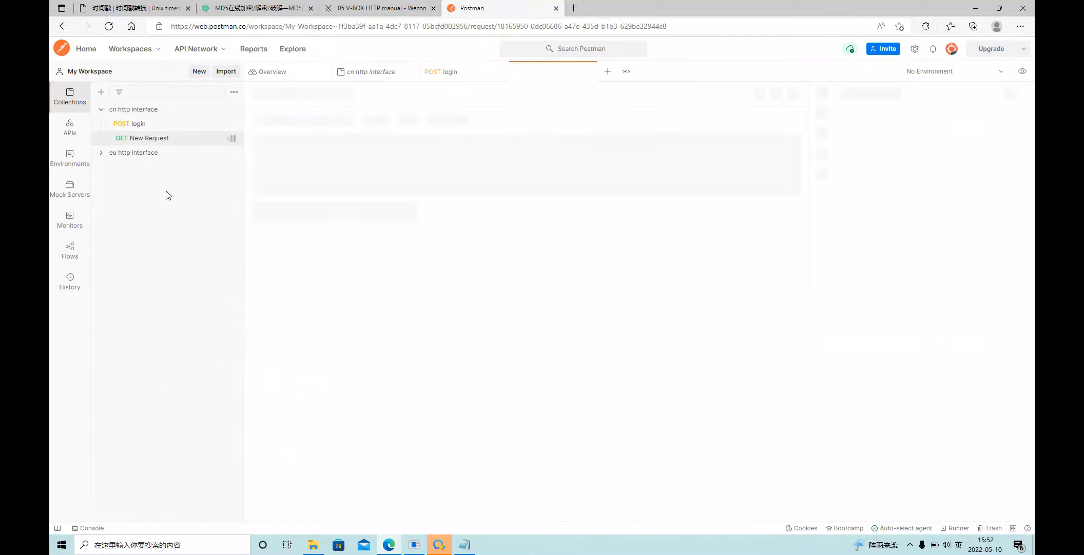
{"action": "left_click", "coordinate": [234, 141]}
{"action": "left_click", "coordinate": [222, 179]}
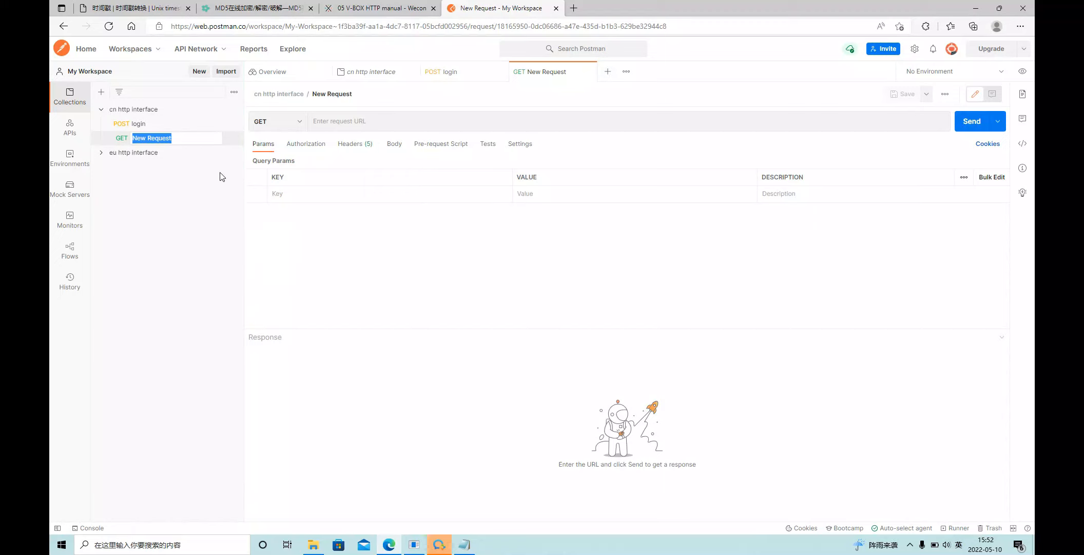
{"action": "type", "text": "box"}
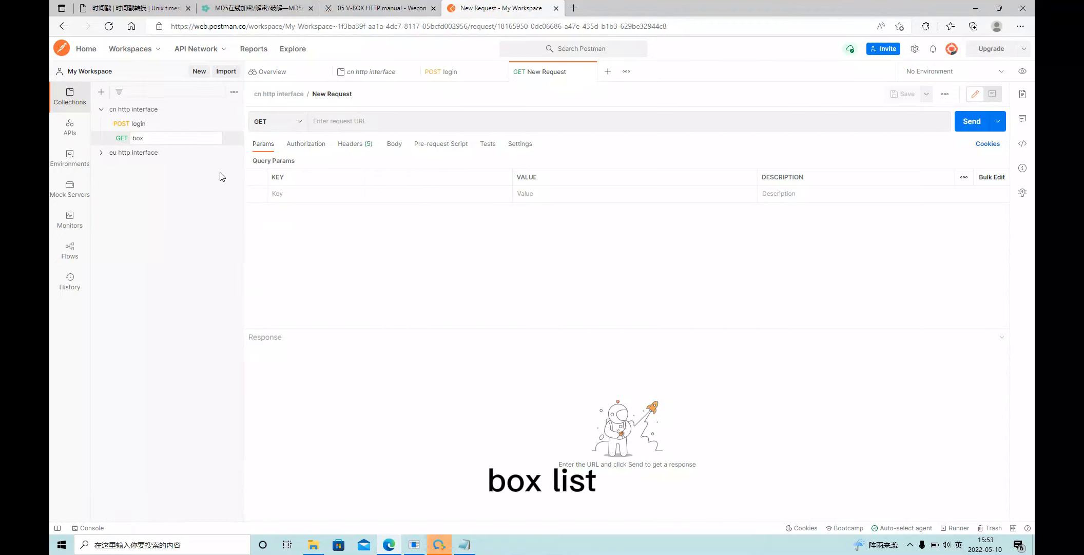
{"action": "type", "text": "list"}
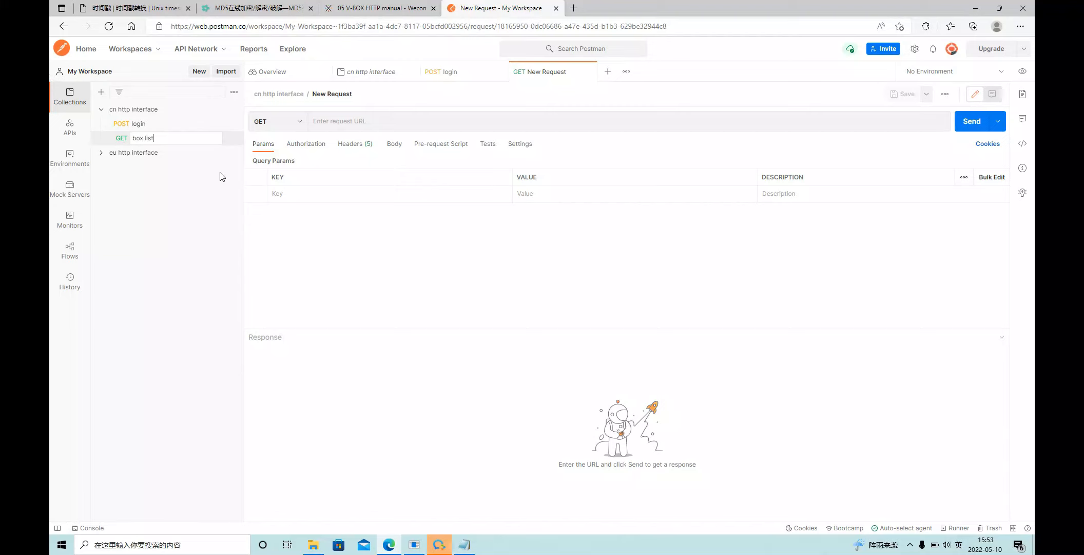
{"action": "left_click", "coordinate": [339, 126]}
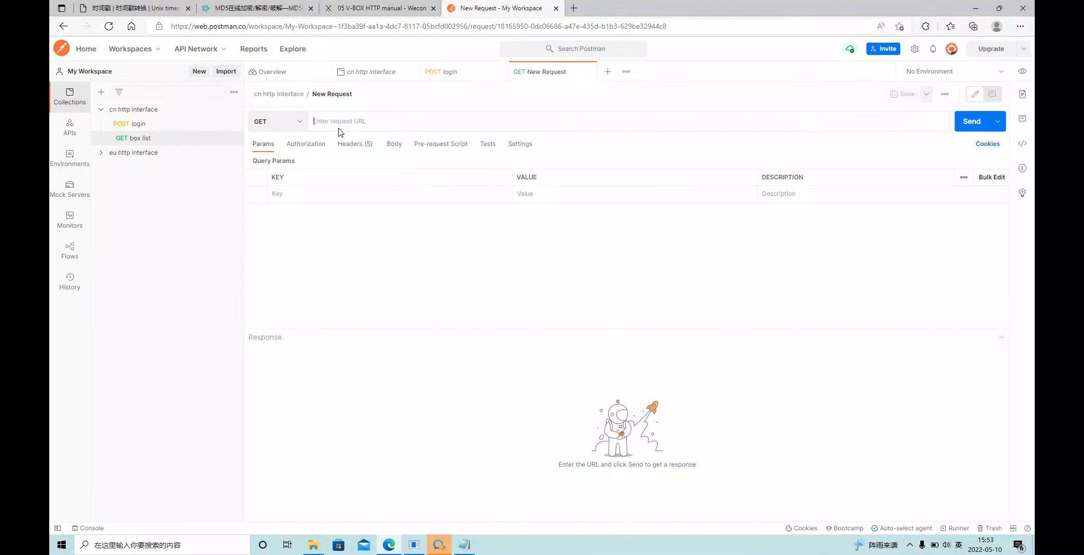
Point the box list request at the we-data/boxs URL using the POST method
{"action": "key", "text": "ctrl+v"}
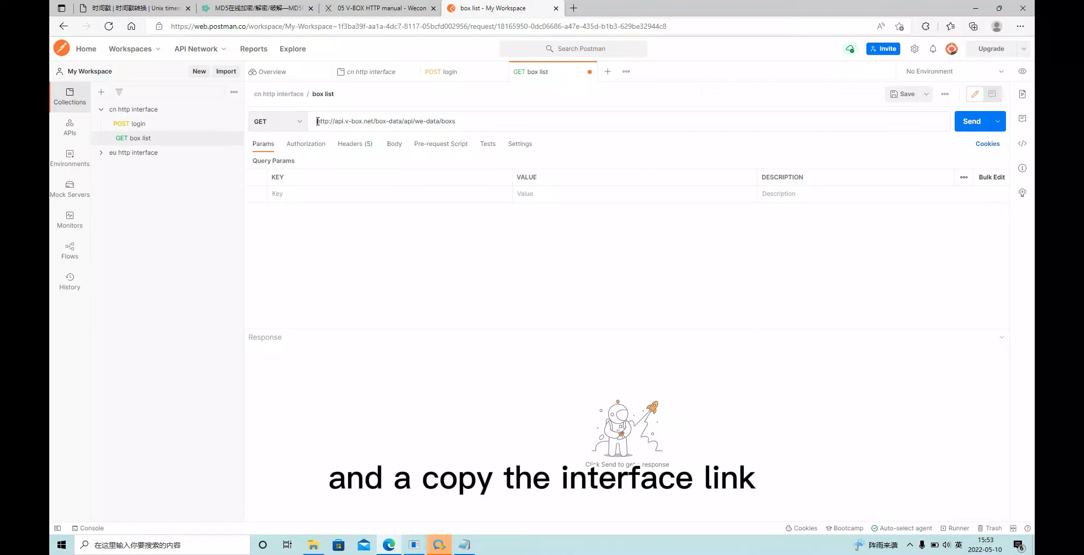
{"action": "left_click", "coordinate": [277, 121]}
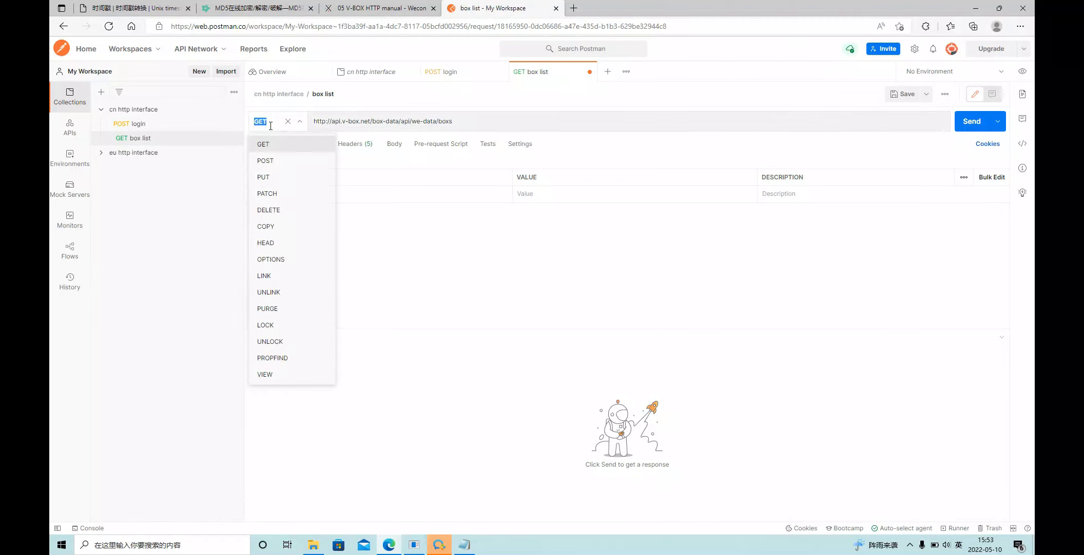
{"action": "left_click", "coordinate": [276, 164]}
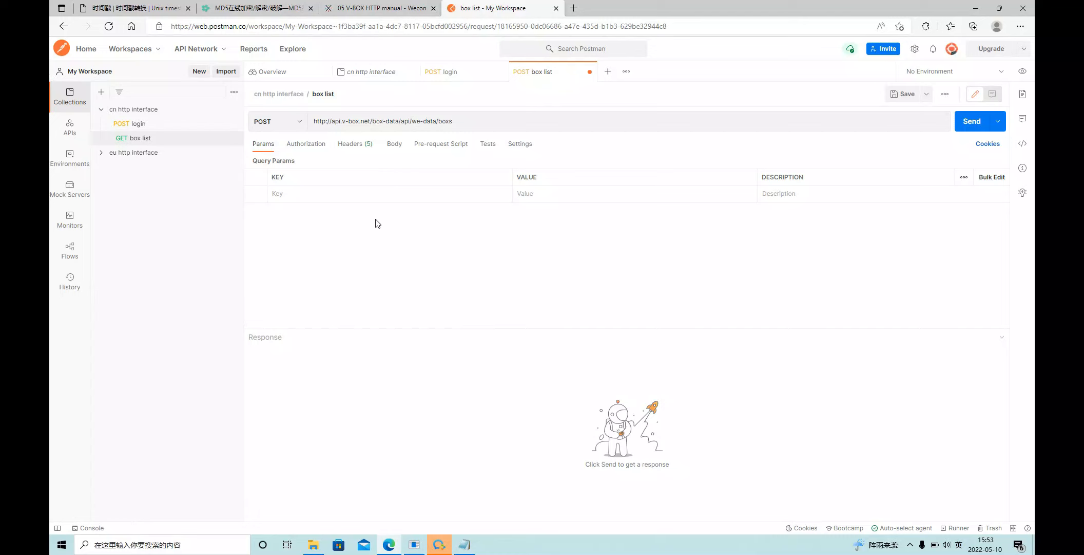
{"action": "left_click", "coordinate": [390, 12]}
{"action": "scroll", "coordinate": [286, 140], "scroll_direction": "down", "scroll_amount": 5}
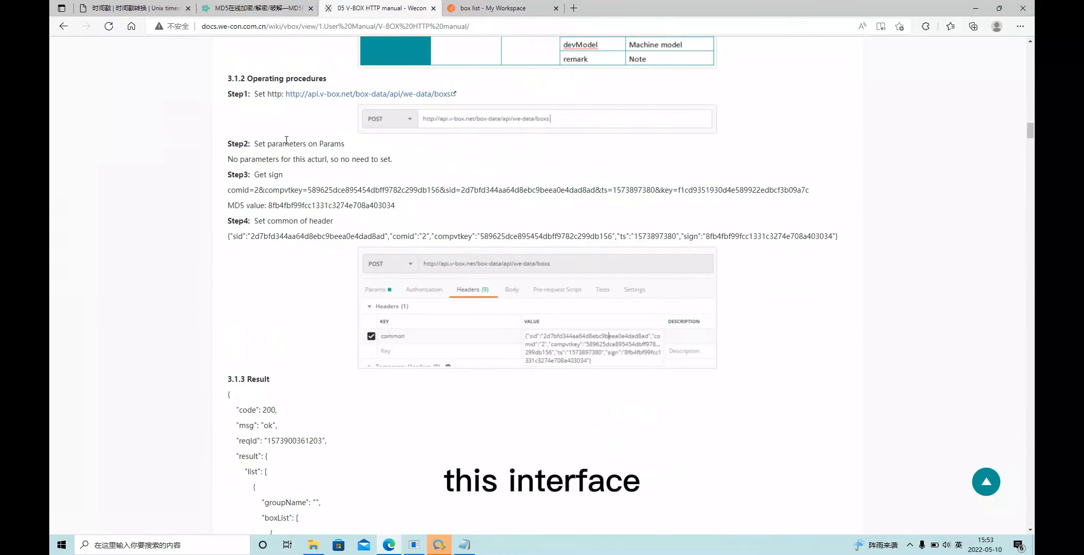
Note that Step2 needs no parameters, and copy the Step 3 sign string
{"action": "left_click_drag", "start_coordinate": [256, 141], "coordinate": [369, 147]}
{"action": "left_click", "coordinate": [252, 146]}
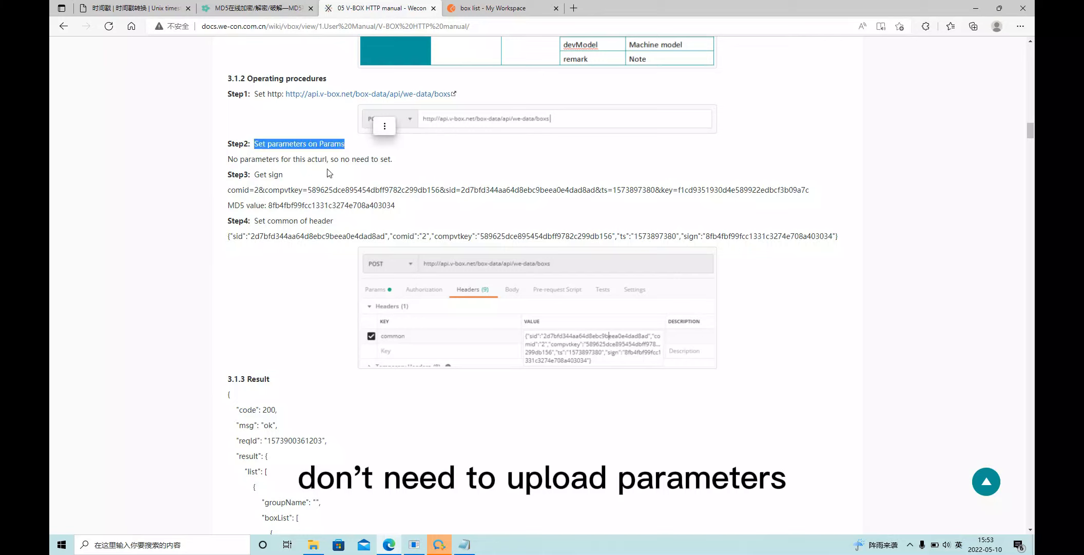
{"action": "left_click", "coordinate": [309, 177]}
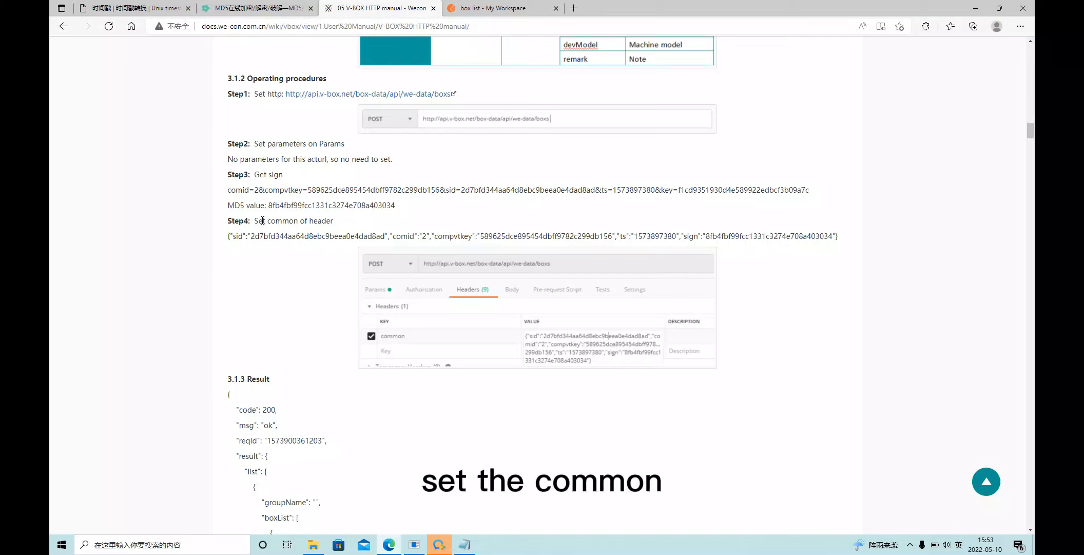
{"action": "left_click_drag", "start_coordinate": [266, 221], "coordinate": [336, 224]}
{"action": "left_click_drag", "start_coordinate": [229, 191], "coordinate": [829, 189]}
{"action": "key", "text": "ctrl+c"}
{"action": "left_click", "coordinate": [227, 193]}
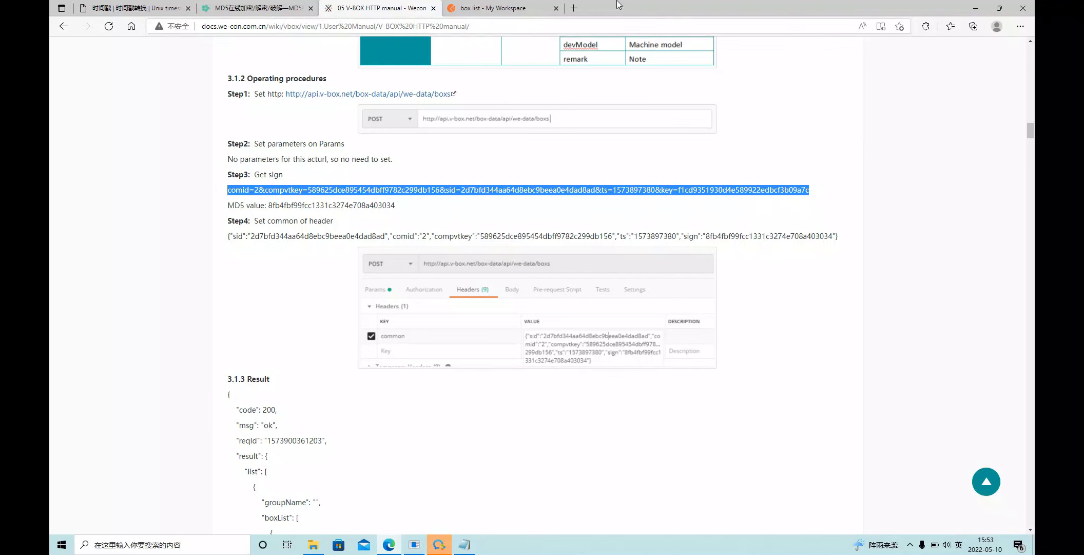
{"action": "left_click", "coordinate": [258, 9]}
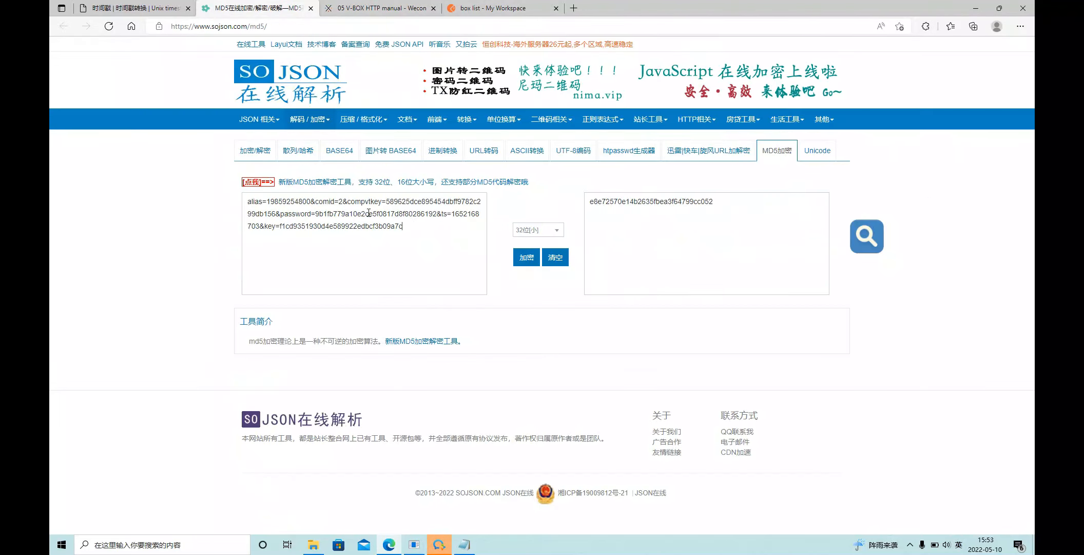
Paste the sign string into the MD5 tool and swap in the new sid from the notes
{"action": "left_click_drag", "start_coordinate": [405, 227], "coordinate": [229, 192]}
{"action": "key", "text": "ctrl+v"}
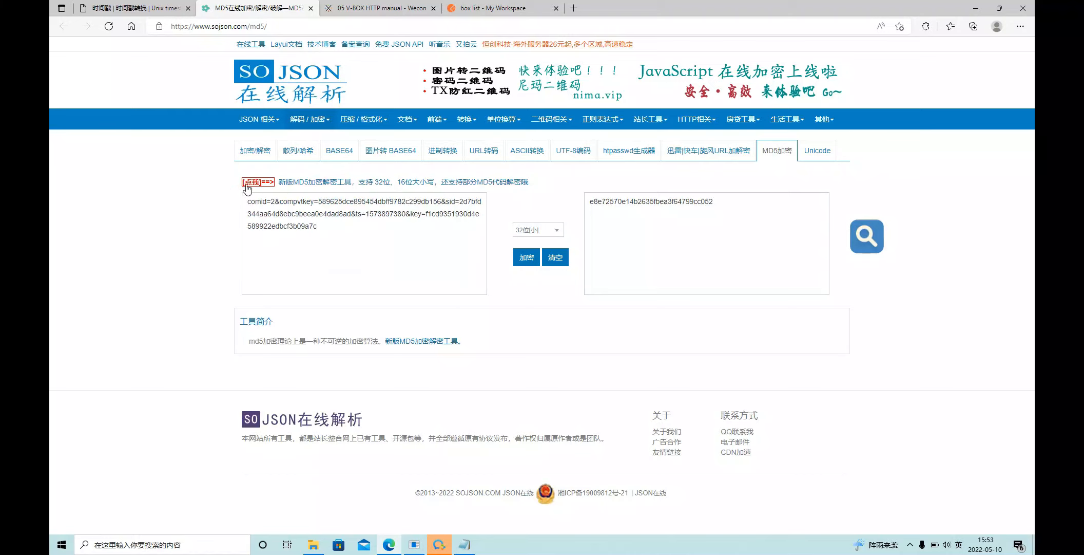
{"action": "double_click", "coordinate": [465, 200]}
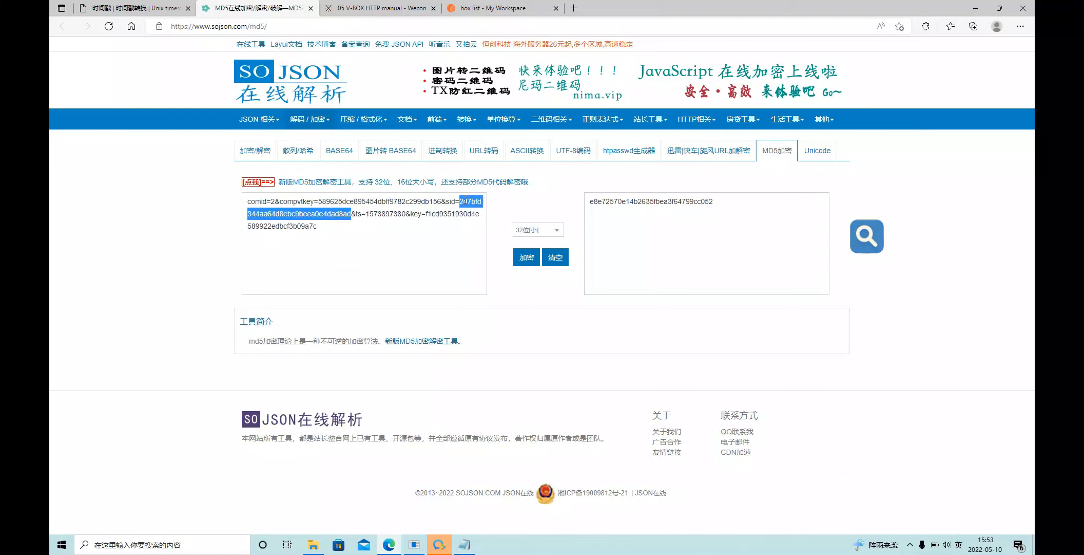
{"action": "left_click", "coordinate": [466, 545]}
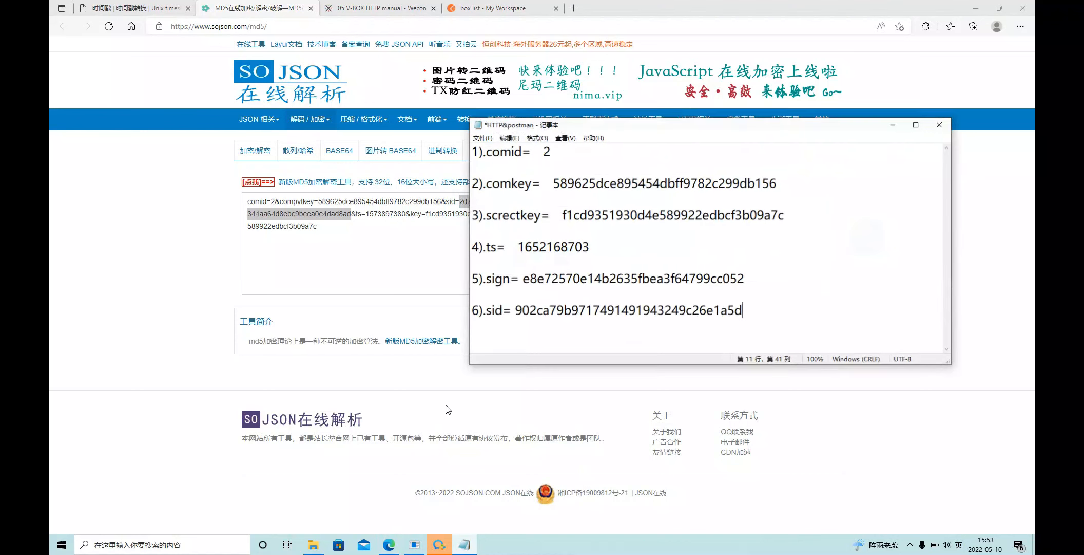
{"action": "double_click", "coordinate": [562, 309]}
{"action": "key", "text": "ctrl+c"}
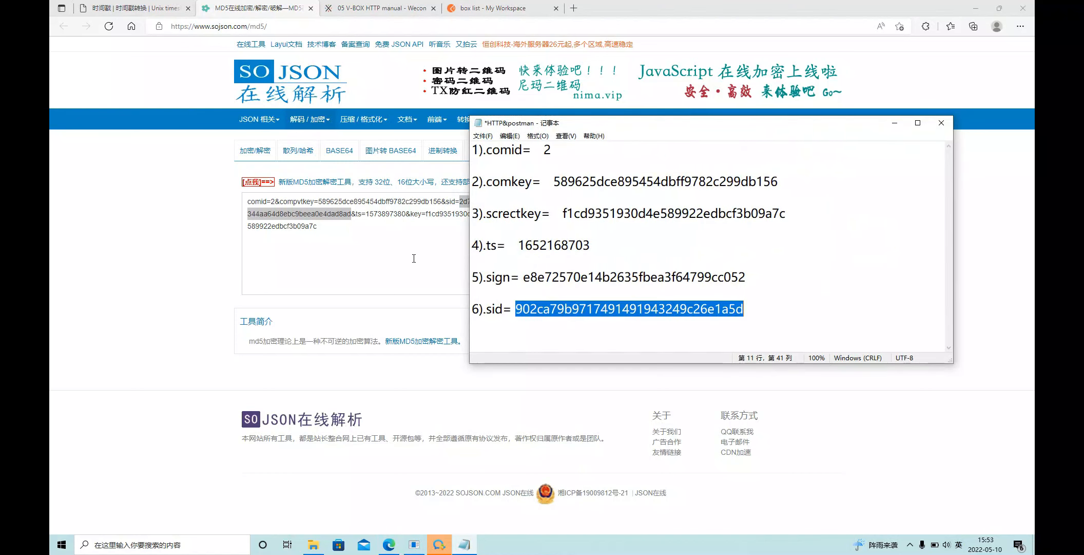
{"action": "key", "text": "alt+Tab"}
{"action": "key", "text": "ctrl+v"}
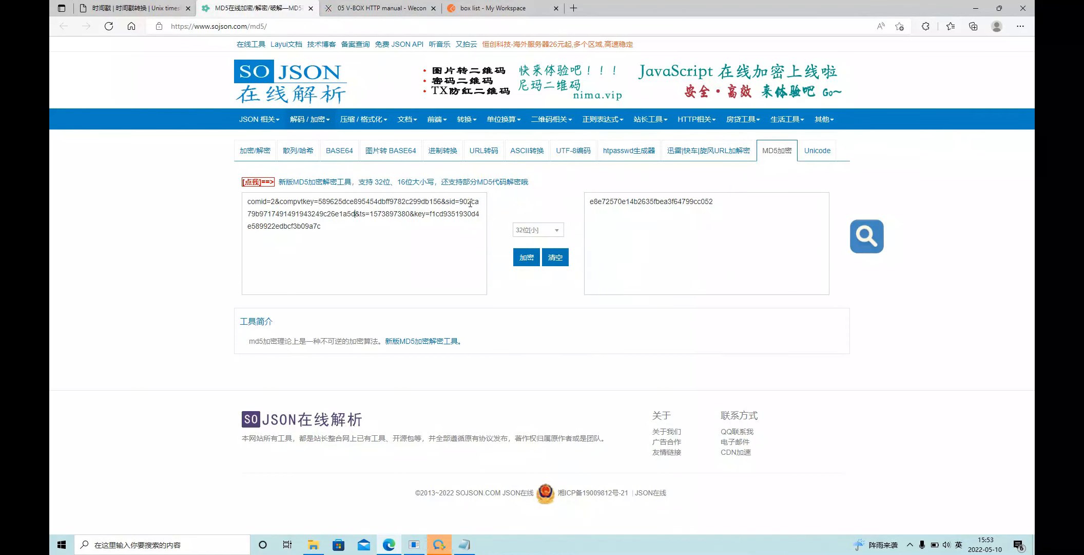
{"action": "key", "text": "alt+Tab"}
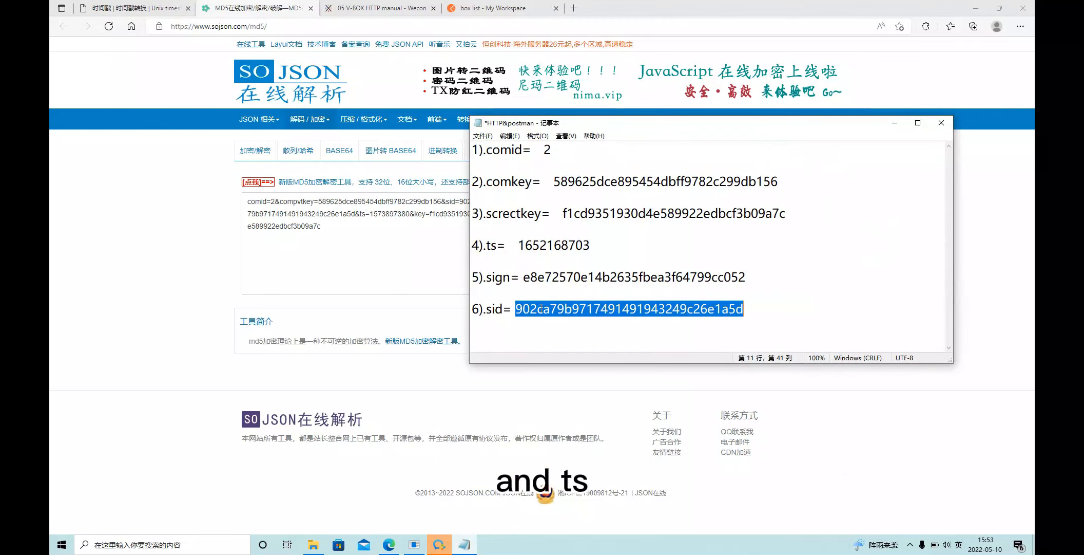
{"action": "double_click", "coordinate": [545, 245]}
{"action": "key", "text": "ctrl+c"}
{"action": "key", "text": "alt+Tab"}
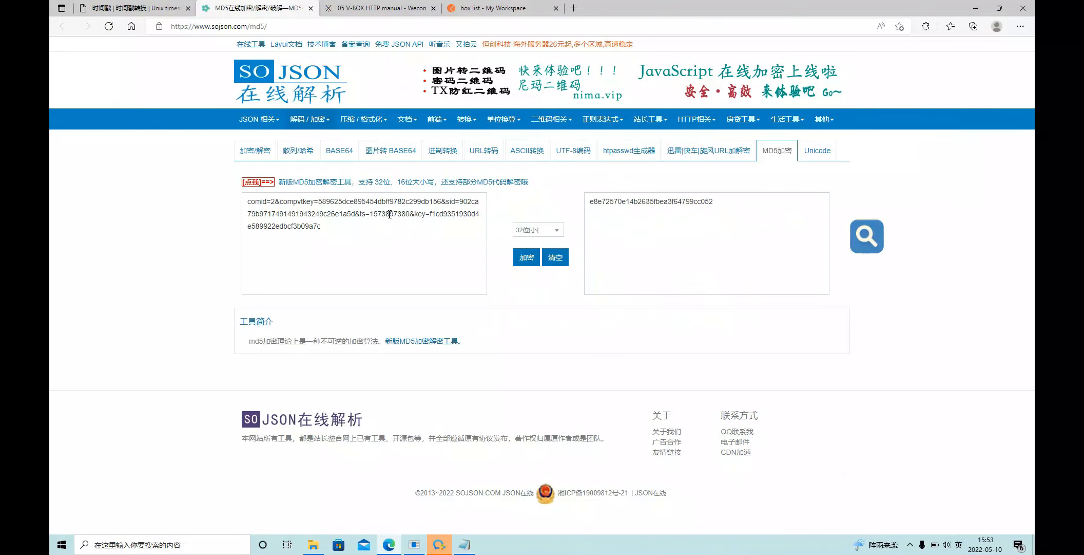
{"action": "double_click", "coordinate": [390, 213]}
{"action": "key", "text": "ctrl+v"}
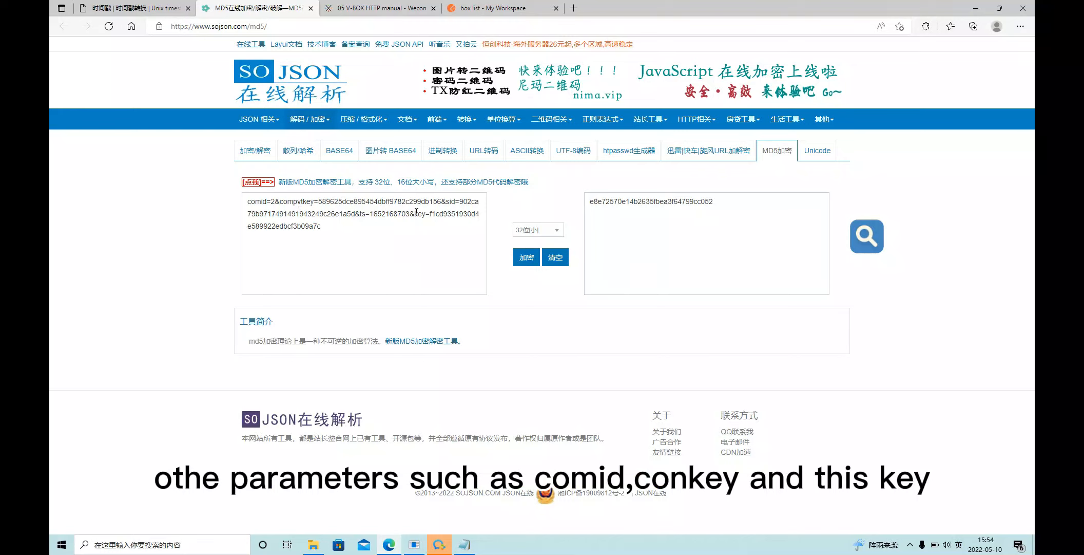
{"action": "left_click_drag", "start_coordinate": [415, 214], "coordinate": [434, 224]}
{"action": "left_click", "coordinate": [398, 235]}
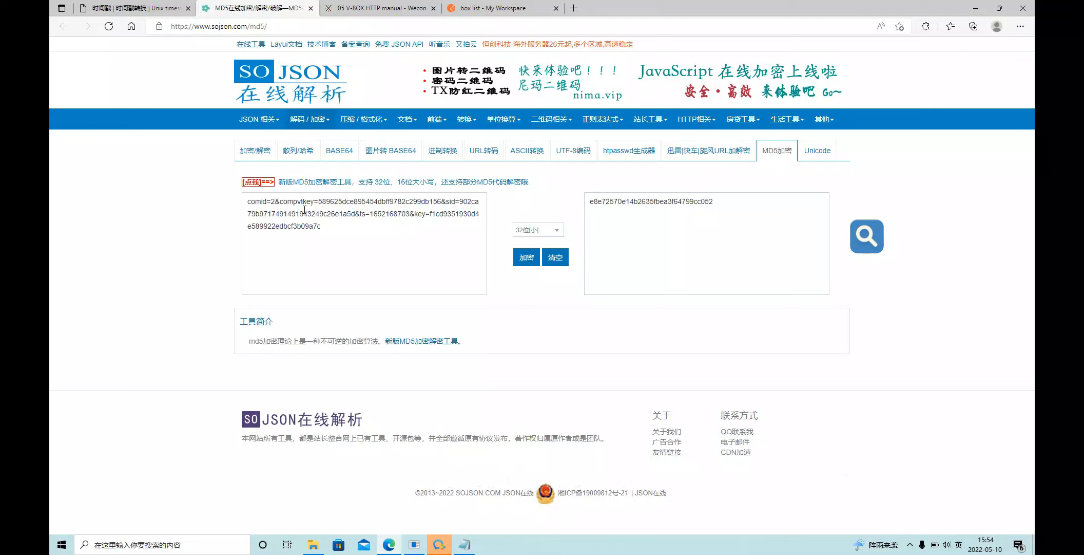
Generate the MD5 hash and overwrite the old sign value in the notes with it
{"action": "left_click", "coordinate": [525, 257]}
{"action": "double_click", "coordinate": [646, 201]}
{"action": "key", "text": "ctrl+c"}
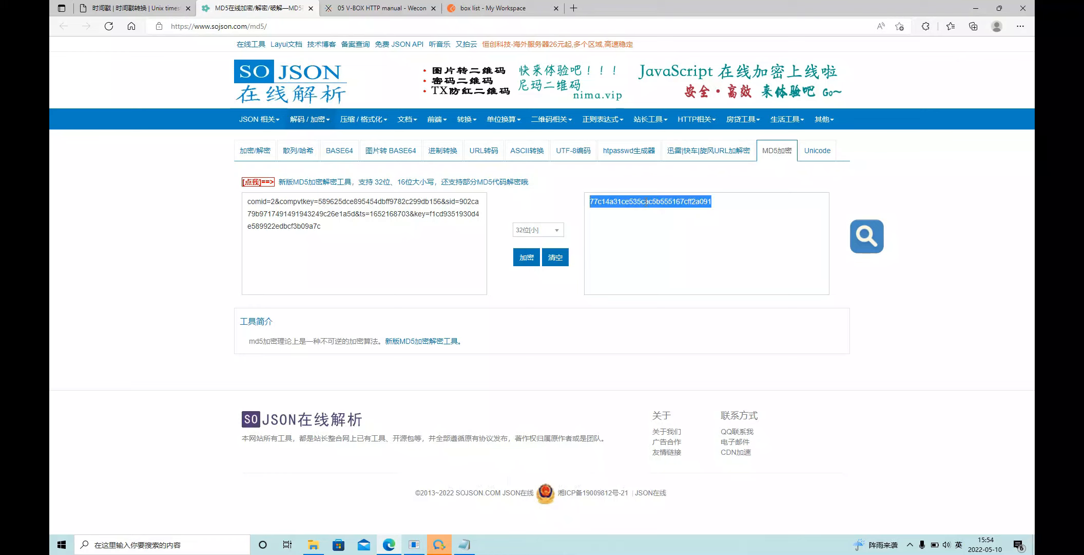
{"action": "left_click", "coordinate": [464, 545]}
{"action": "double_click", "coordinate": [558, 278]}
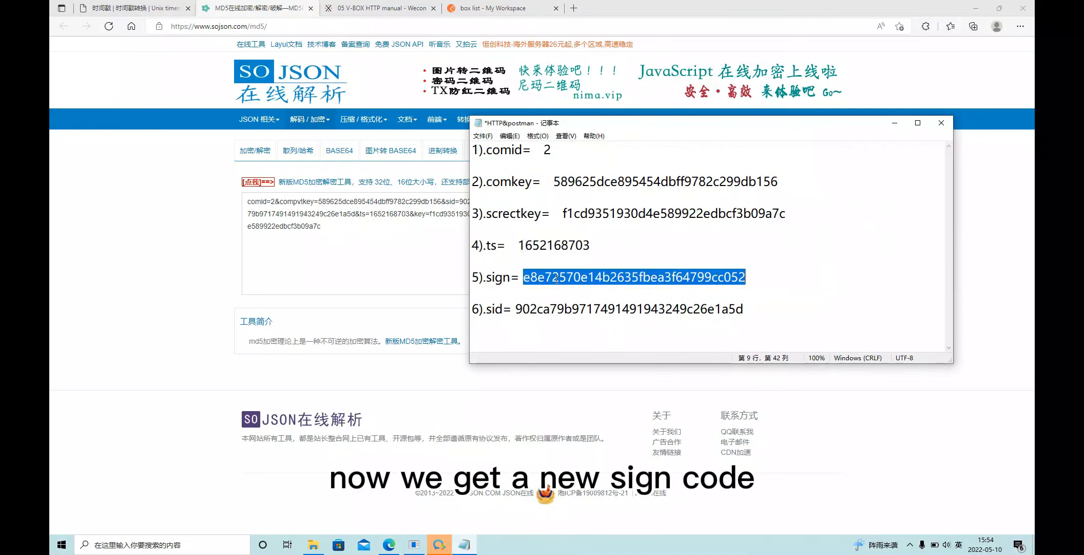
{"action": "key", "text": "ctrl+v"}
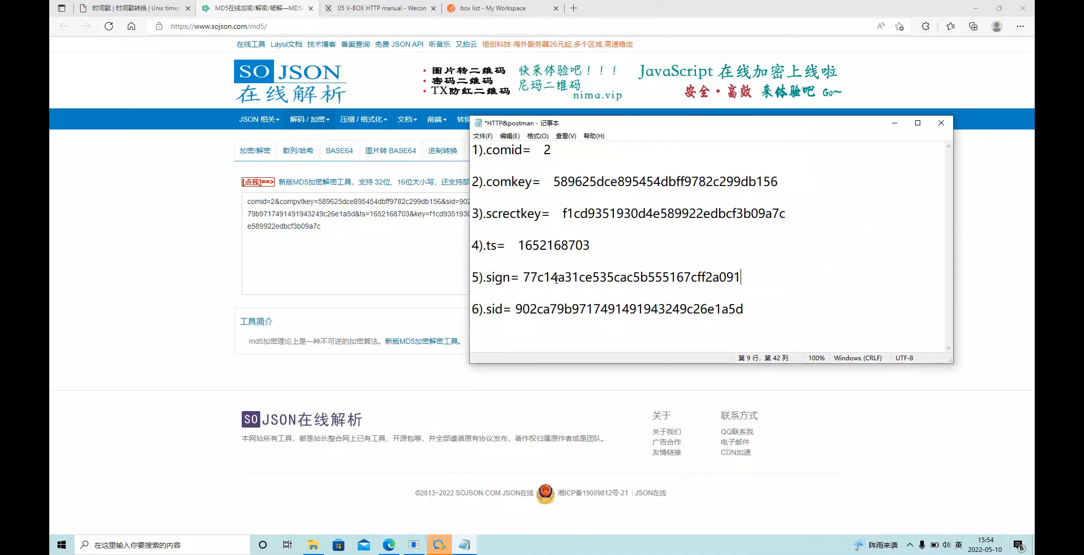
{"action": "left_click", "coordinate": [422, 4]}
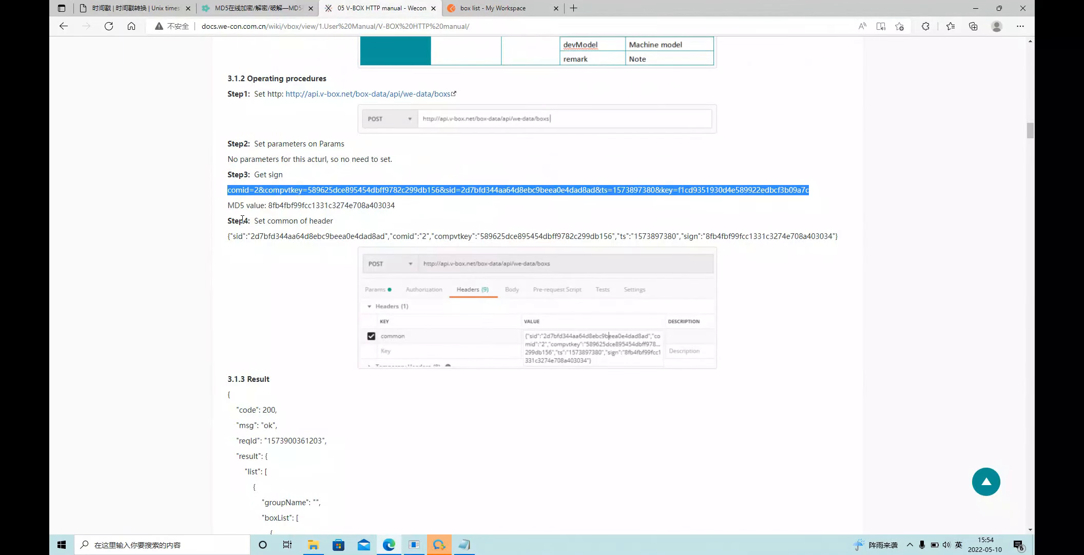
Add a common header to the box list request using the manual's Step 4 JSON example
{"action": "left_click_drag", "start_coordinate": [229, 234], "coordinate": [835, 239]}
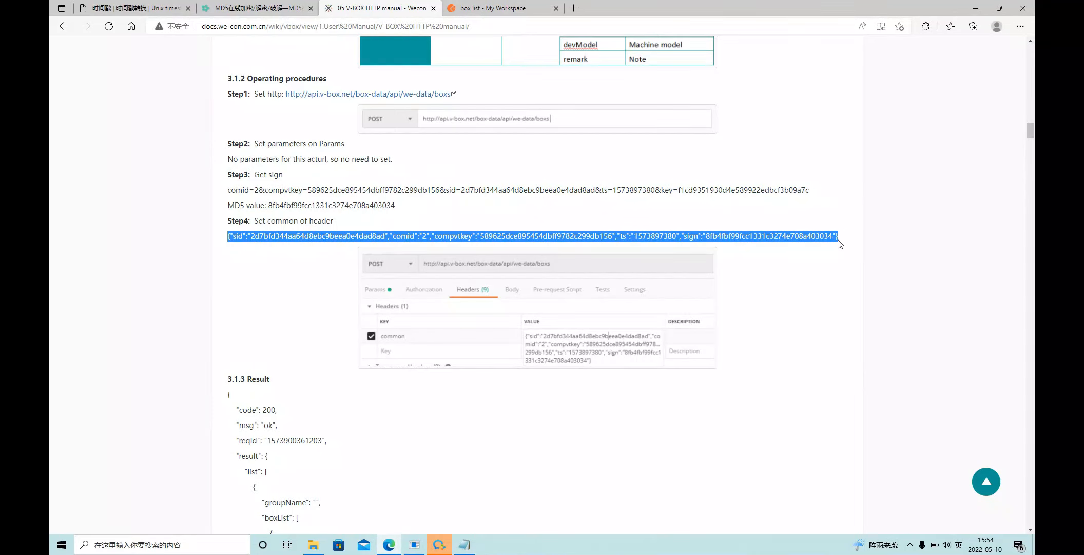
{"action": "left_click", "coordinate": [503, 8]}
{"action": "left_click", "coordinate": [353, 145]}
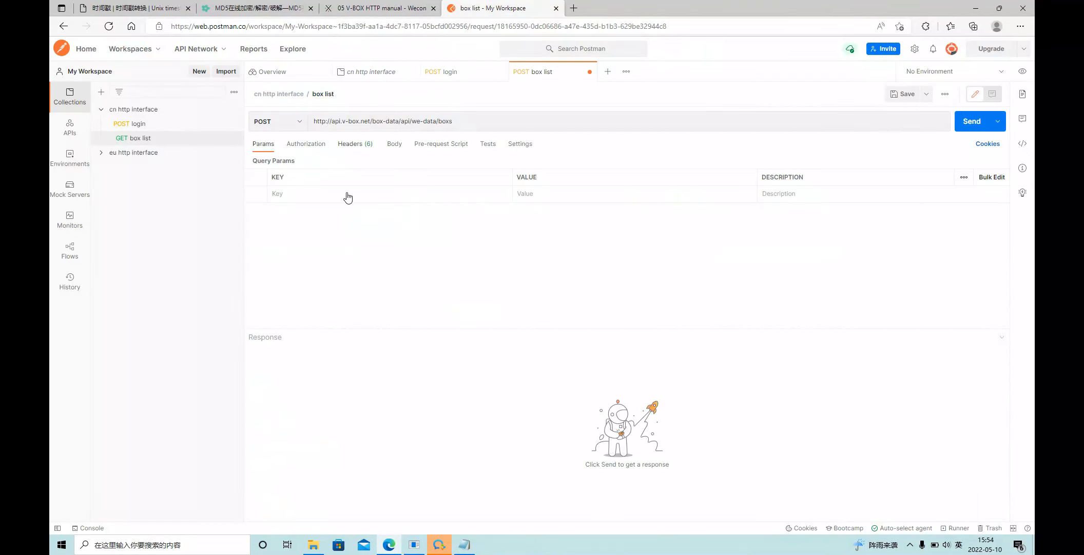
{"action": "type", "text": "common"}
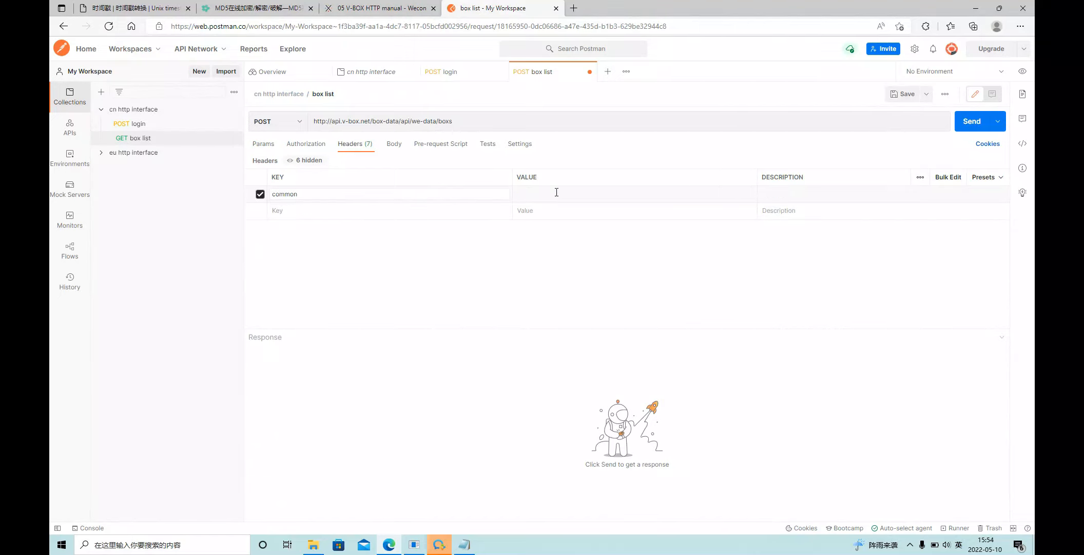
{"action": "key", "text": "ctrl+v"}
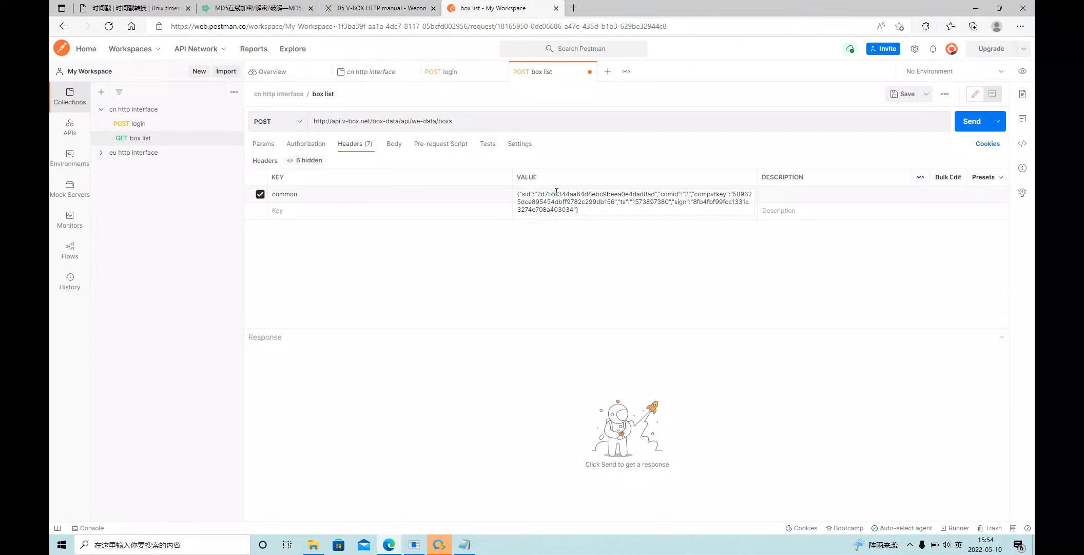
Replace the sid in the common header value with the new sid from the notes
{"action": "double_click", "coordinate": [556, 194]}
{"action": "left_click", "coordinate": [464, 544]}
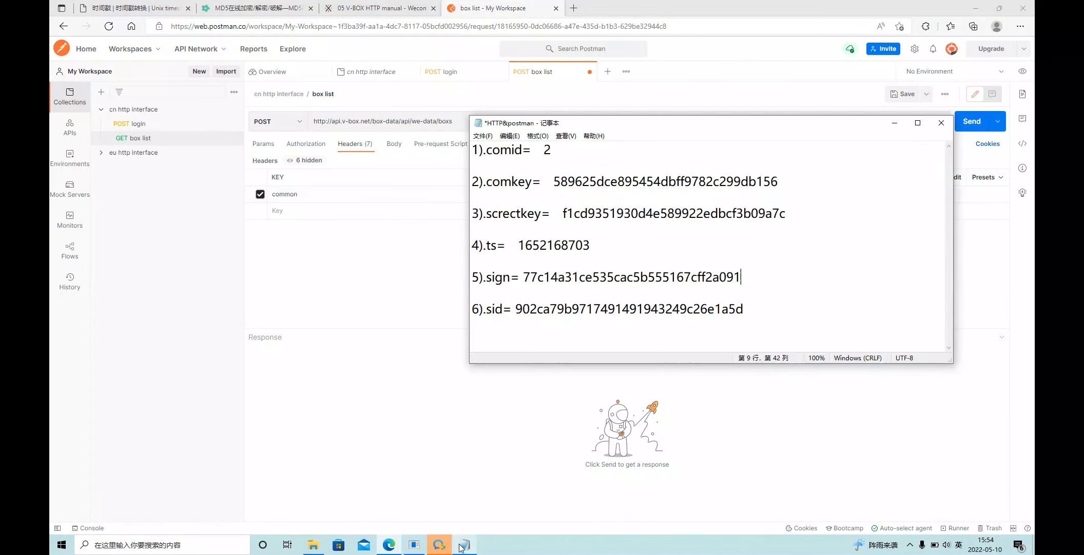
{"action": "double_click", "coordinate": [571, 309]}
{"action": "key", "text": "ctrl+c"}
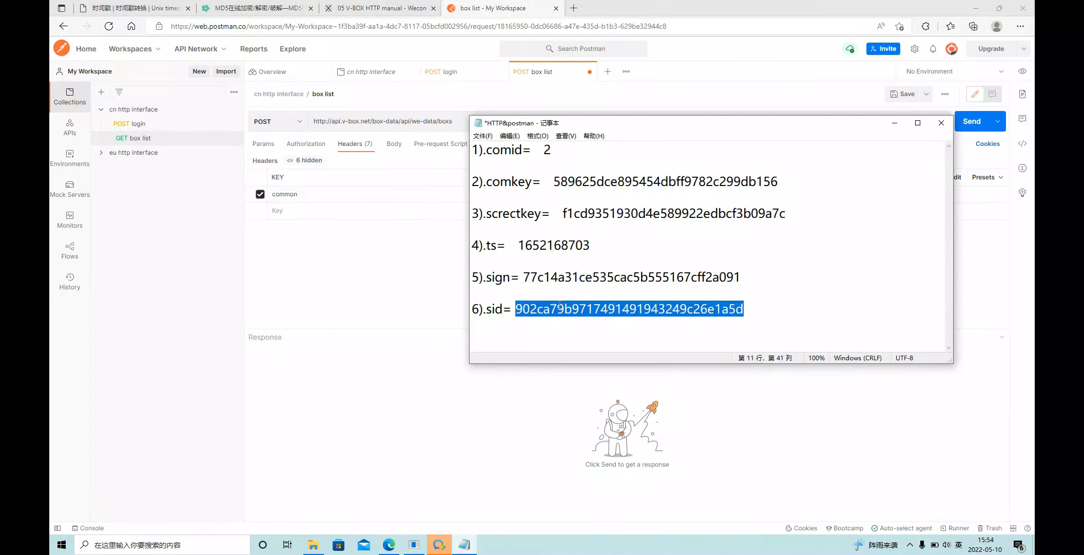
{"action": "left_click", "coordinate": [413, 249]}
{"action": "double_click", "coordinate": [576, 193]}
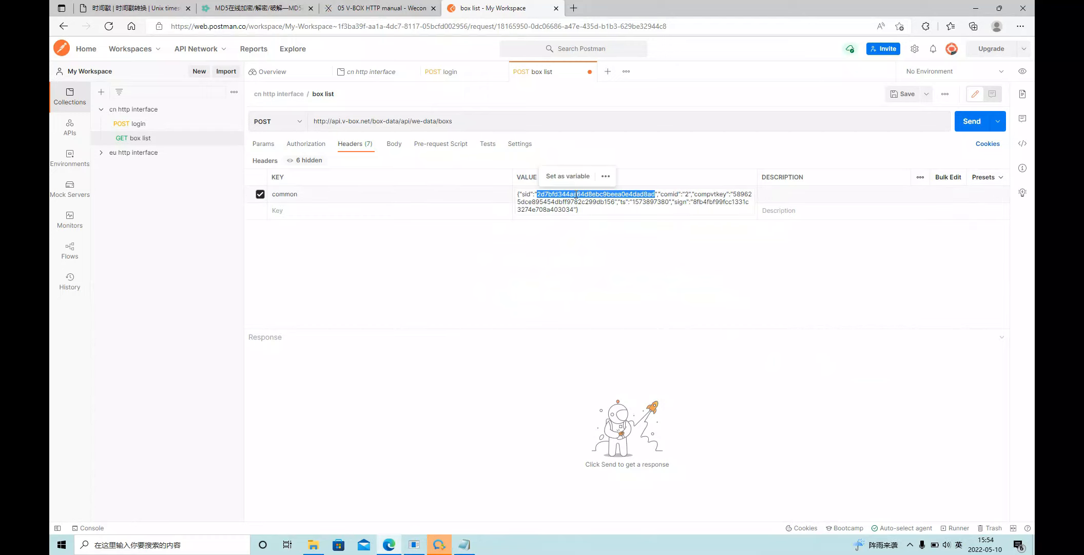
{"action": "key", "text": "ctrl+v"}
{"action": "left_click", "coordinate": [747, 194]}
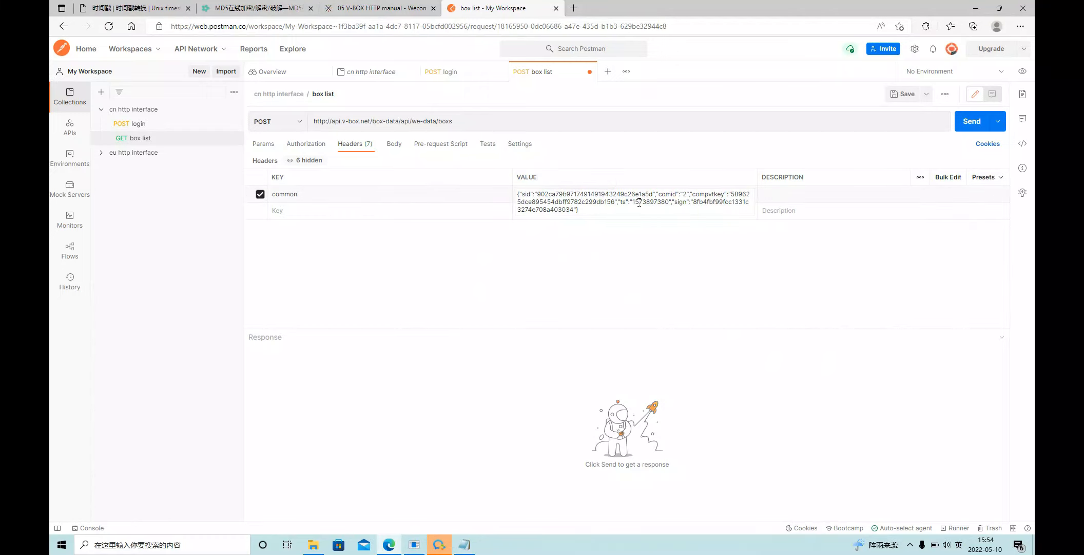
{"action": "left_click", "coordinate": [464, 543]}
{"action": "left_click", "coordinate": [561, 245]}
{"action": "double_click", "coordinate": [561, 245]}
{"action": "key", "text": "ctrl+c"}
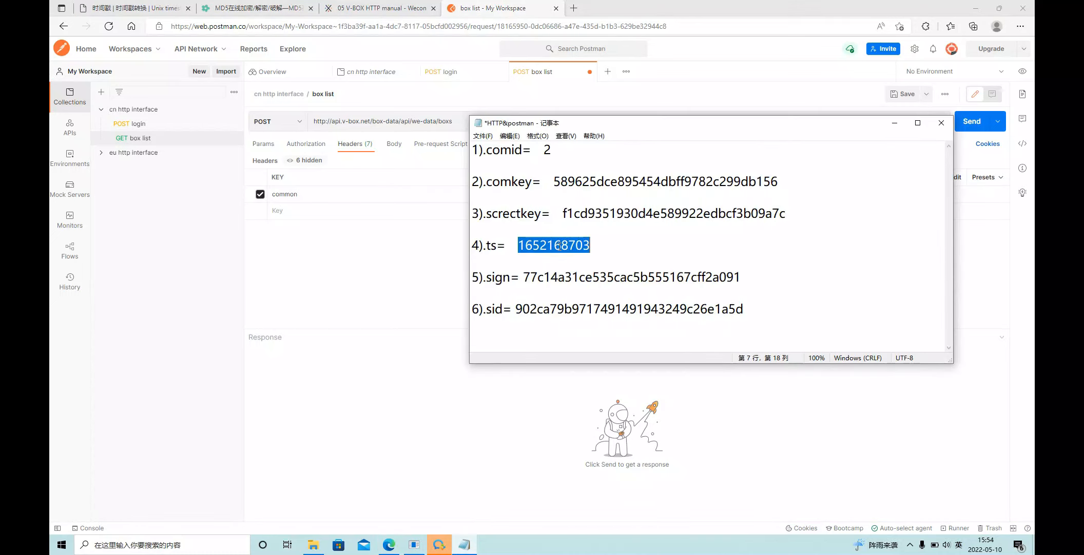
{"action": "key", "text": "alt+Tab"}
{"action": "left_click", "coordinate": [650, 202]}
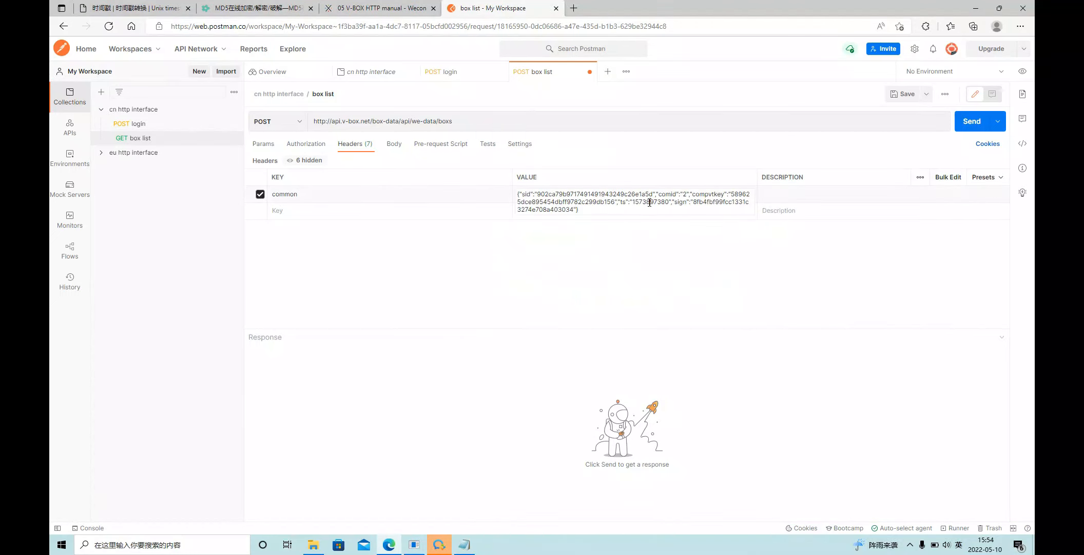
{"action": "double_click", "coordinate": [650, 202]}
{"action": "key", "text": "ctrl+v"}
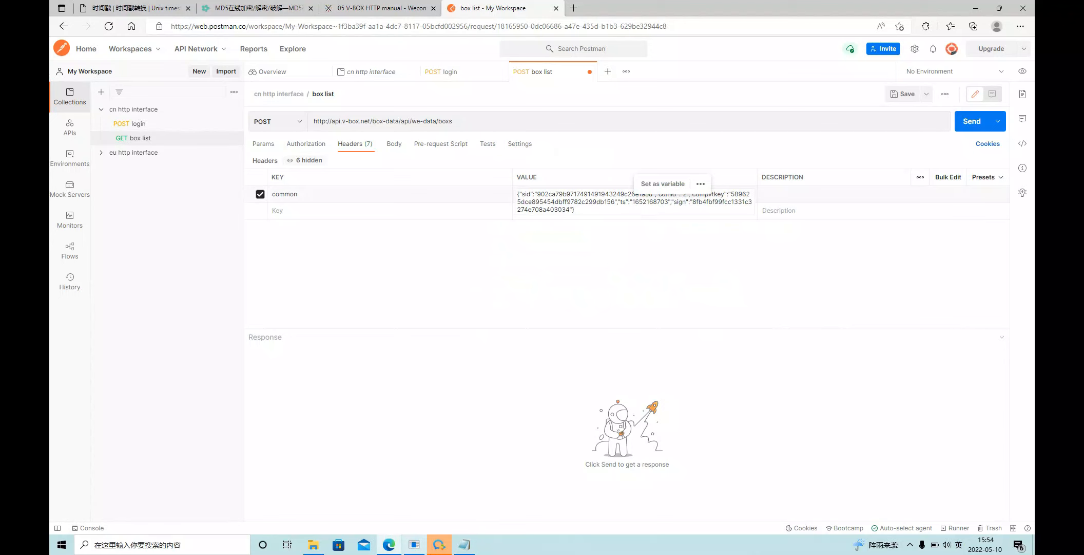
{"action": "key", "text": "alt+Tab"}
{"action": "double_click", "coordinate": [596, 277]}
{"action": "key", "text": "ctrl+c"}
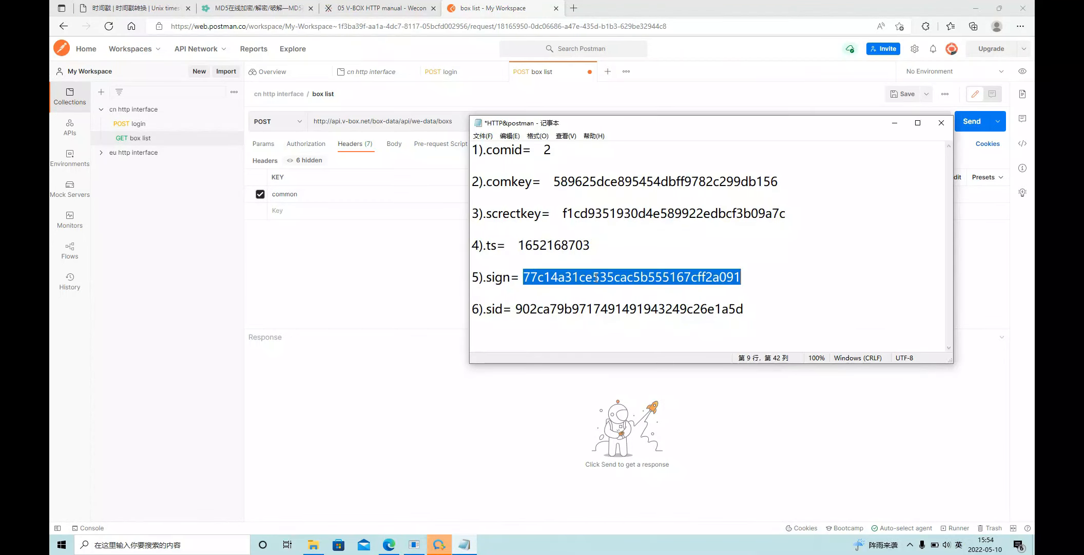
{"action": "key", "text": "alt+Tab"}
{"action": "left_click", "coordinate": [724, 195]}
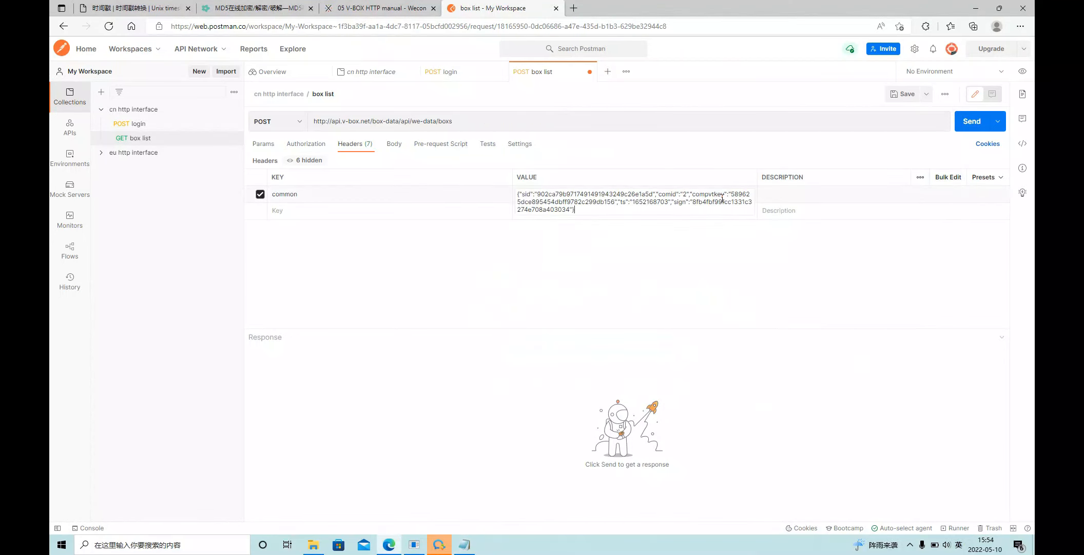
{"action": "double_click", "coordinate": [723, 200]}
{"action": "key", "text": "ctrl+a"}
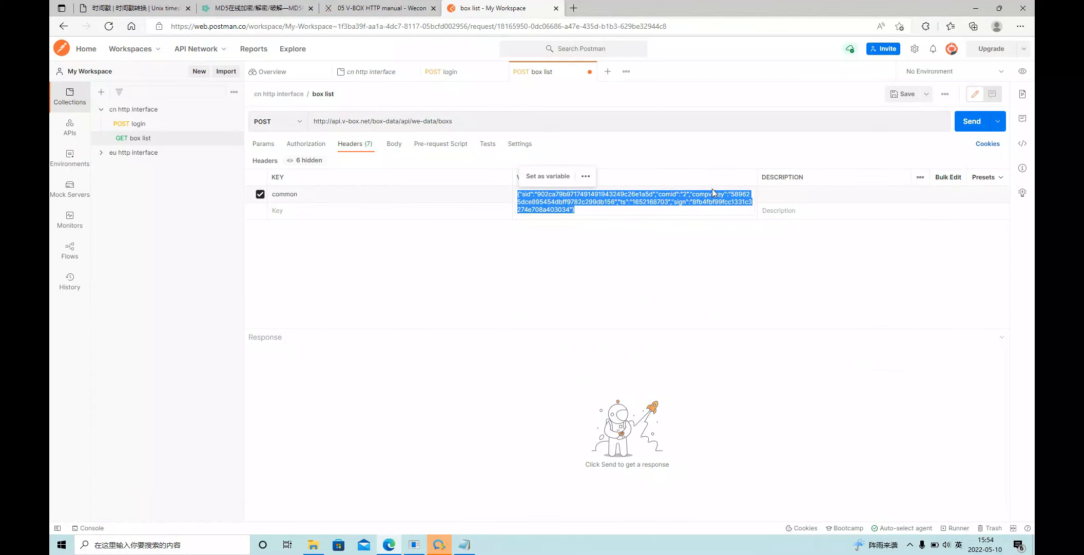
{"action": "left_click", "coordinate": [675, 204]}
{"action": "left_click", "coordinate": [713, 200]}
{"action": "double_click", "coordinate": [716, 201]}
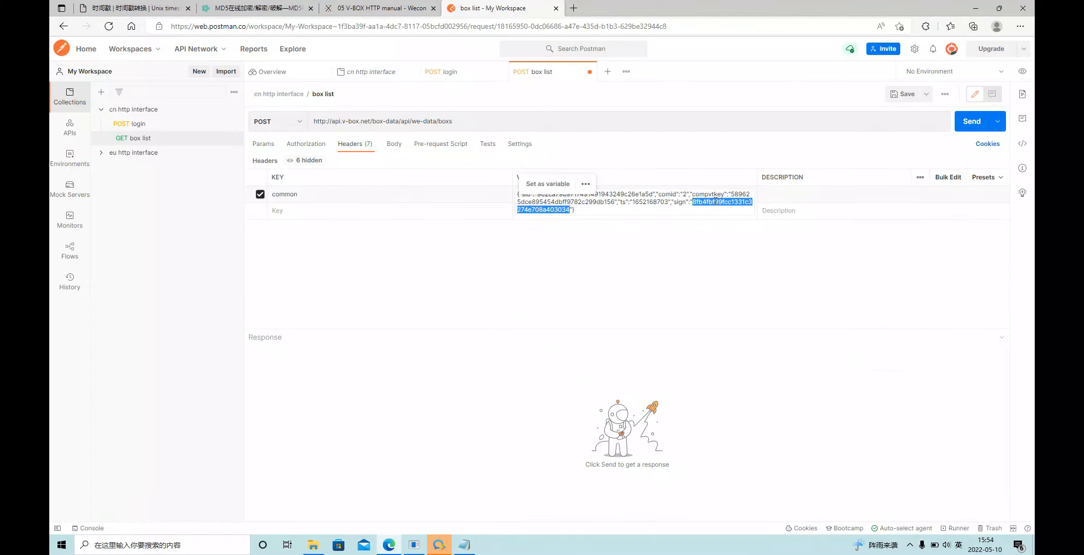
{"action": "key", "text": "ctrl+v"}
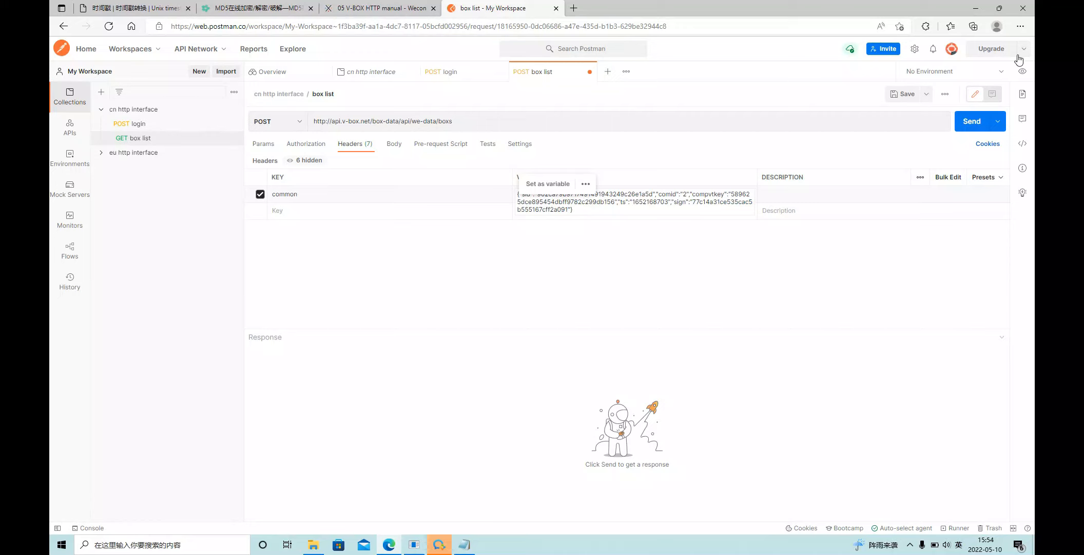
{"action": "left_click", "coordinate": [904, 94]}
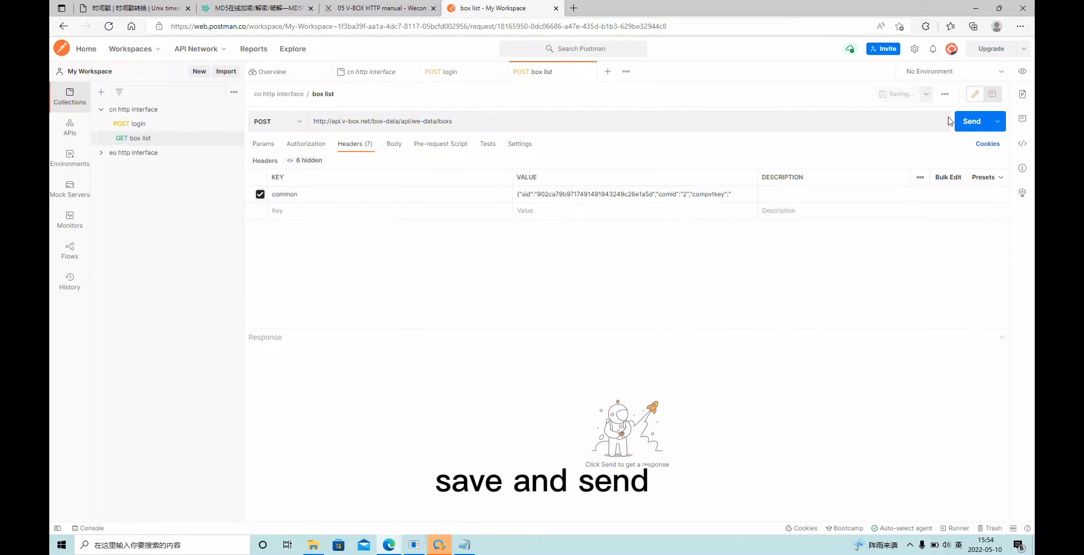
Send the box list request and view the 200 OK JSON listing H-AG and ig, matching V-NET Access
{"action": "left_click", "coordinate": [989, 136]}
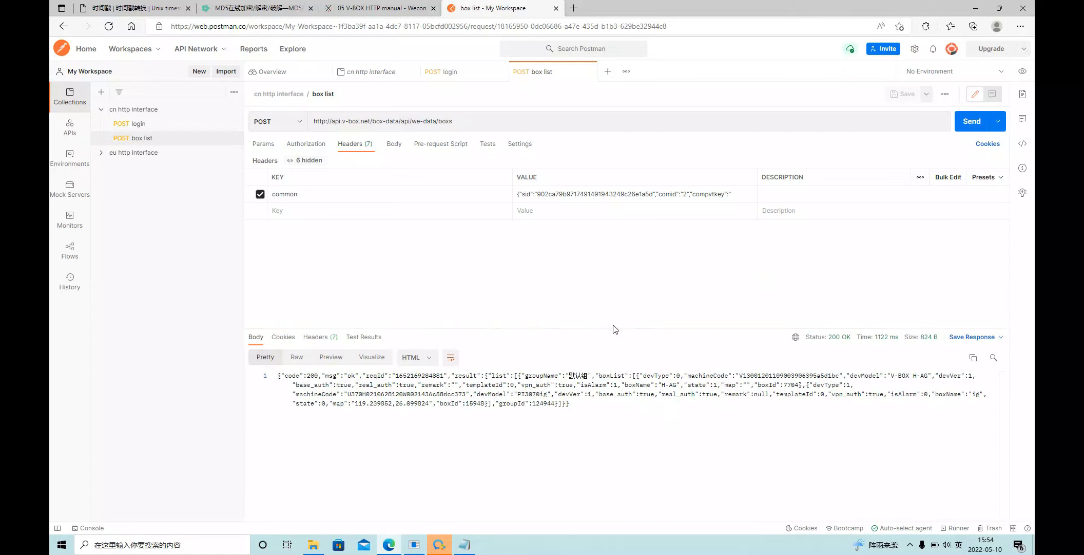
{"action": "left_click", "coordinate": [420, 358]}
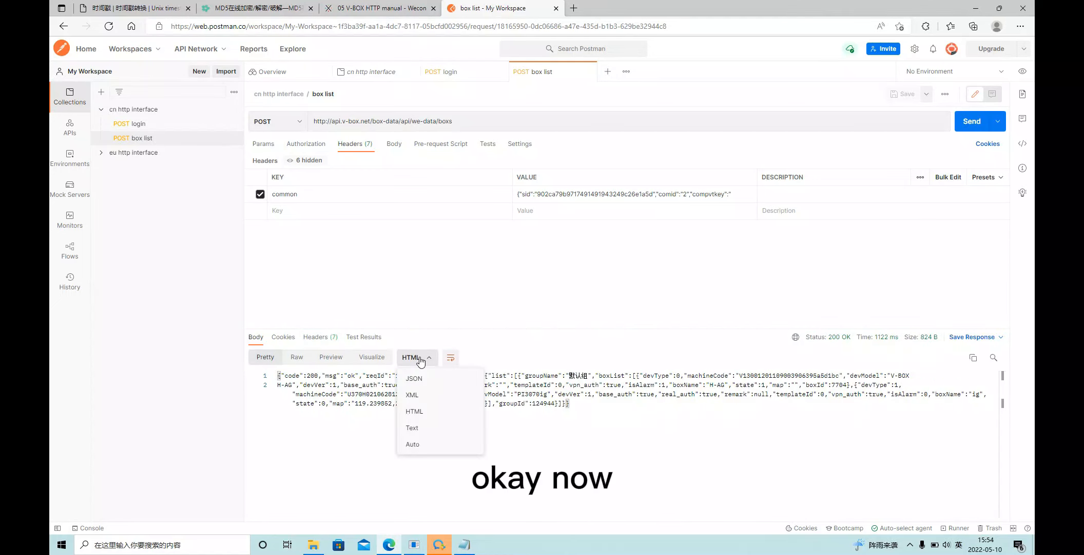
{"action": "left_click", "coordinate": [421, 380]}
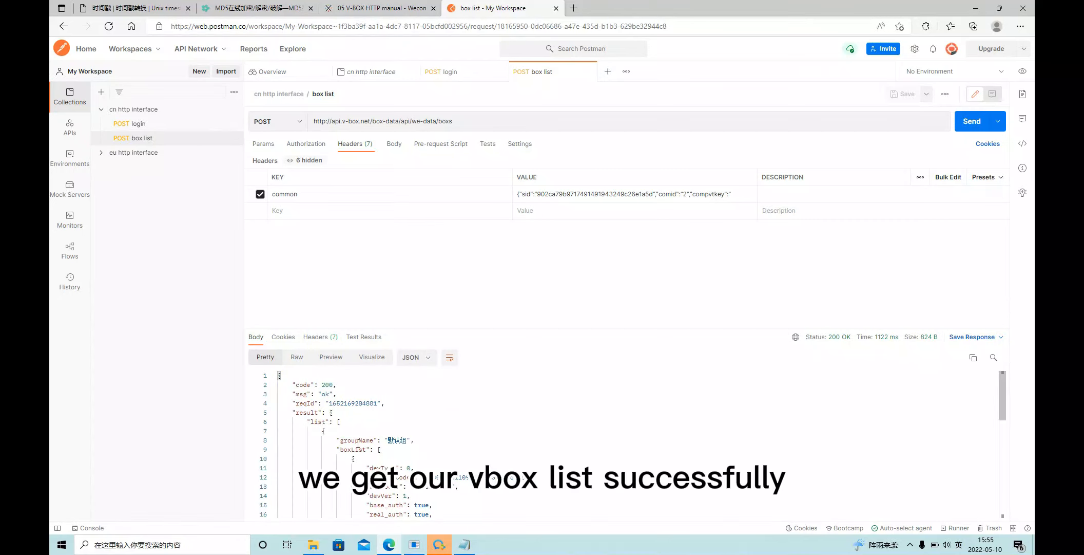
{"action": "scroll", "coordinate": [389, 447], "scroll_direction": "down", "scroll_amount": 2}
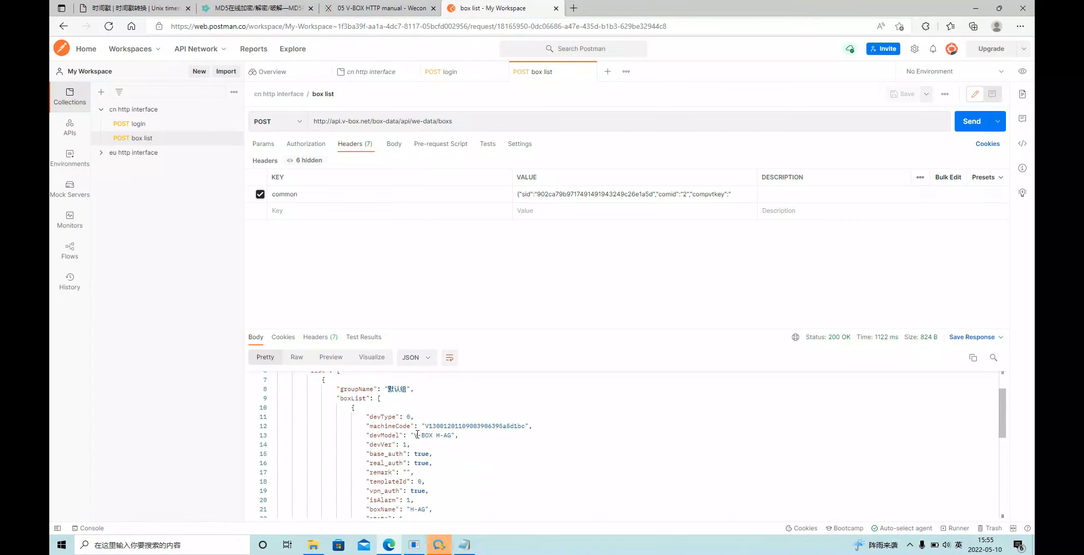
{"action": "scroll", "coordinate": [417, 434], "scroll_direction": "down", "scroll_amount": 5}
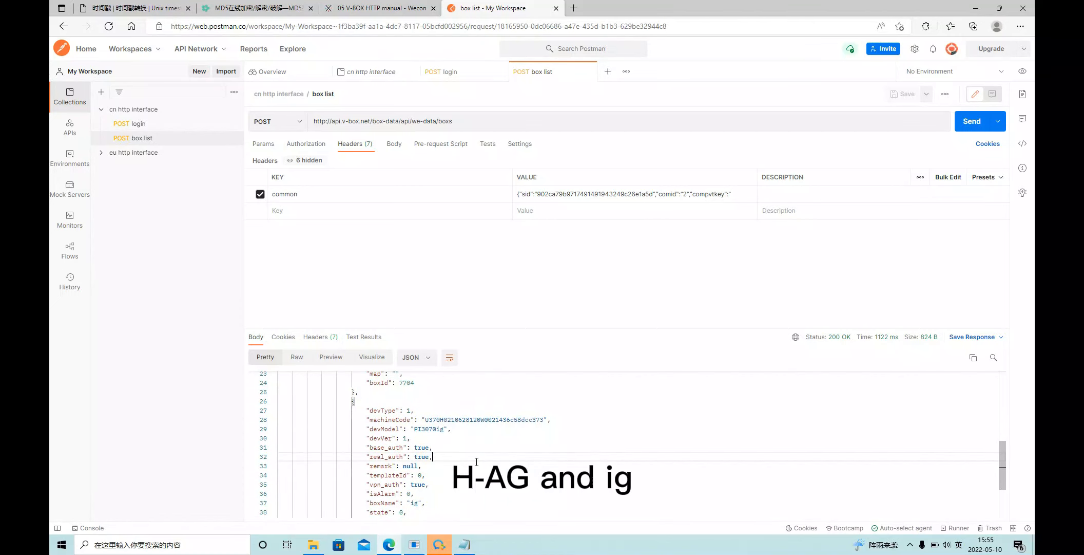
{"action": "left_click", "coordinate": [415, 544]}
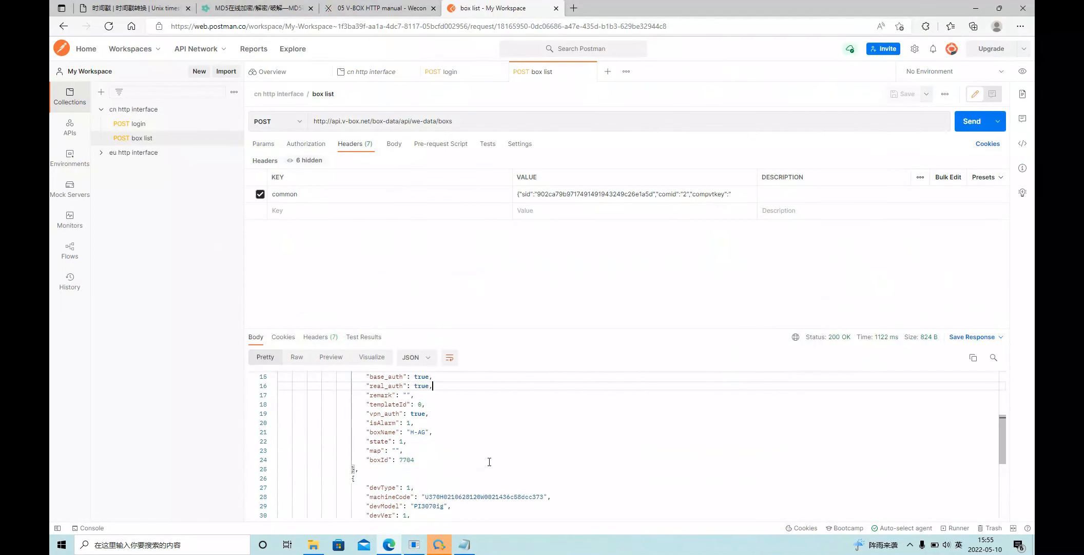
{"action": "scroll", "coordinate": [485, 455], "scroll_direction": "down", "scroll_amount": 3}
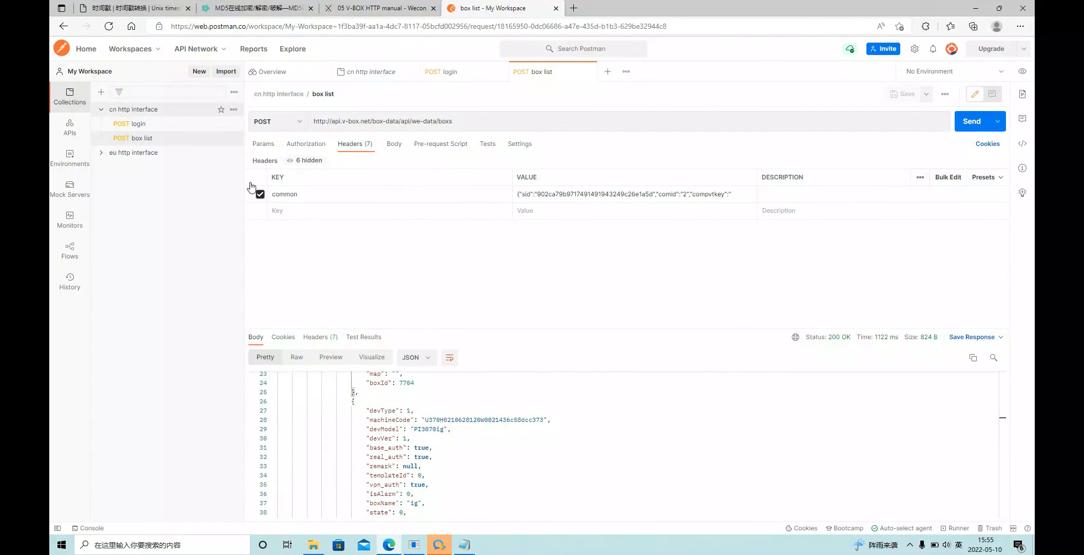
Read the manual's 3.2 Real-time group list section (we-data/realgroups), then return to Postman
{"action": "left_click", "coordinate": [401, 7]}
{"action": "scroll", "coordinate": [359, 257], "scroll_direction": "down", "scroll_amount": 10}
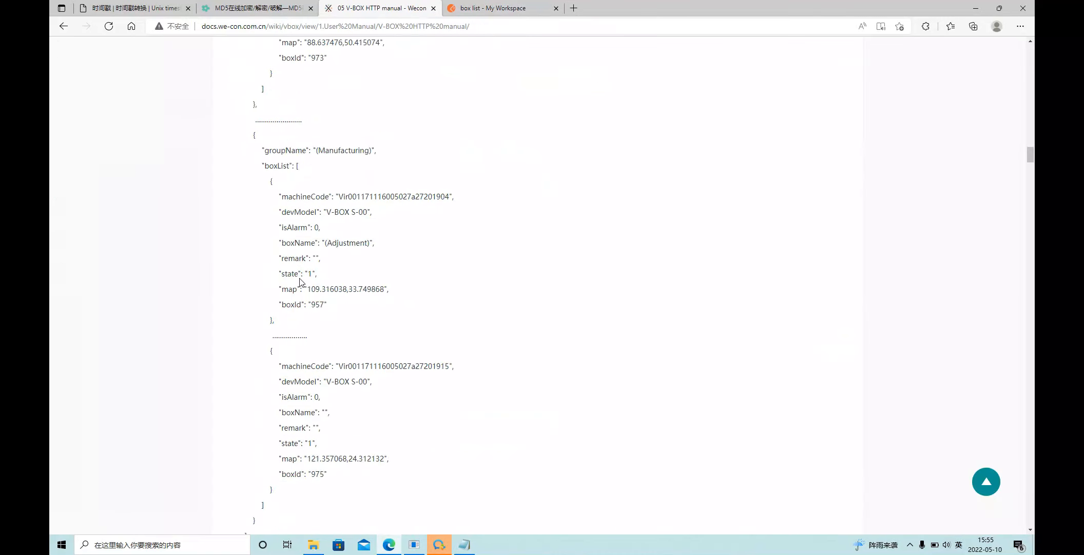
{"action": "left_click_drag", "start_coordinate": [330, 231], "coordinate": [183, 206]}
{"action": "left_click", "coordinate": [436, 230]}
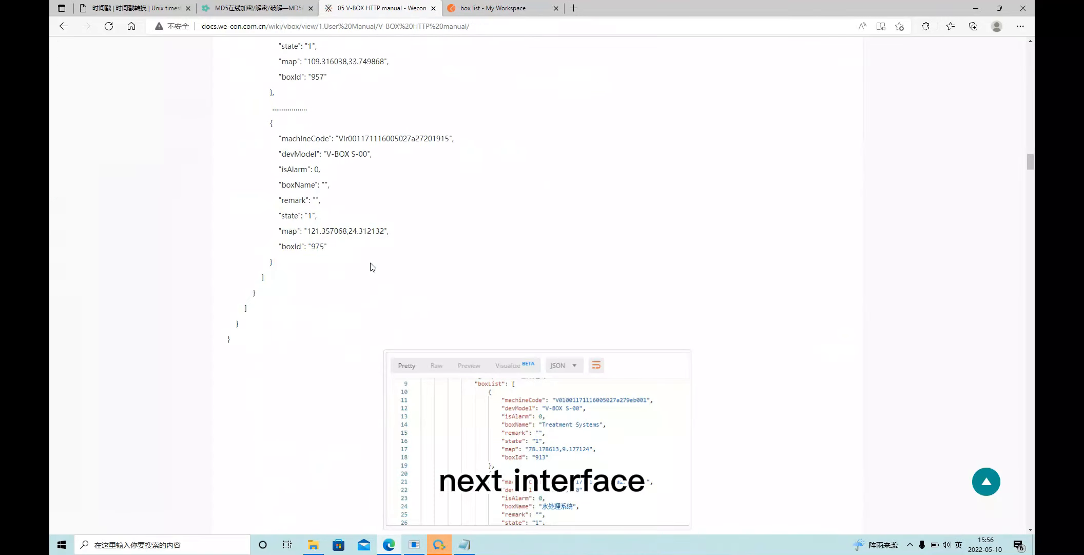
{"action": "scroll", "coordinate": [282, 216], "scroll_direction": "down", "scroll_amount": 5}
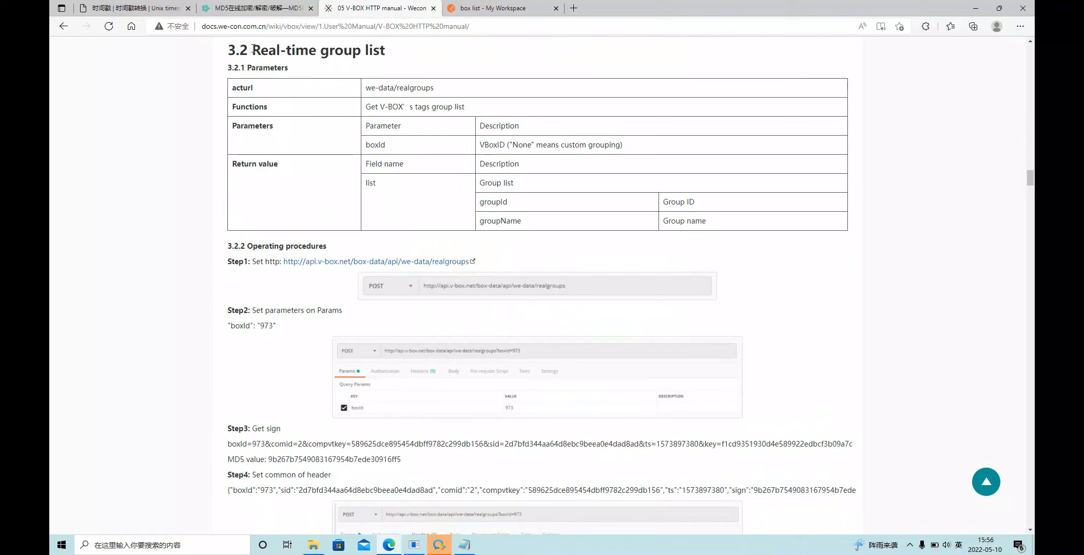
{"action": "left_click_drag", "start_coordinate": [253, 48], "coordinate": [390, 50]}
{"action": "left_click", "coordinate": [411, 50]}
{"action": "left_click", "coordinate": [457, 8]}
Add a new request to cn http interface and name it Real-time group list
{"action": "left_click", "coordinate": [233, 109]}
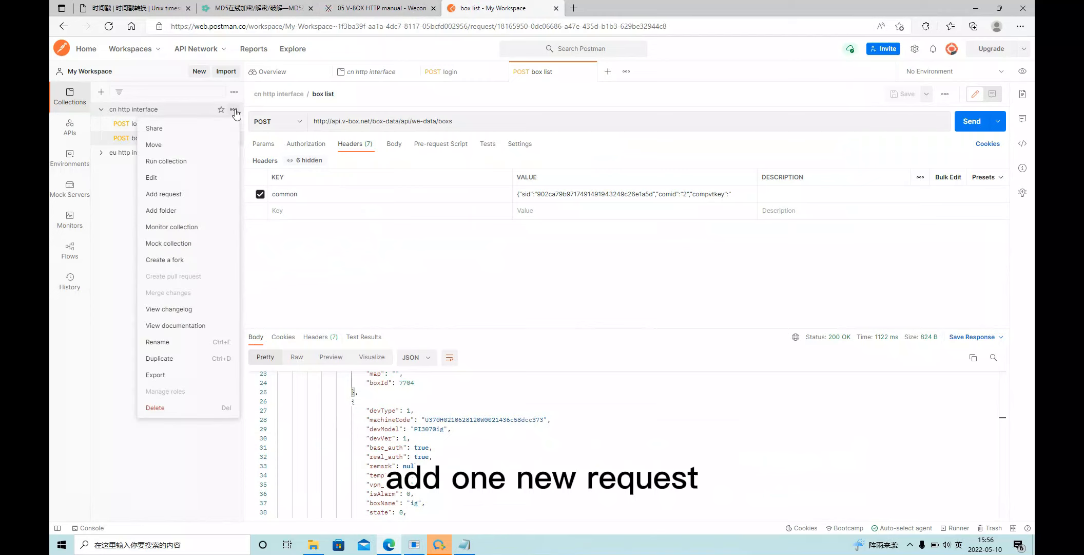
{"action": "left_click", "coordinate": [172, 194]}
{"action": "left_click", "coordinate": [377, 8]}
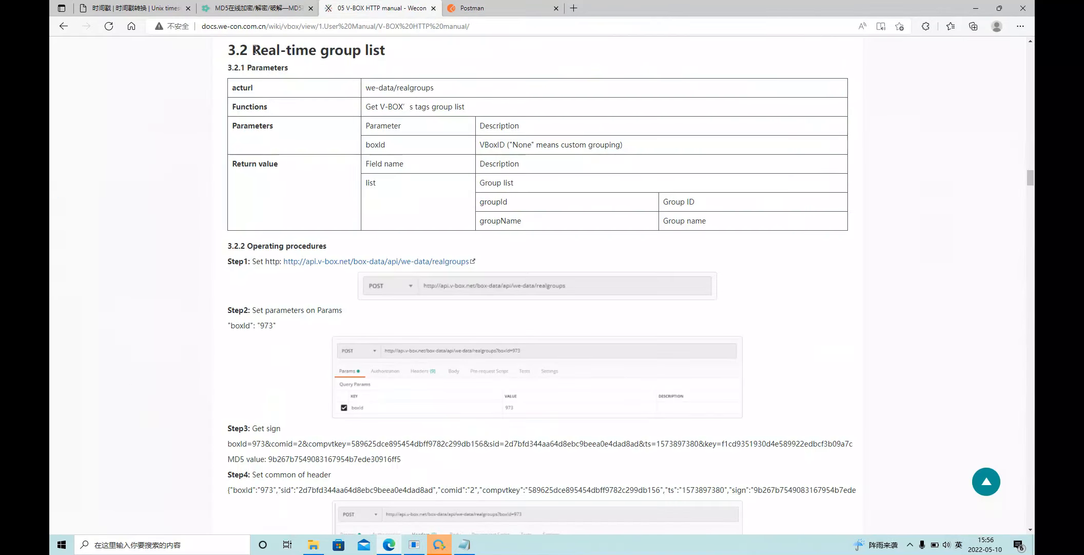
{"action": "left_click_drag", "start_coordinate": [255, 49], "coordinate": [398, 56]}
{"action": "key", "text": "ctrl+c"}
{"action": "left_click", "coordinate": [468, 8]}
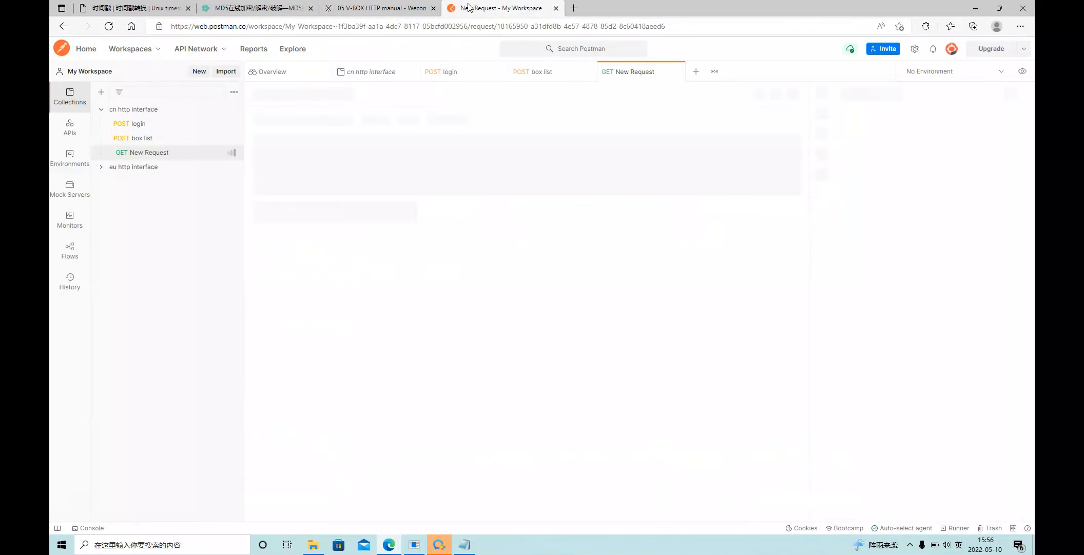
{"action": "left_click", "coordinate": [233, 152]}
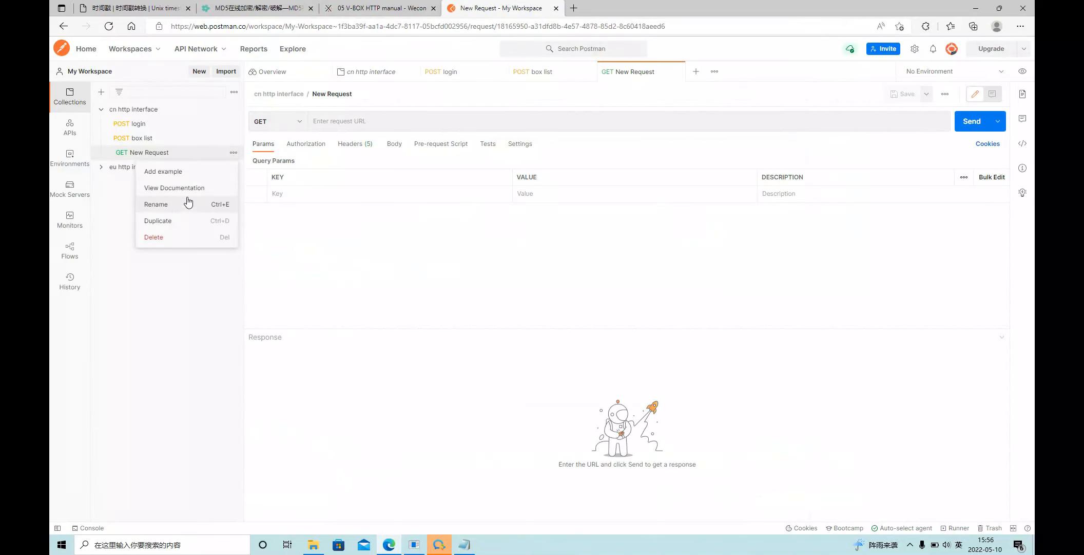
{"action": "left_click", "coordinate": [156, 204]}
{"action": "key", "text": "ctrl+v"}
{"action": "key", "text": "Return"}
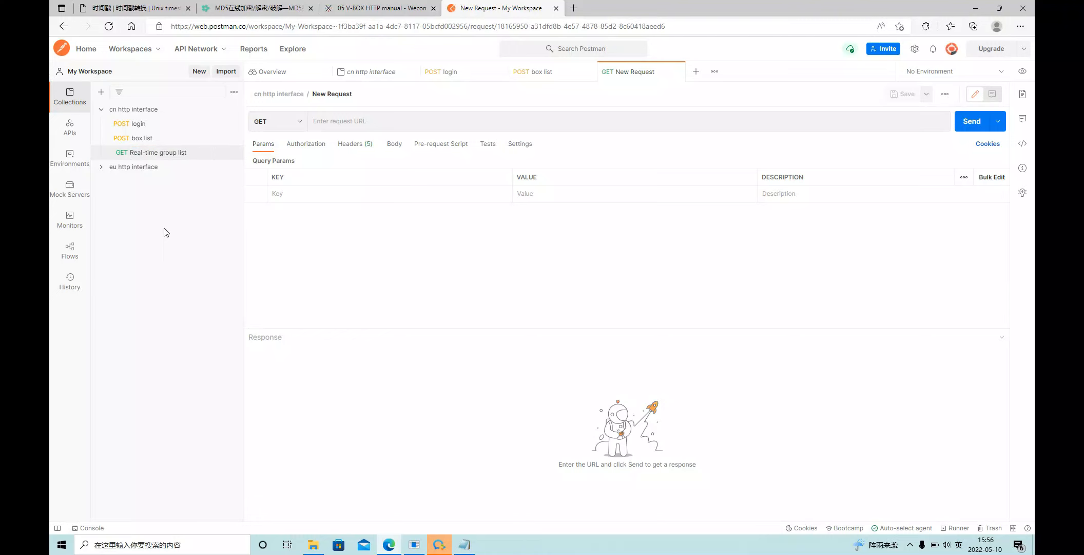
Set the request URL to the manual's Step1 realgroups URL and the method to POST
{"action": "left_click", "coordinate": [391, 9]}
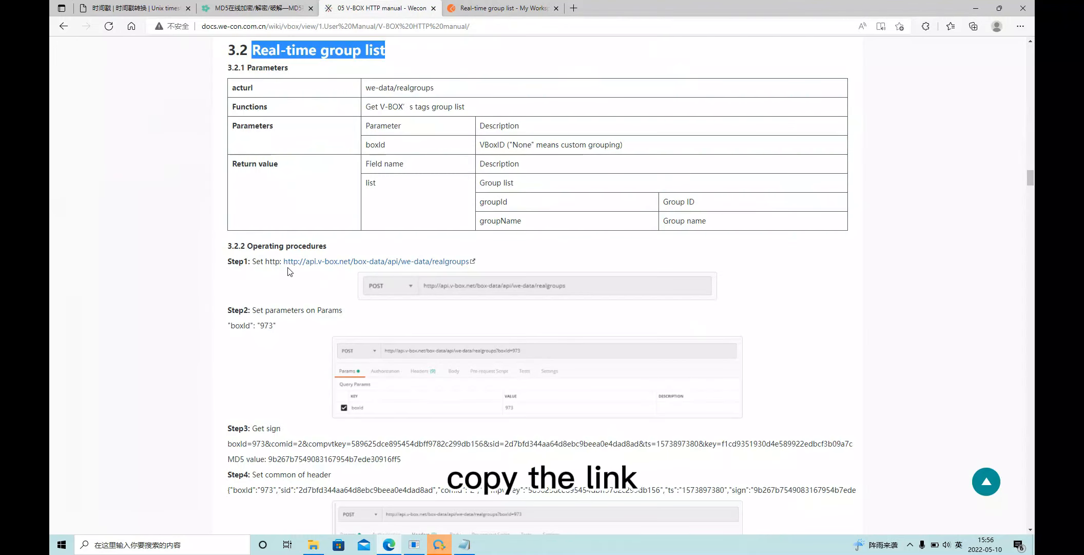
{"action": "left_click_drag", "start_coordinate": [284, 262], "coordinate": [470, 267]}
{"action": "key", "text": "ctrl+c"}
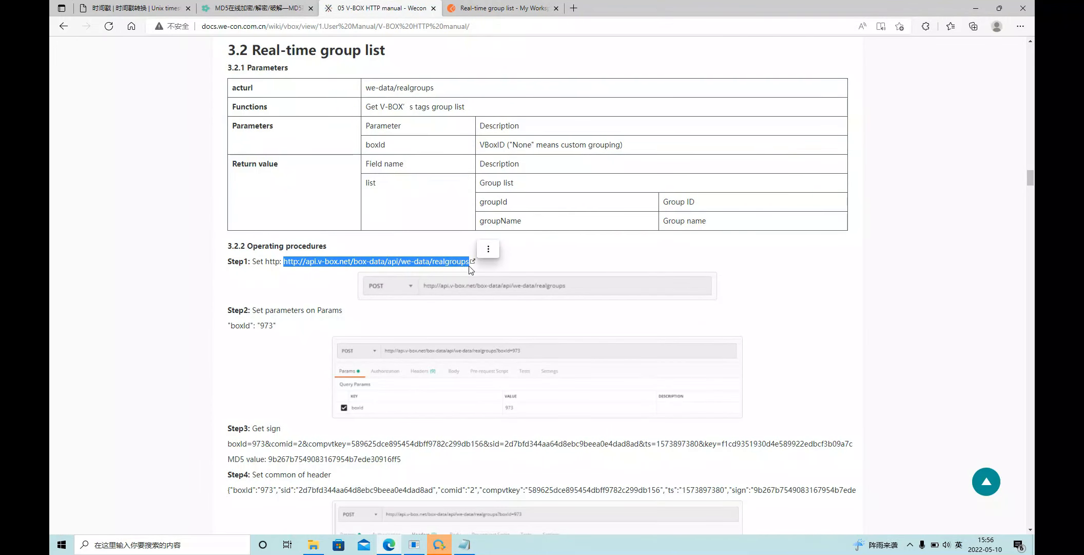
{"action": "left_click", "coordinate": [493, 8]}
{"action": "left_click", "coordinate": [396, 119]}
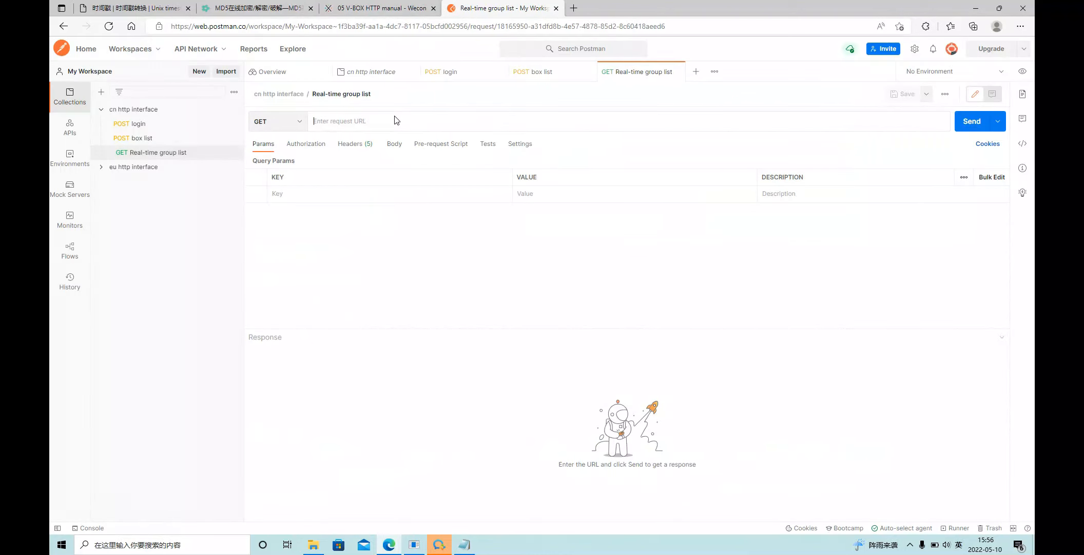
{"action": "key", "text": "ctrl+v"}
{"action": "left_click", "coordinate": [274, 122]}
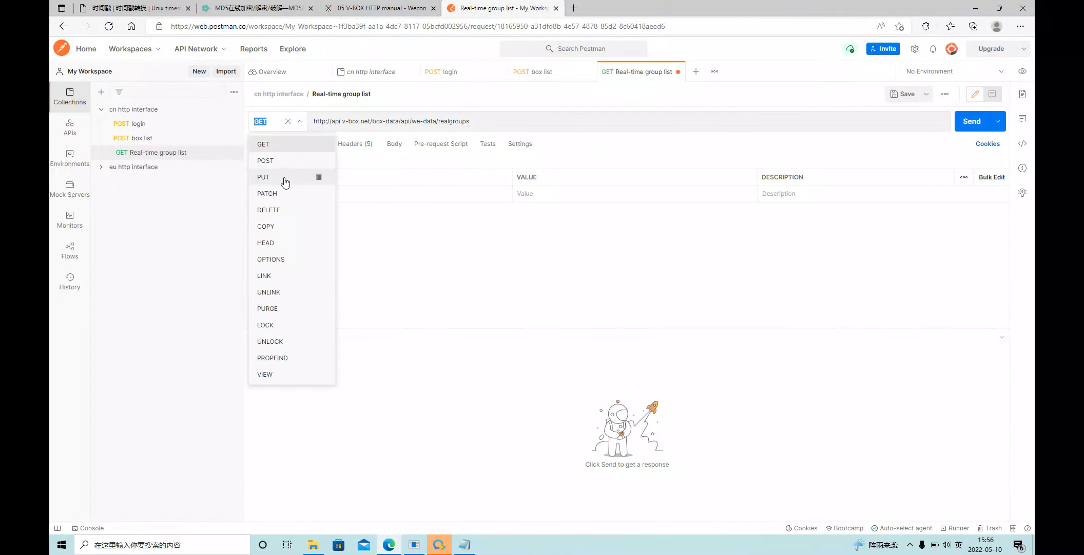
{"action": "left_click", "coordinate": [278, 163]}
Copy the boxId parameter name from the manual's Step2 section
{"action": "left_click", "coordinate": [414, 9]}
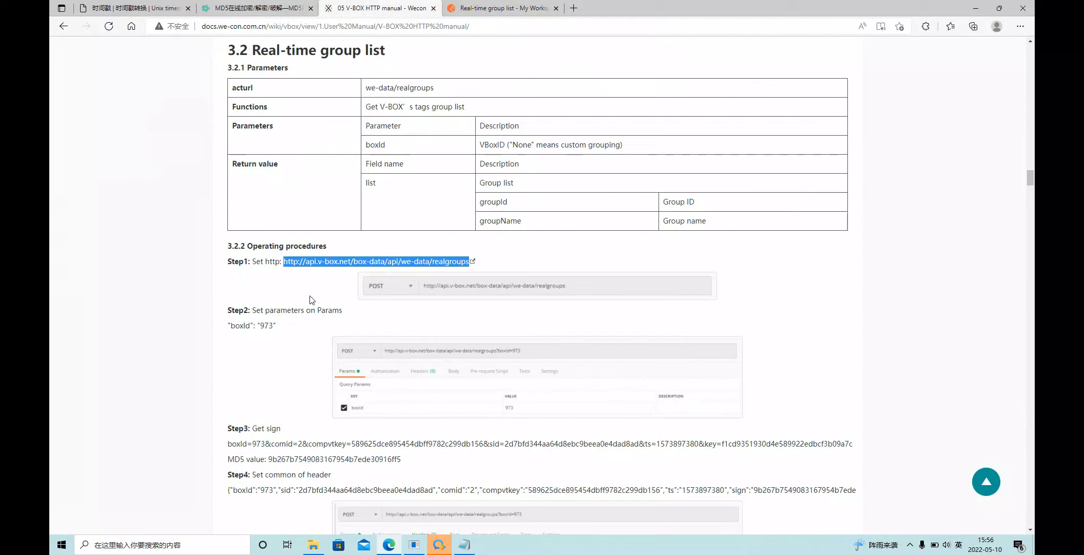
{"action": "left_click", "coordinate": [291, 299]}
{"action": "scroll", "coordinate": [277, 257], "scroll_direction": "down", "scroll_amount": 2}
{"action": "scroll", "coordinate": [278, 256], "scroll_direction": "down", "scroll_amount": 1}
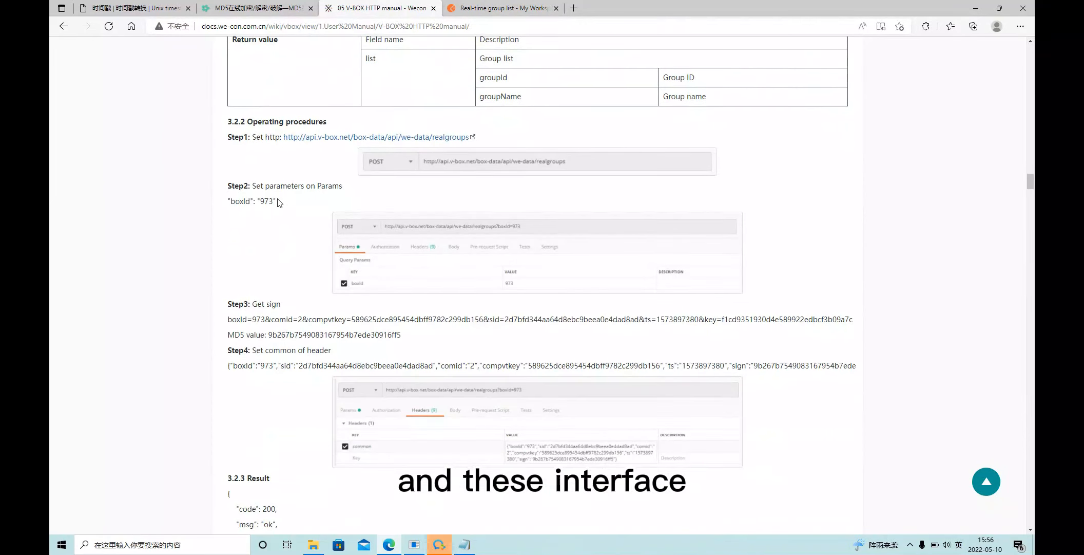
{"action": "left_click_drag", "start_coordinate": [278, 202], "coordinate": [241, 189]}
{"action": "left_click", "coordinate": [284, 201]}
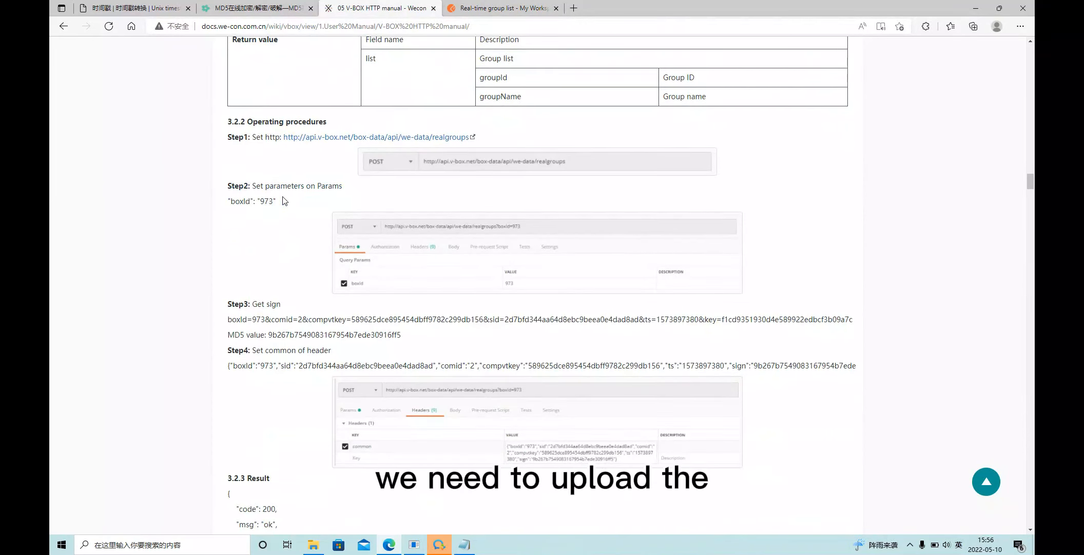
{"action": "double_click", "coordinate": [238, 202]}
{"action": "left_click", "coordinate": [275, 203]}
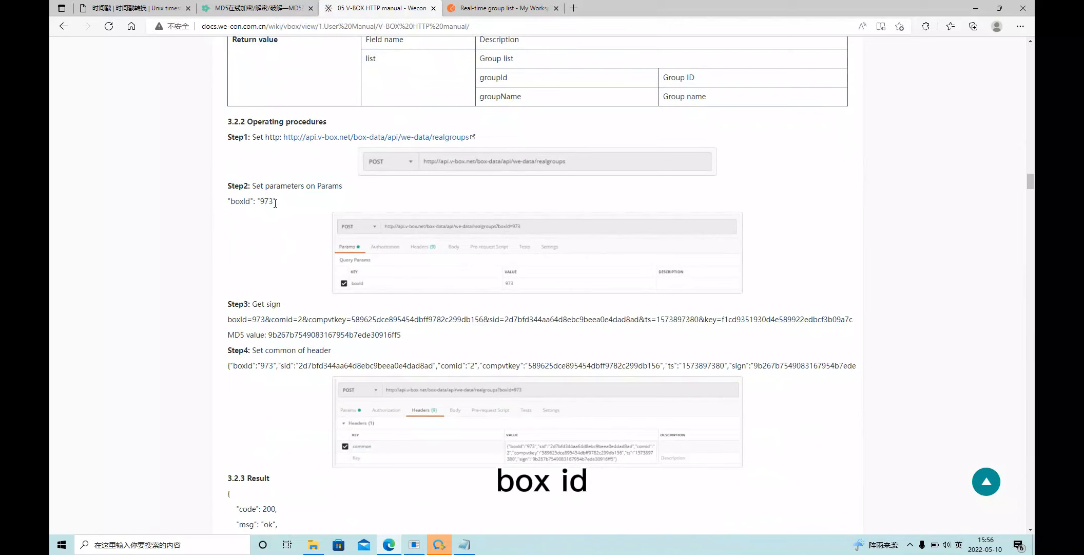
{"action": "double_click", "coordinate": [243, 201]}
{"action": "key", "text": "ctrl+c"}
{"action": "key", "text": "ctrl+Tab"}
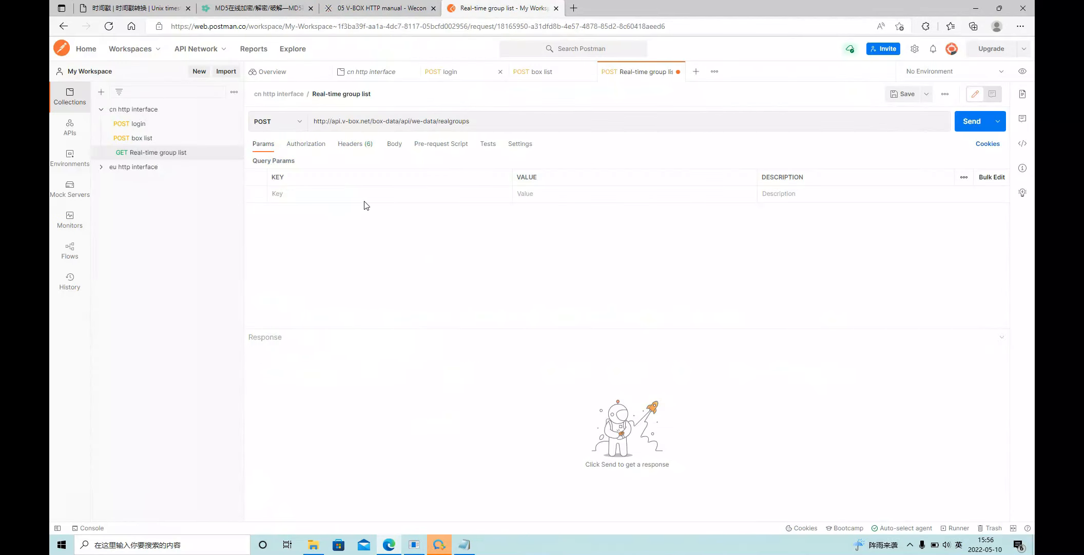
Add boxId as a query parameter key on the Real-time group list request
{"action": "left_click", "coordinate": [333, 191]}
{"action": "key", "text": "ctrl+v"}
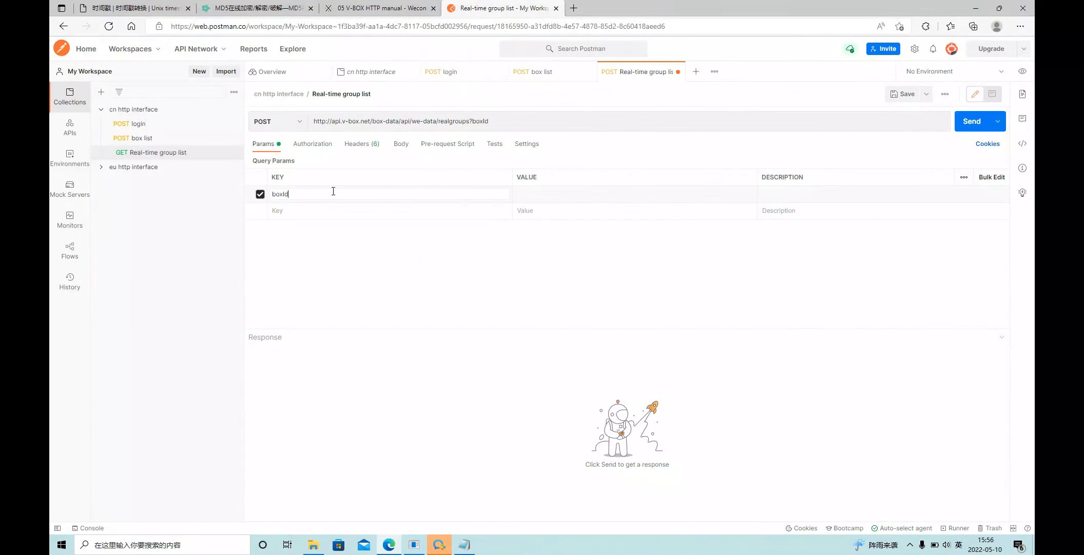
{"action": "left_click", "coordinate": [398, 6]}
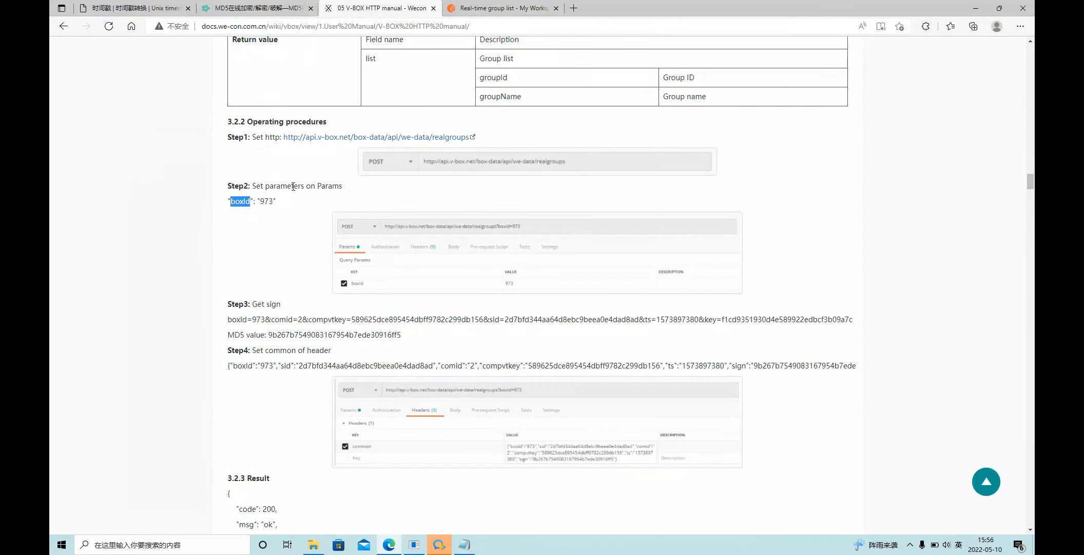
{"action": "left_click", "coordinate": [457, 7]}
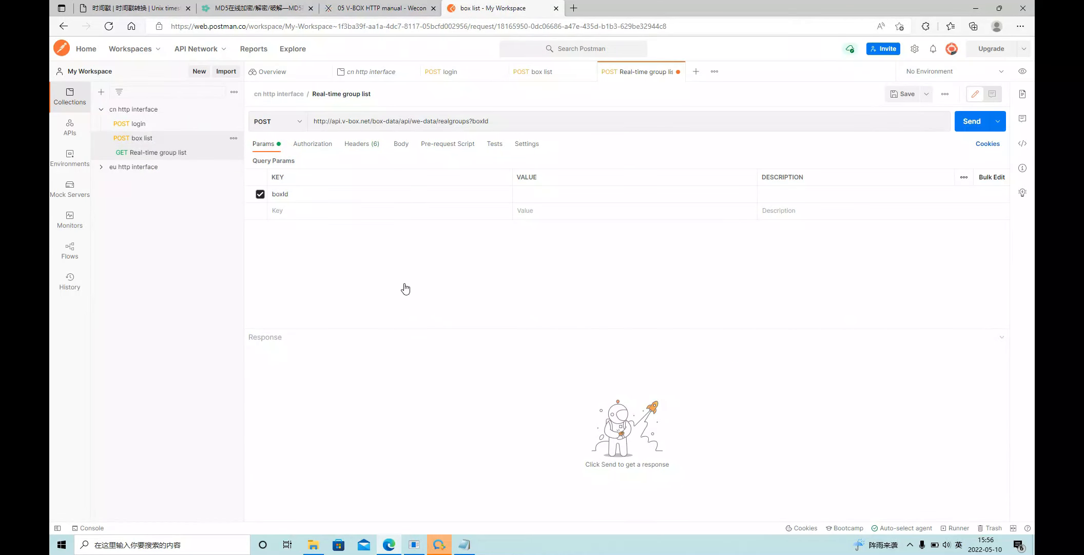
Find the H-AG device's box id 7704 in the box list response, then reopen Real-time group list
{"action": "scroll", "coordinate": [437, 451], "scroll_direction": "up", "scroll_amount": 1}
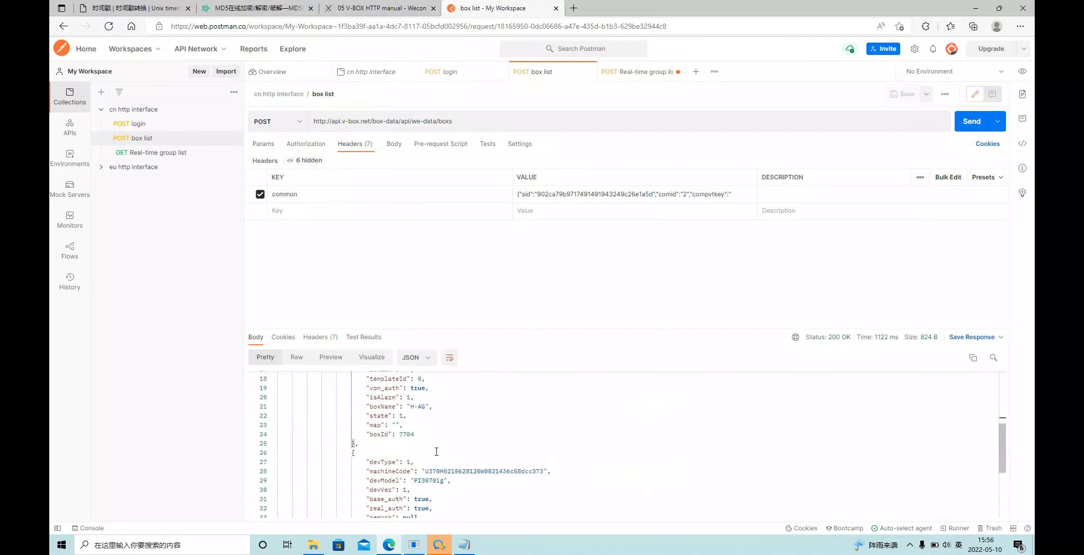
{"action": "left_click", "coordinate": [403, 434]}
{"action": "scroll", "coordinate": [416, 402], "scroll_direction": "up", "scroll_amount": 1}
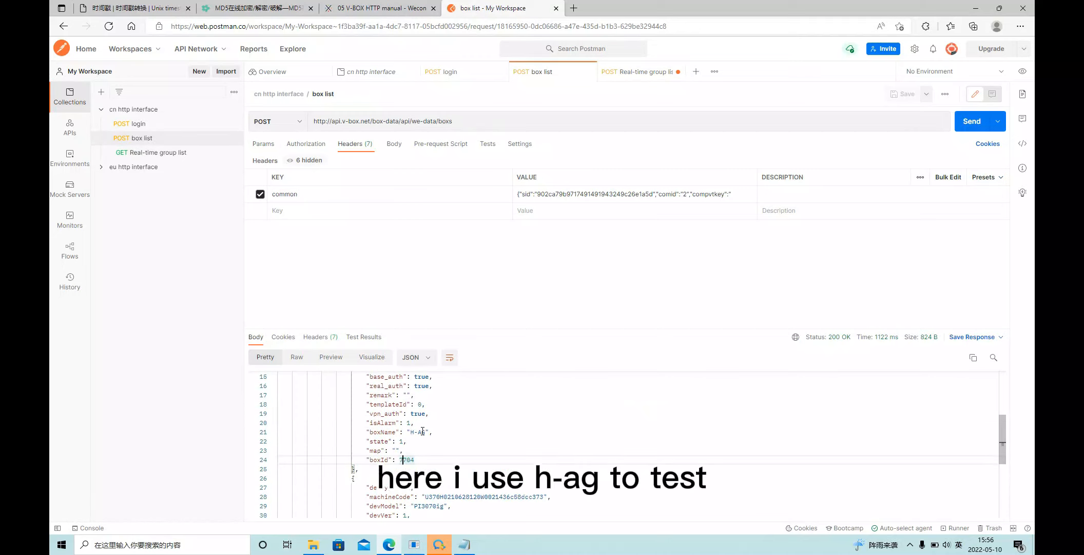
{"action": "double_click", "coordinate": [407, 459]}
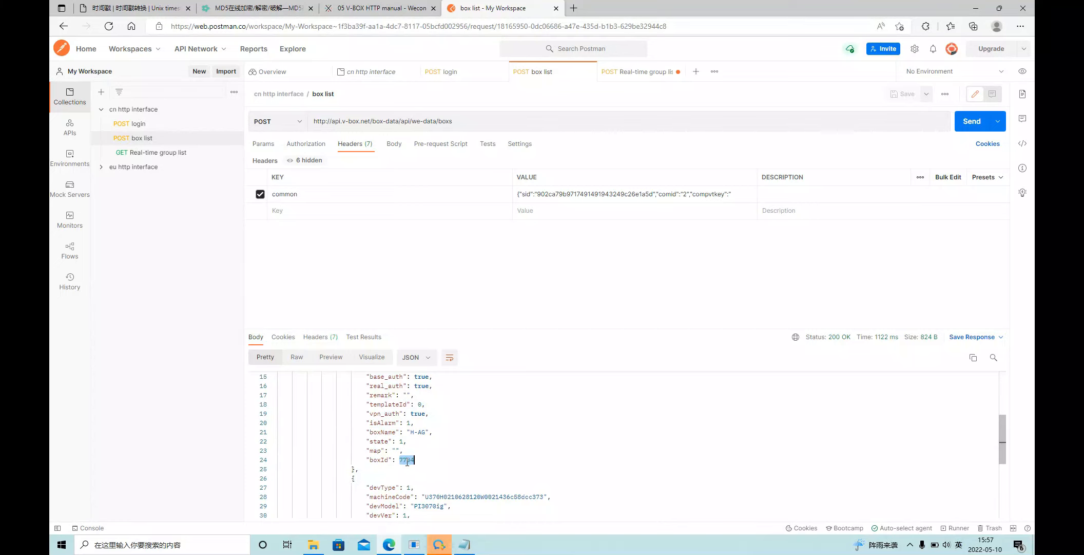
{"action": "left_click", "coordinate": [192, 152]}
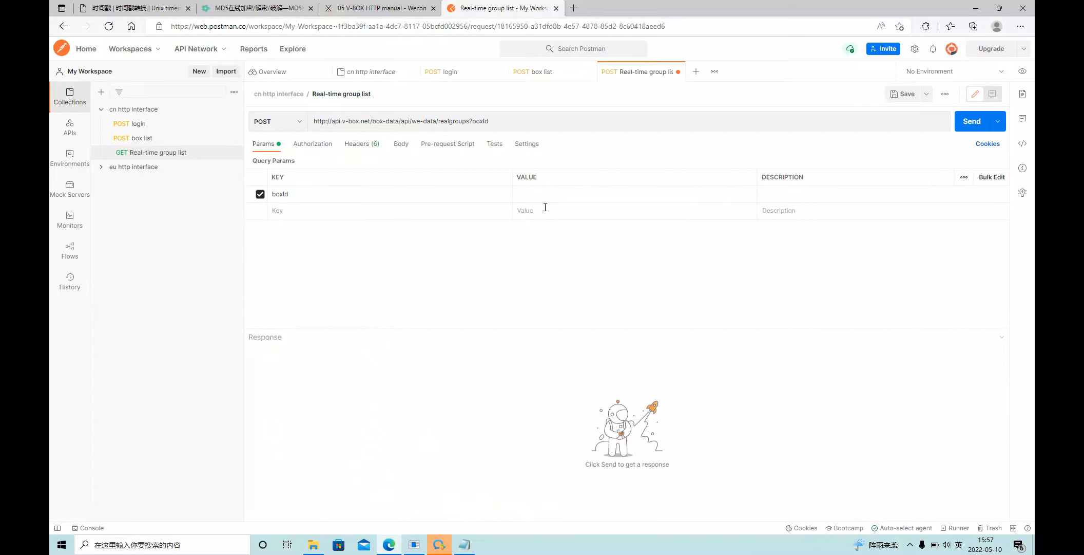
Enter boxId 973, then paste the manual's sign string into the MD5 tool with boxId 7704
{"action": "type", "text": "973"}
{"action": "left_click", "coordinate": [380, 7]}
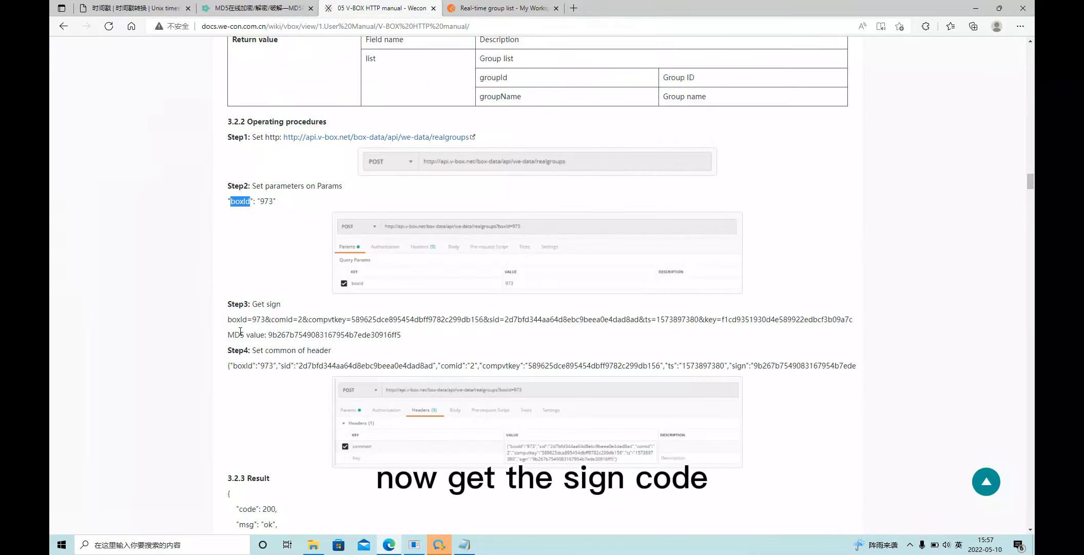
{"action": "left_click_drag", "start_coordinate": [226, 322], "coordinate": [671, 318]}
{"action": "key", "text": "ctrl+c"}
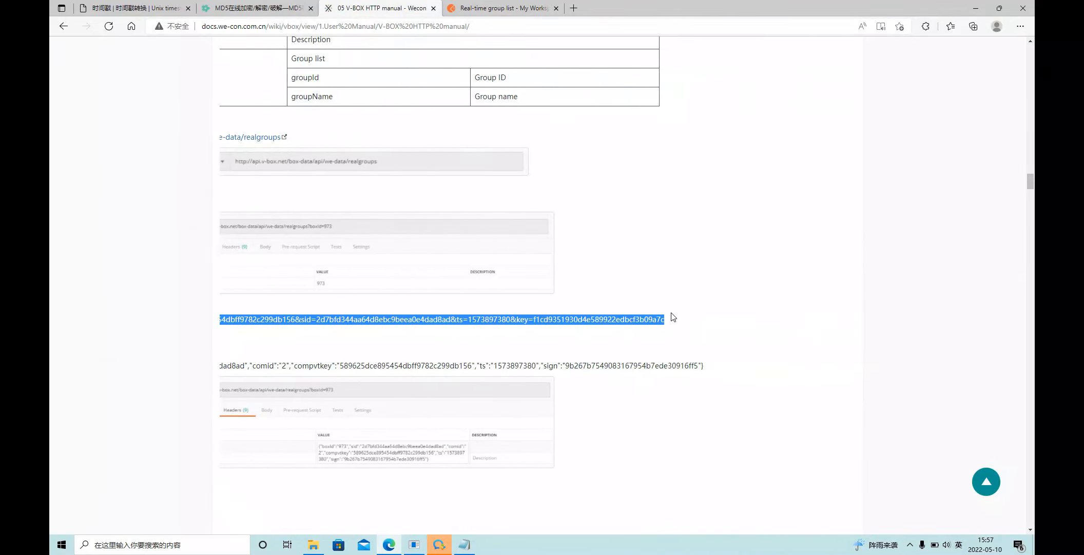
{"action": "left_click", "coordinate": [257, 8]}
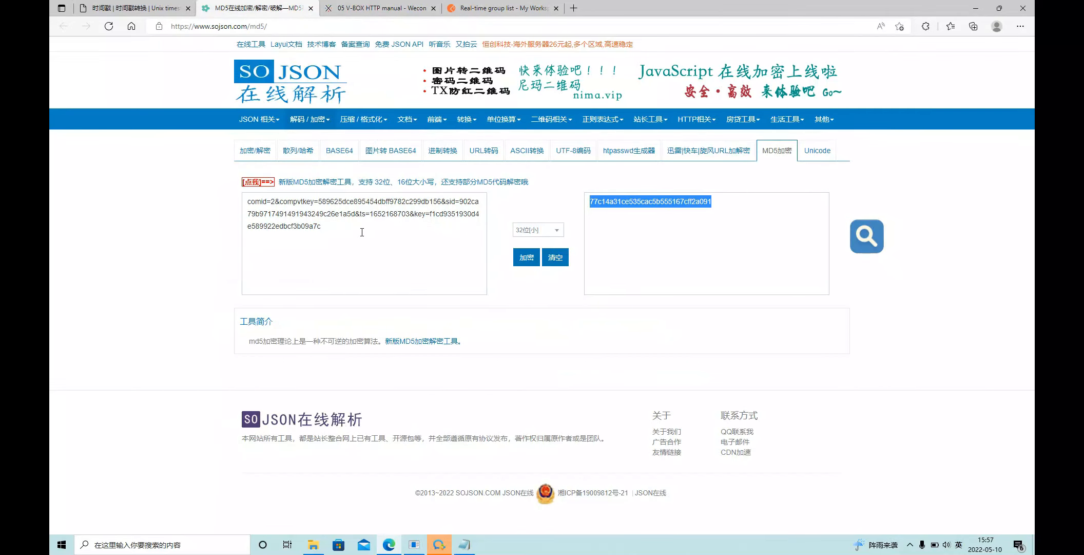
{"action": "left_click_drag", "start_coordinate": [363, 234], "coordinate": [226, 196]}
{"action": "key", "text": "ctrl+v"}
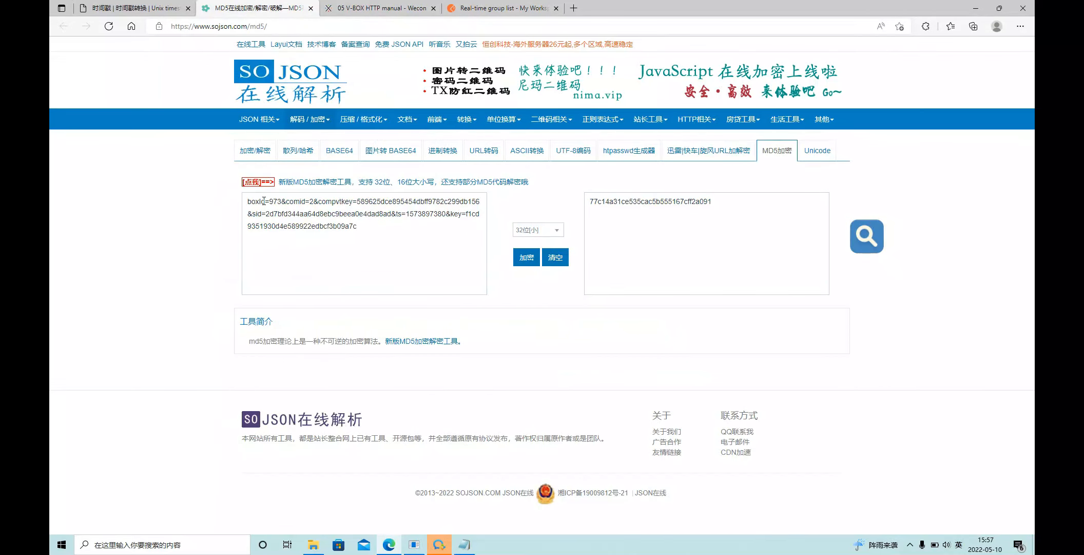
{"action": "double_click", "coordinate": [277, 202]}
{"action": "type", "text": "7794"}
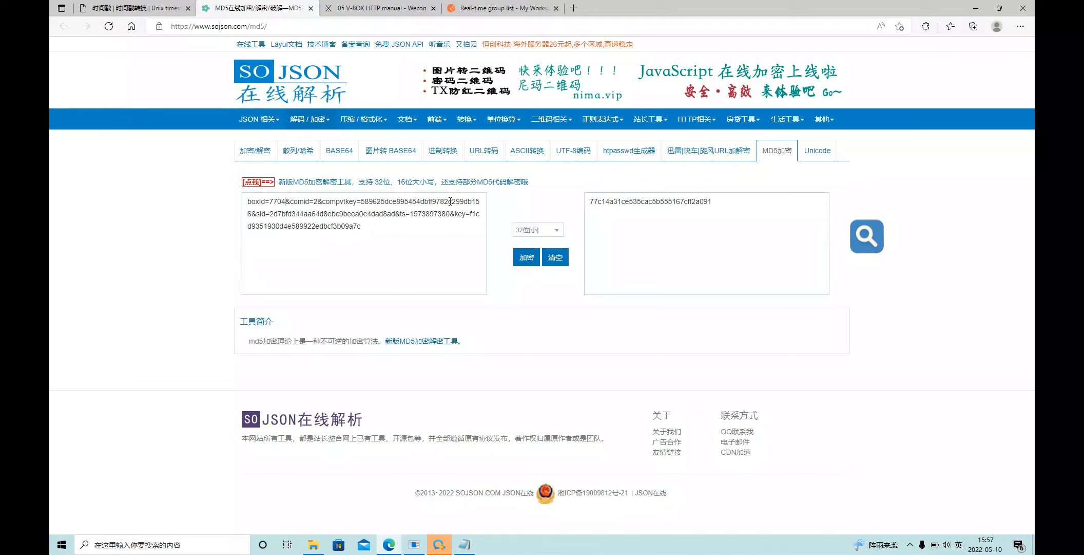
{"action": "double_click", "coordinate": [305, 210]}
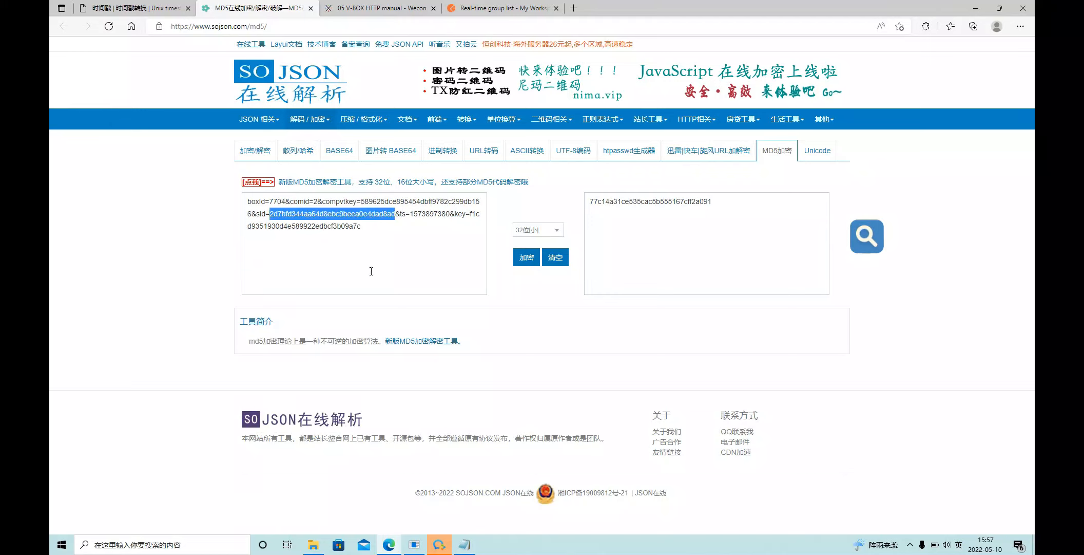
{"action": "left_click", "coordinate": [465, 544]}
{"action": "double_click", "coordinate": [557, 309]}
{"action": "key", "text": "ctrl+c"}
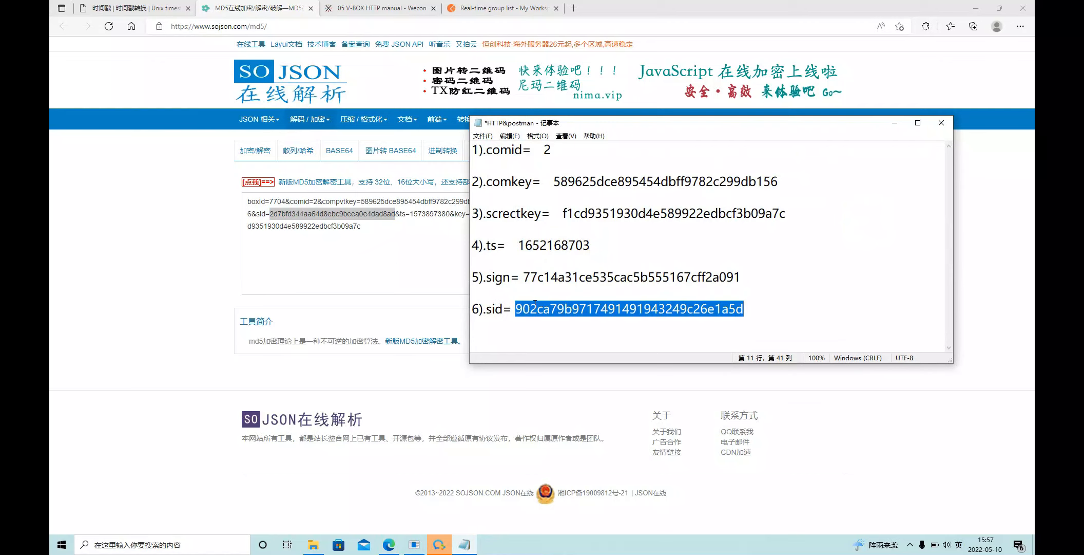
{"action": "key", "text": "alt+Tab"}
{"action": "key", "text": "ctrl+v"}
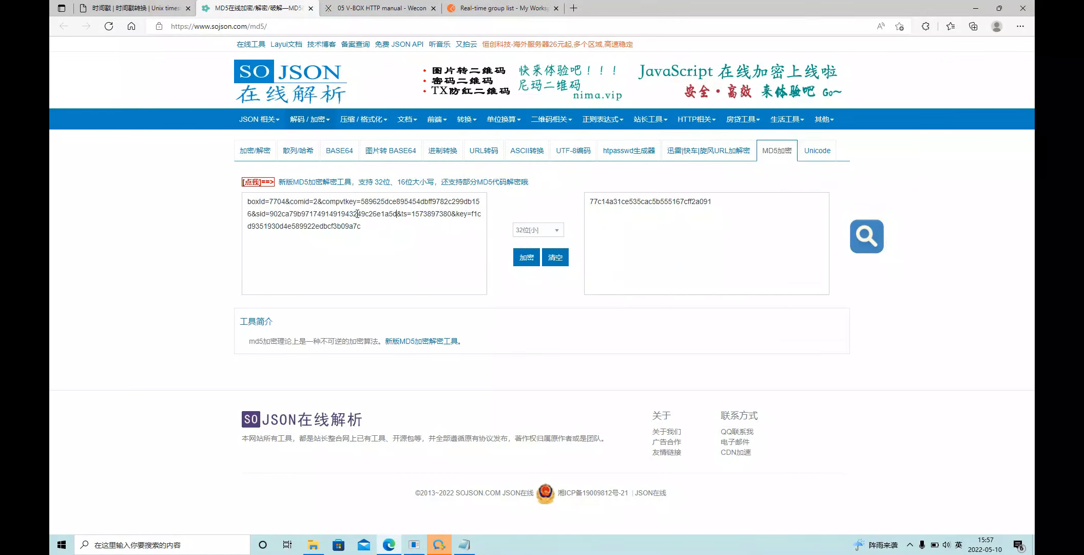
{"action": "left_click", "coordinate": [465, 544]}
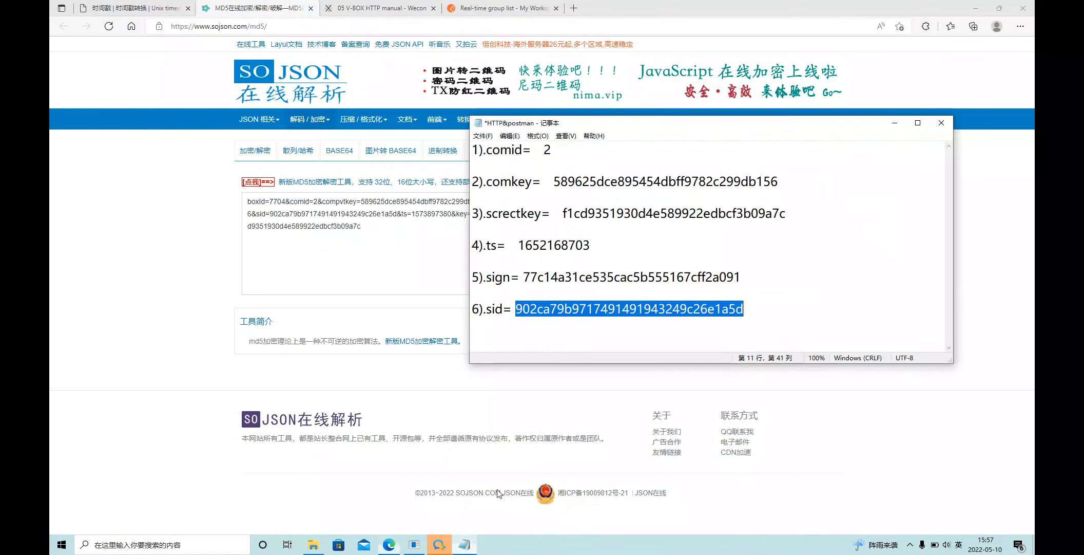
{"action": "double_click", "coordinate": [542, 247]}
{"action": "key", "text": "ctrl+c"}
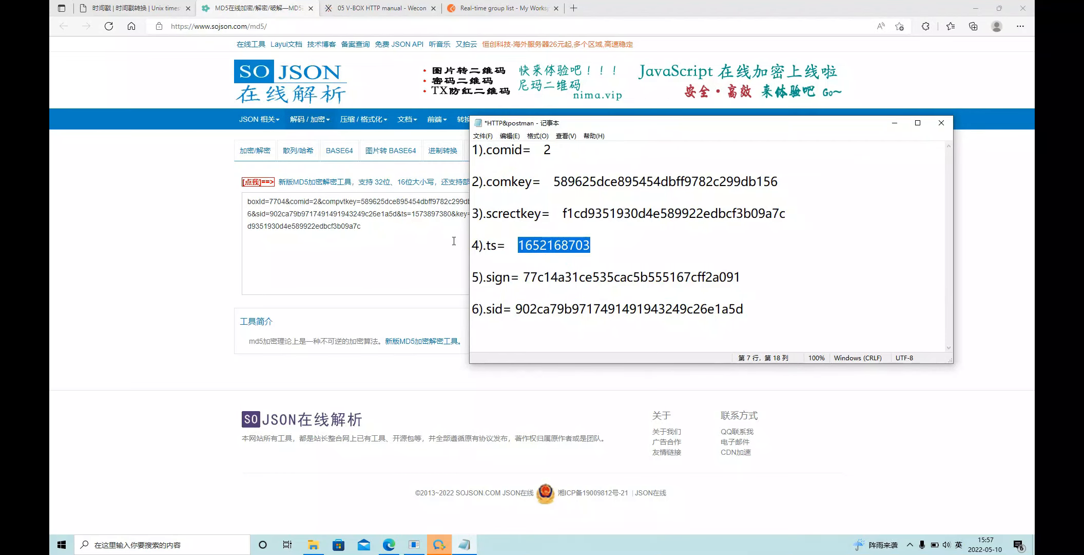
{"action": "key", "text": "alt+Tab"}
{"action": "double_click", "coordinate": [434, 214]}
{"action": "key", "text": "ctrl+v"}
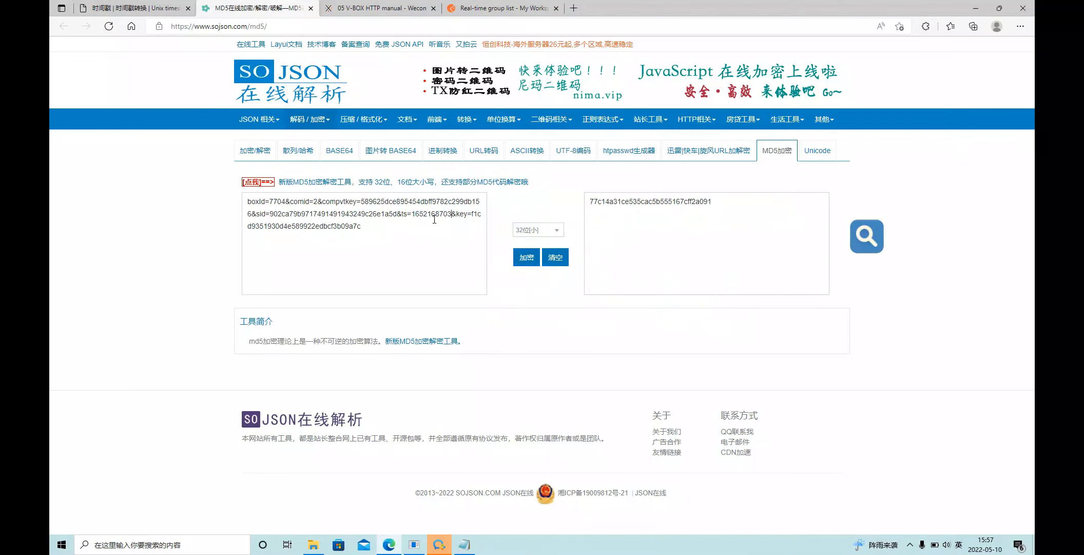
{"action": "left_click", "coordinate": [528, 257]}
{"action": "double_click", "coordinate": [655, 201]}
{"action": "key", "text": "ctrl+c"}
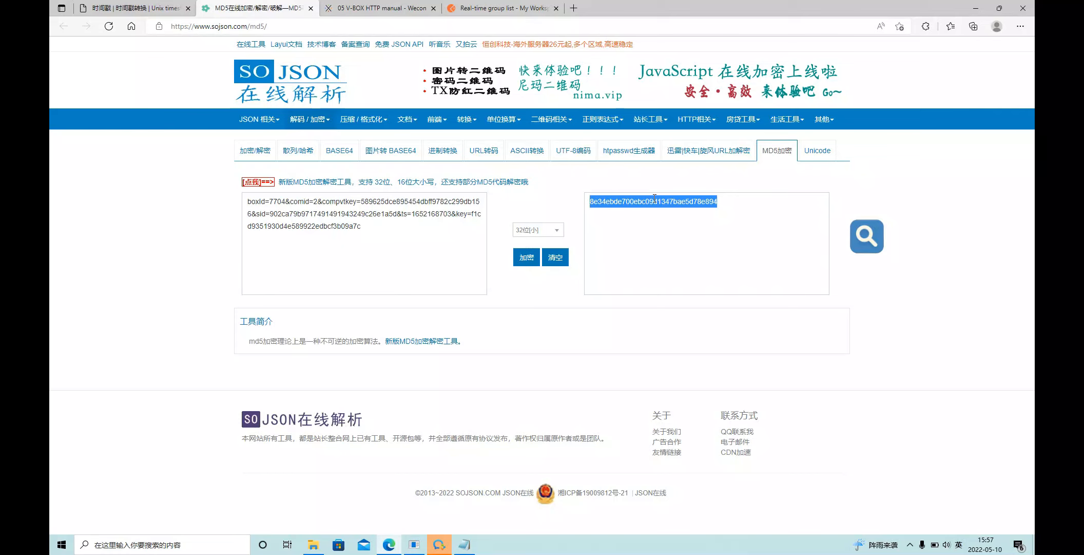
{"action": "left_click", "coordinate": [464, 544]}
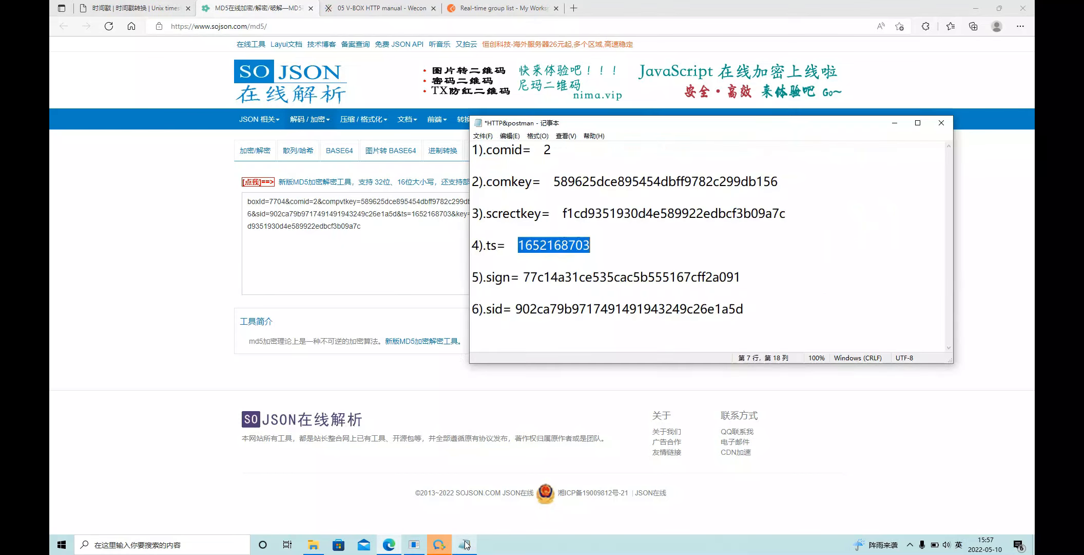
{"action": "double_click", "coordinate": [568, 280]}
{"action": "key", "text": "ctrl+v"}
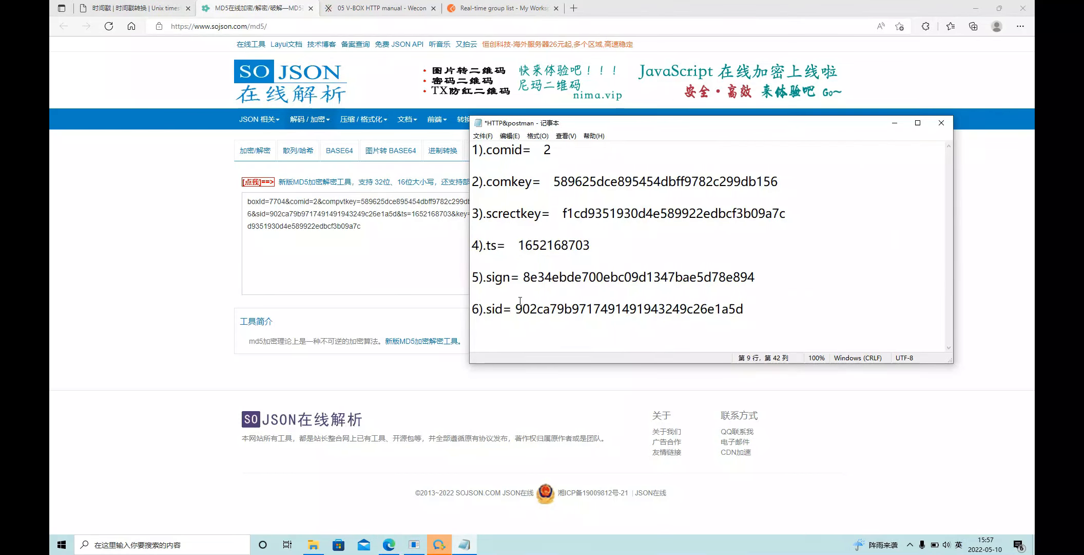
{"action": "left_click", "coordinate": [393, 283]}
{"action": "left_click", "coordinate": [524, 10]}
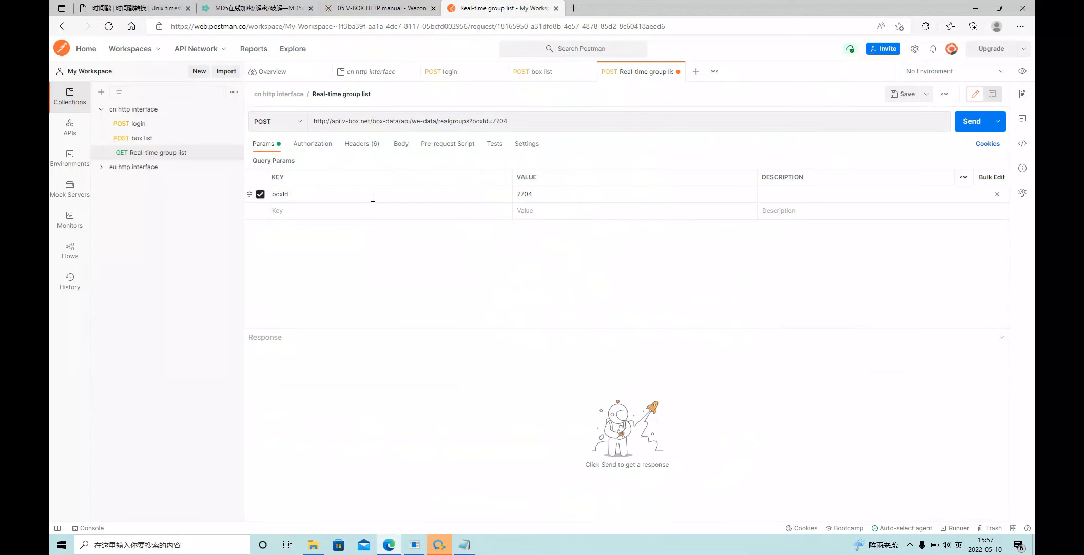
Add a common header to the Real-time group list request using the manual's example JSON
{"action": "left_click", "coordinate": [377, 12]}
{"action": "left_click", "coordinate": [316, 366]}
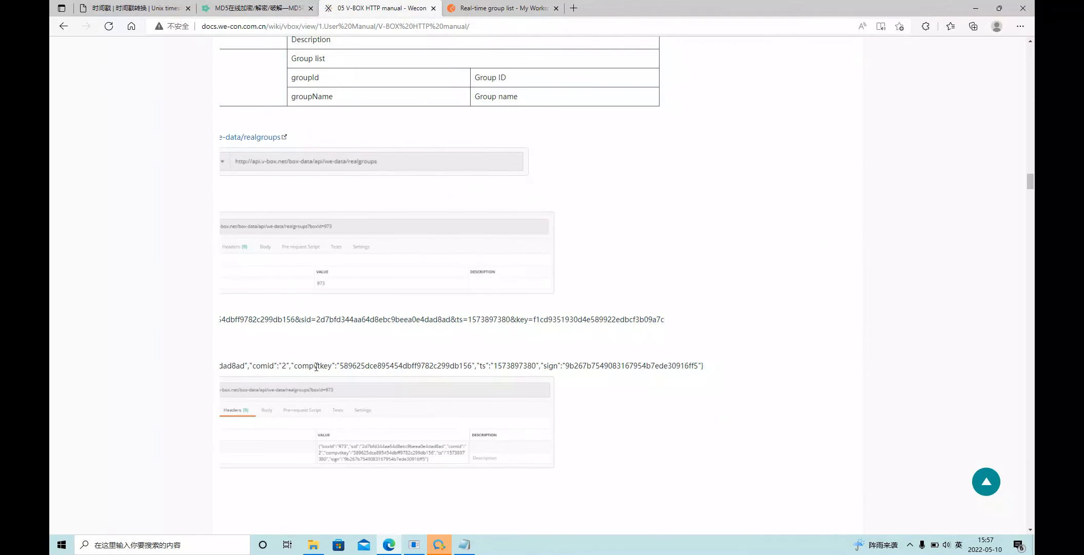
{"action": "left_click_drag", "start_coordinate": [317, 366], "coordinate": [787, 373]}
{"action": "left_click", "coordinate": [232, 367]}
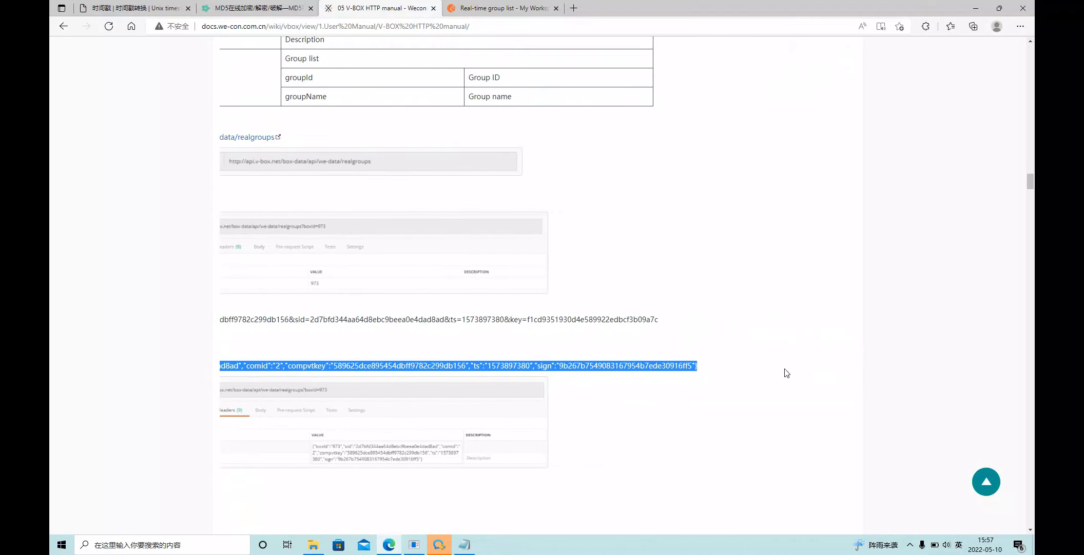
{"action": "left_click", "coordinate": [476, 6]}
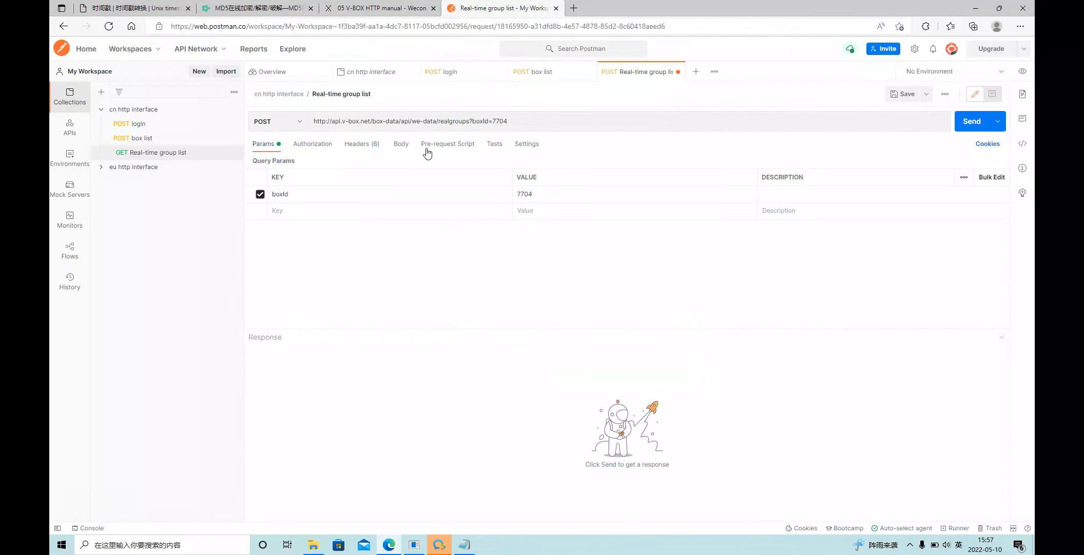
{"action": "left_click", "coordinate": [369, 143]}
{"action": "left_click", "coordinate": [322, 193]}
{"action": "type", "text": "common"}
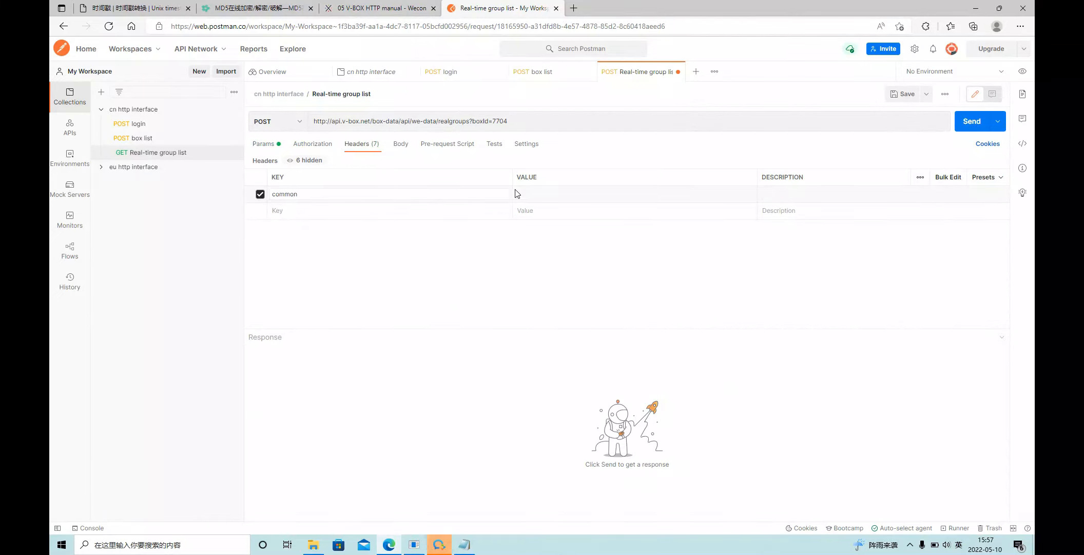
{"action": "key", "text": "ctrl+v"}
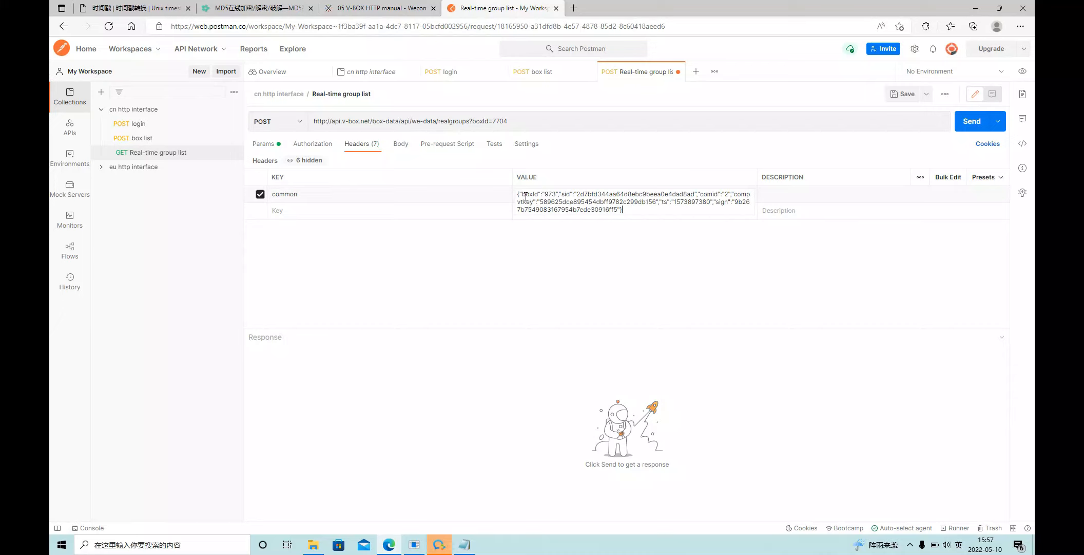
Set the header's boxId to 7704 and replace its sid with the saved sid
{"action": "double_click", "coordinate": [553, 193]}
{"action": "type", "text": "7704"}
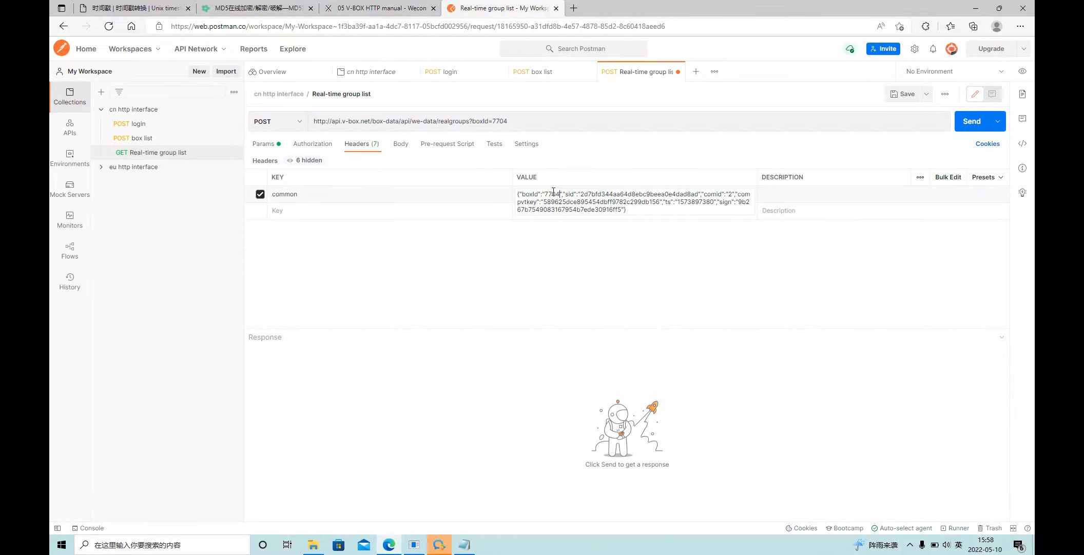
{"action": "double_click", "coordinate": [613, 194]}
{"action": "left_click", "coordinate": [464, 544]}
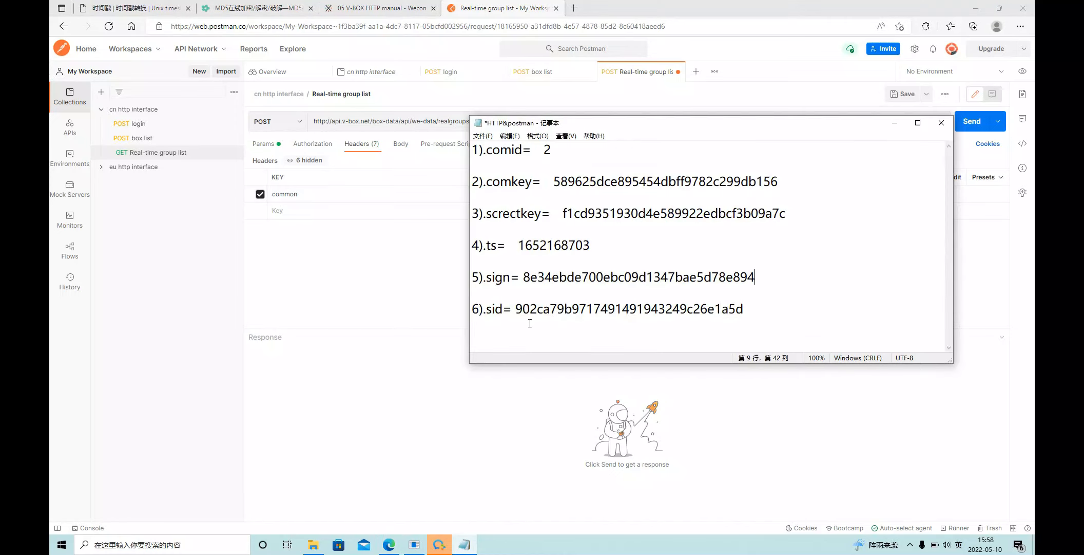
{"action": "left_click", "coordinate": [544, 308]}
{"action": "double_click", "coordinate": [545, 308]}
{"action": "key", "text": "ctrl+c"}
{"action": "key", "text": "alt+Tab"}
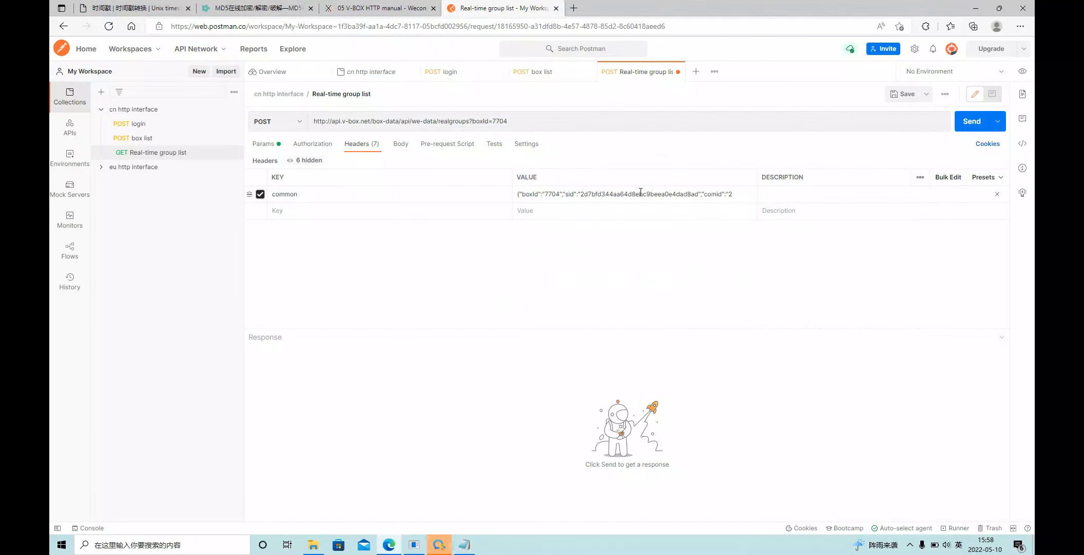
{"action": "key", "text": "ctrl+v"}
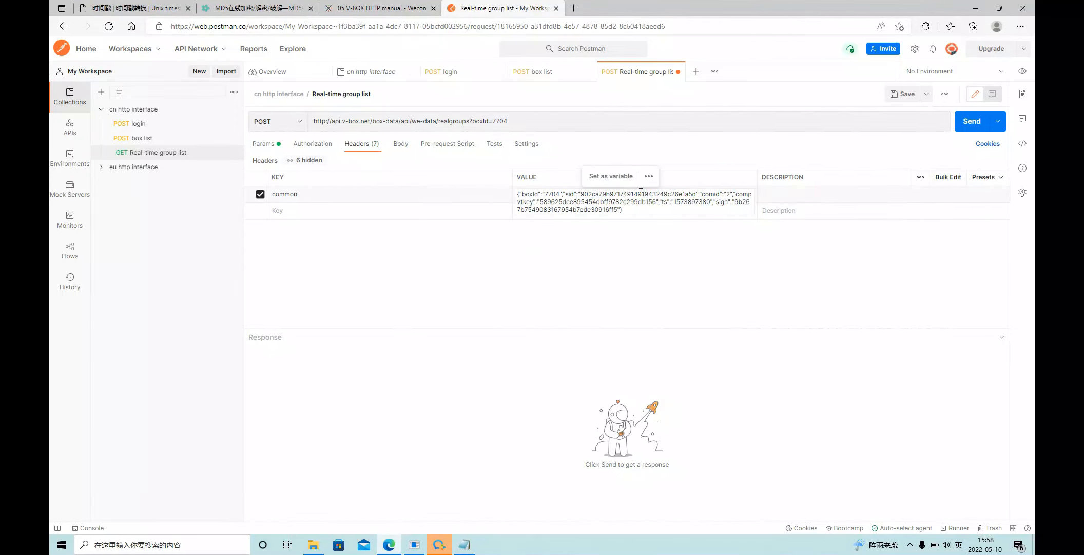
{"action": "left_click", "coordinate": [466, 548]}
{"action": "double_click", "coordinate": [565, 246]}
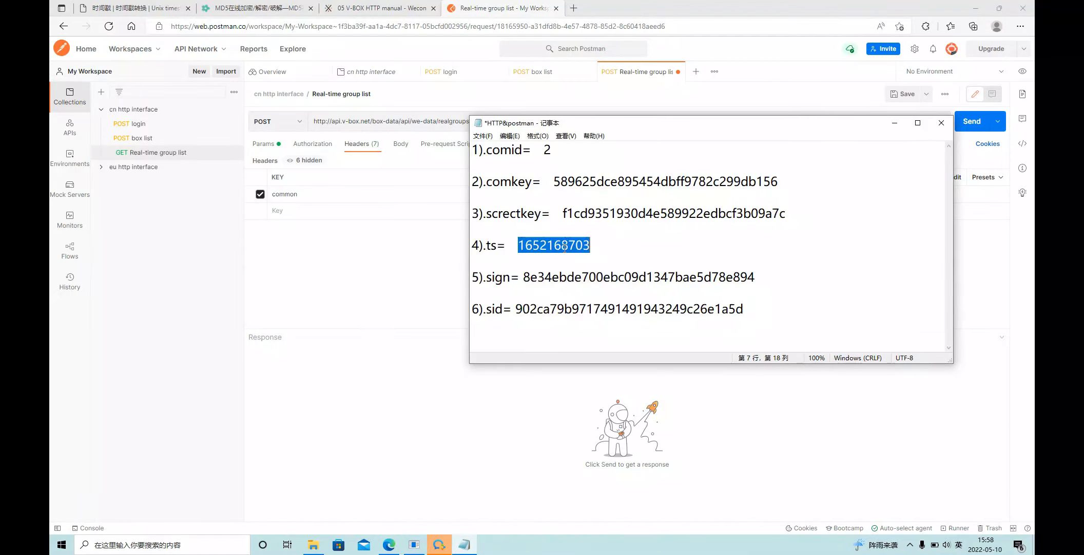
{"action": "left_click", "coordinate": [465, 545]}
{"action": "left_click", "coordinate": [678, 204]}
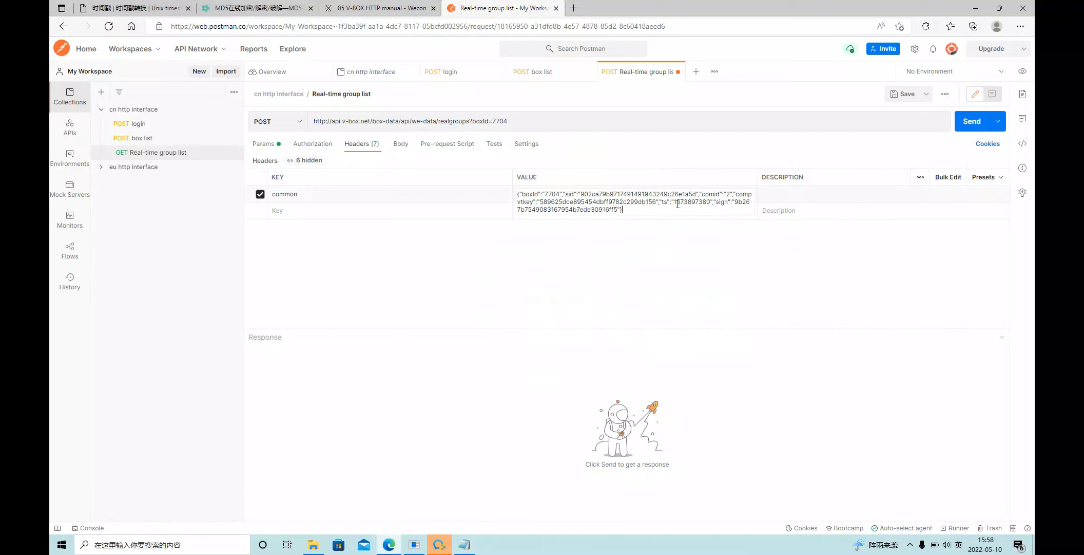
{"action": "double_click", "coordinate": [679, 203]}
{"action": "key", "text": "ctrl+v"}
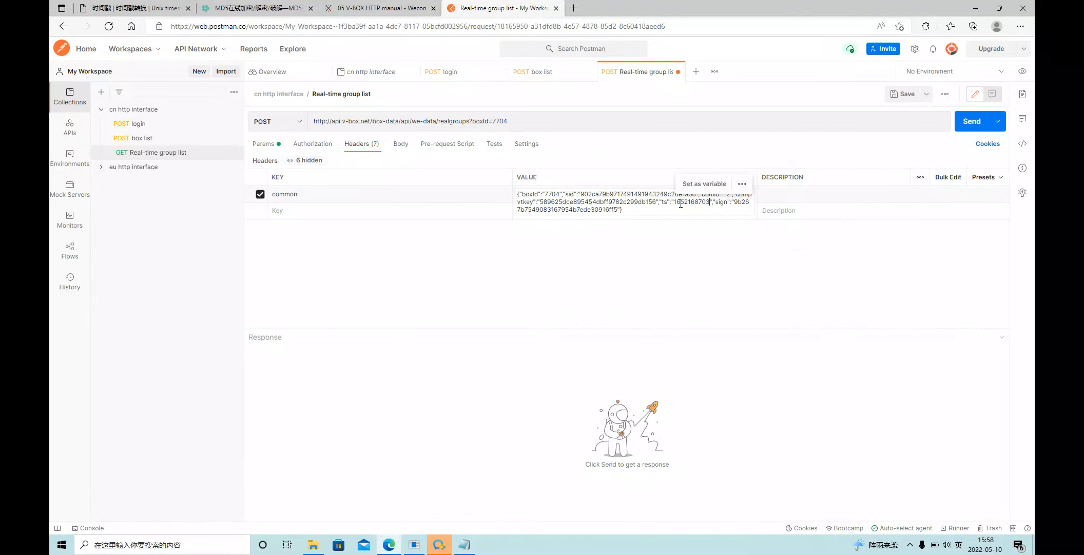
{"action": "left_click", "coordinate": [465, 545]}
{"action": "double_click", "coordinate": [580, 278]}
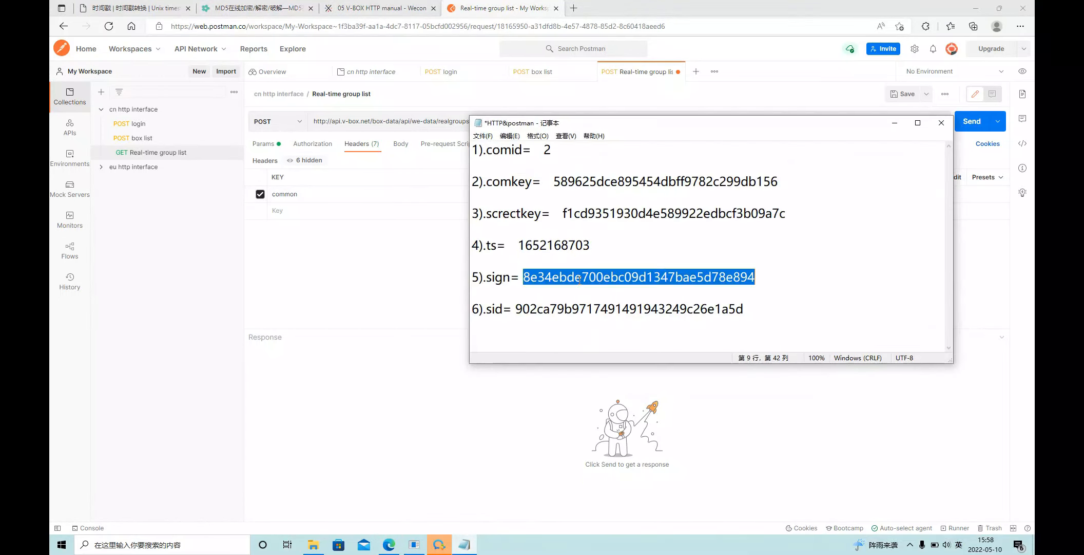
{"action": "left_click", "coordinate": [445, 221]}
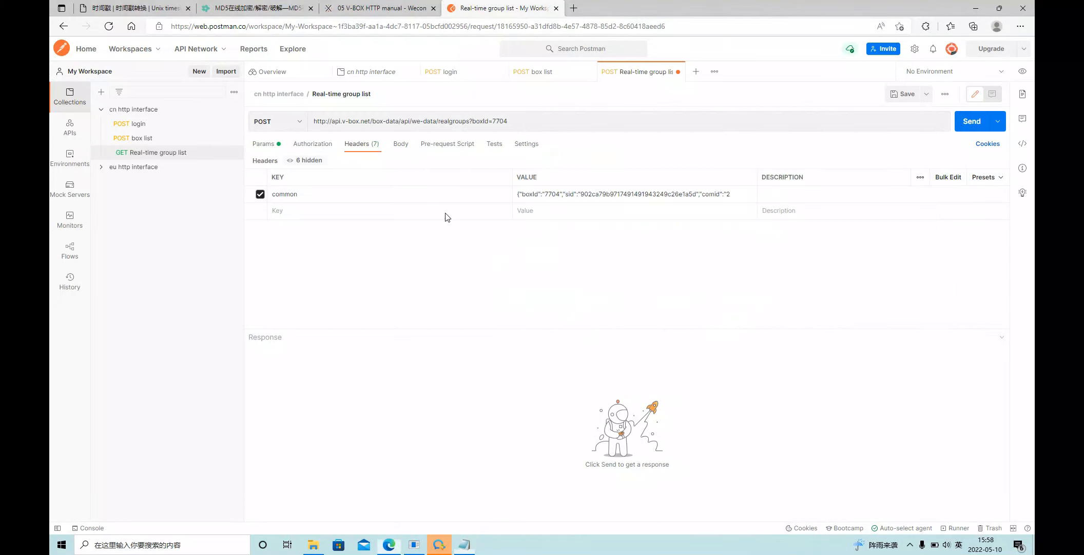
{"action": "left_click", "coordinate": [618, 208]}
{"action": "double_click", "coordinate": [739, 202]}
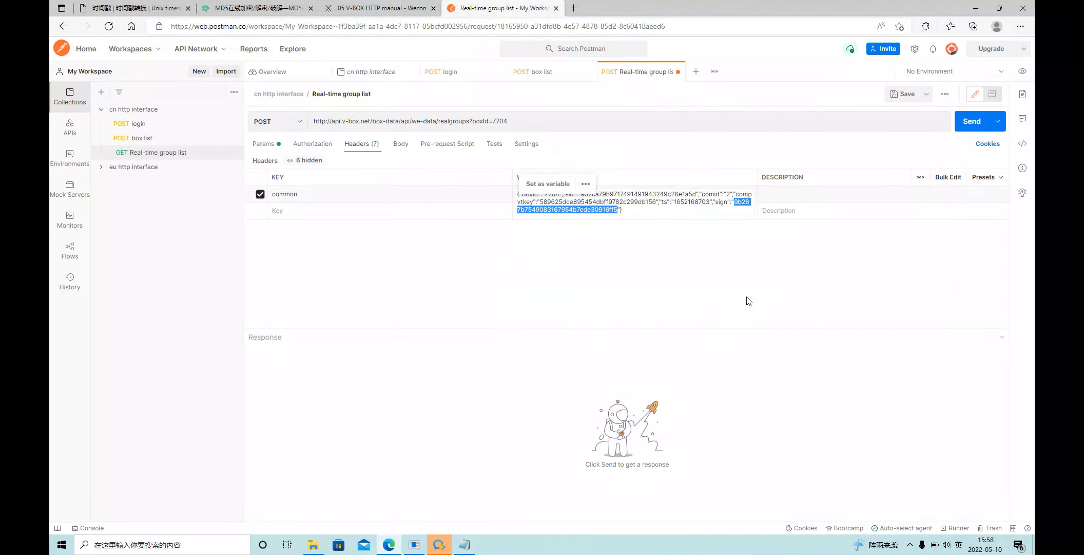
{"action": "key", "text": "ctrl+v"}
{"action": "left_click", "coordinate": [749, 301]}
{"action": "left_click", "coordinate": [904, 94]}
{"action": "left_click", "coordinate": [959, 122]}
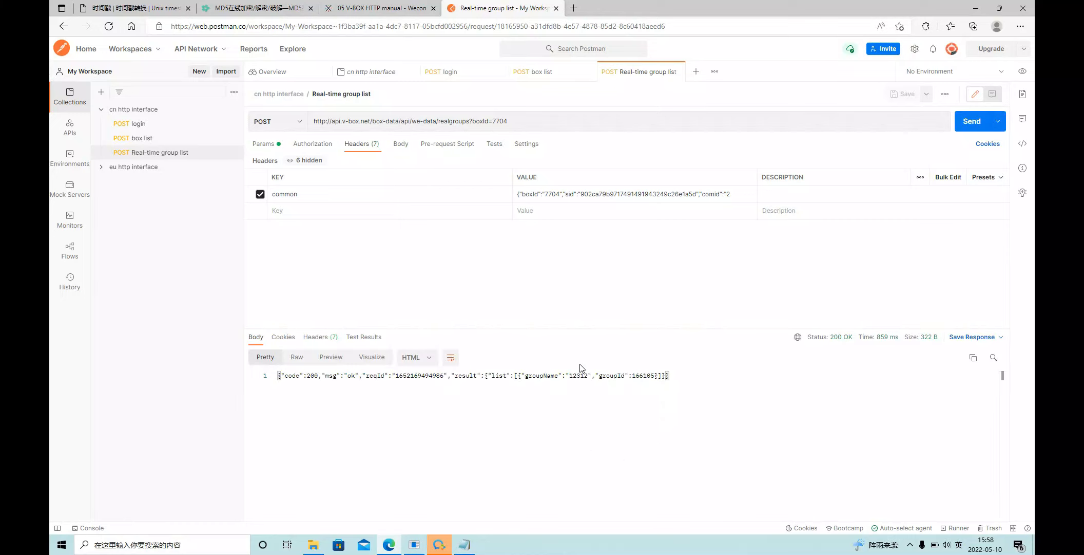
Format the group list response as JSON, highlight groupName 12312, then switch to V-NET Access
{"action": "left_click", "coordinate": [416, 357]}
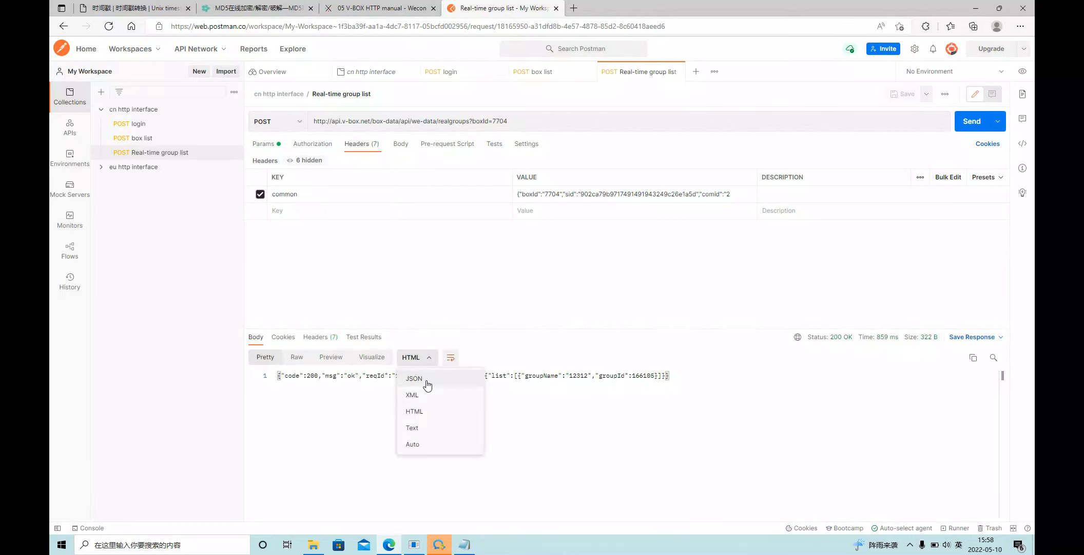
{"action": "left_click", "coordinate": [414, 378]}
{"action": "left_click_drag", "start_coordinate": [407, 440], "coordinate": [390, 440]}
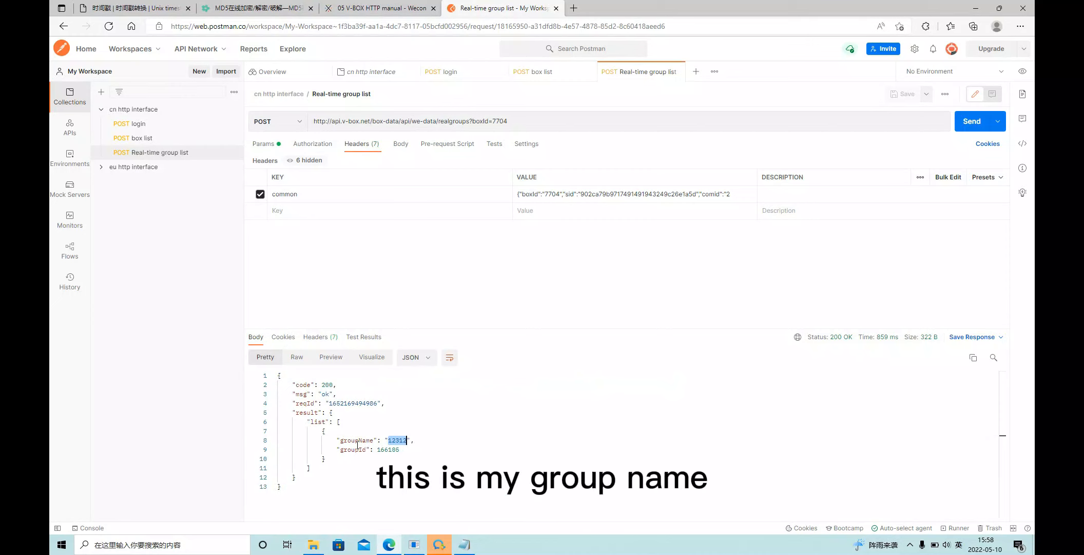
{"action": "left_click", "coordinate": [415, 545]}
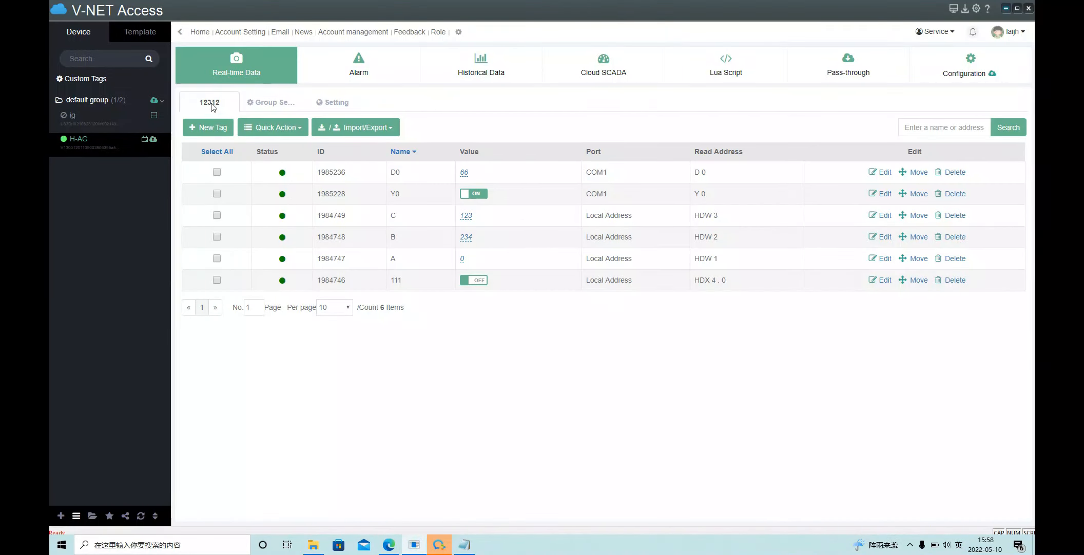
In Group Settings, rename tag group 12312 to test
{"action": "left_click", "coordinate": [278, 104]}
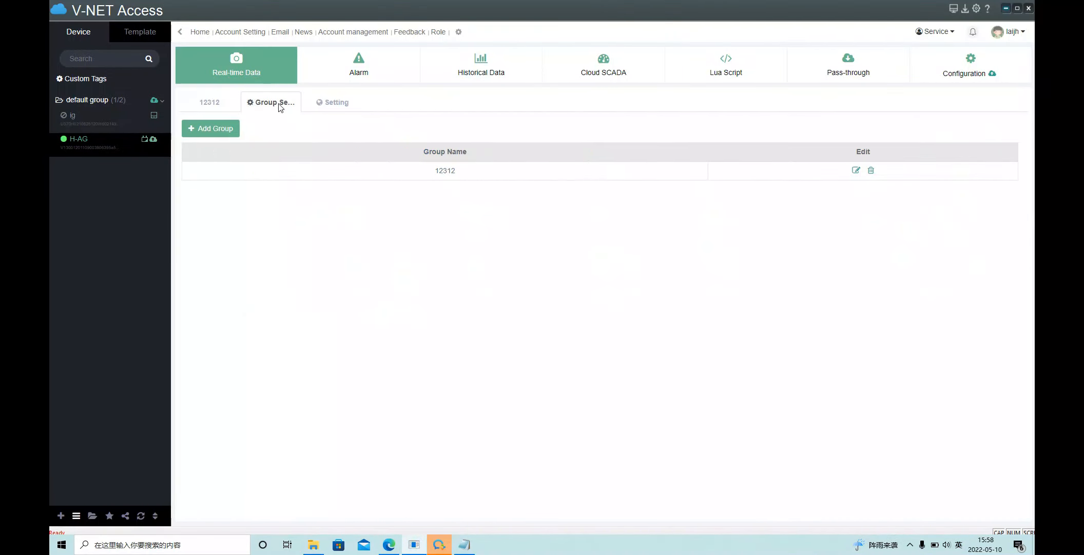
{"action": "left_click", "coordinate": [856, 171]}
{"action": "double_click", "coordinate": [490, 145]}
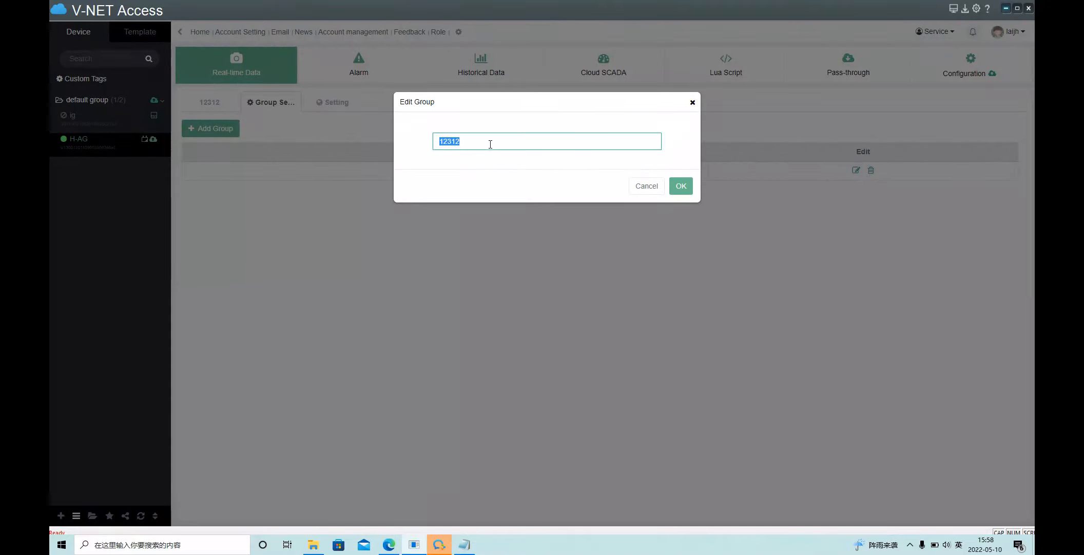
{"action": "type", "text": "test"}
{"action": "left_click", "coordinate": [681, 186]}
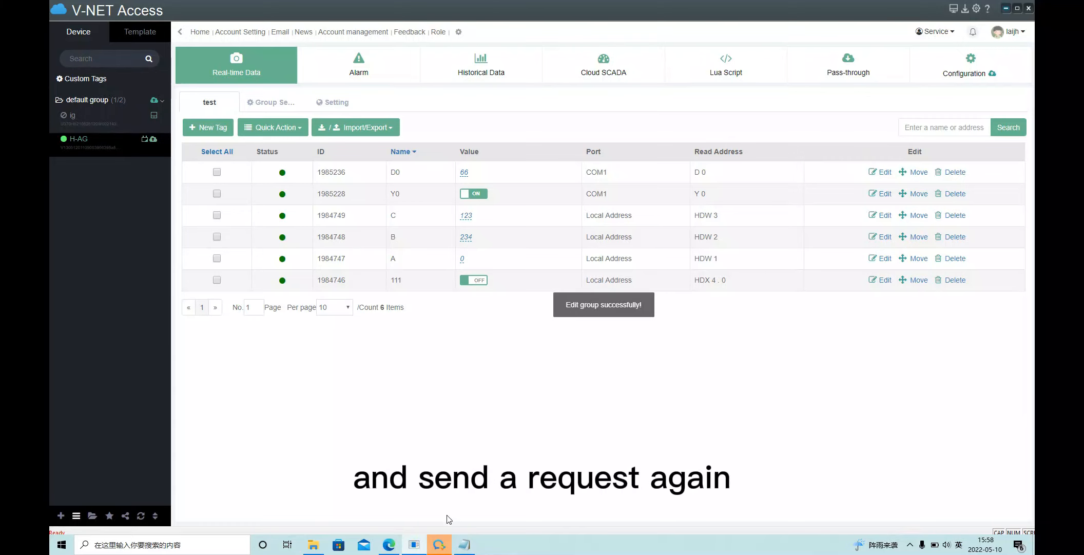
Check the notes window briefly, then return to Postman in the browser
{"action": "left_click", "coordinate": [464, 547]}
{"action": "left_click", "coordinate": [464, 547]}
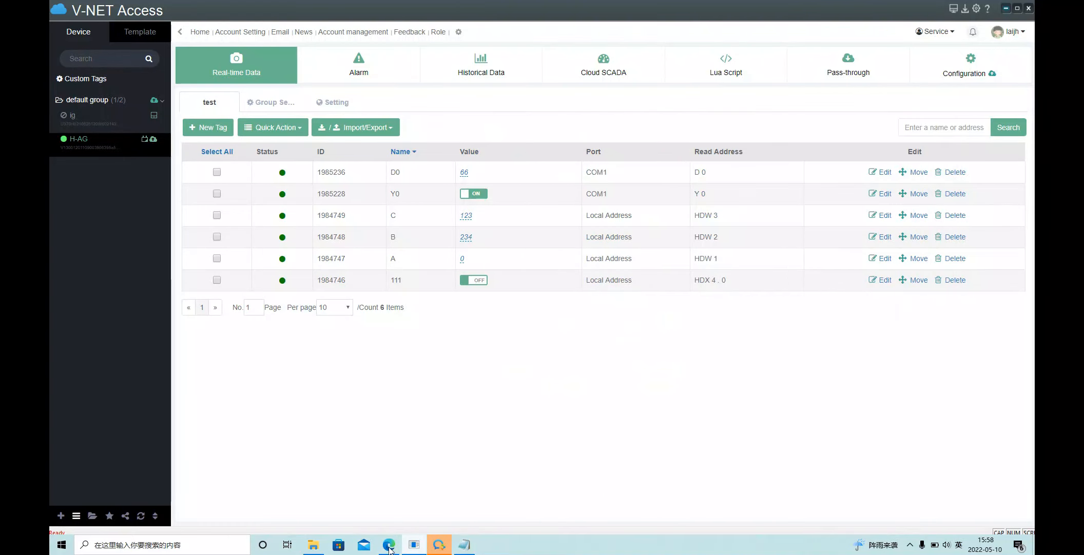
{"action": "left_click", "coordinate": [389, 545]}
Resend the group list request, view it as JSON showing groupName test, then reopen the V-BOX manual
{"action": "left_click", "coordinate": [976, 121]}
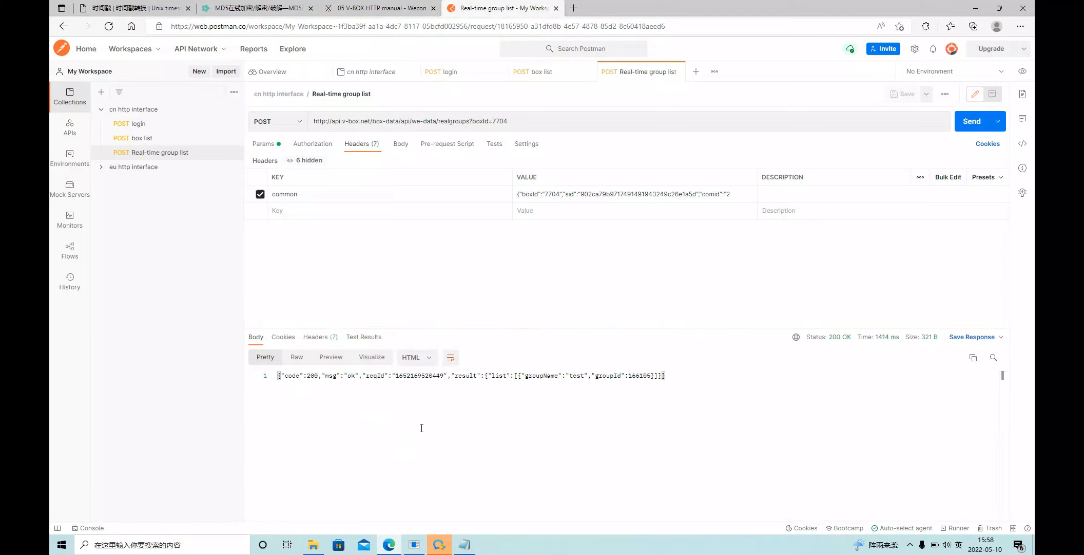
{"action": "left_click", "coordinate": [416, 356]}
{"action": "left_click", "coordinate": [419, 379]}
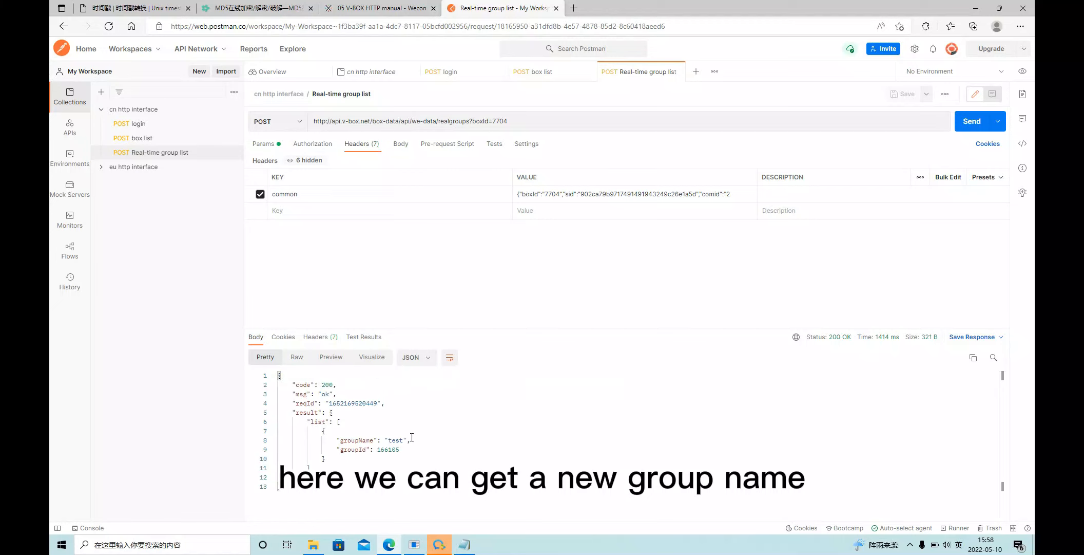
{"action": "double_click", "coordinate": [393, 439]}
{"action": "left_click", "coordinate": [435, 458]}
{"action": "left_click", "coordinate": [410, 5]}
{"action": "left_click_drag", "start_coordinate": [368, 365], "coordinate": [222, 364]}
Copy the manual's section 3.3 heading 'Real-time tags configuration list' and return to Postman
{"action": "left_click", "coordinate": [303, 339]}
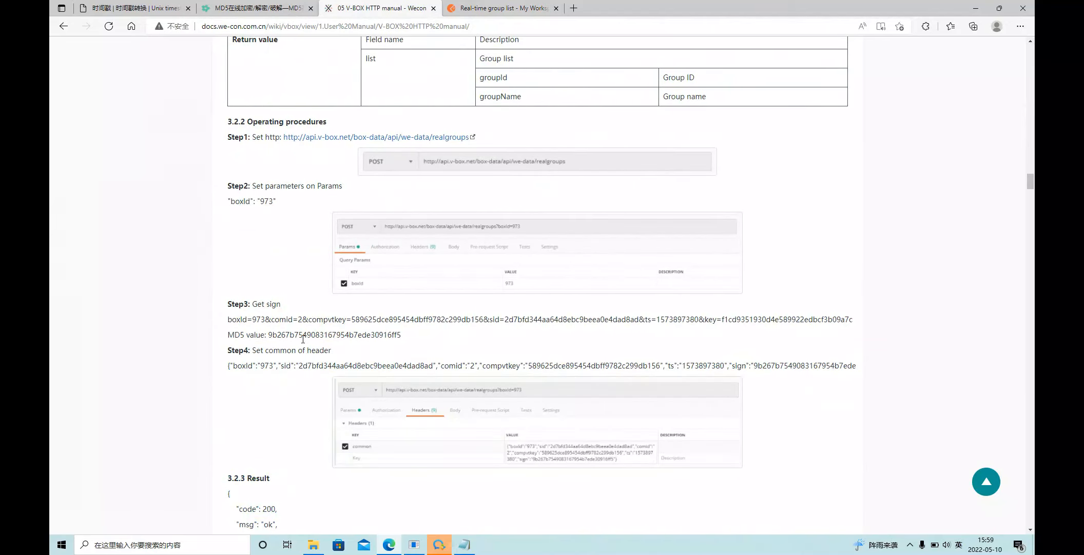
{"action": "scroll", "coordinate": [303, 339], "scroll_direction": "down", "scroll_amount": 15}
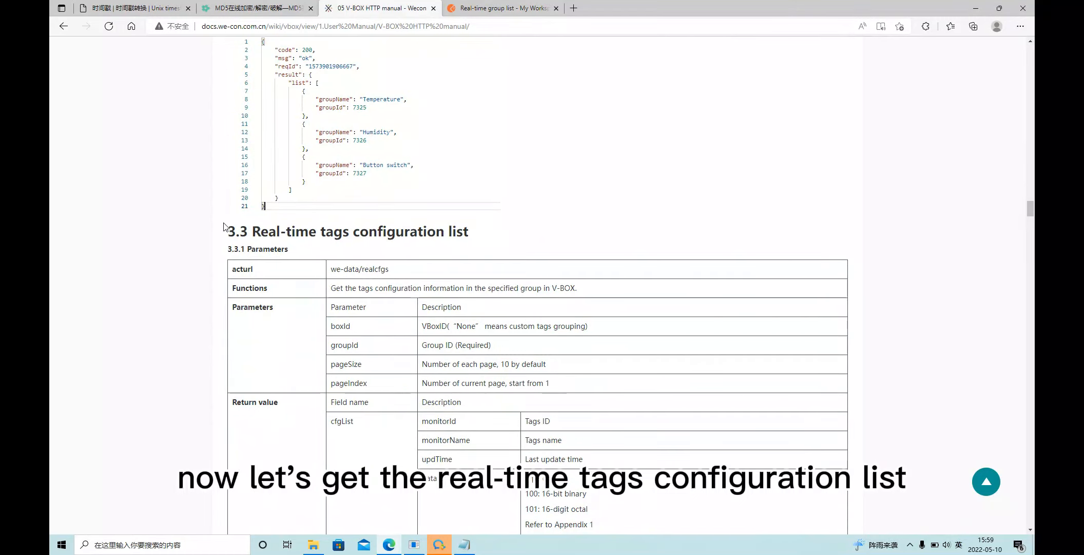
{"action": "left_click_drag", "start_coordinate": [469, 232], "coordinate": [253, 238]}
{"action": "key", "text": "ctrl+c"}
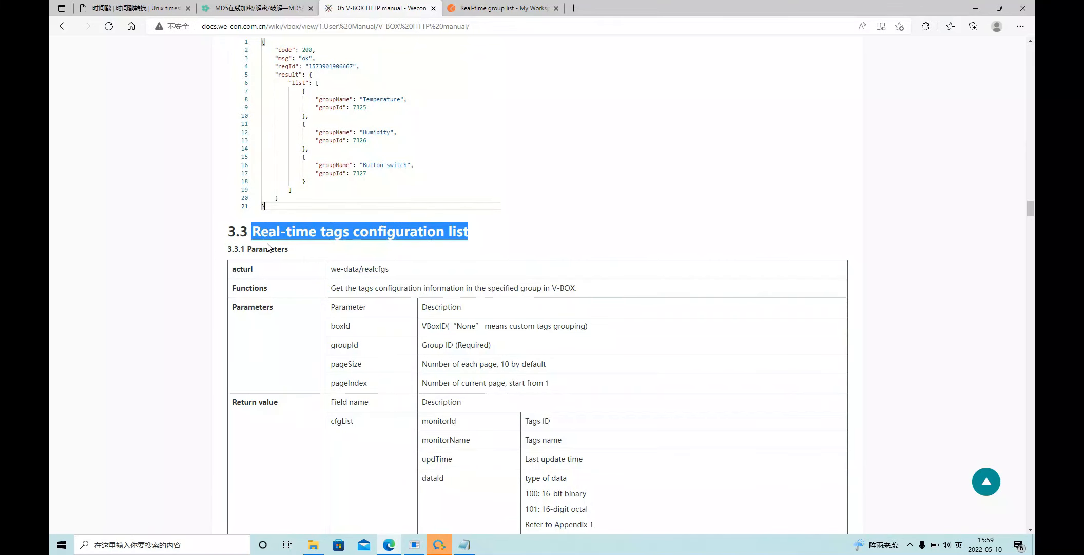
{"action": "left_click", "coordinate": [503, 8]}
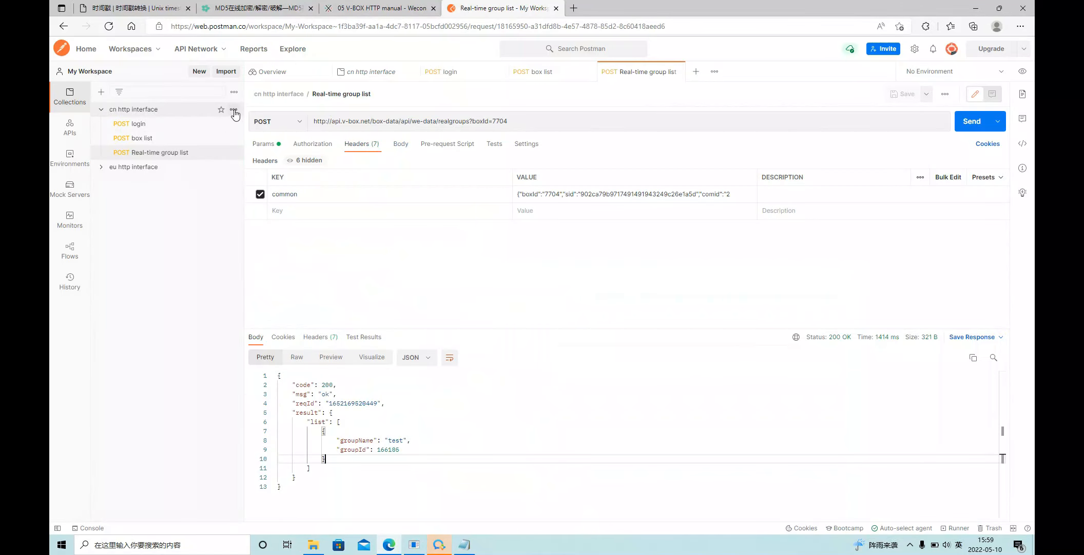
Add a new request named Real-time tags configuration list to the cn http interface collection
{"action": "left_click", "coordinate": [234, 109]}
{"action": "left_click", "coordinate": [166, 194]}
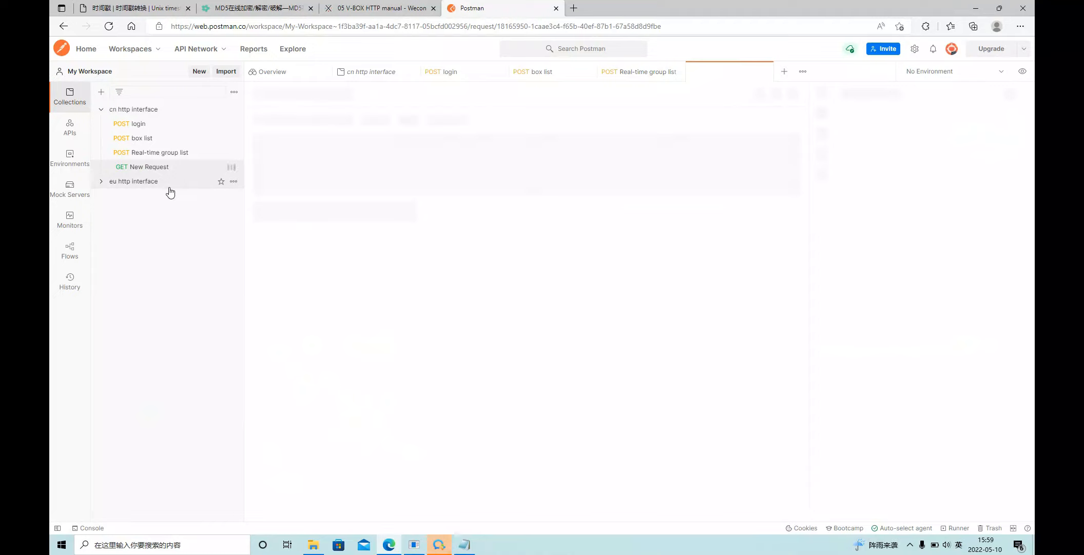
{"action": "left_click", "coordinate": [234, 167]}
{"action": "left_click", "coordinate": [162, 218]}
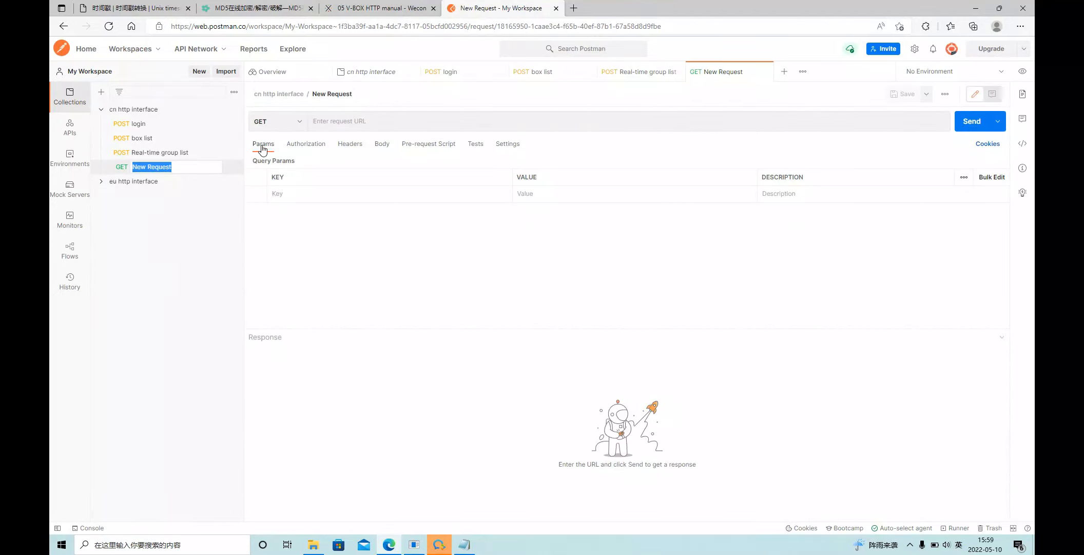
{"action": "key", "text": "ctrl+v"}
{"action": "key", "text": "Return"}
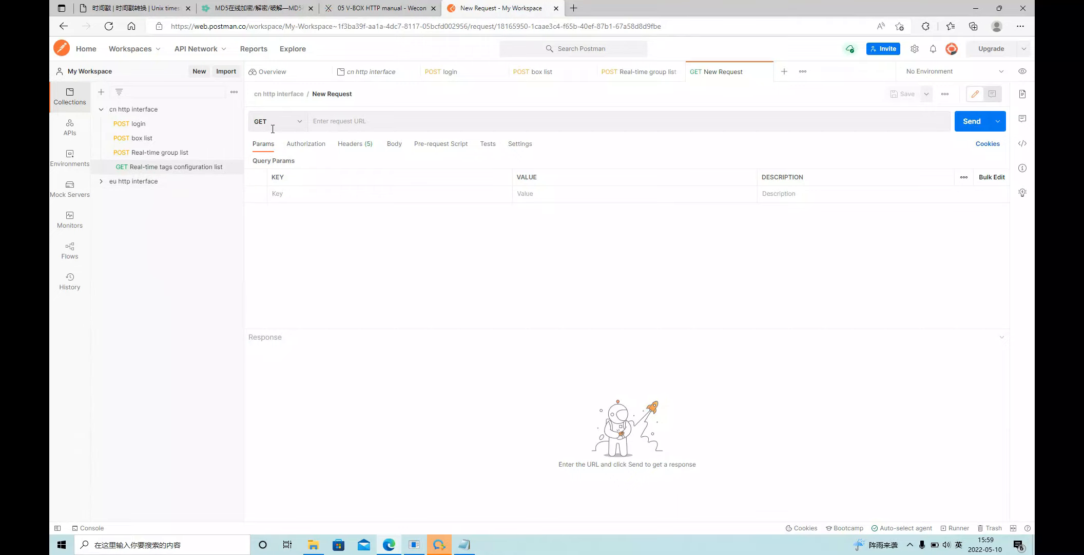
Set the request URL to the manual's realcfgs endpoint and the method to POST
{"action": "left_click", "coordinate": [278, 127]}
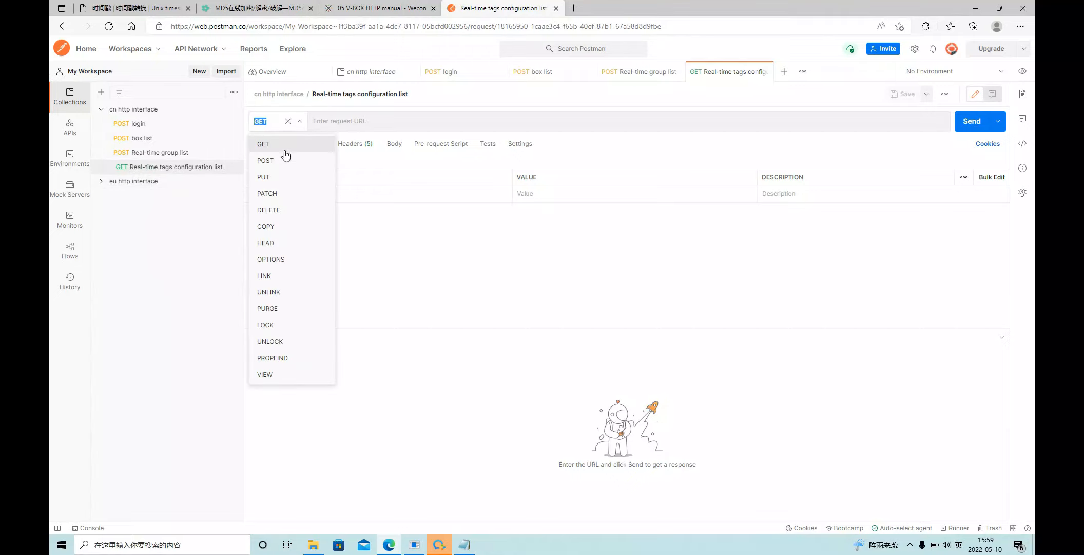
{"action": "left_click", "coordinate": [378, 9]}
{"action": "left_click", "coordinate": [322, 248]}
{"action": "scroll", "coordinate": [306, 260], "scroll_direction": "down", "scroll_amount": 1}
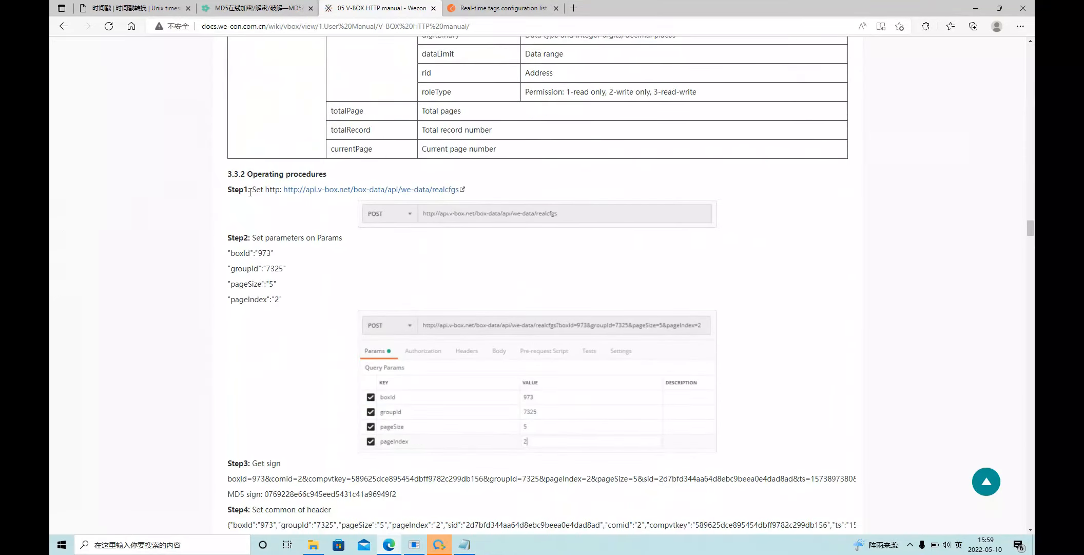
{"action": "left_click_drag", "start_coordinate": [459, 189], "coordinate": [284, 190]}
{"action": "key", "text": "ctrl+c"}
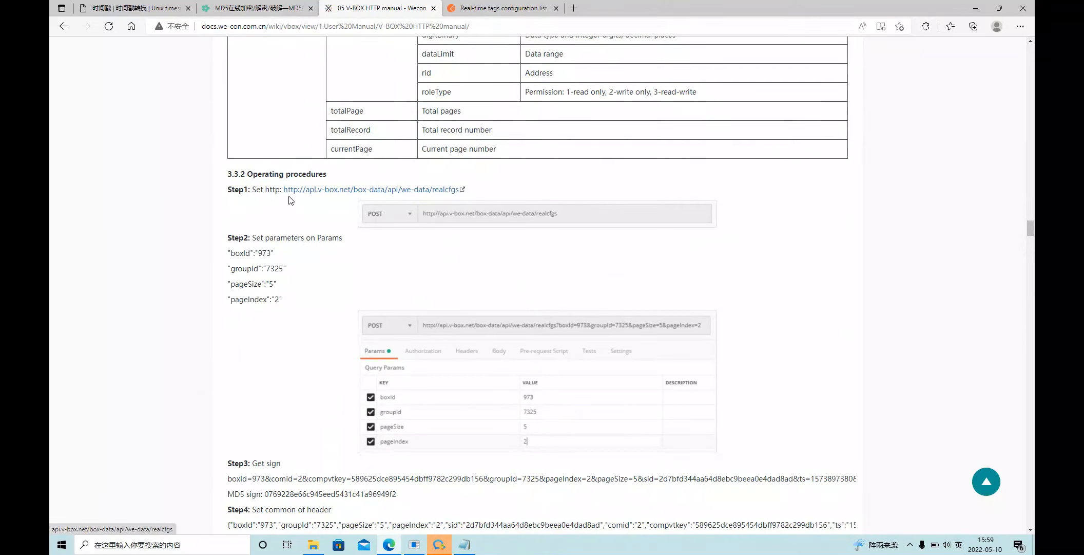
{"action": "left_click", "coordinate": [517, 5]}
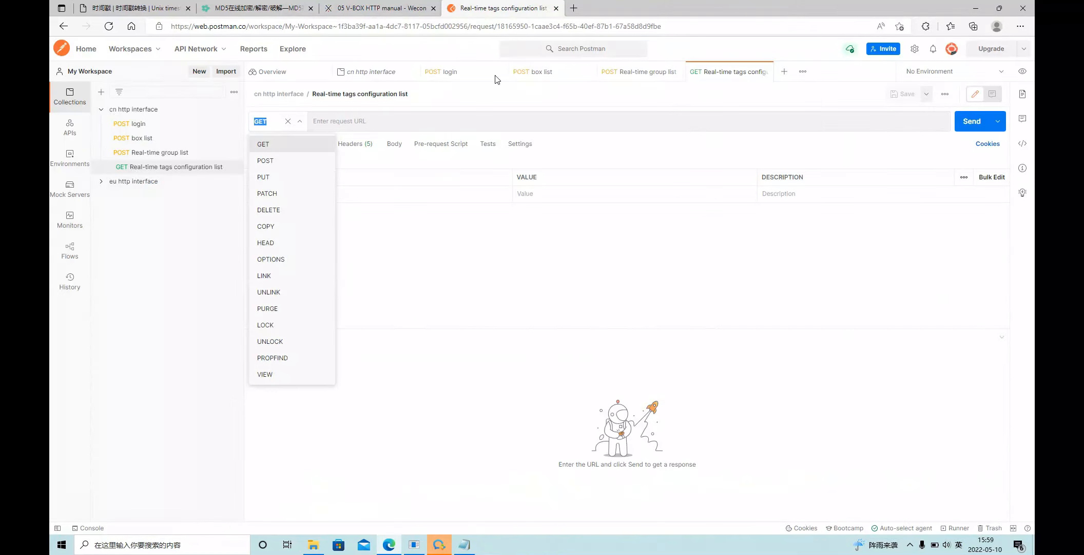
{"action": "left_click", "coordinate": [292, 144]}
{"action": "key", "text": "ctrl+v"}
{"action": "left_click", "coordinate": [286, 121]}
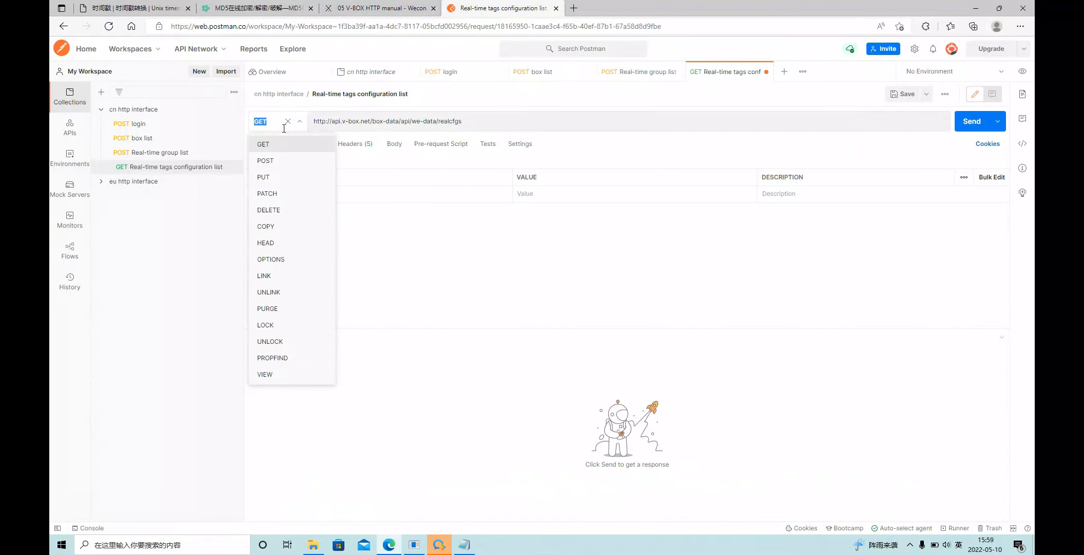
{"action": "left_click", "coordinate": [273, 160]}
Add query parameter keys boxId and groupId, copied from the manual's Step2
{"action": "left_click", "coordinate": [376, 16]}
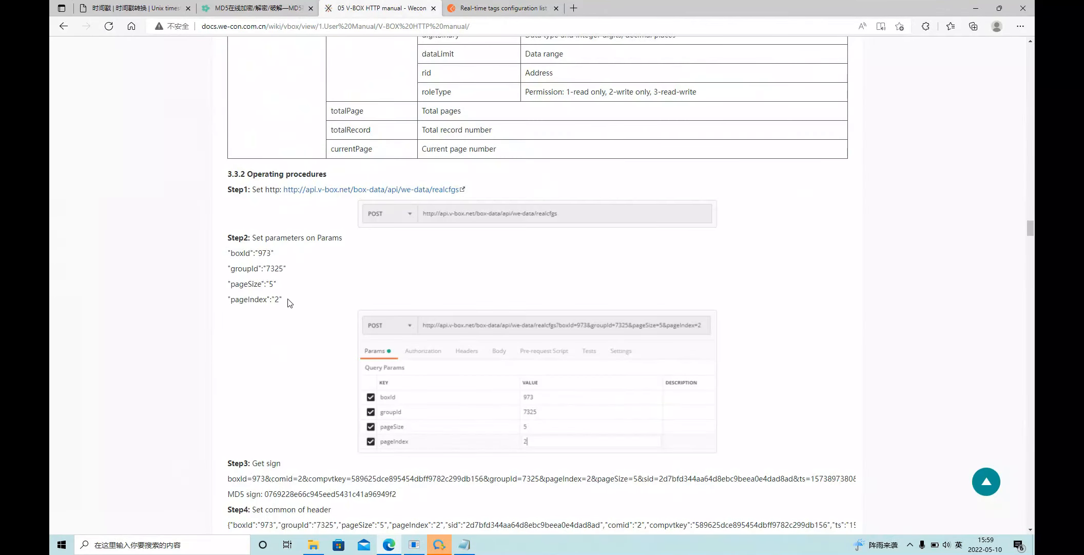
{"action": "left_click_drag", "start_coordinate": [288, 302], "coordinate": [229, 250]}
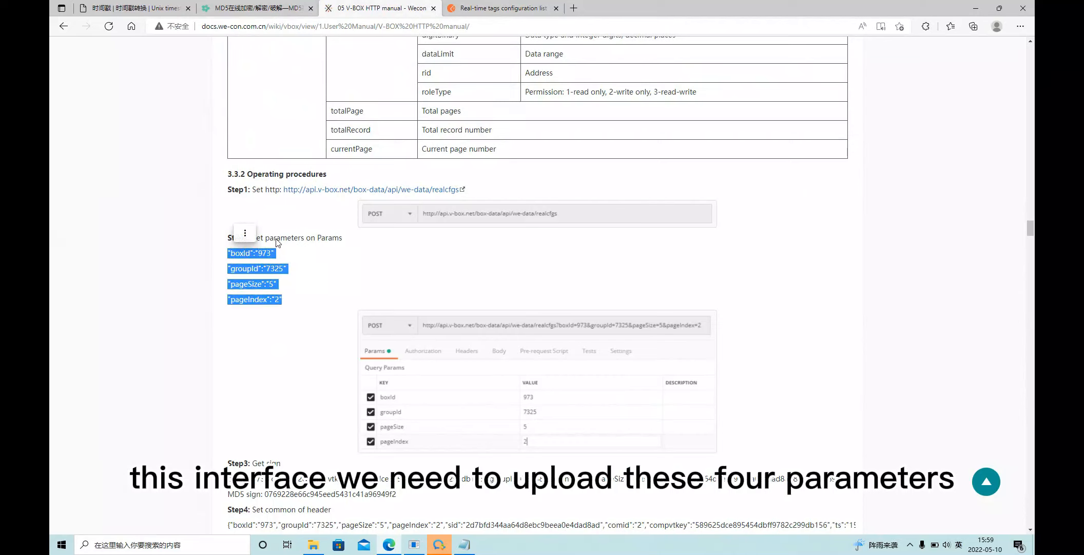
{"action": "left_click", "coordinate": [233, 252]}
{"action": "double_click", "coordinate": [234, 253]}
{"action": "key", "text": "ctrl+c"}
{"action": "left_click", "coordinate": [483, 8]}
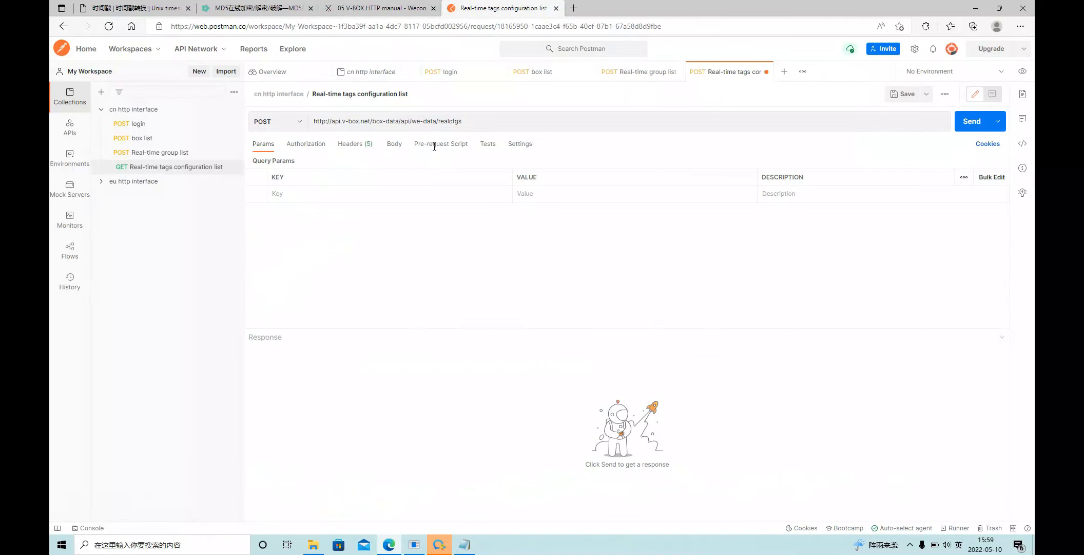
{"action": "left_click", "coordinate": [346, 197]}
{"action": "key", "text": "ctrl+v"}
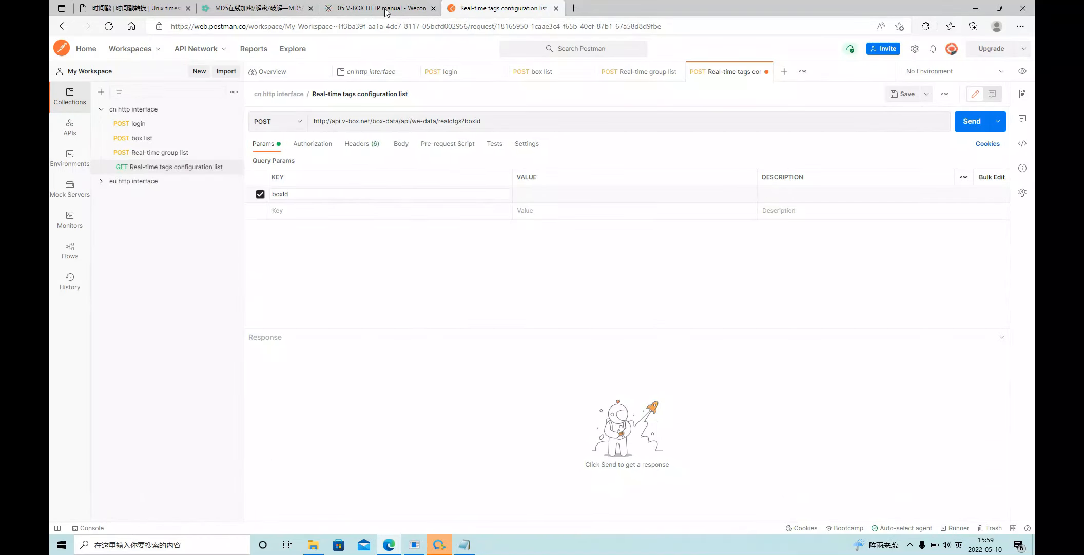
{"action": "left_click", "coordinate": [386, 7]}
{"action": "double_click", "coordinate": [245, 268]}
{"action": "key", "text": "ctrl+c"}
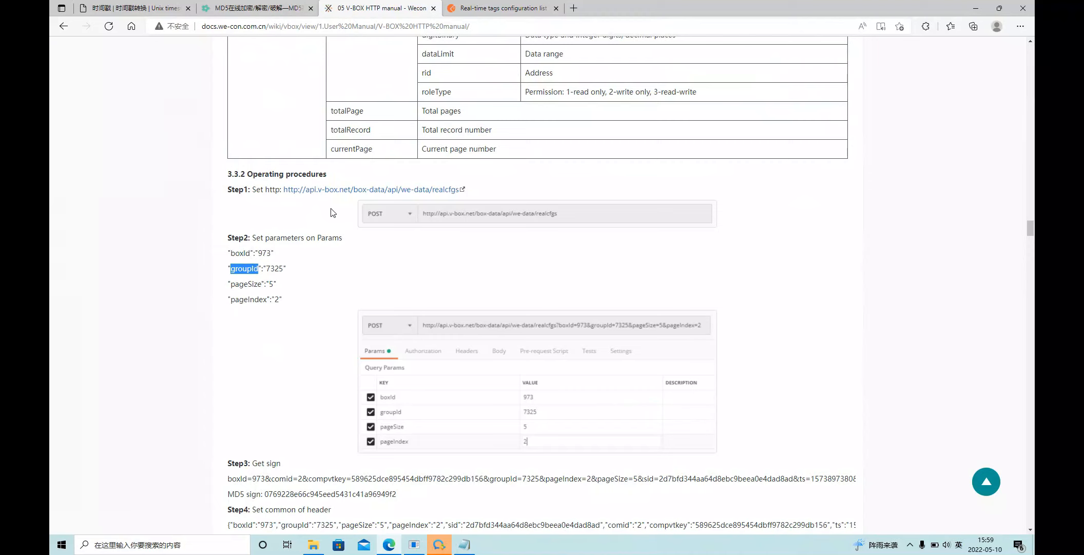
{"action": "left_click", "coordinate": [507, 5]}
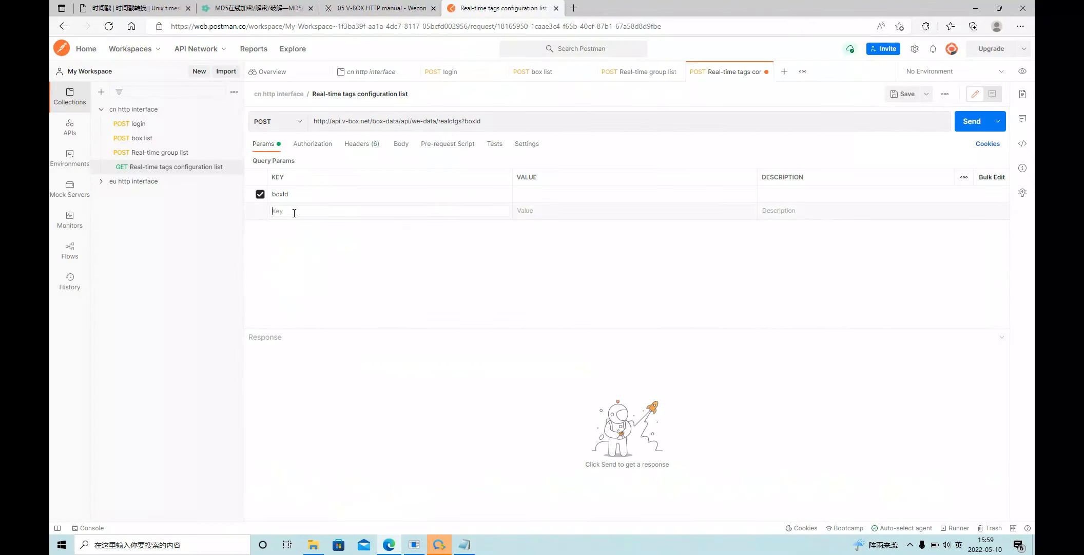
{"action": "key", "text": "ctrl+v"}
Add query parameter keys pageSize and pageIndex, copied from the manual's Step2
{"action": "left_click", "coordinate": [378, 8]}
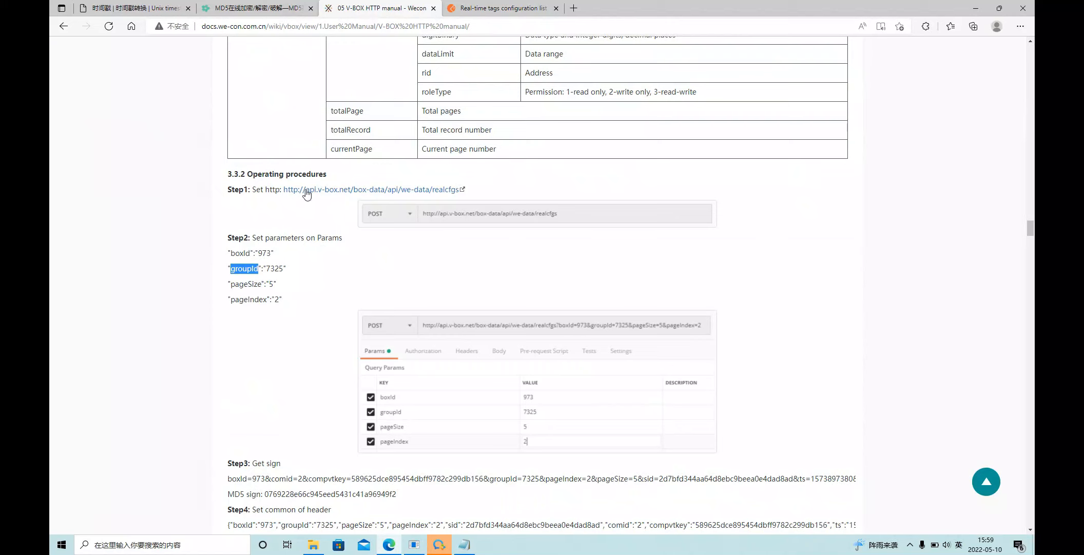
{"action": "double_click", "coordinate": [254, 284]}
{"action": "left_click", "coordinate": [500, 8]}
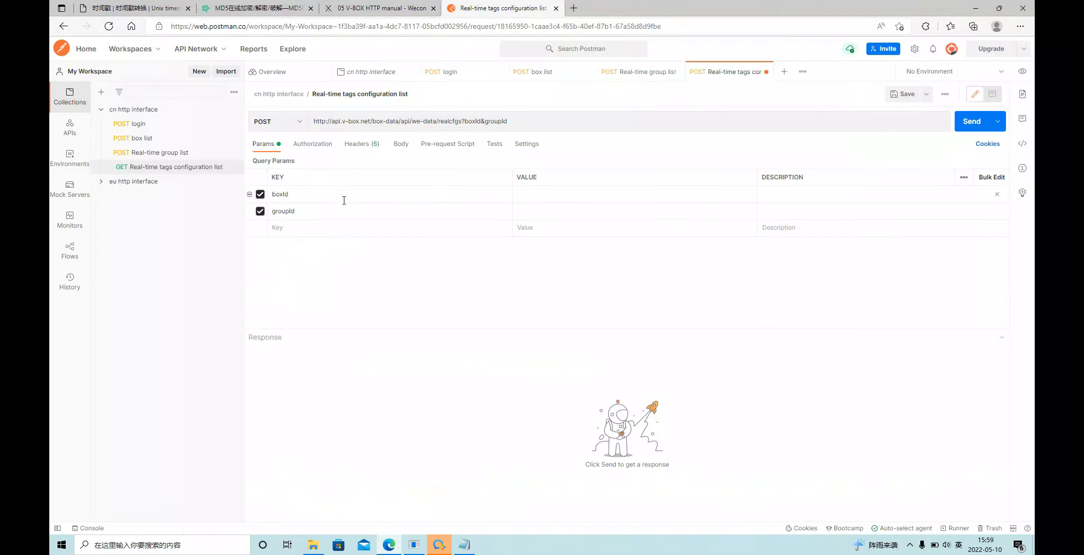
{"action": "type", "text": "pageSize"}
{"action": "left_click", "coordinate": [379, 8]}
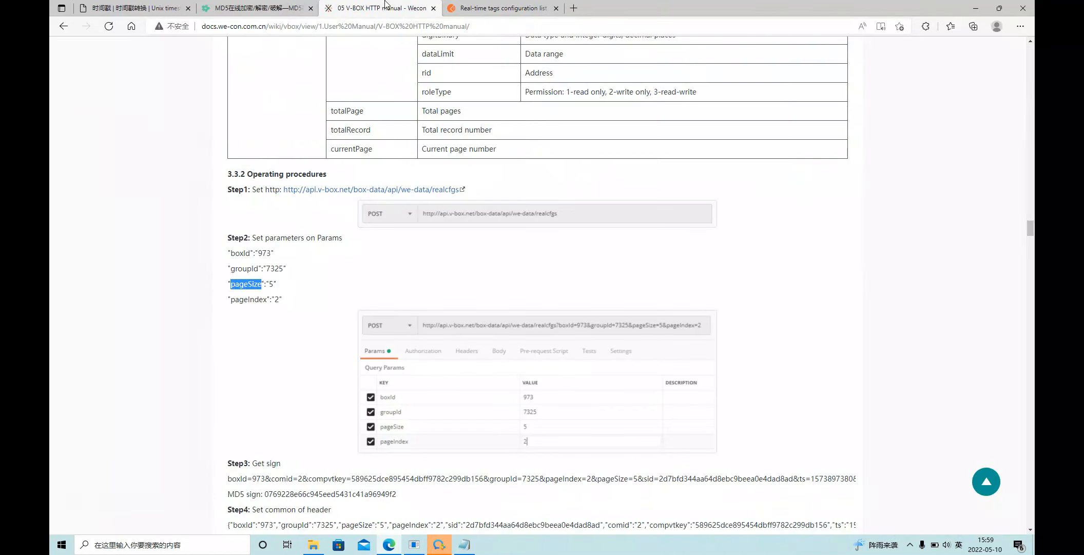
{"action": "left_click", "coordinate": [253, 297]}
{"action": "double_click", "coordinate": [255, 298]}
{"action": "key", "text": "ctrl+c"}
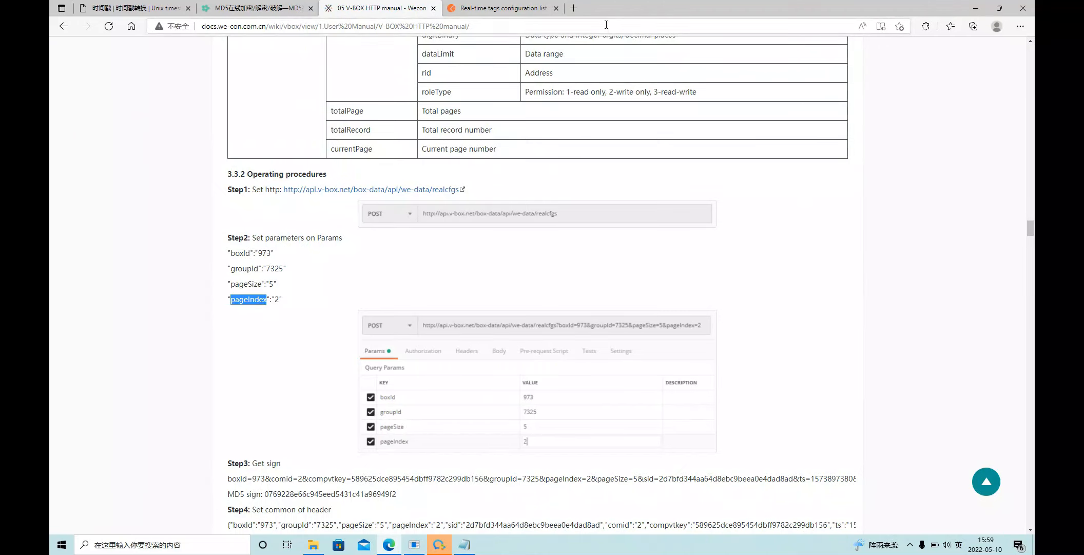
{"action": "left_click", "coordinate": [509, 8]}
{"action": "left_click", "coordinate": [321, 247]}
{"action": "key", "text": "ctrl+v"}
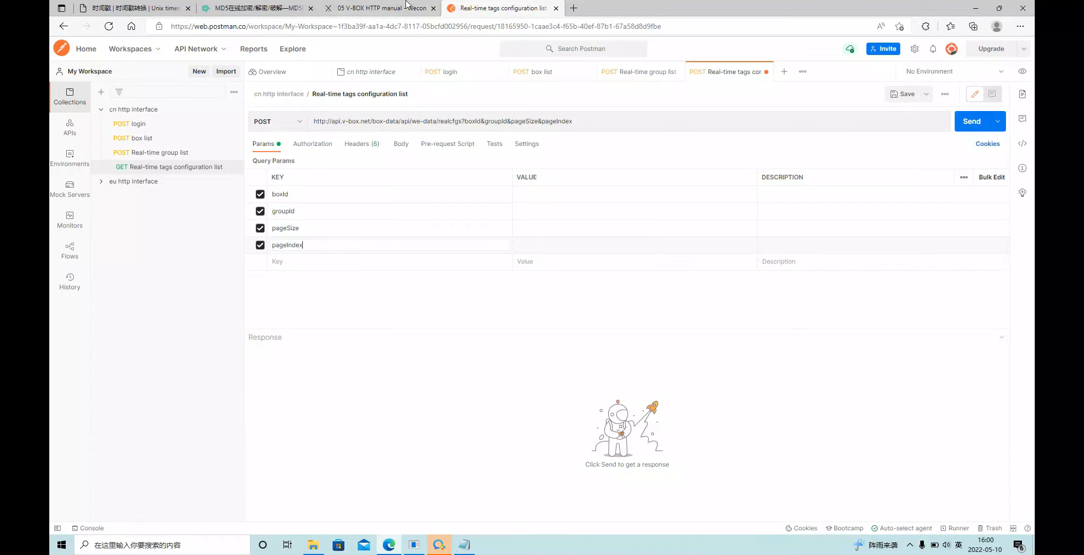
Review the Step2 parameter list and its Description column in the V-BOX manual
{"action": "left_click", "coordinate": [390, 8]}
{"action": "scroll", "coordinate": [250, 374], "scroll_direction": "up", "scroll_amount": 7}
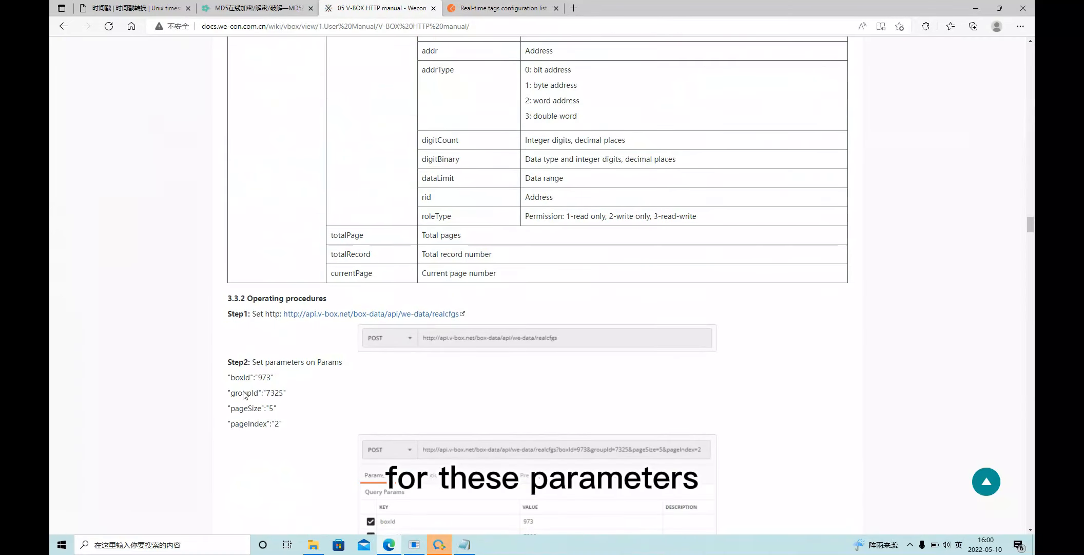
{"action": "scroll", "coordinate": [413, 200], "scroll_direction": "up", "scroll_amount": 5}
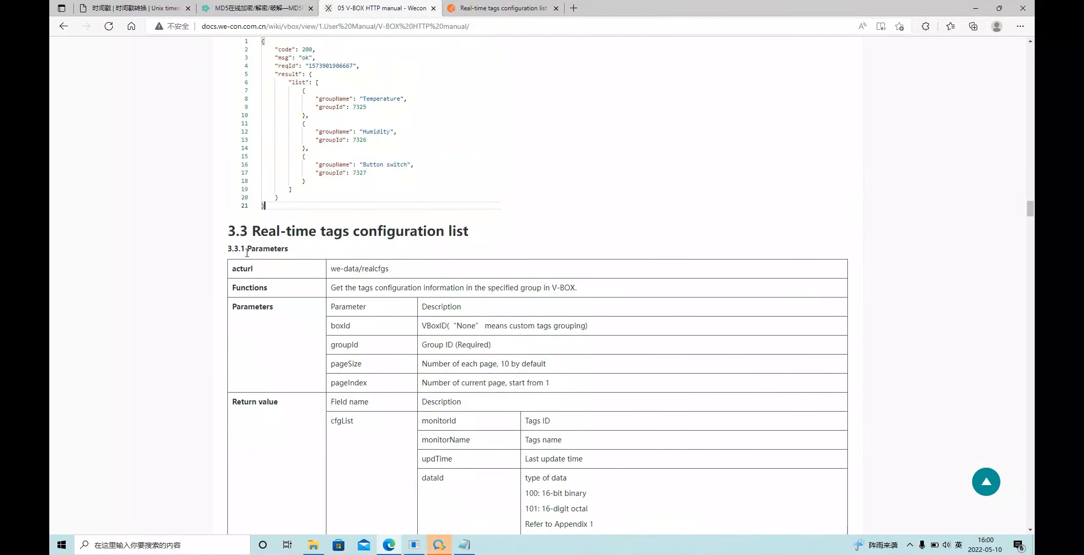
{"action": "left_click_drag", "start_coordinate": [247, 248], "coordinate": [324, 293]}
{"action": "left_click", "coordinate": [322, 307]}
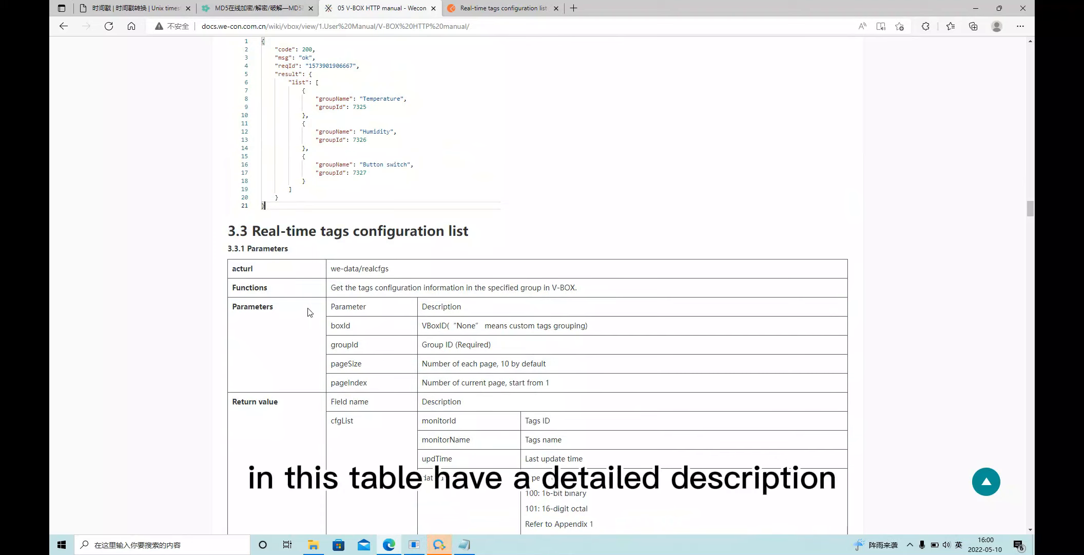
{"action": "double_click", "coordinate": [441, 307]}
{"action": "left_click", "coordinate": [452, 340]}
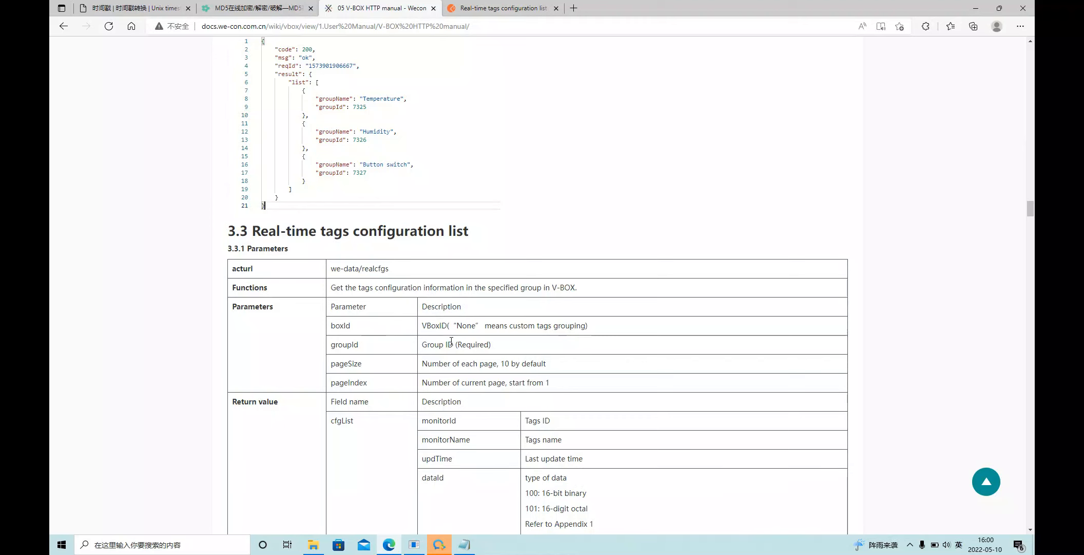
{"action": "scroll", "coordinate": [455, 374], "scroll_direction": "down", "scroll_amount": 10}
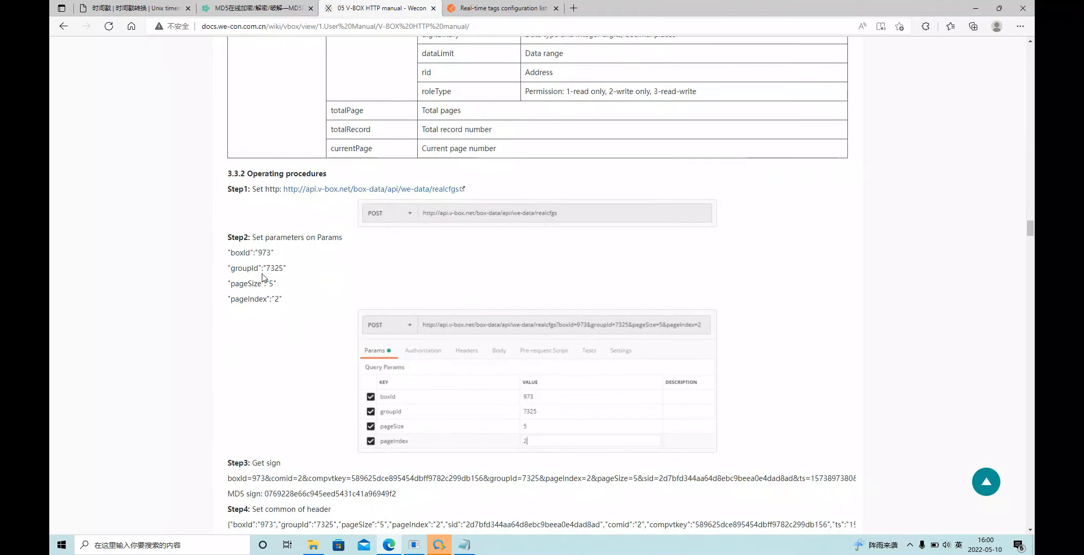
Copy groupId 166105 from the Real-time group list request's response
{"action": "left_click", "coordinate": [496, 6]}
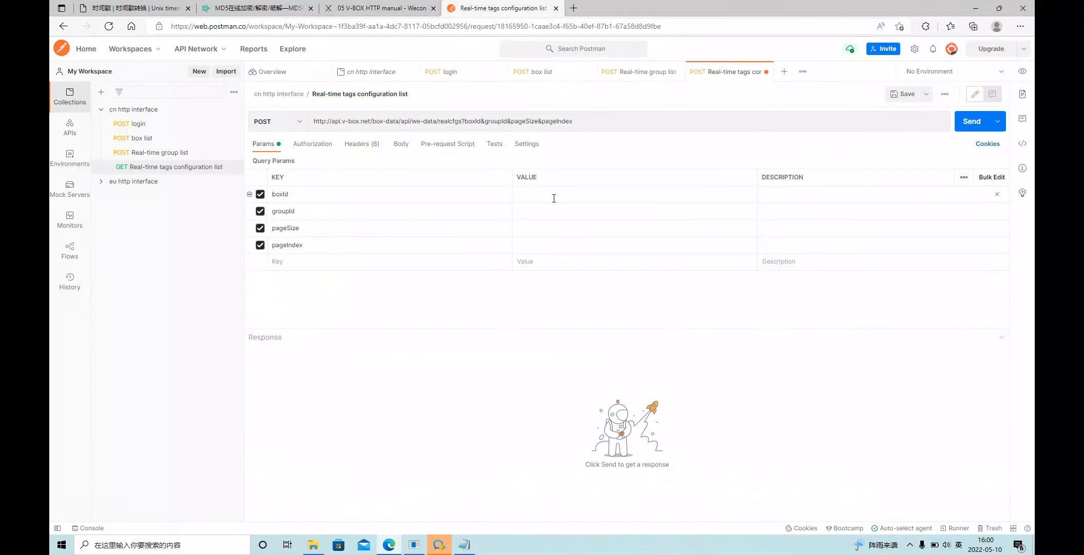
{"action": "left_click", "coordinate": [187, 153]}
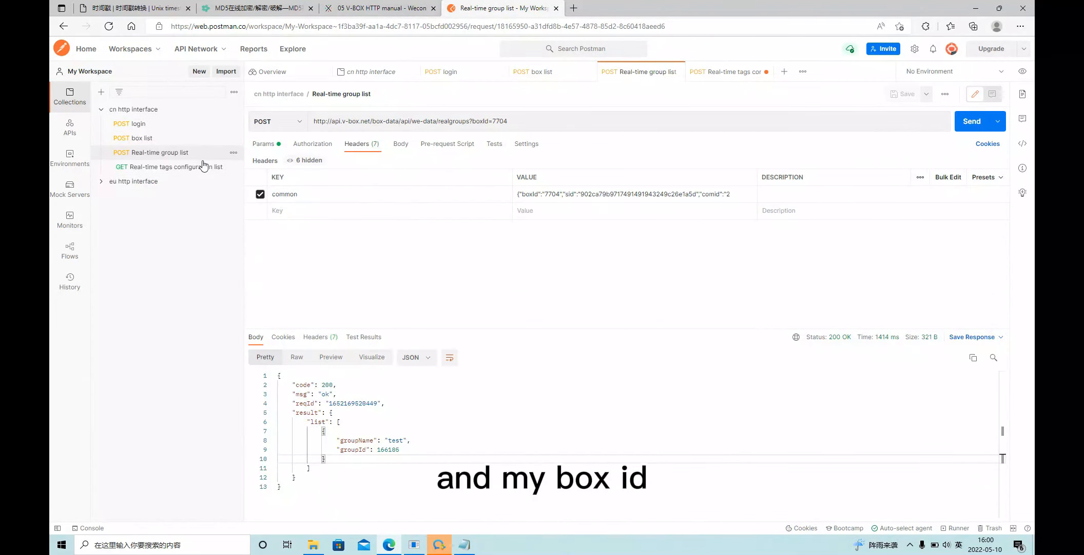
{"action": "double_click", "coordinate": [391, 449]}
{"action": "key", "text": "ctrl+c"}
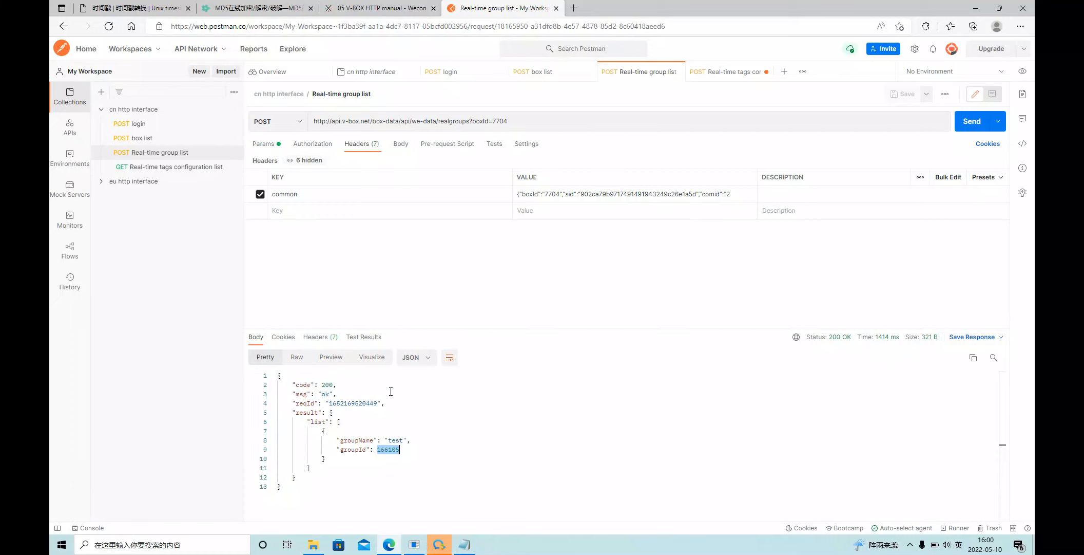
Fill the parameter values: groupId 166105, boxId 7704, pageIndex 1, pageSize 5
{"action": "left_click", "coordinate": [199, 166]}
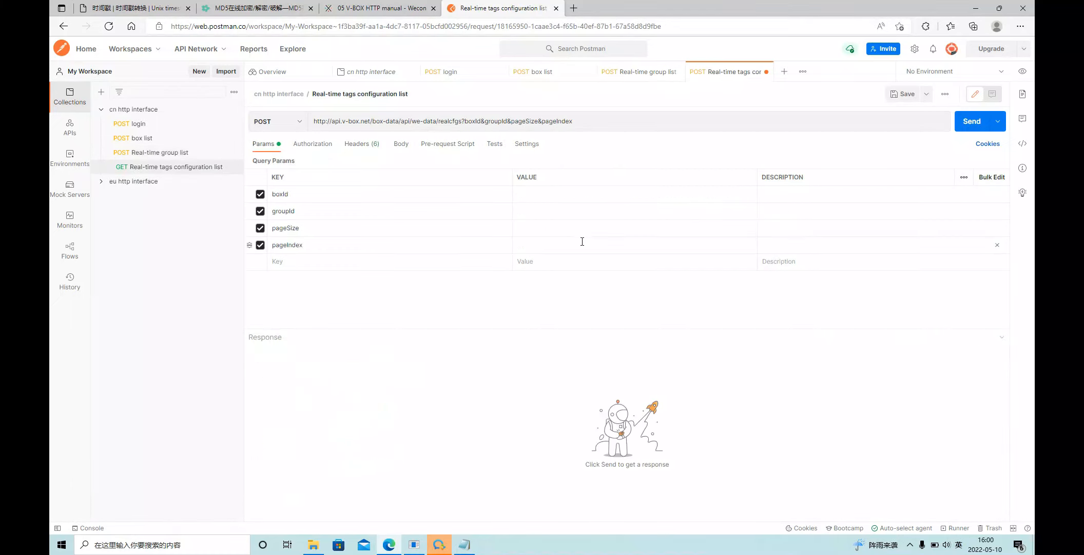
{"action": "key", "text": "ctrl+v"}
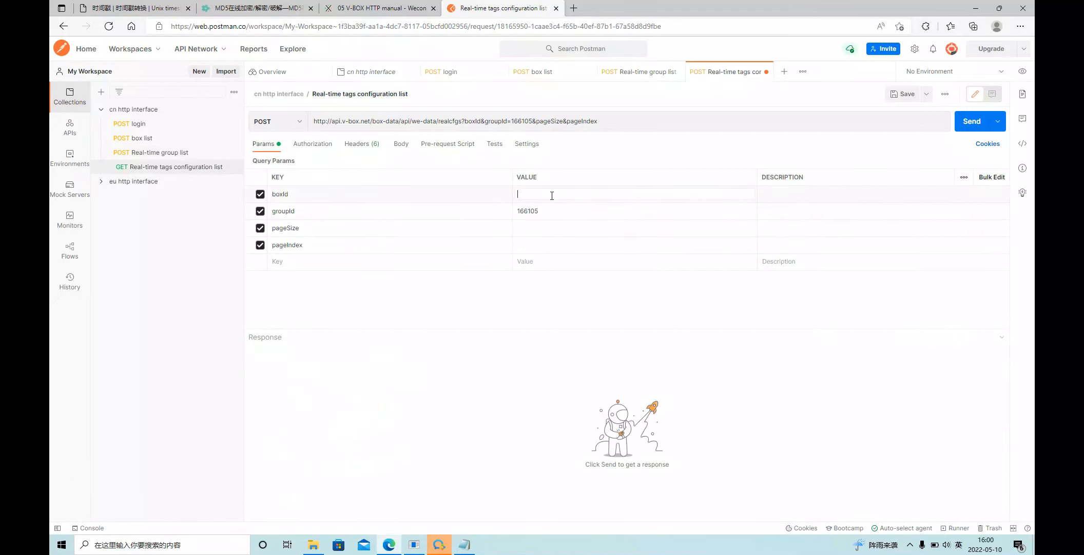
{"action": "type", "text": "770"}
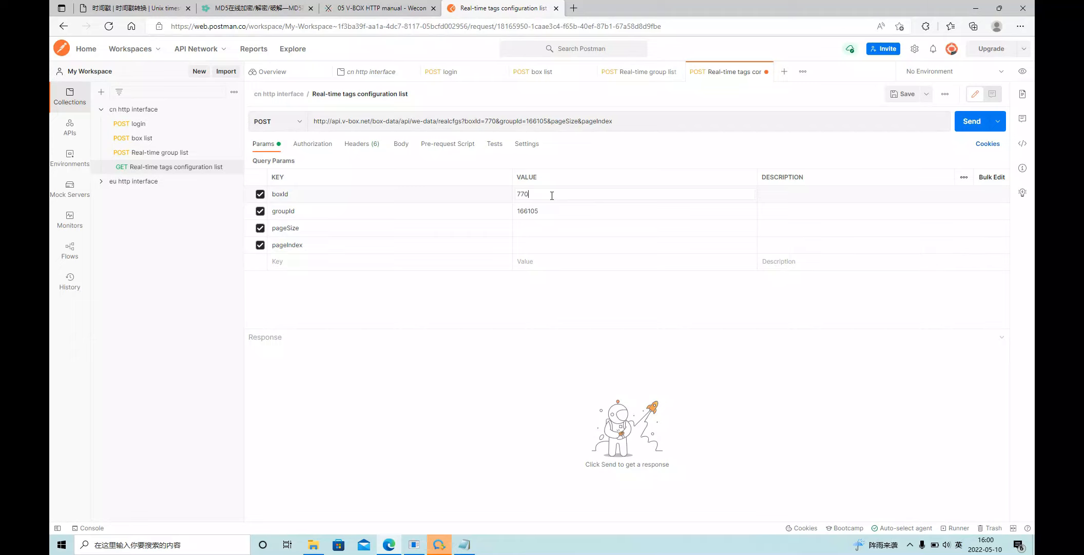
{"action": "type", "text": "41"}
{"action": "key", "text": "BackSpace"}
{"action": "type", "text": "5"}
Copy the Step3 example sign string from the V-BOX manual
{"action": "left_click", "coordinate": [274, 120]}
{"action": "left_click", "coordinate": [381, 8]}
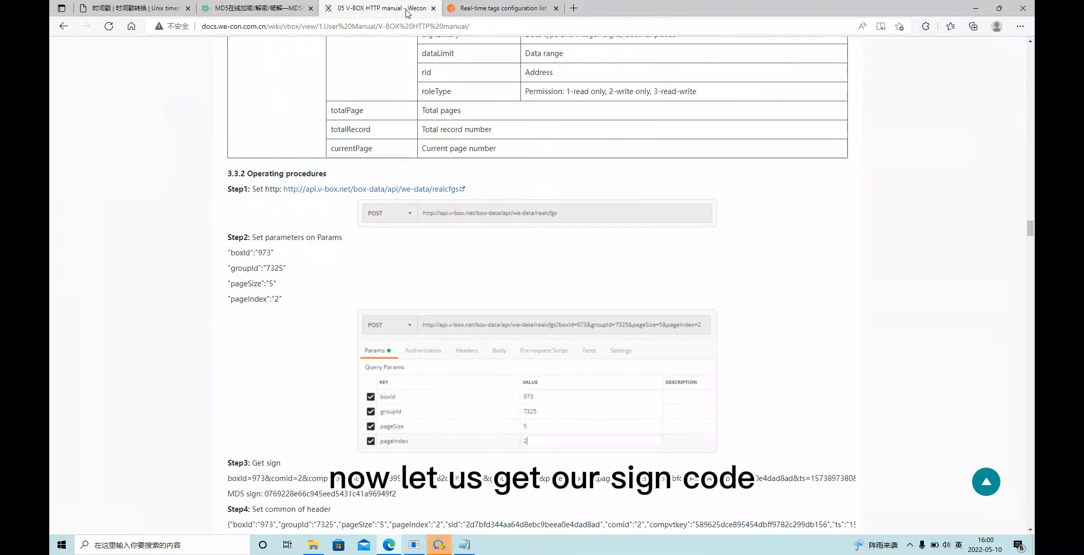
{"action": "scroll", "coordinate": [295, 334], "scroll_direction": "down", "scroll_amount": 3}
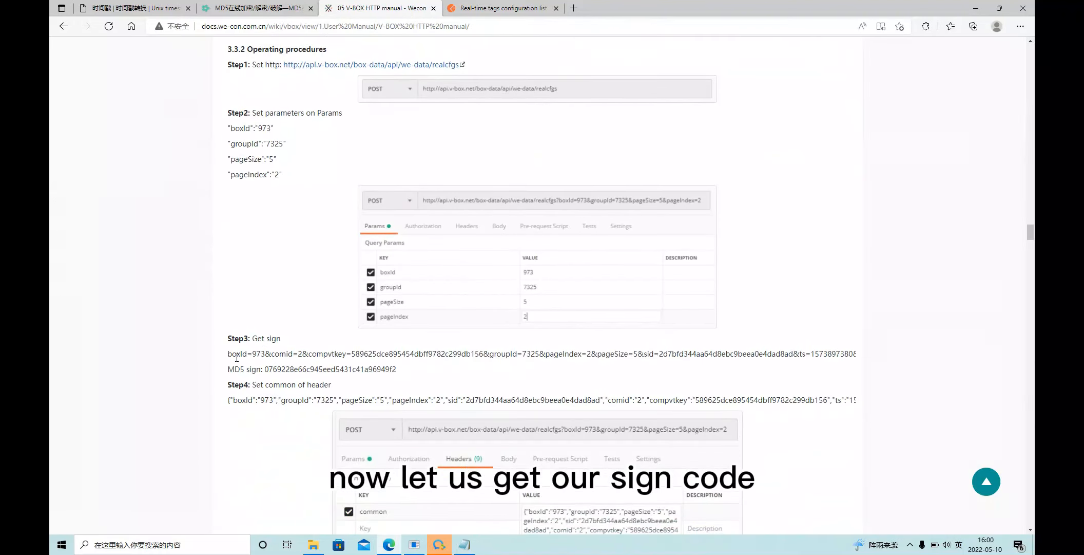
{"action": "left_click_drag", "start_coordinate": [228, 353], "coordinate": [852, 353]}
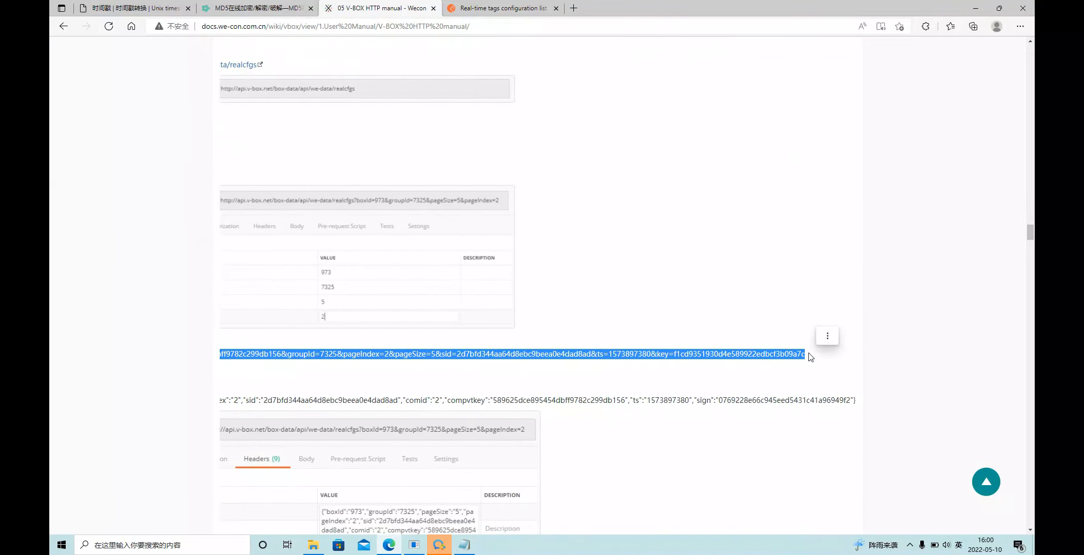
Paste the sign string into the MD5 tool and change boxId 973 to 7704
{"action": "left_click", "coordinate": [501, 8]}
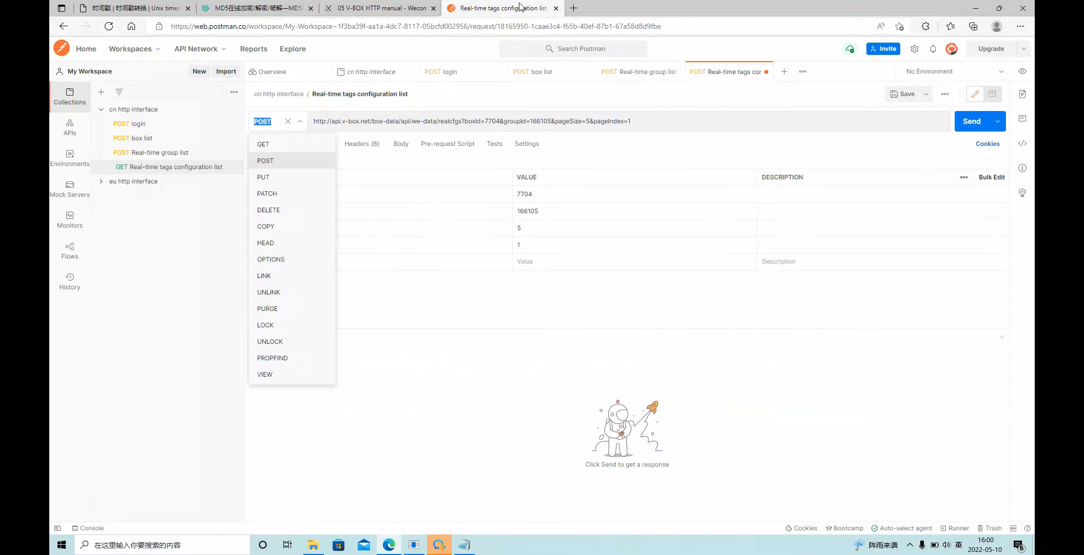
{"action": "left_click", "coordinate": [244, 4]}
{"action": "left_click", "coordinate": [352, 249]}
{"action": "key", "text": "ctrl+a"}
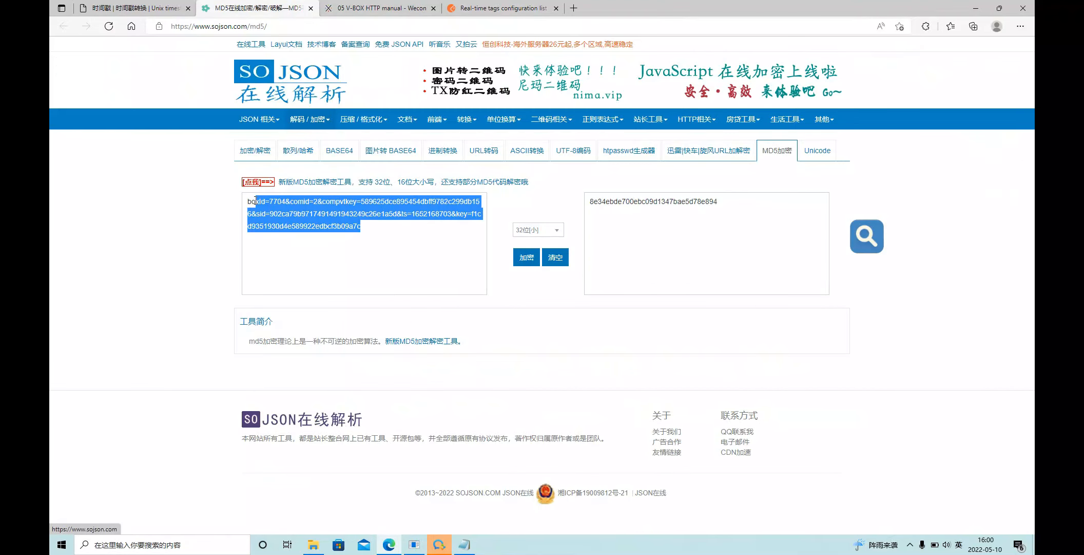
{"action": "key", "text": "ctrl+v"}
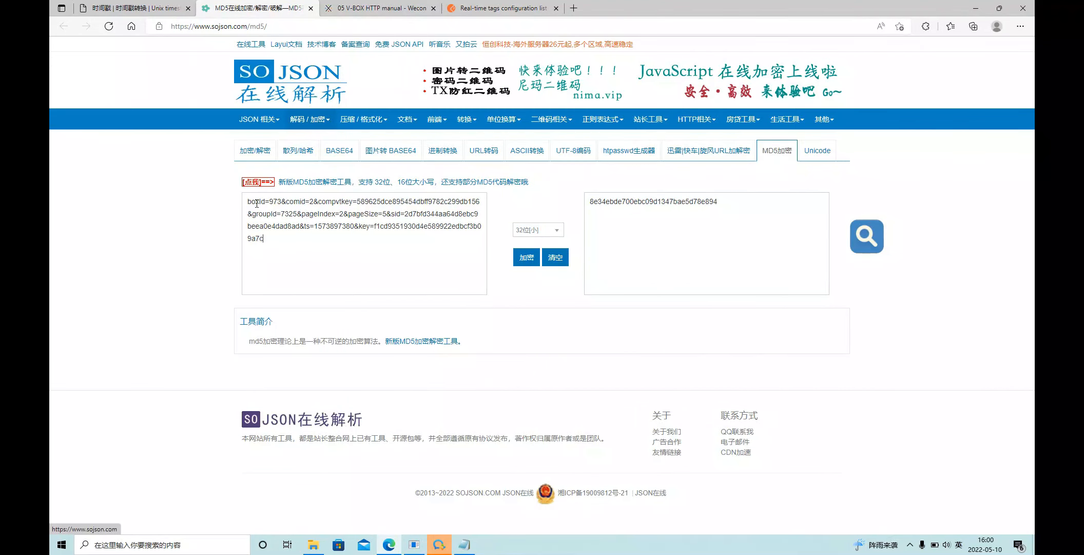
{"action": "double_click", "coordinate": [274, 201]}
{"action": "type", "text": "7704"}
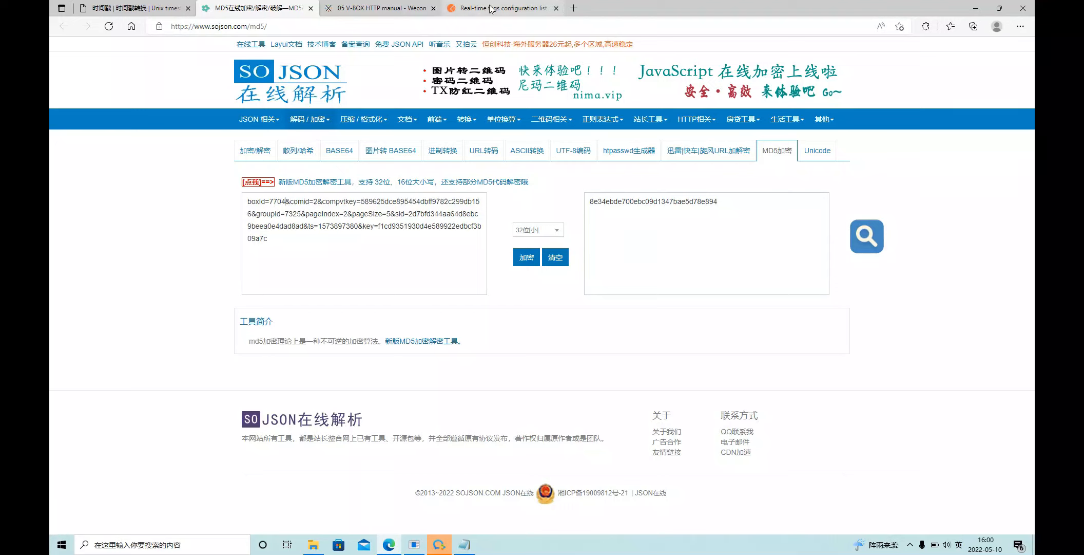
Replace groupId 7325 in the string with 166105 copied from the Postman request
{"action": "double_click", "coordinate": [293, 213]}
{"action": "left_click", "coordinate": [534, 9]}
{"action": "left_click", "coordinate": [300, 122]}
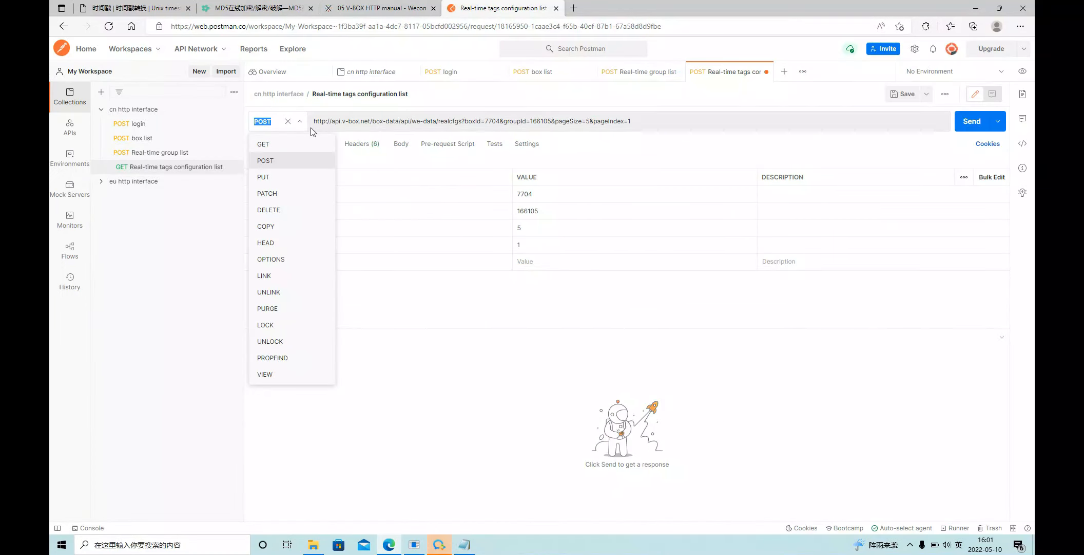
{"action": "left_click", "coordinate": [526, 216]}
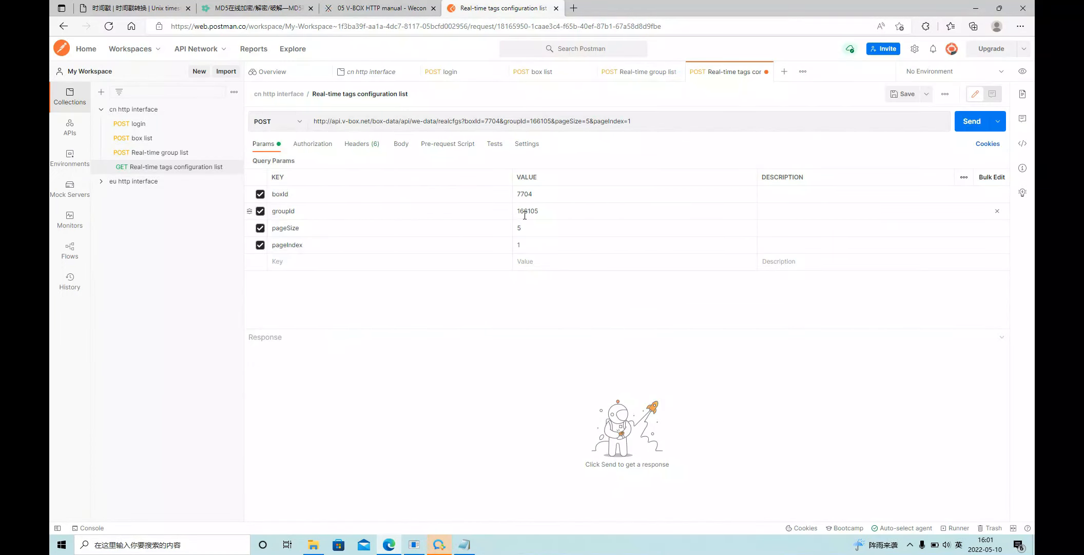
{"action": "double_click", "coordinate": [526, 216]}
{"action": "key", "text": "ctrl+c"}
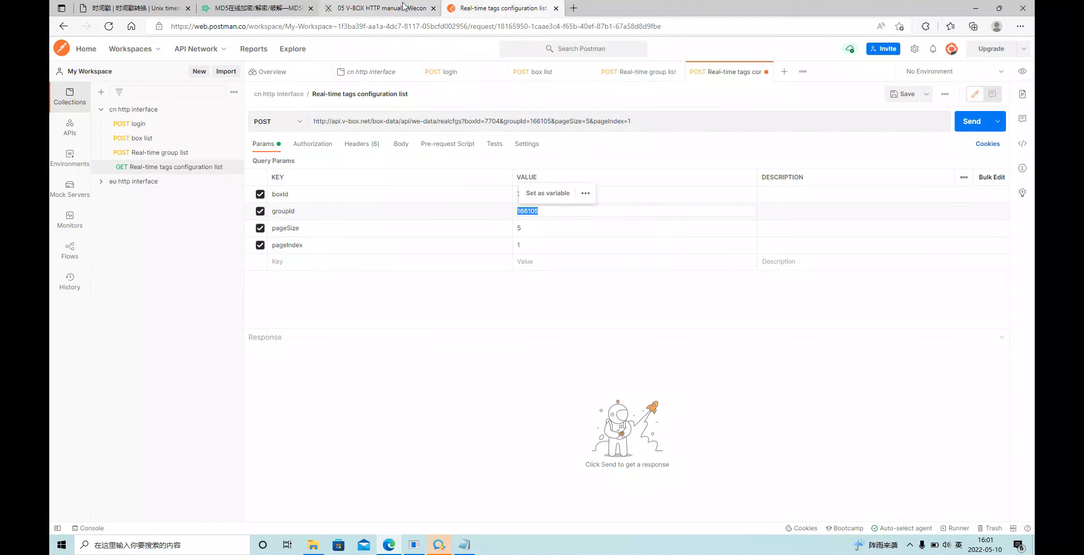
{"action": "left_click", "coordinate": [403, 8]}
{"action": "left_click", "coordinate": [301, 8]}
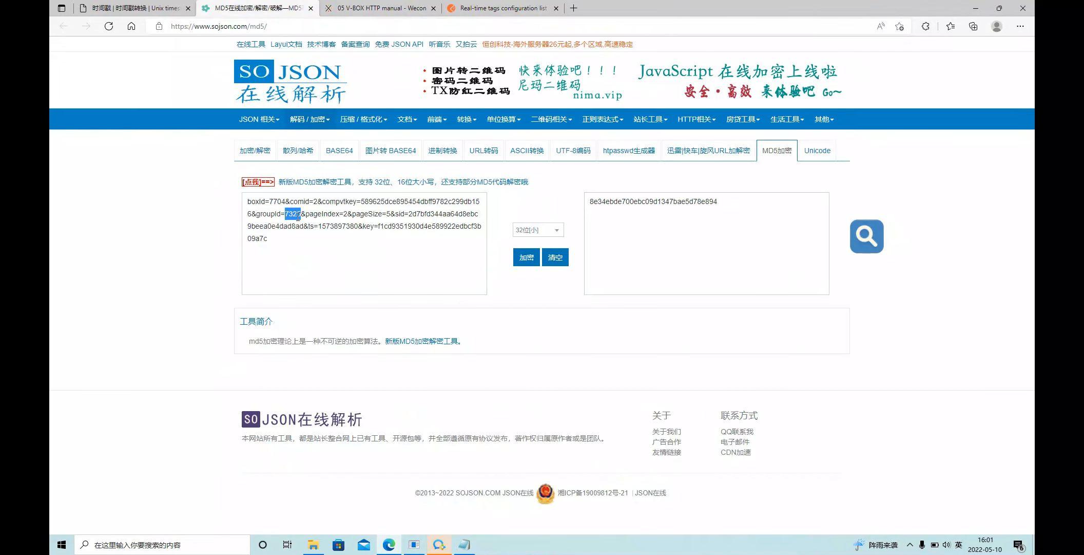
{"action": "key", "text": "ctrl+v"}
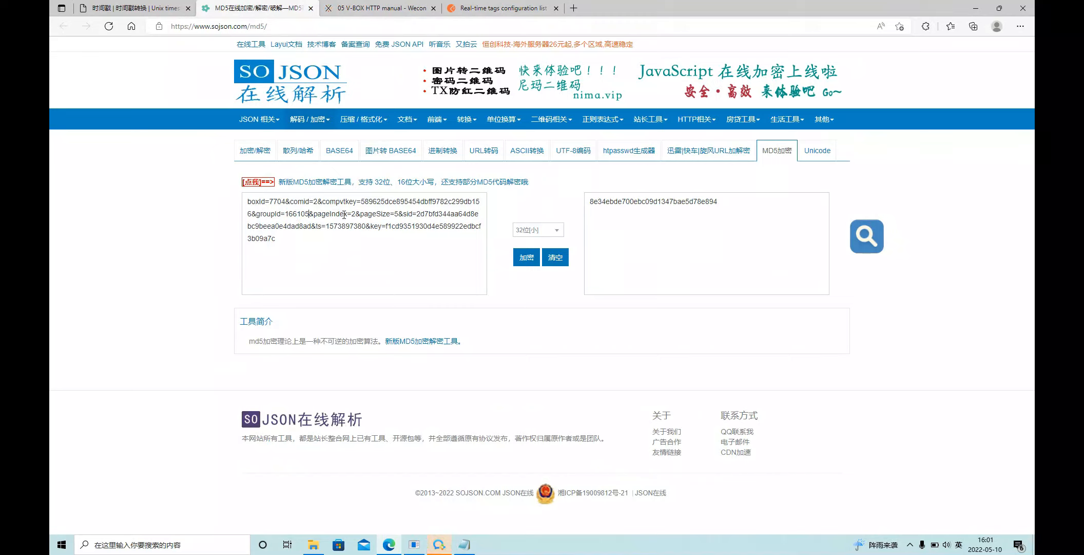
{"action": "left_click_drag", "start_coordinate": [360, 213], "coordinate": [352, 213]}
{"action": "left_click", "coordinate": [465, 544]}
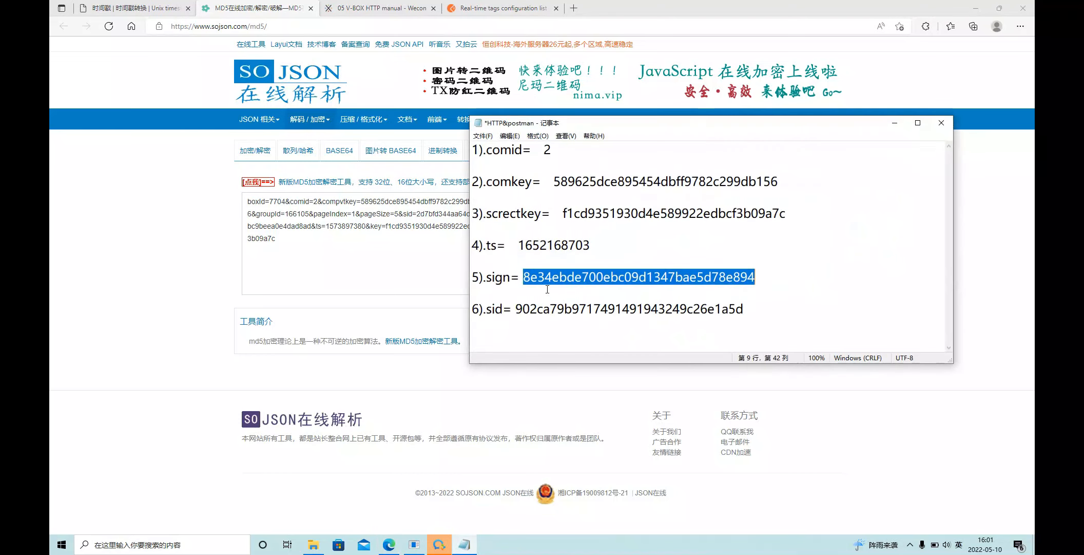
{"action": "double_click", "coordinate": [568, 307]}
{"action": "key", "text": "ctrl+c"}
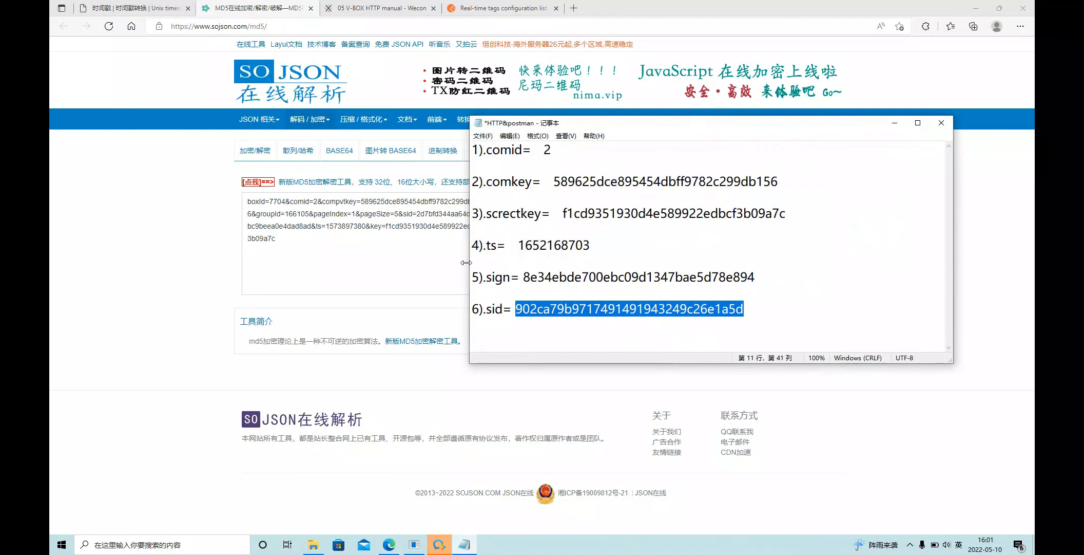
{"action": "double_click", "coordinate": [441, 217]}
{"action": "key", "text": "ctrl+v"}
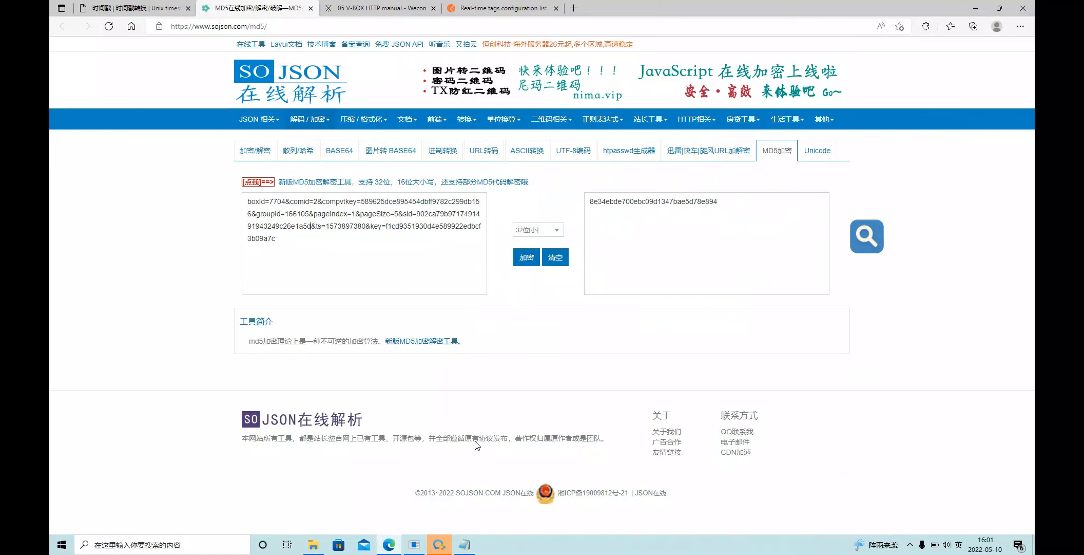
{"action": "left_click", "coordinate": [464, 544]}
{"action": "double_click", "coordinate": [545, 245]}
{"action": "key", "text": "ctrl+c"}
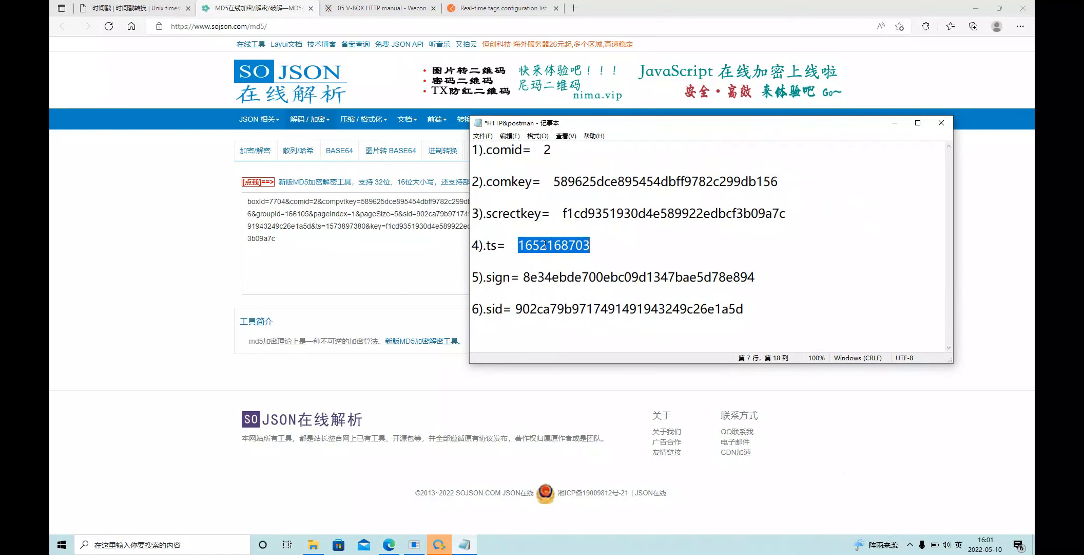
{"action": "double_click", "coordinate": [343, 224]}
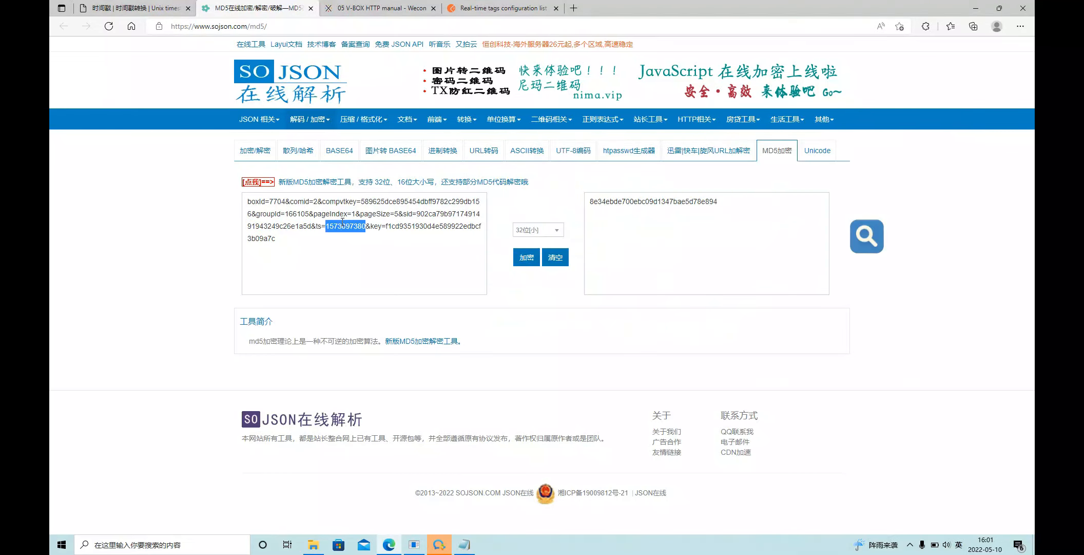
{"action": "key", "text": "ctrl+v"}
{"action": "left_click", "coordinate": [537, 256]}
{"action": "double_click", "coordinate": [642, 204]}
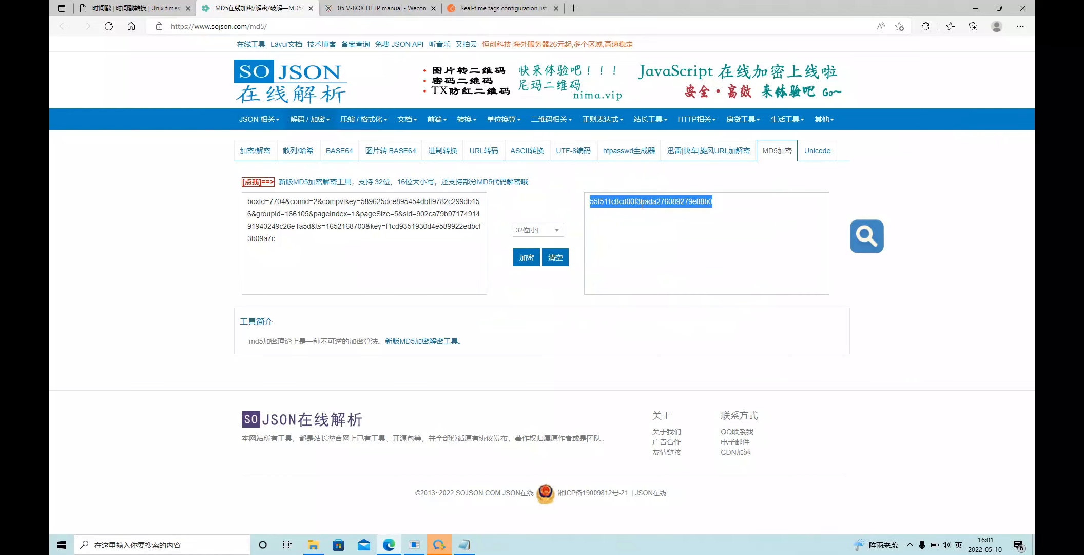
{"action": "left_click", "coordinate": [465, 545]}
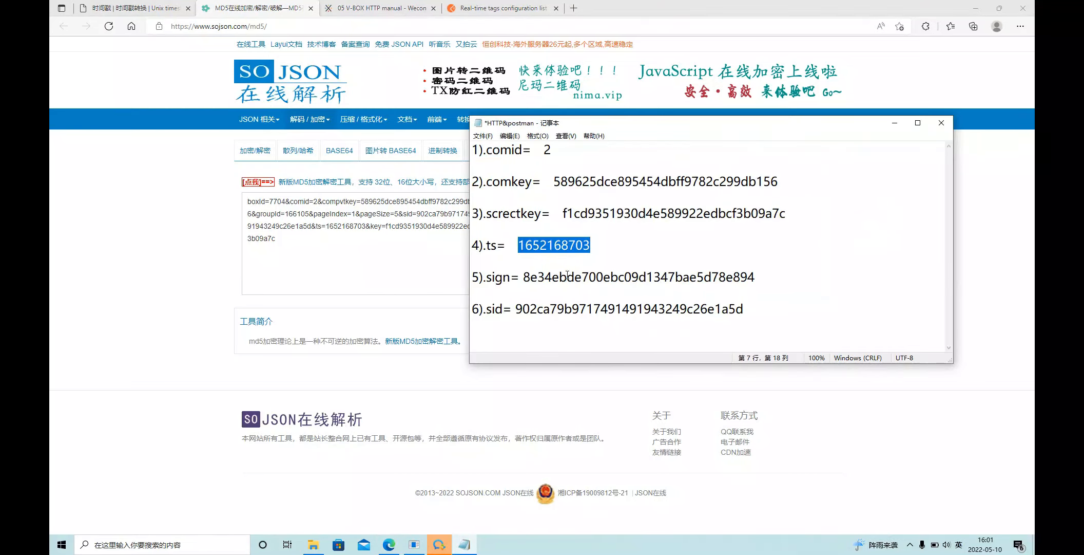
{"action": "double_click", "coordinate": [606, 276]}
{"action": "left_click", "coordinate": [435, 248]}
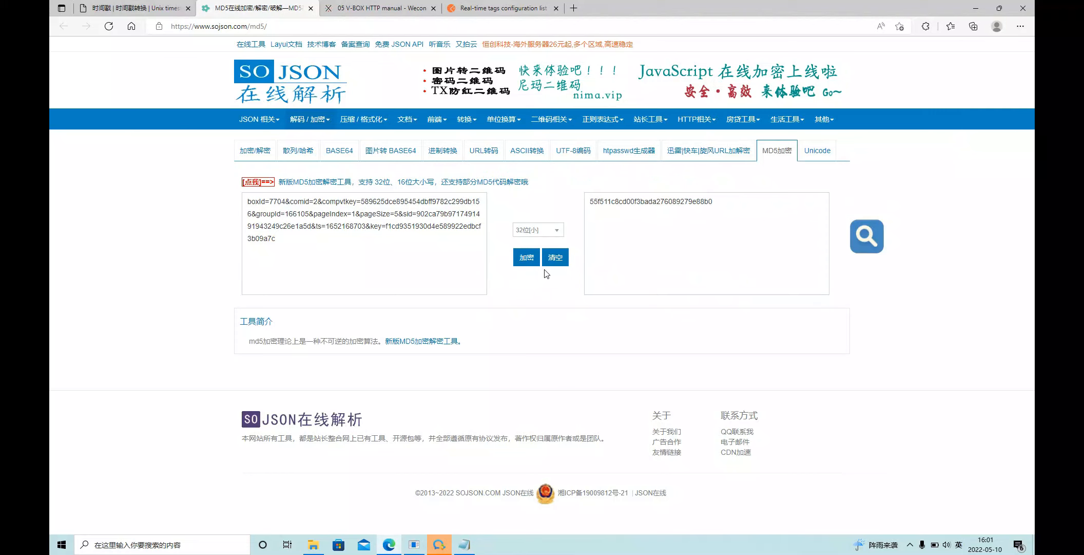
Copy the manual's example header JSON and paste it as a new header named 'common'
{"action": "left_click", "coordinate": [519, 8]}
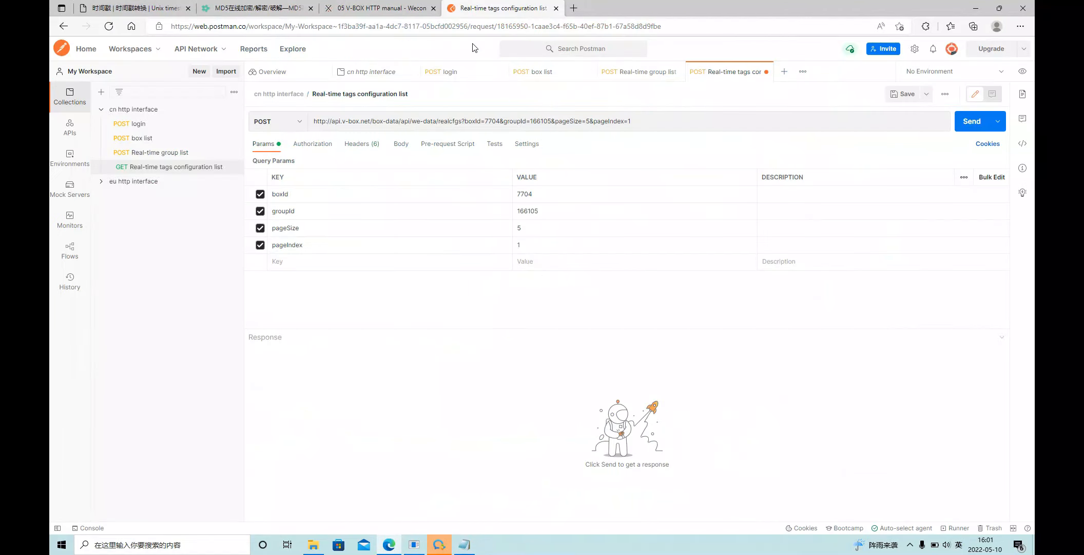
{"action": "left_click", "coordinate": [385, 7]}
{"action": "left_click_drag", "start_coordinate": [381, 395], "coordinate": [856, 400]}
{"action": "left_click", "coordinate": [283, 400]}
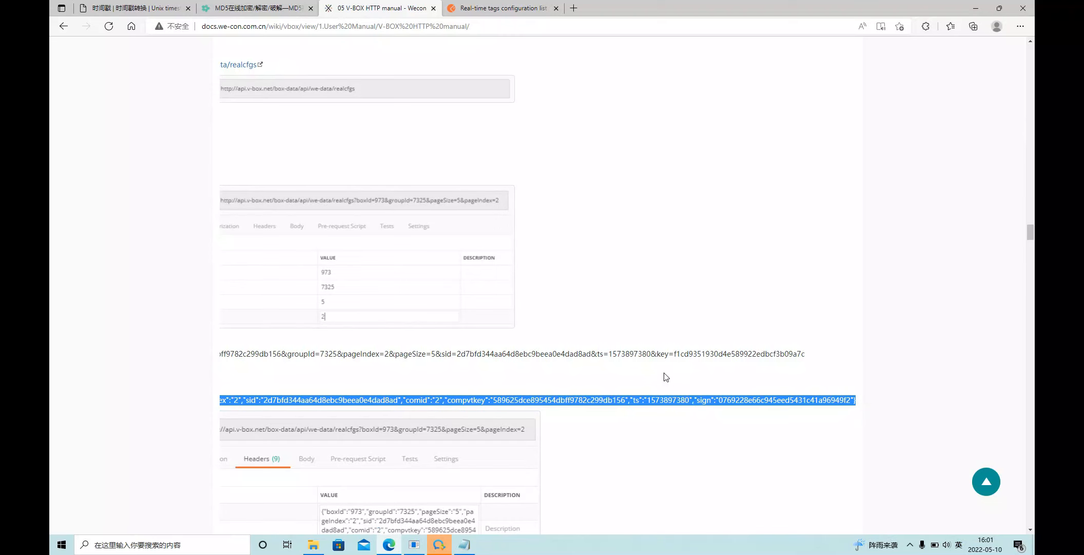
{"action": "left_click", "coordinate": [477, 8]}
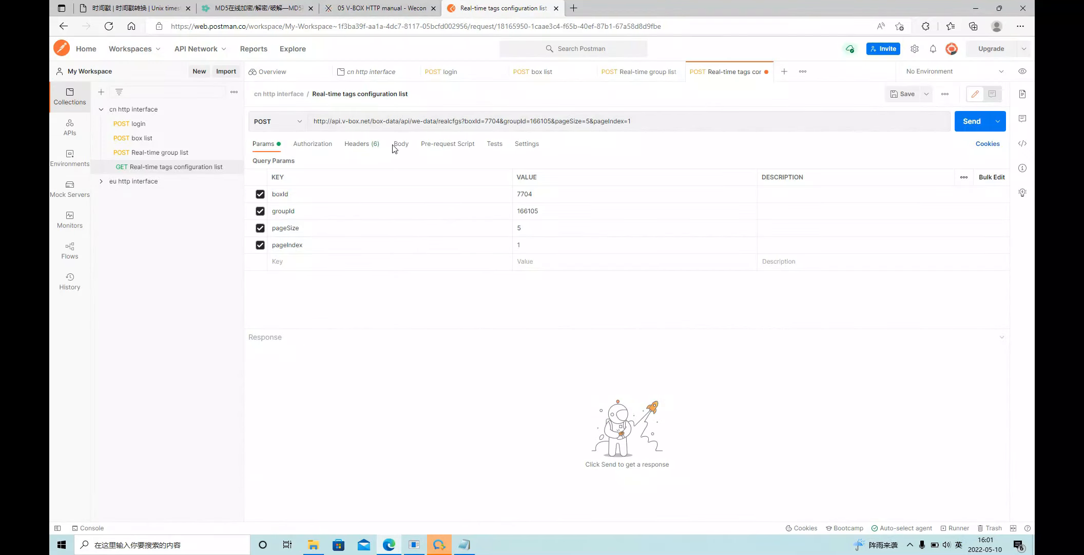
{"action": "left_click", "coordinate": [368, 145]}
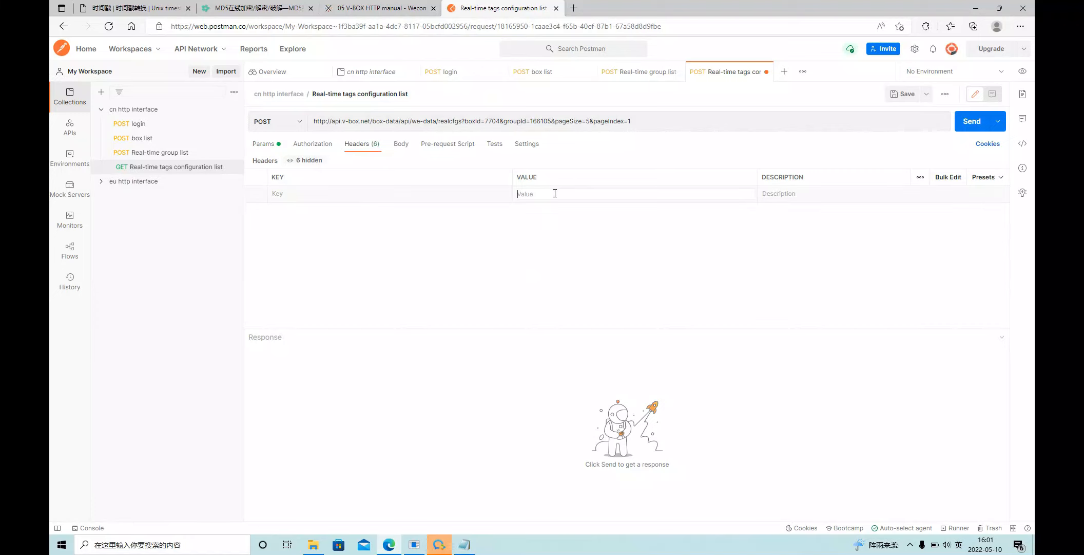
{"action": "key", "text": "ctrl+v"}
{"action": "left_click", "coordinate": [466, 200]}
{"action": "type", "text": "comm"}
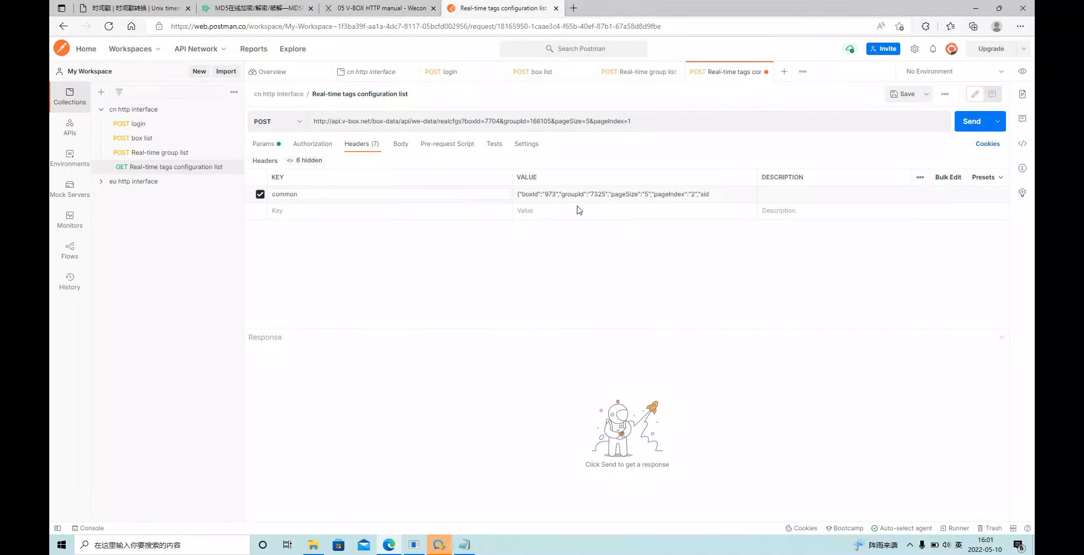
In the common header JSON, set boxId 7704, groupId 166105 and pageIndex 1
{"action": "double_click", "coordinate": [551, 194]}
{"action": "type", "text": "7704"}
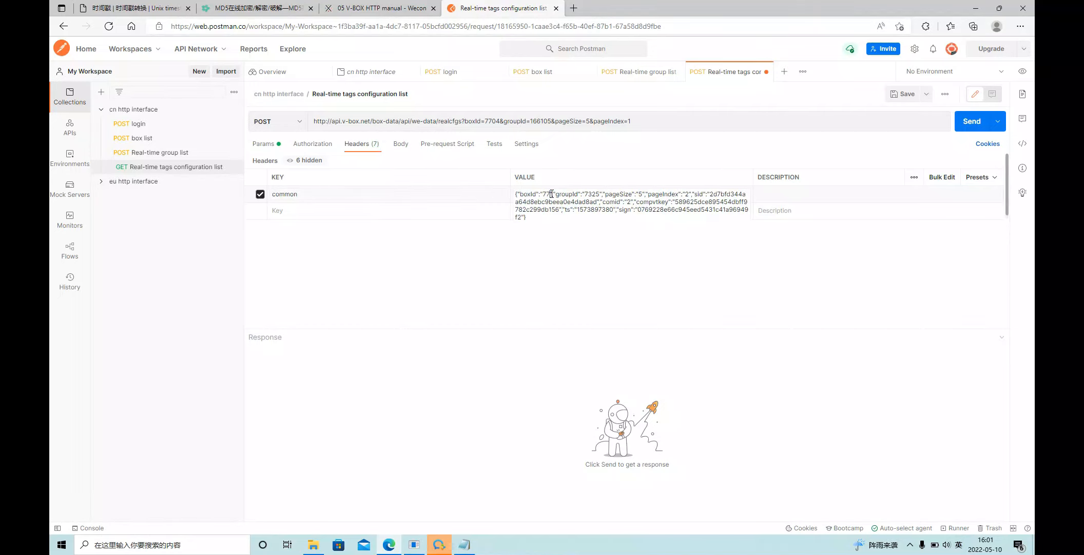
{"action": "left_click", "coordinate": [272, 143]}
{"action": "double_click", "coordinate": [537, 214]}
{"action": "key", "text": "ctrl+c"}
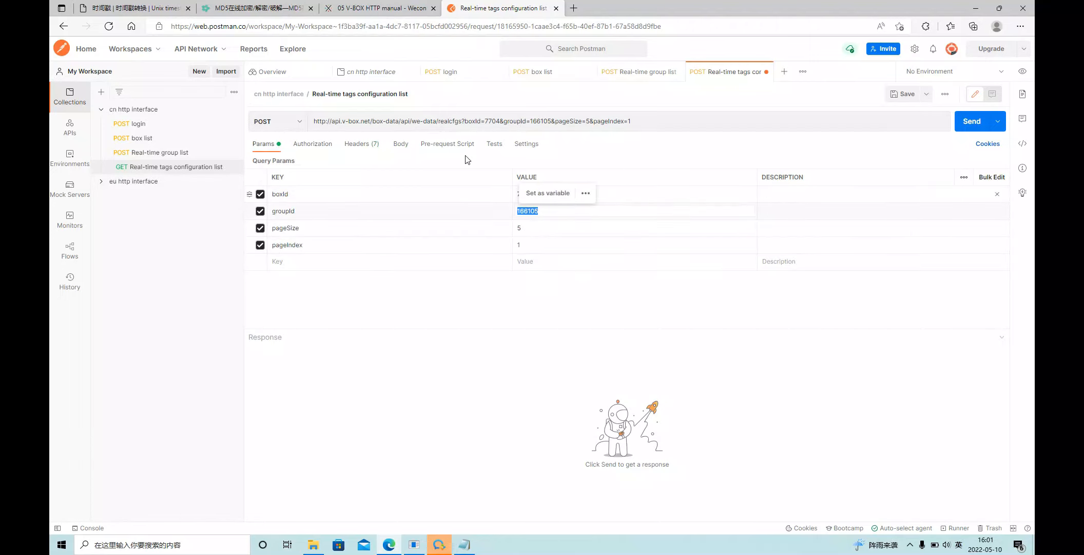
{"action": "left_click", "coordinate": [361, 144]}
{"action": "double_click", "coordinate": [600, 193]}
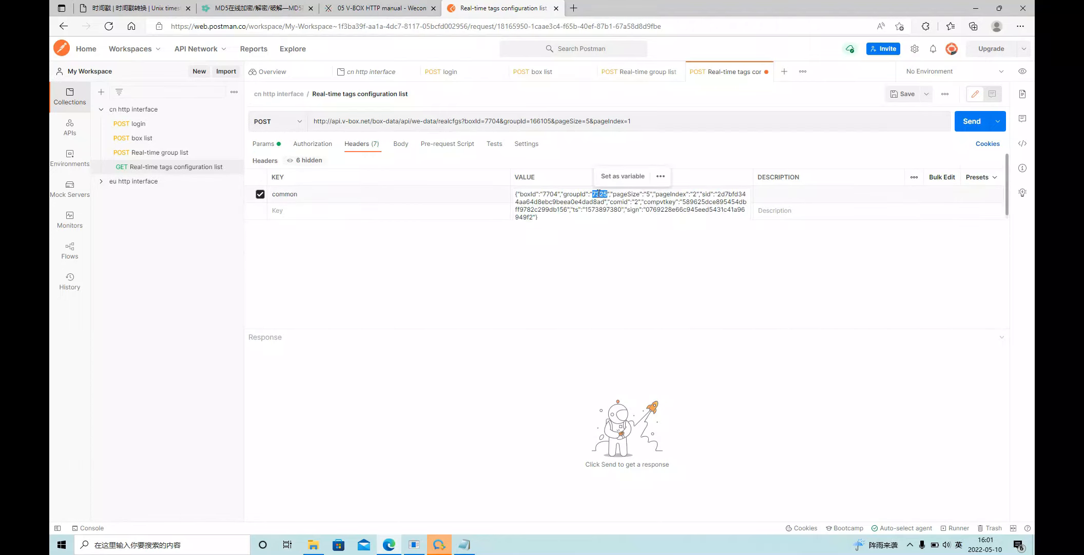
{"action": "key", "text": "ctrl+v"}
{"action": "double_click", "coordinate": [703, 194]}
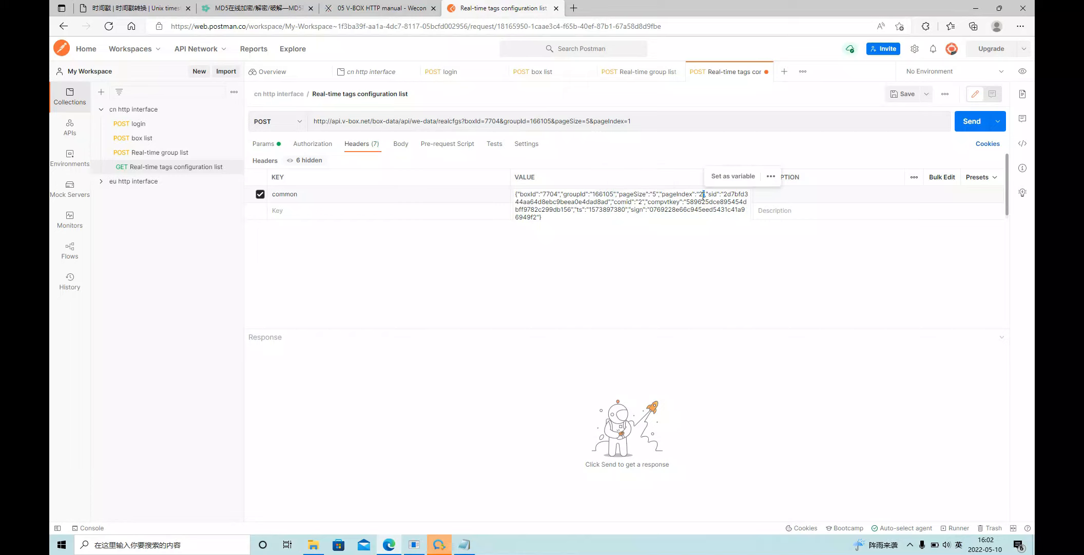
{"action": "left_click", "coordinate": [703, 194]}
{"action": "key", "text": "BackSpace"}
{"action": "type", "text": "1"}
Replace the header's sid with the current sid copied from the notes
{"action": "left_click", "coordinate": [474, 543]}
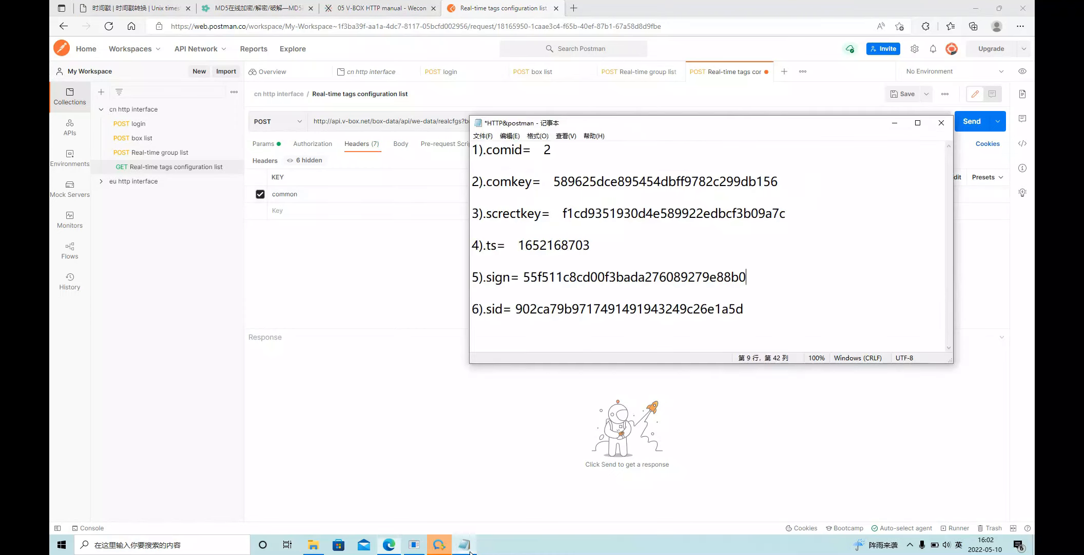
{"action": "double_click", "coordinate": [557, 310]}
{"action": "key", "text": "ctrl+c"}
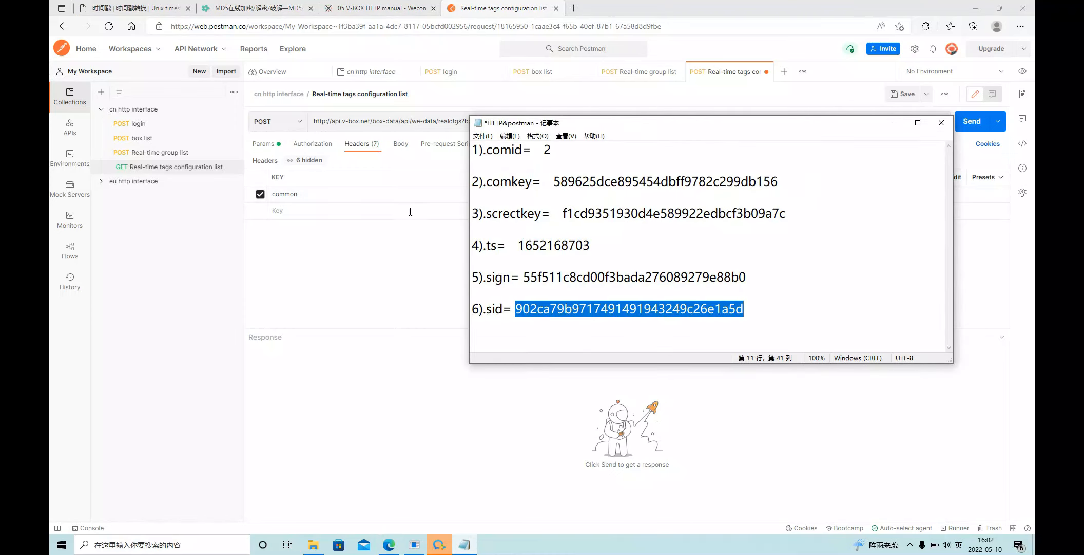
{"action": "key", "text": "alt+Tab"}
{"action": "left_click", "coordinate": [737, 195]}
{"action": "double_click", "coordinate": [738, 195]}
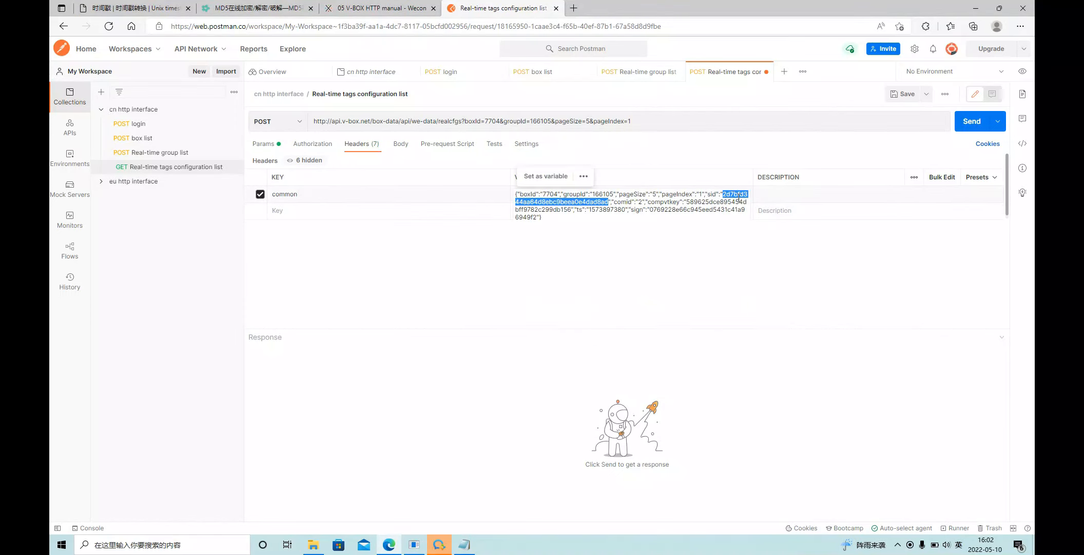
{"action": "key", "text": "ctrl+v"}
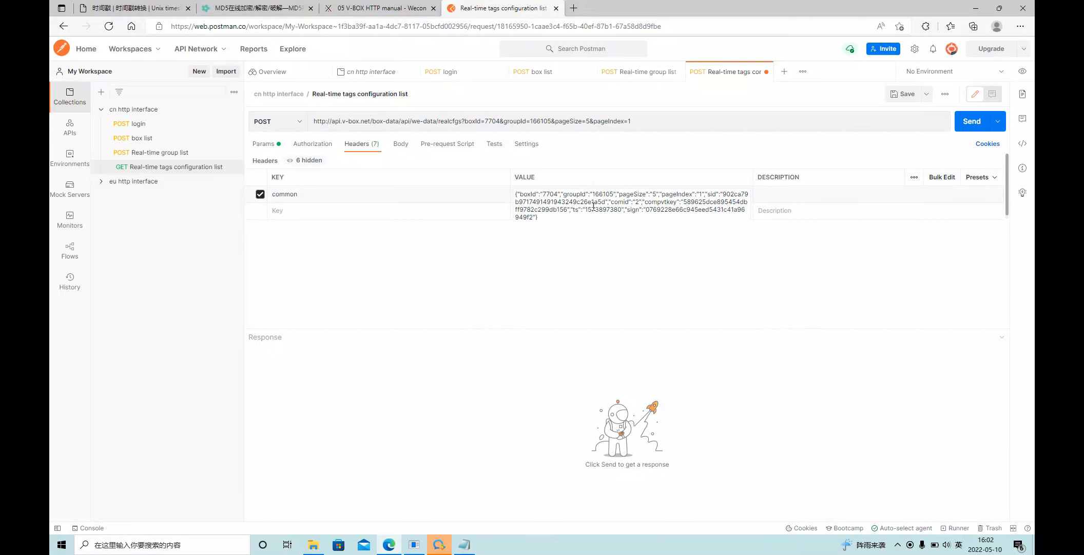
{"action": "left_click", "coordinate": [464, 545]}
{"action": "double_click", "coordinate": [540, 244]}
{"action": "key", "text": "ctrl+c"}
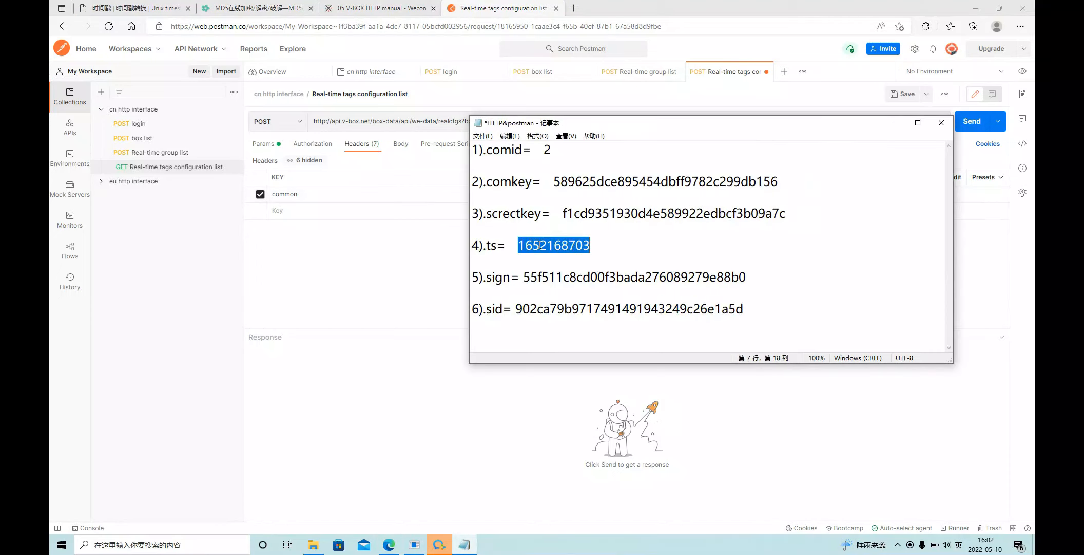
{"action": "left_click", "coordinate": [431, 197]}
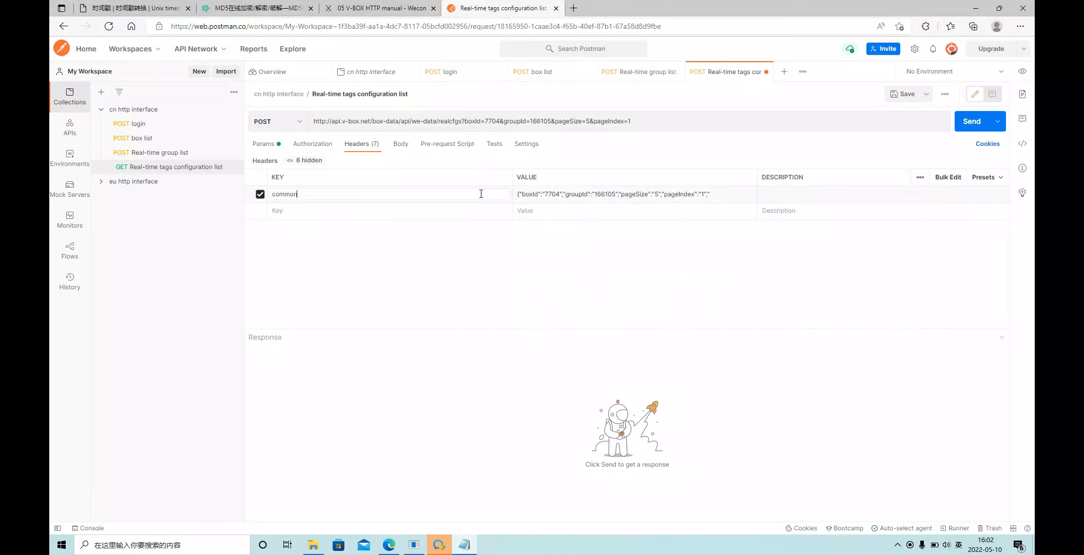
{"action": "left_click", "coordinate": [585, 197]}
{"action": "double_click", "coordinate": [601, 210]}
{"action": "key", "text": "ctrl+v"}
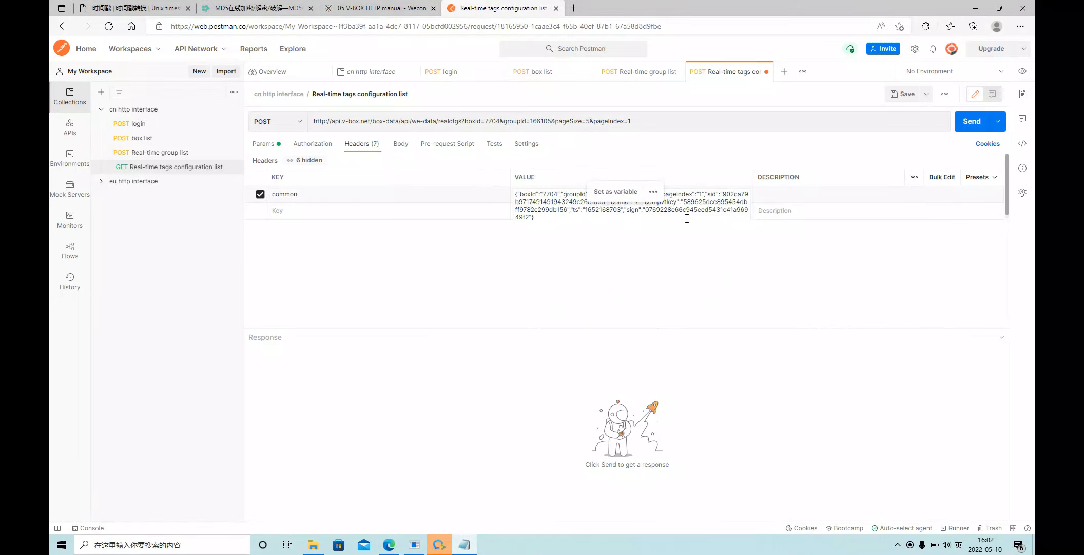
Replace the header's sign with the new MD5 hash from the notes and save the request
{"action": "left_click", "coordinate": [464, 542]}
{"action": "left_click", "coordinate": [470, 546]}
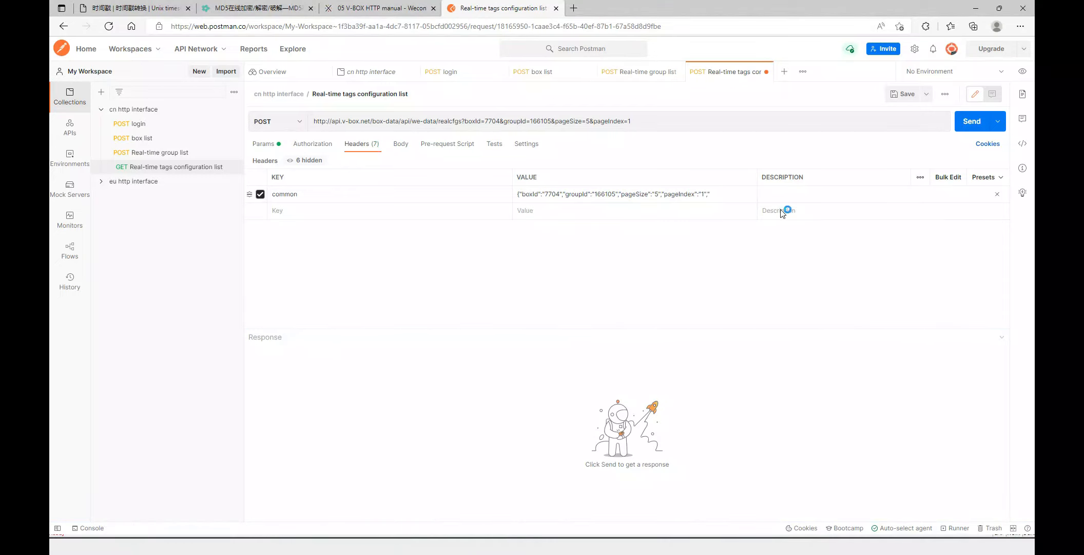
{"action": "left_click", "coordinate": [985, 9]}
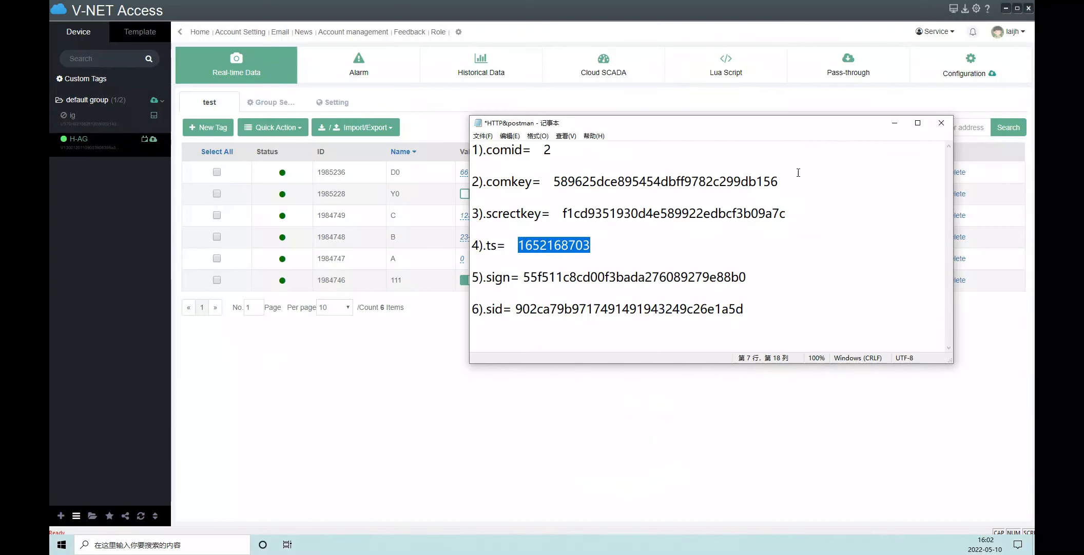
{"action": "left_click", "coordinate": [568, 304]}
{"action": "double_click", "coordinate": [582, 276]}
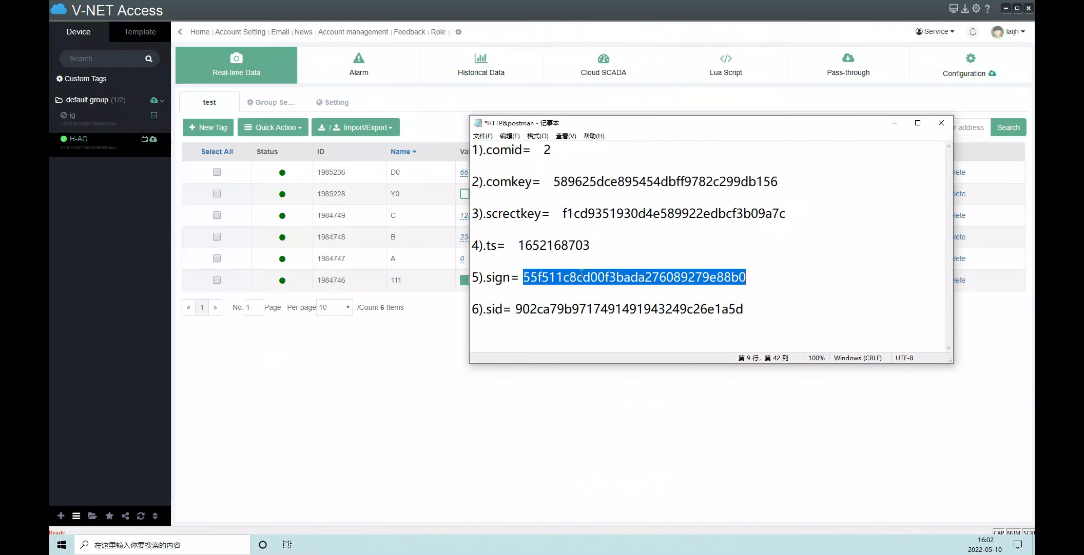
{"action": "left_click", "coordinate": [1007, 8]}
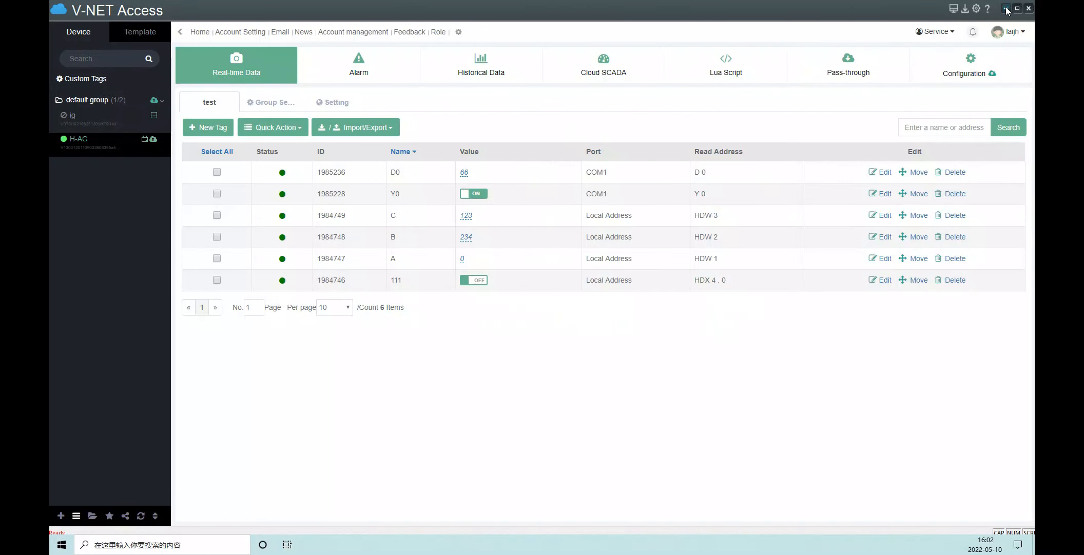
{"action": "left_click", "coordinate": [895, 123]}
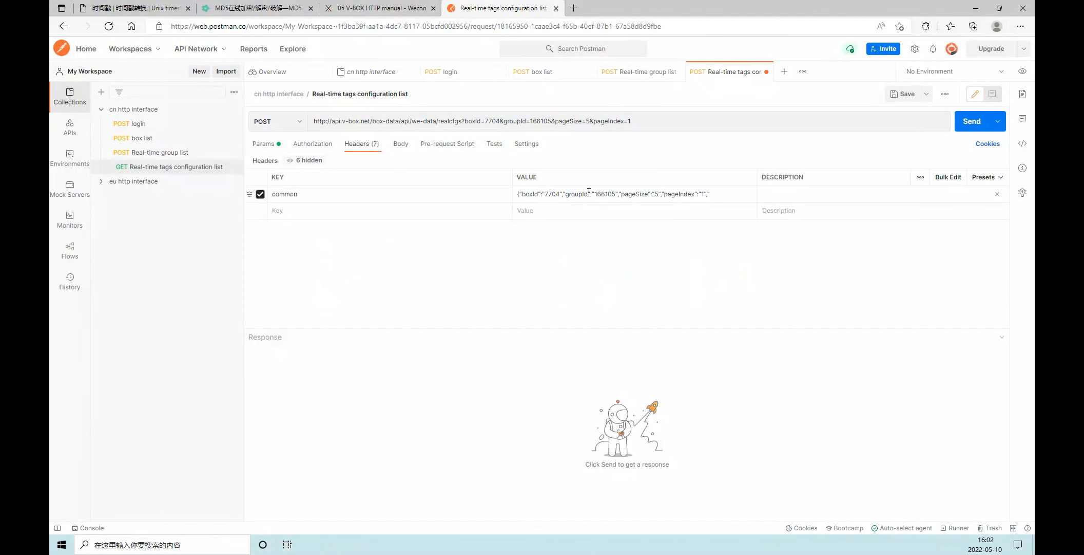
{"action": "left_click", "coordinate": [647, 195]}
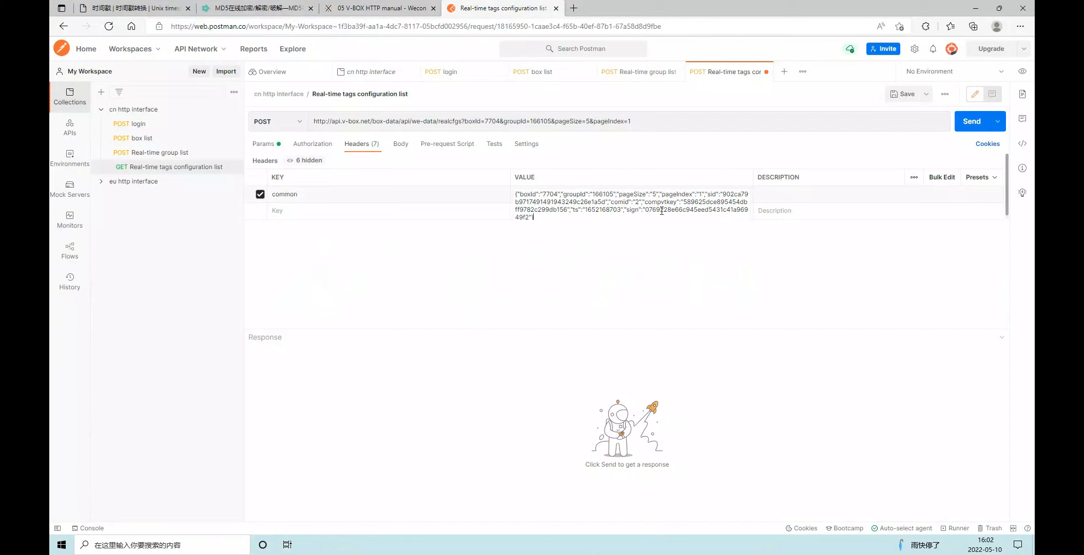
{"action": "double_click", "coordinate": [663, 209]}
{"action": "key", "text": "ctrl+v"}
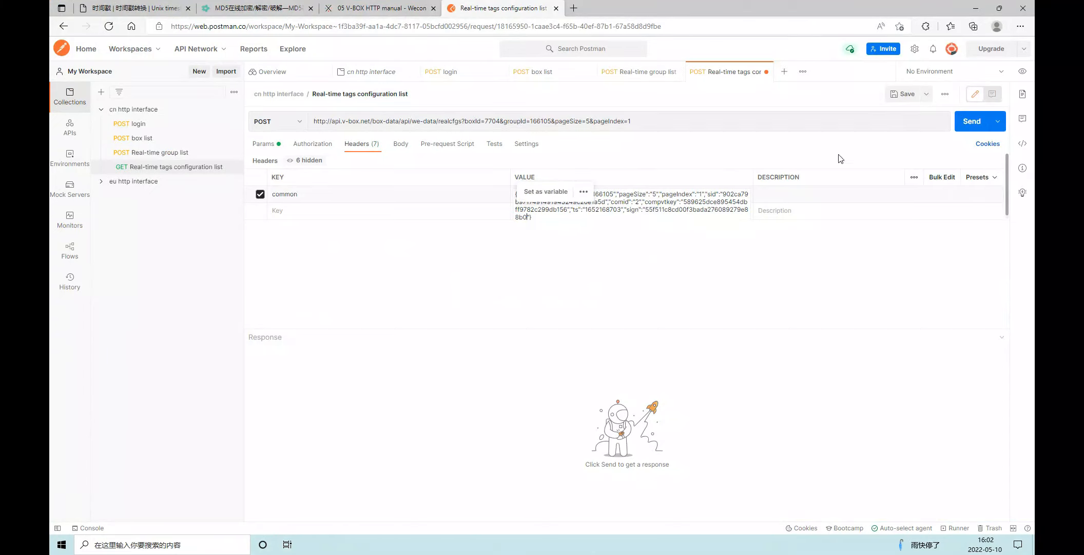
{"action": "left_click", "coordinate": [905, 97]}
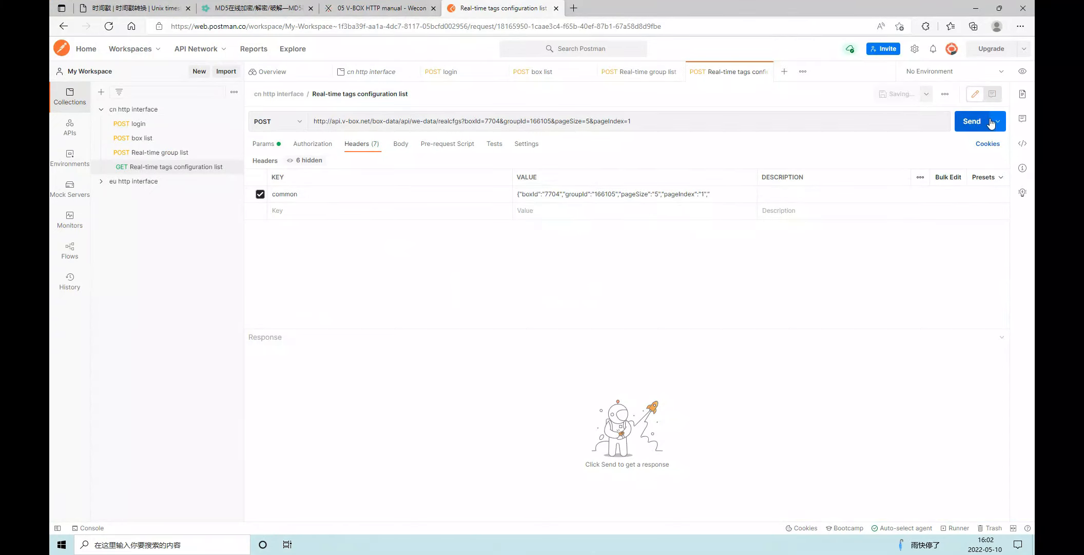
Send the Real-time tags configuration list request and display the 200 OK response as JSON
{"action": "left_click", "coordinate": [972, 122]}
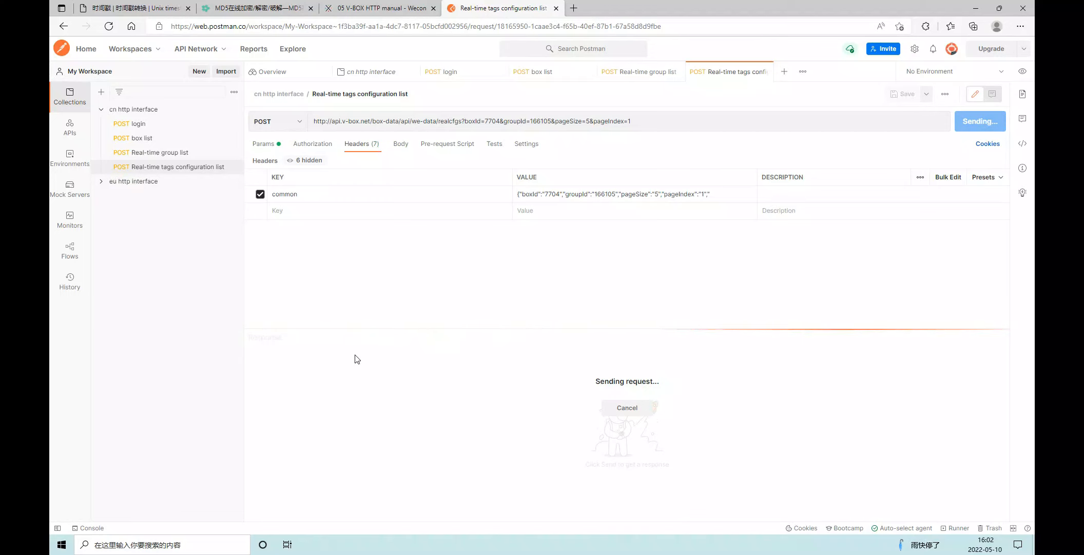
{"action": "left_click", "coordinate": [425, 358]}
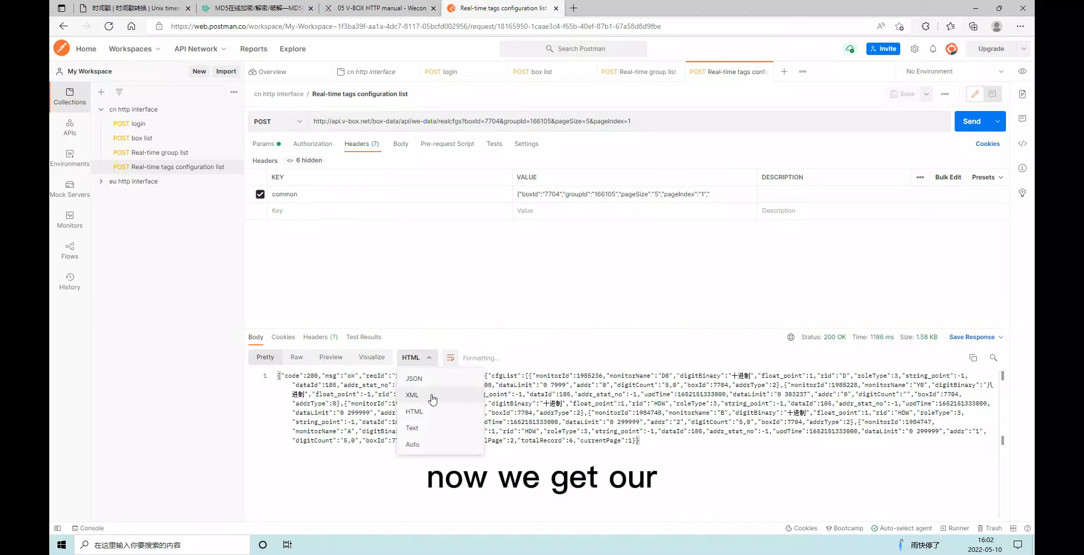
{"action": "left_click", "coordinate": [425, 377]}
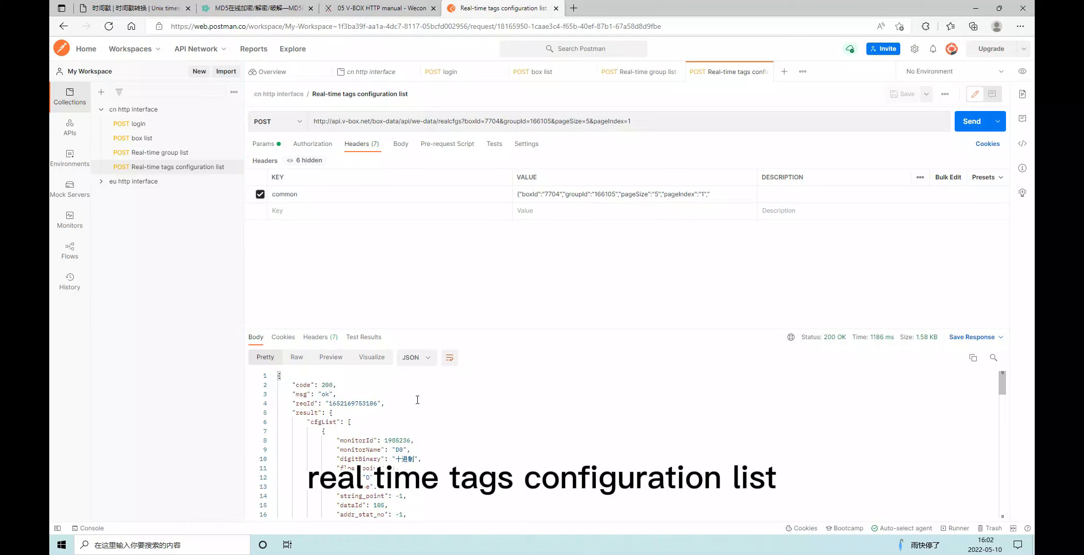
{"action": "scroll", "coordinate": [417, 458], "scroll_direction": "down", "scroll_amount": 6}
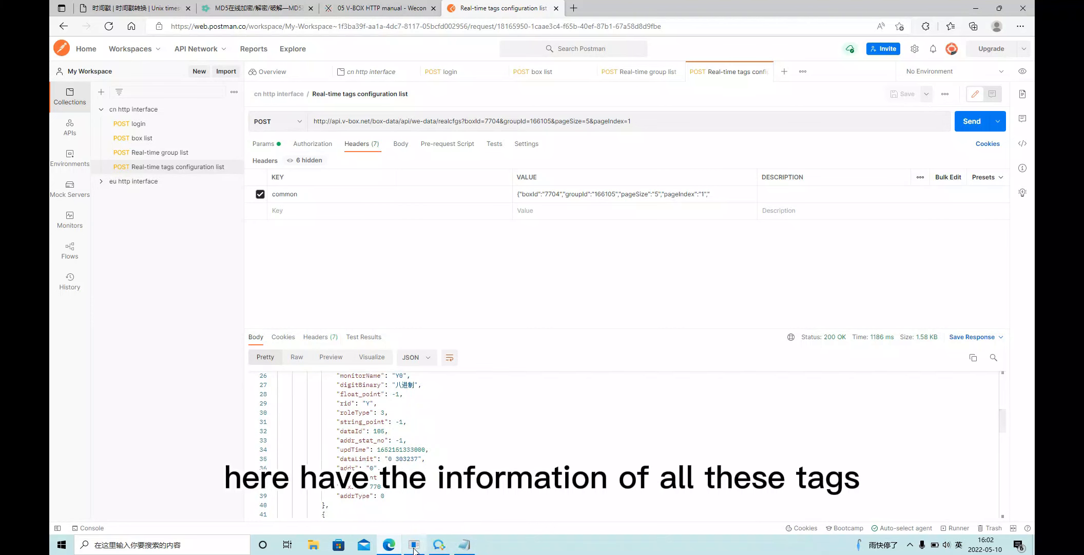
Scroll through the returned tags, such as monitorName Y0, comparing them against V-NET Access
{"action": "left_click", "coordinate": [415, 545]}
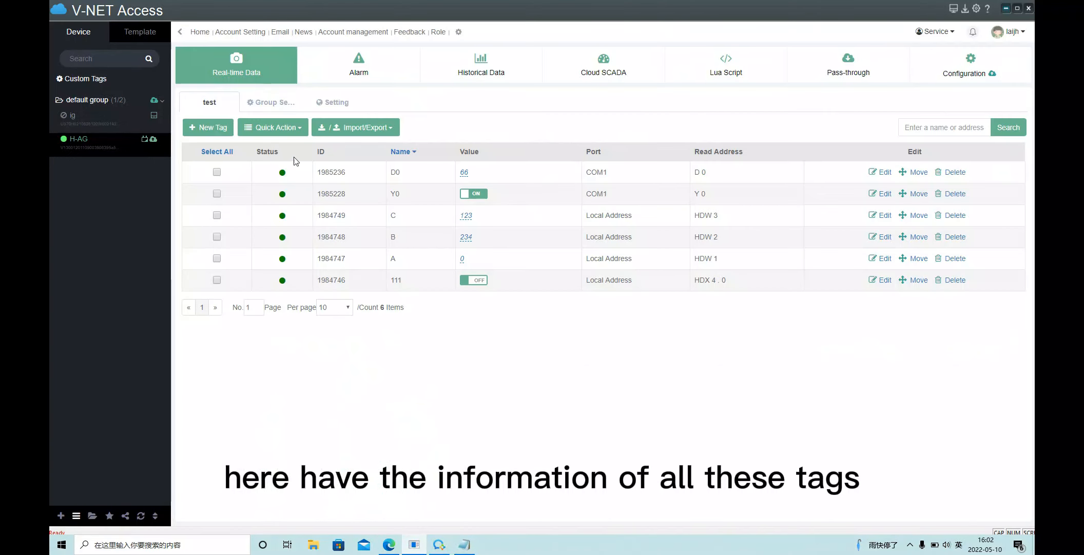
{"action": "left_click", "coordinate": [426, 539]}
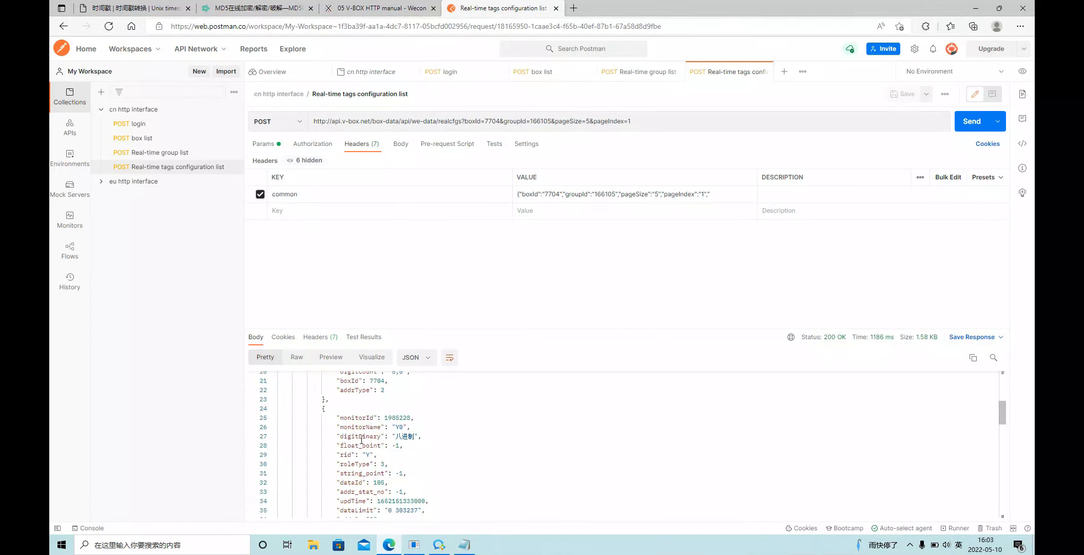
{"action": "scroll", "coordinate": [360, 452], "scroll_direction": "down", "scroll_amount": 1}
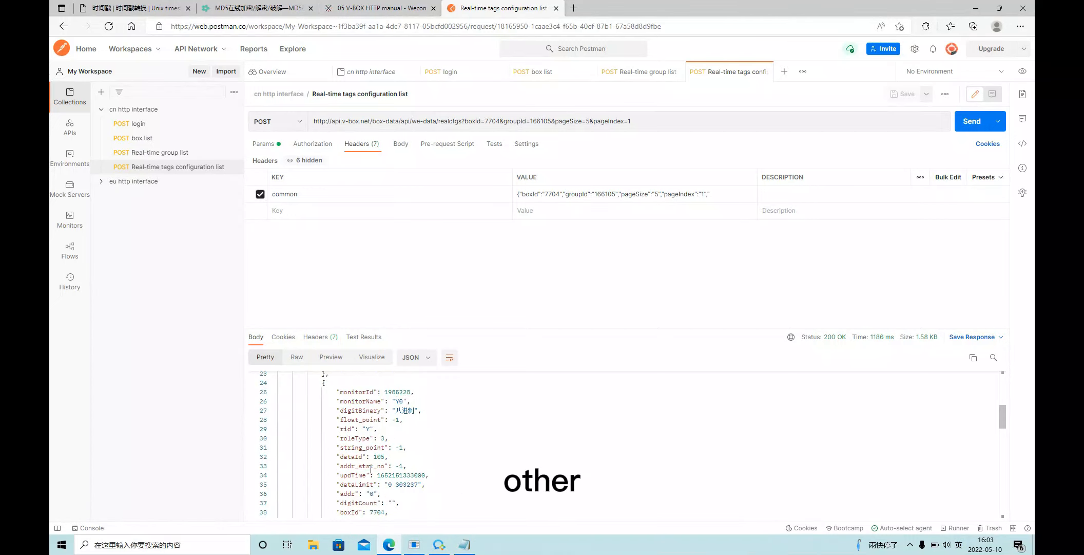
{"action": "scroll", "coordinate": [390, 454], "scroll_direction": "down", "scroll_amount": 1}
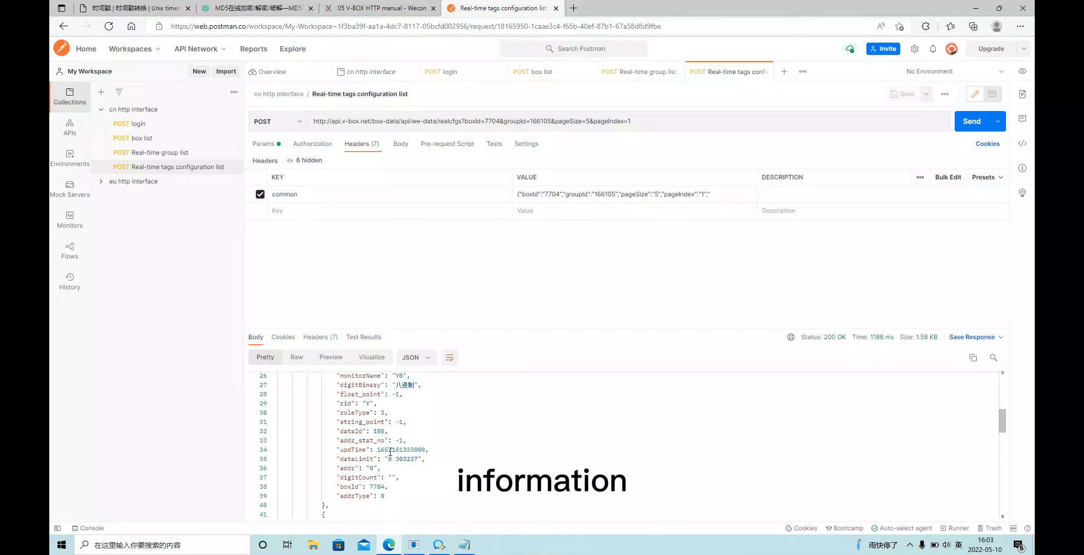
{"action": "left_click", "coordinate": [441, 546]}
{"action": "left_click", "coordinate": [443, 549]}
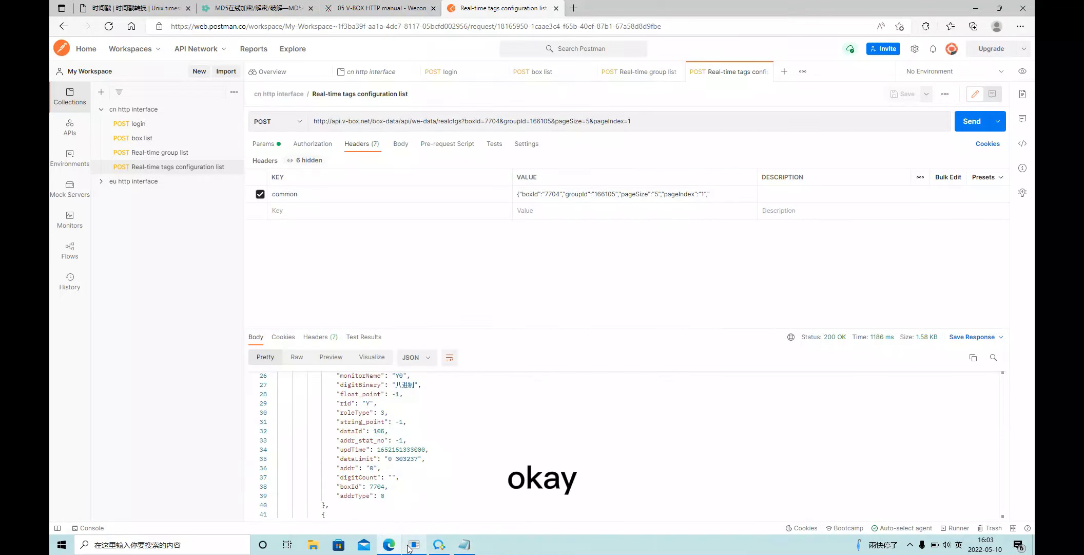
Scroll the V-BOX HTTP manual to section 3.4 Tags data list and highlight its heading
{"action": "left_click", "coordinate": [383, 8]}
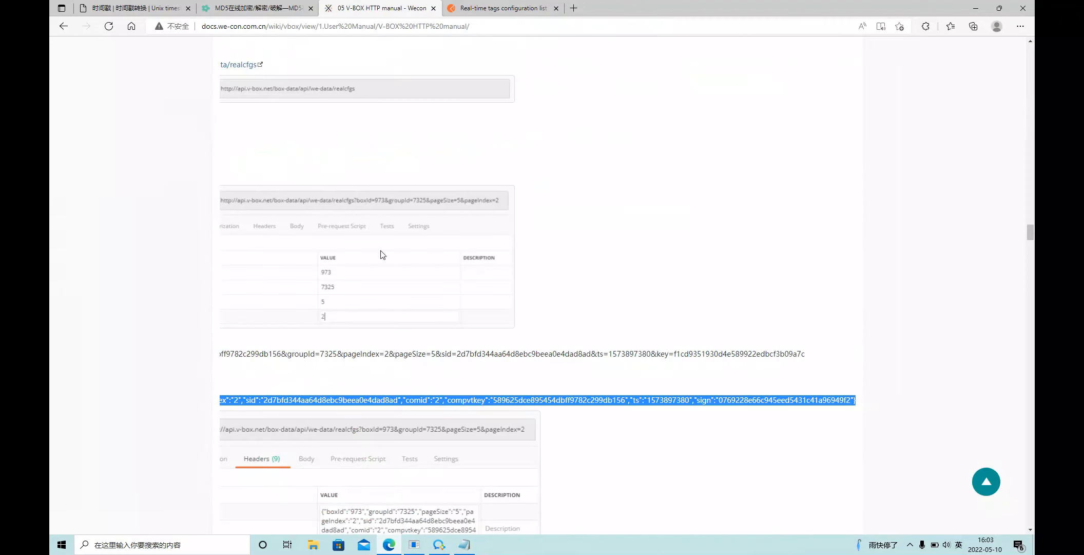
{"action": "left_click", "coordinate": [467, 389]}
{"action": "left_click_drag", "start_coordinate": [206, 378], "coordinate": [204, 377]}
{"action": "left_click_drag", "start_coordinate": [343, 358], "coordinate": [198, 355]}
{"action": "left_click", "coordinate": [346, 373]}
{"action": "scroll", "coordinate": [346, 374], "scroll_direction": "down", "scroll_amount": 20}
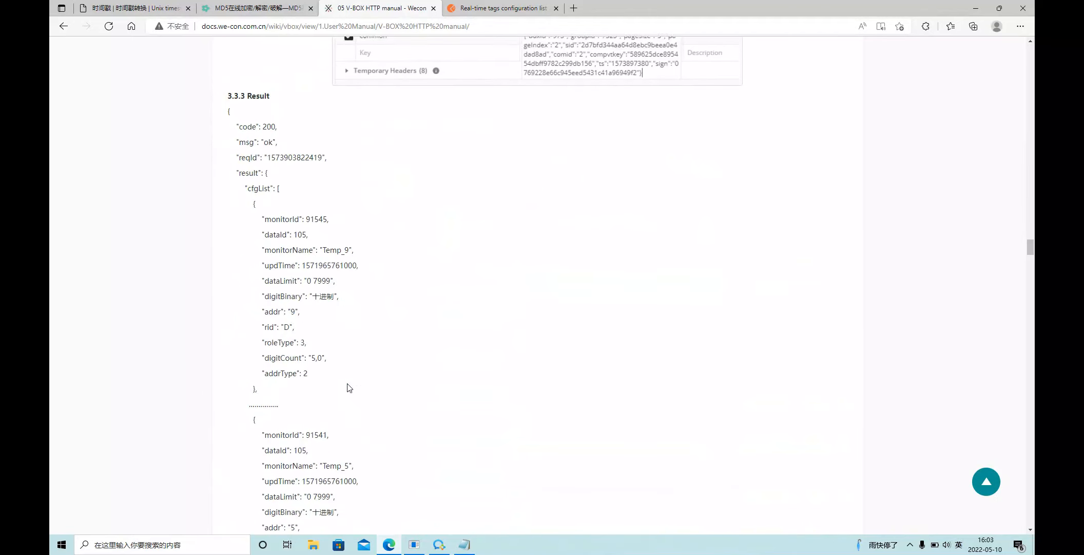
{"action": "left_click_drag", "start_coordinate": [249, 289], "coordinate": [355, 294]}
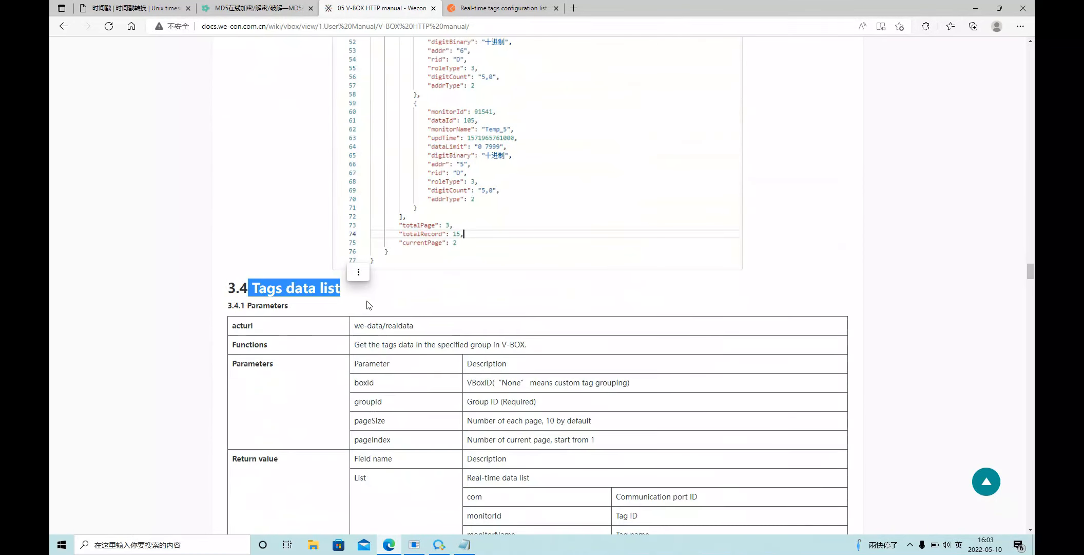
{"action": "left_click", "coordinate": [368, 305]}
{"action": "left_click_drag", "start_coordinate": [254, 286], "coordinate": [343, 291]}
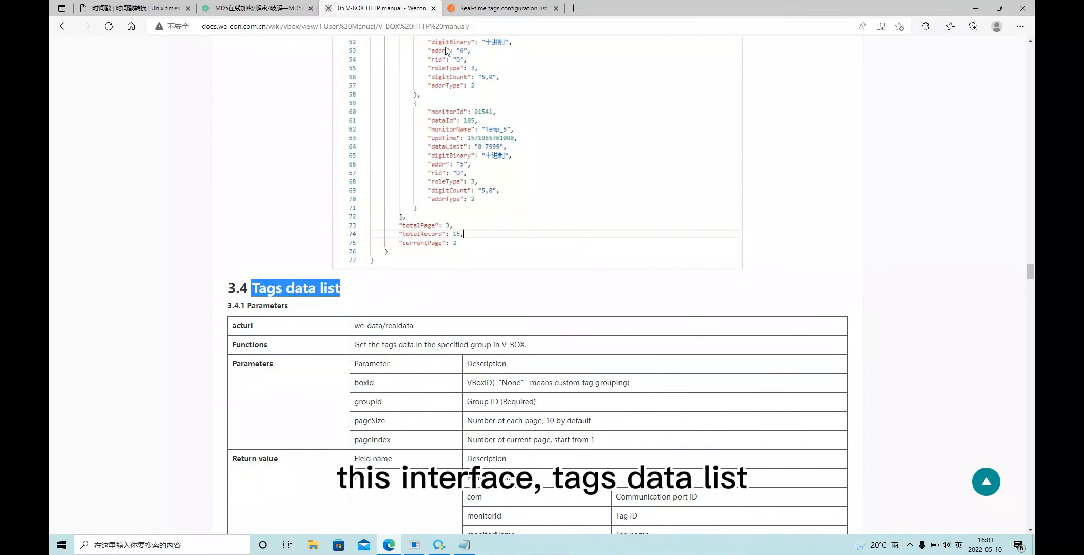
{"action": "left_click", "coordinate": [488, 9]}
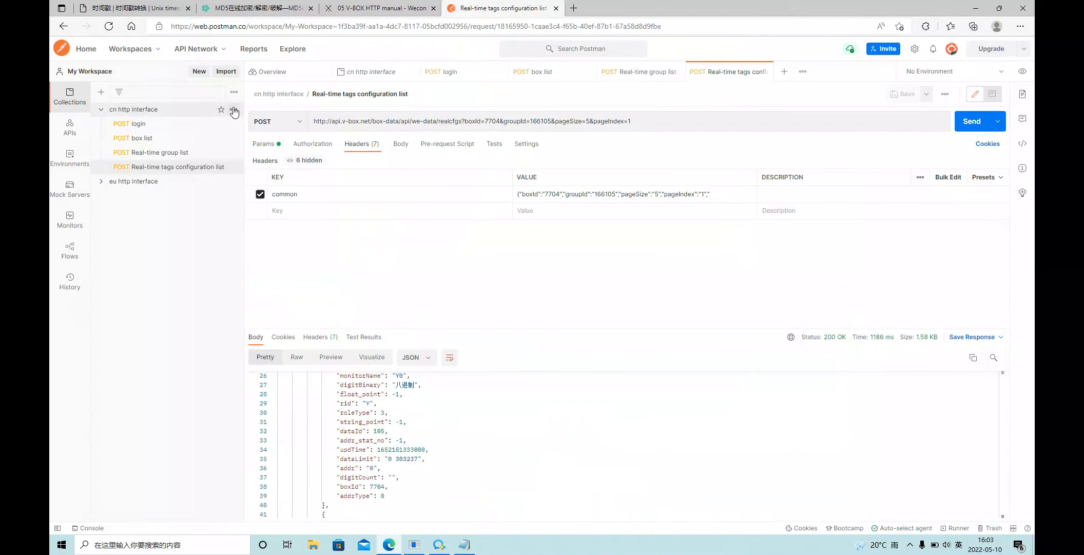
Add a new GET request to the cn http interface collection and begin renaming it
{"action": "left_click", "coordinate": [233, 109]}
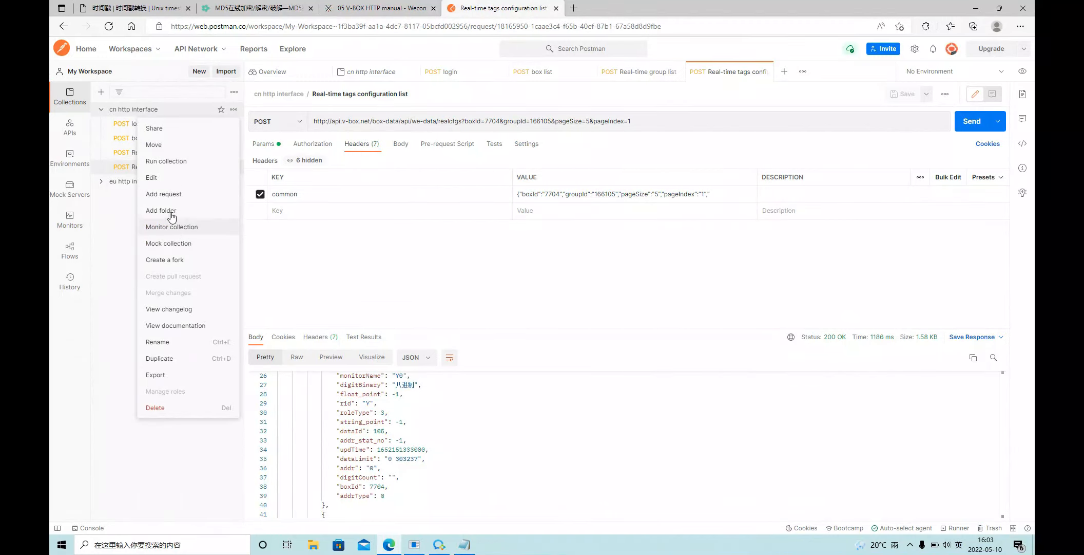
{"action": "left_click", "coordinate": [164, 193]}
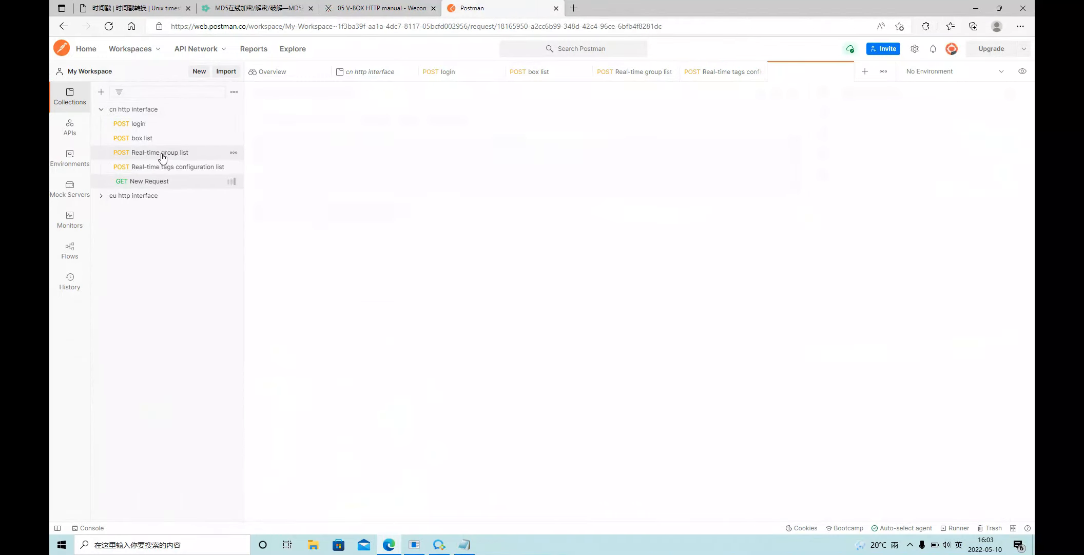
{"action": "left_click", "coordinate": [233, 183]}
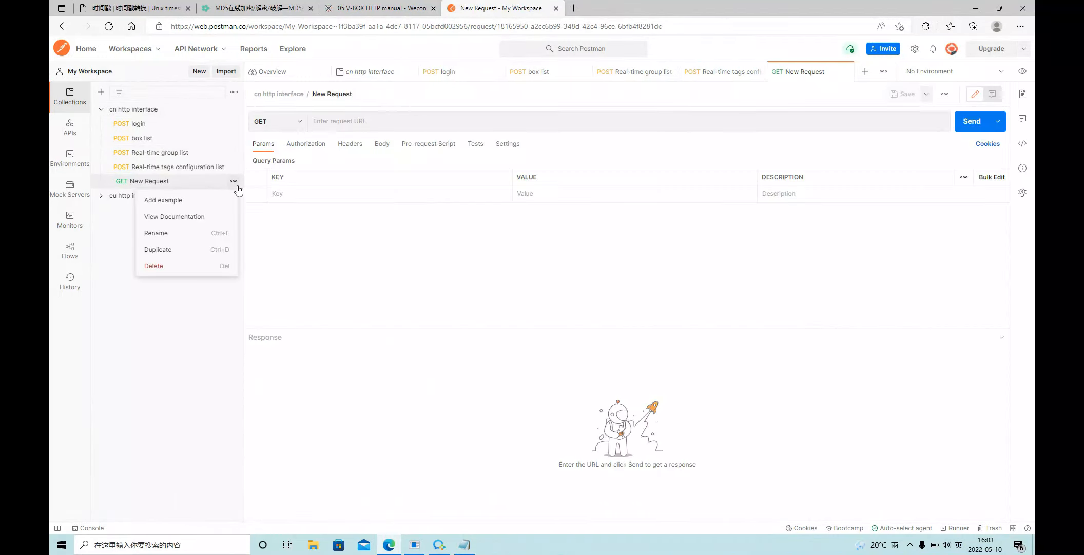
{"action": "left_click", "coordinate": [163, 233]}
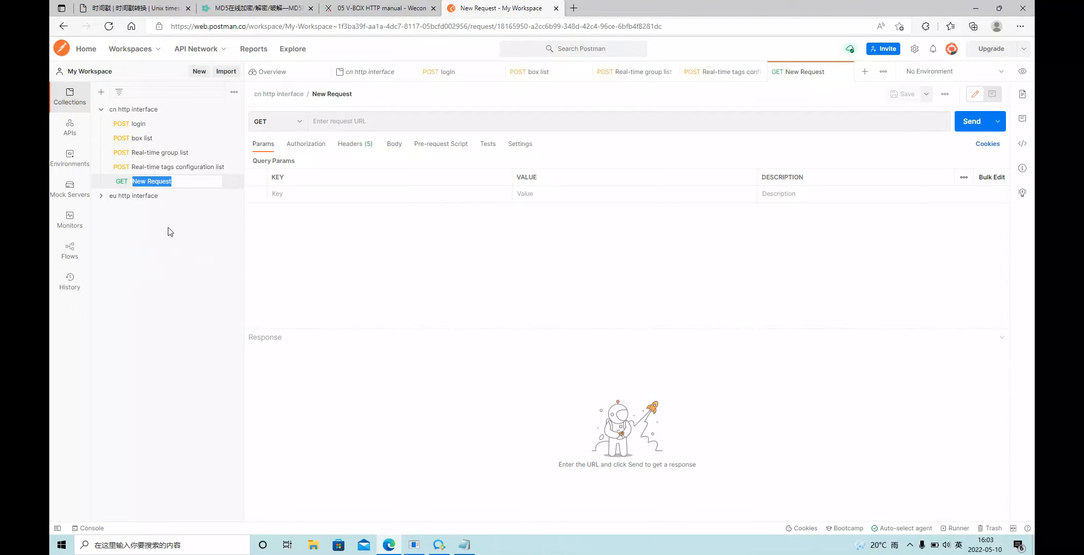
{"action": "left_click", "coordinate": [362, 12]}
Copy the Step1 realdata URL from the manual's Tags data list procedure
{"action": "scroll", "coordinate": [342, 301], "scroll_direction": "down", "scroll_amount": 8}
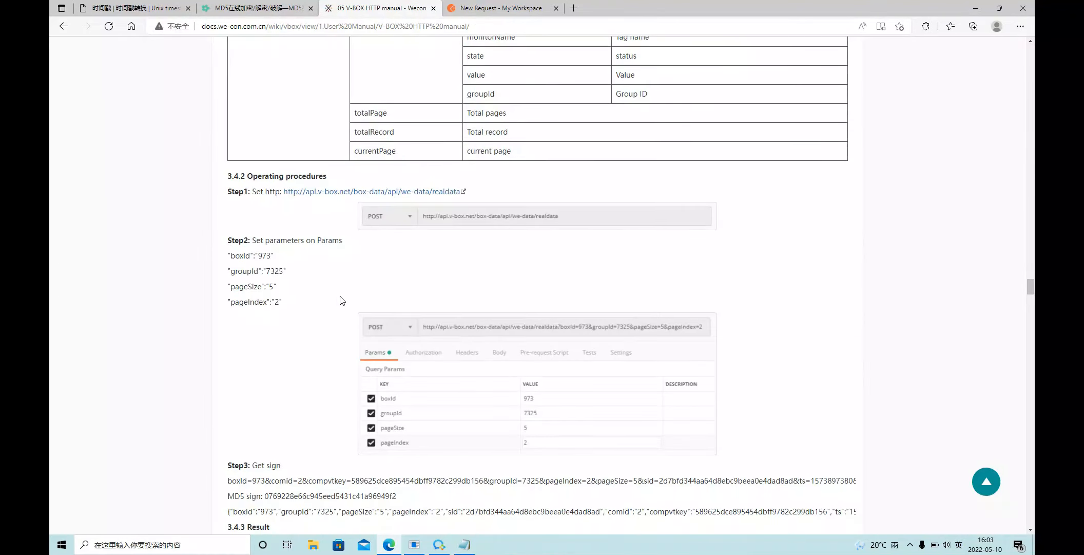
{"action": "left_click_drag", "start_coordinate": [434, 192], "coordinate": [282, 194]}
{"action": "key", "text": "ctrl+c"}
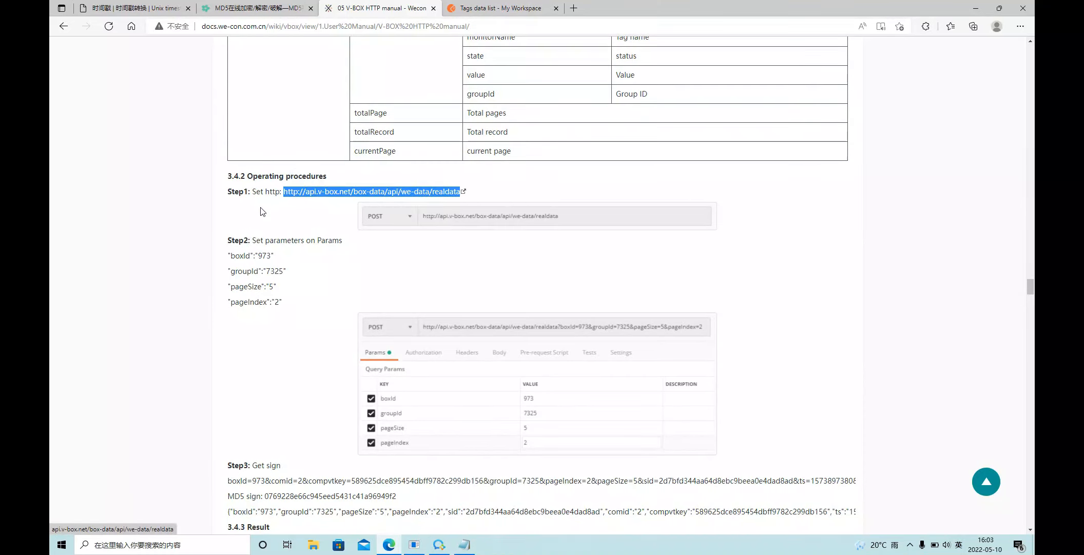
{"action": "scroll", "coordinate": [245, 150], "scroll_direction": "down", "scroll_amount": 2}
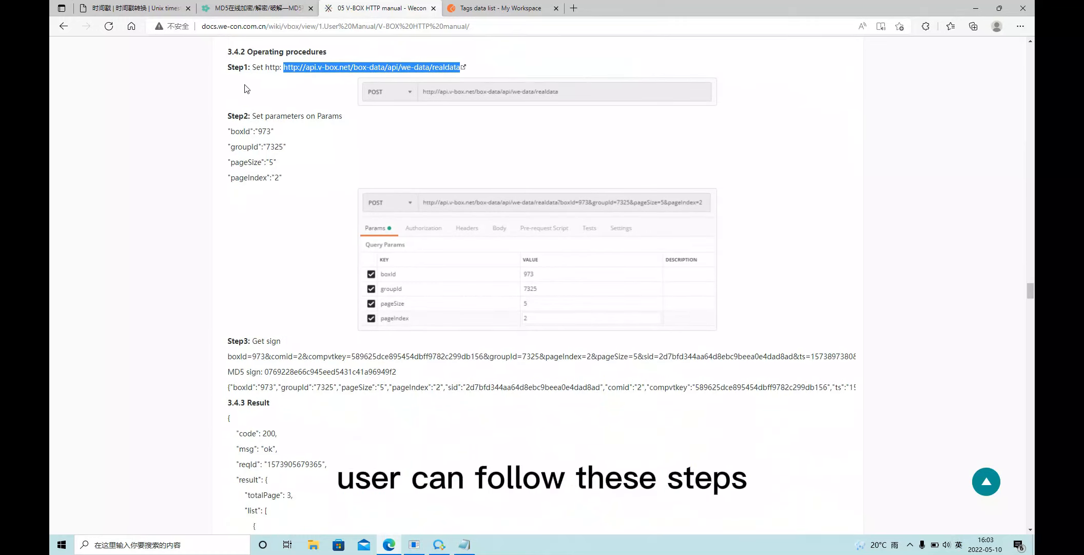
{"action": "scroll", "coordinate": [261, 359], "scroll_direction": "down", "scroll_amount": 8}
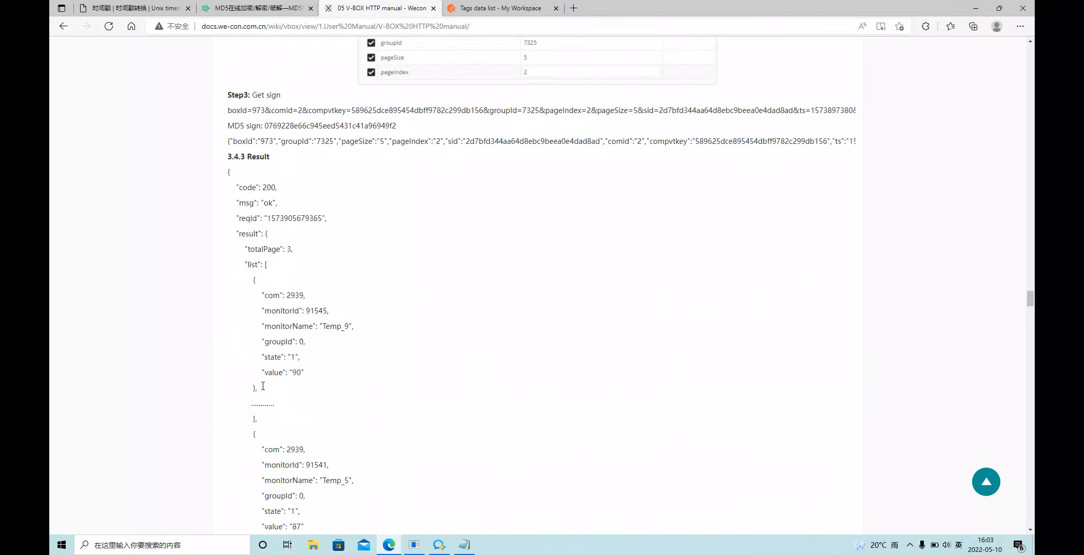
{"action": "scroll", "coordinate": [261, 359], "scroll_direction": "up", "scroll_amount": 10}
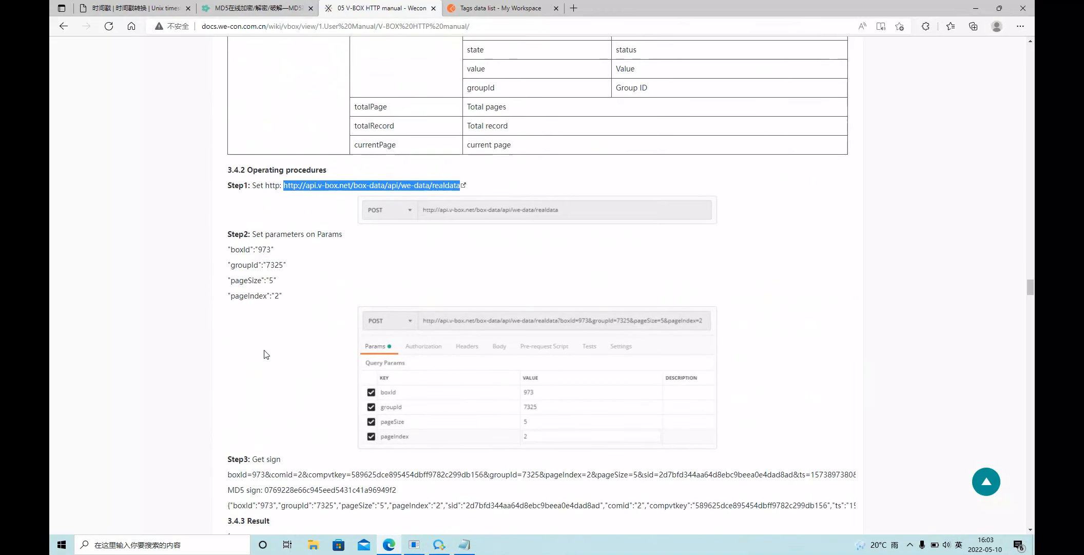
{"action": "left_click", "coordinate": [501, 8]}
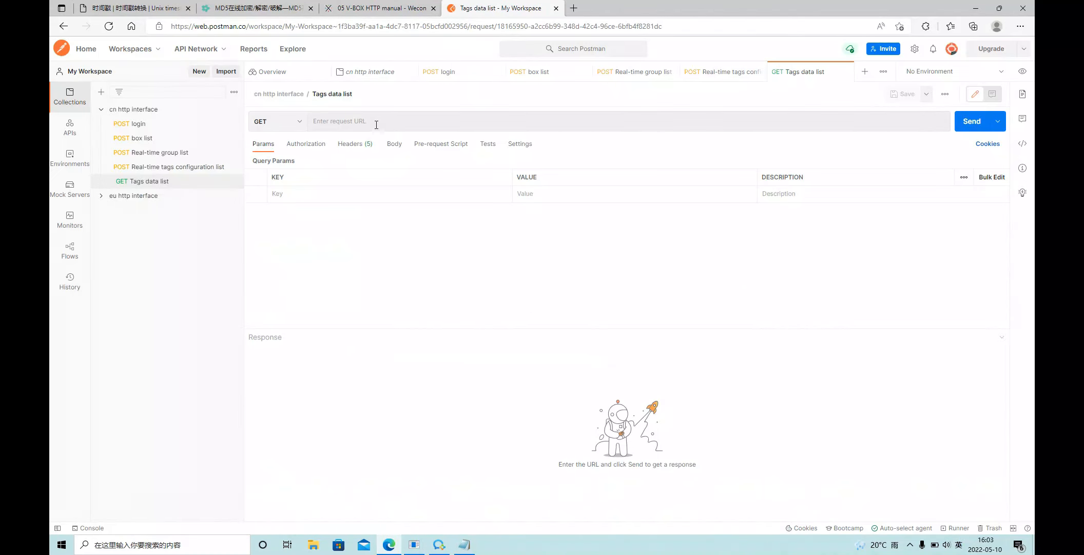
Paste the realdata URL into the Tags data list request and set its method to POST
{"action": "left_click", "coordinate": [376, 125]}
{"action": "key", "text": "ctrl+v"}
{"action": "left_click", "coordinate": [278, 121]}
{"action": "left_click", "coordinate": [270, 164]}
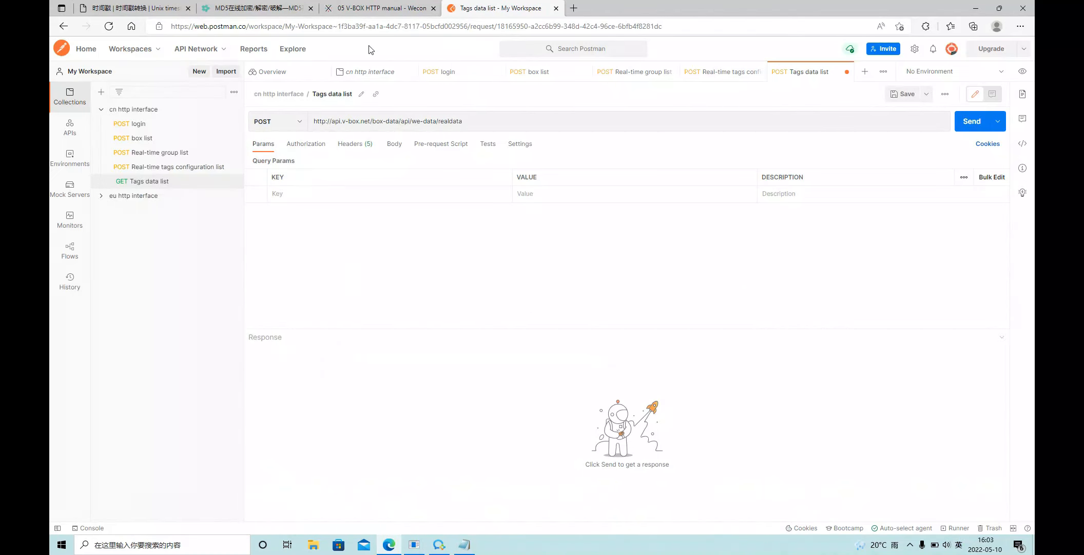
Review the manual's four Step2 parameters, then view the tags configuration request's query parameters
{"action": "left_click", "coordinate": [383, 14]}
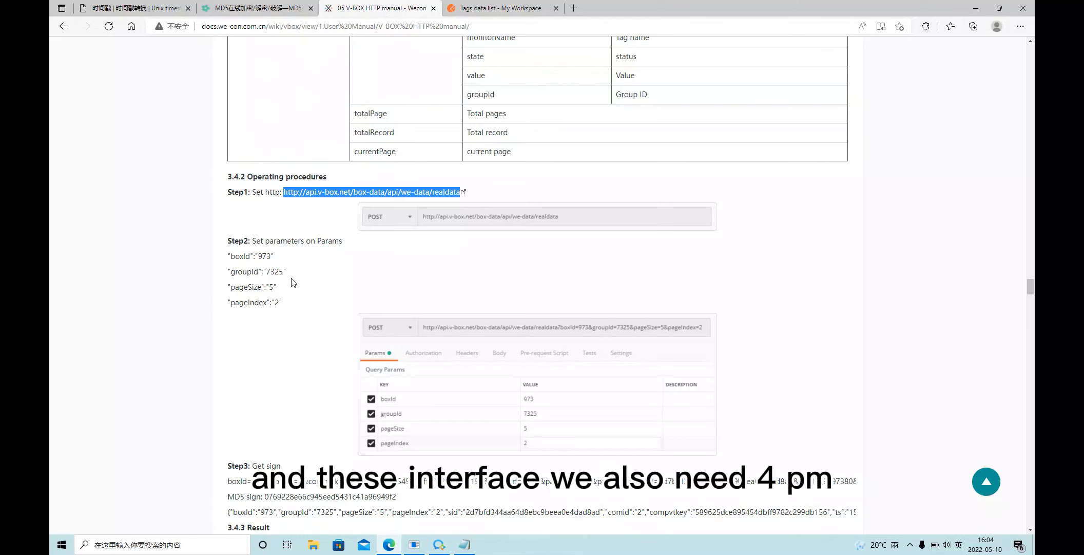
{"action": "left_click", "coordinate": [288, 306]}
{"action": "left_click_drag", "start_coordinate": [262, 281], "coordinate": [224, 258]}
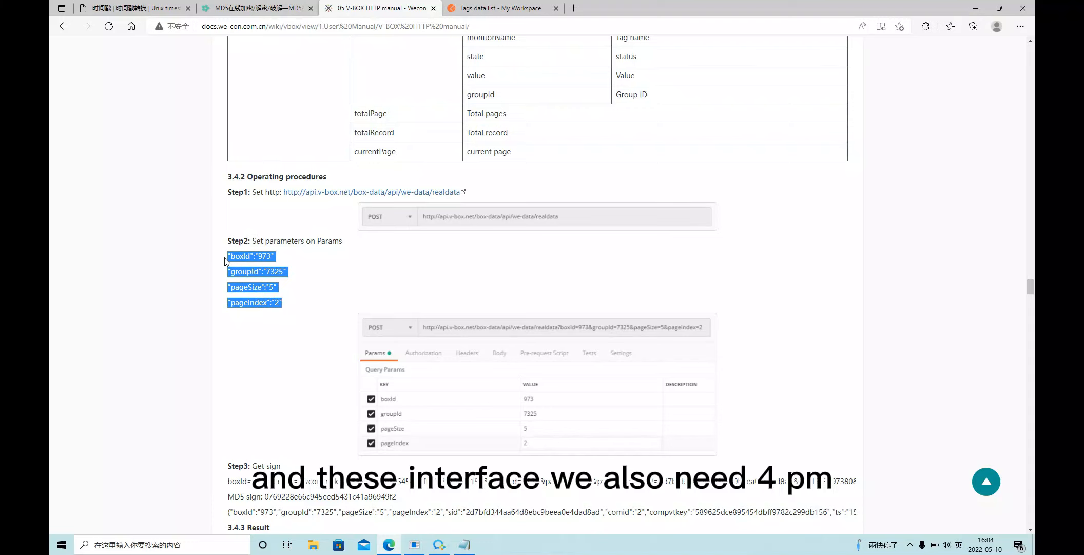
{"action": "scroll", "coordinate": [271, 265], "scroll_direction": "up", "scroll_amount": 10}
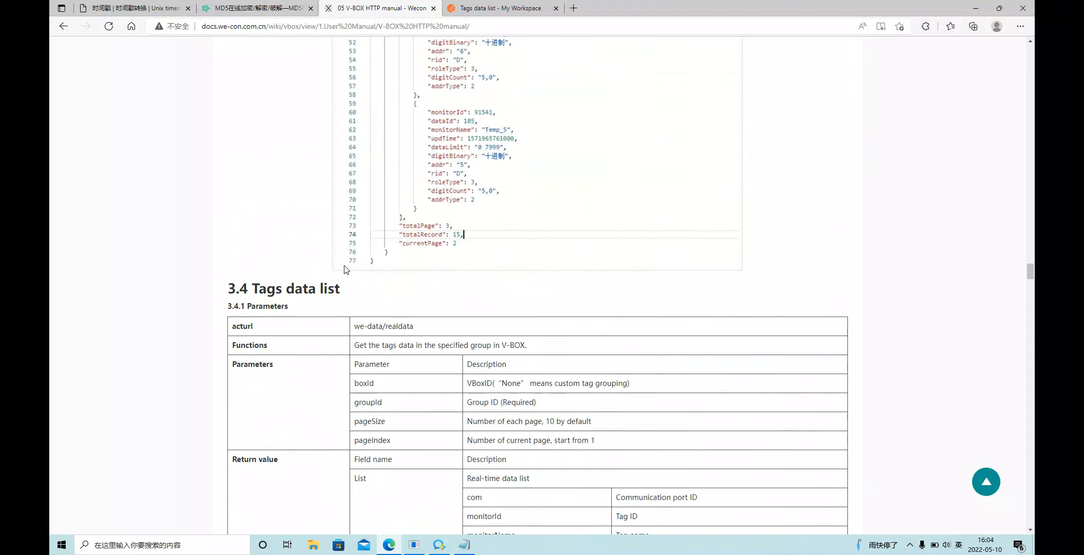
{"action": "scroll", "coordinate": [309, 266], "scroll_direction": "down", "scroll_amount": 12}
{"action": "left_click", "coordinate": [266, 146]}
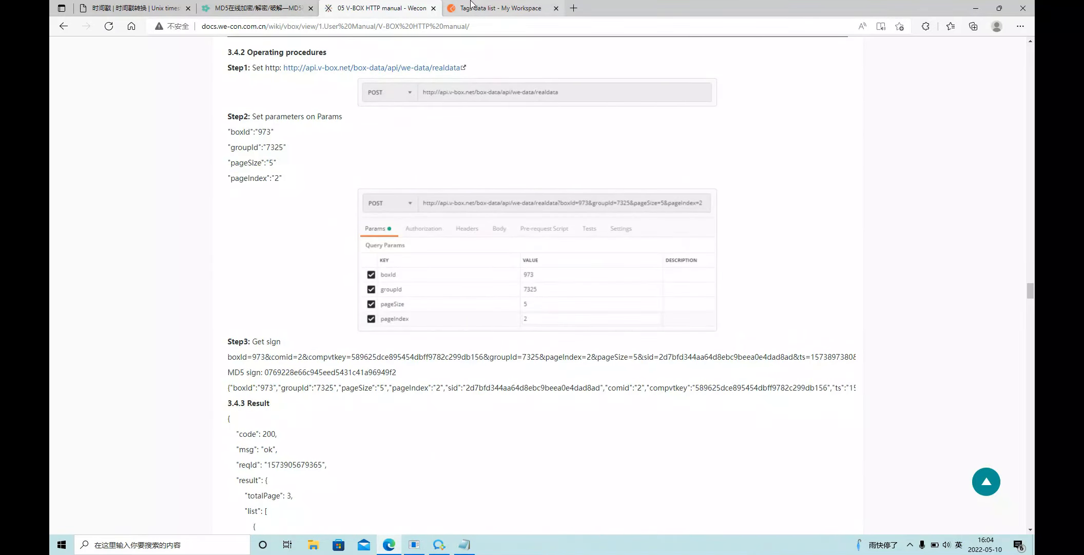
{"action": "left_click", "coordinate": [498, 8]}
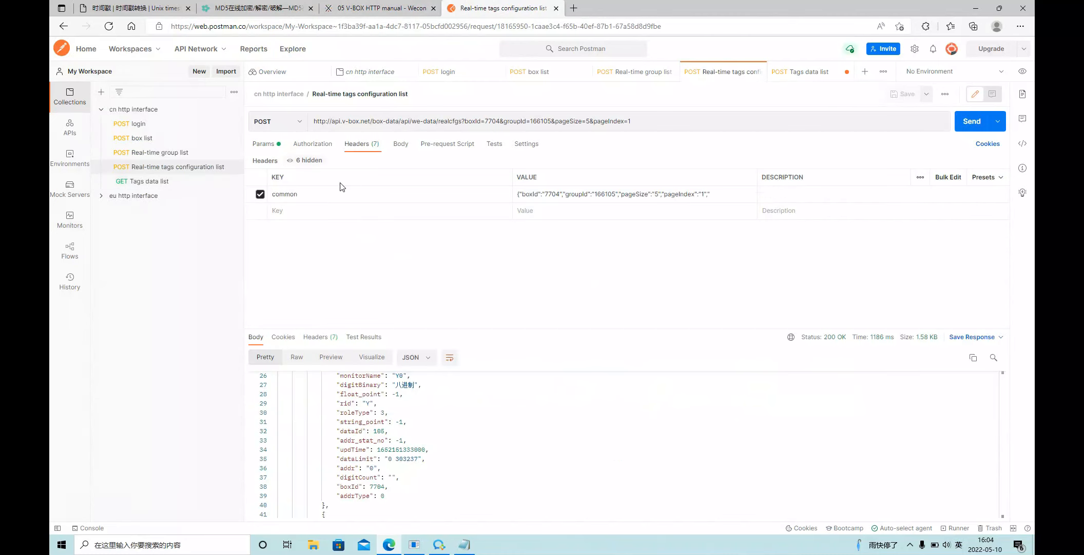
{"action": "left_click", "coordinate": [267, 144]}
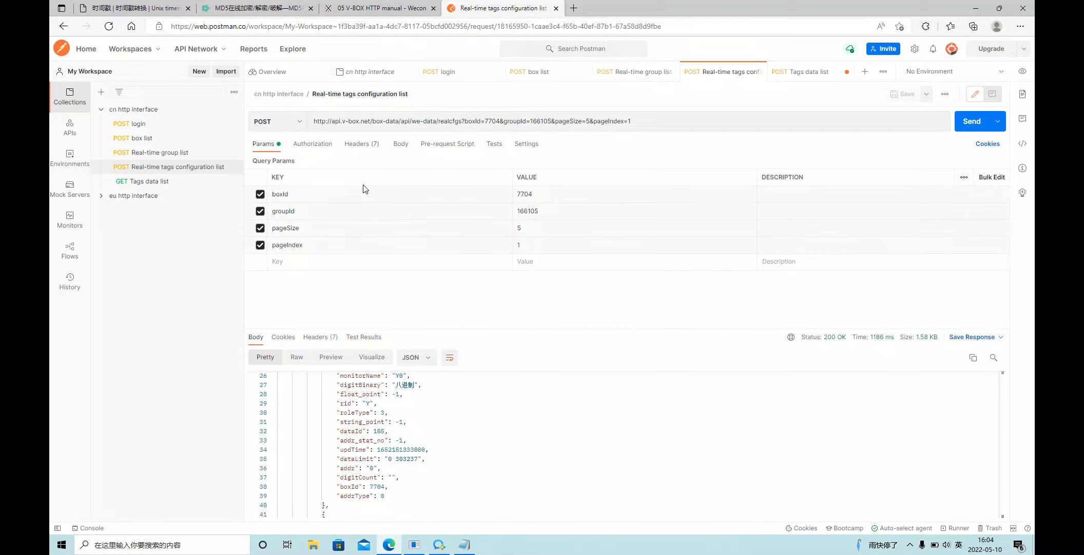
Paste the query params boxId 7704, groupId 166105, pageSize 5 and pageIndex 1 into the Tags data list request
{"action": "left_click", "coordinate": [178, 186]}
{"action": "left_click", "coordinate": [316, 195]}
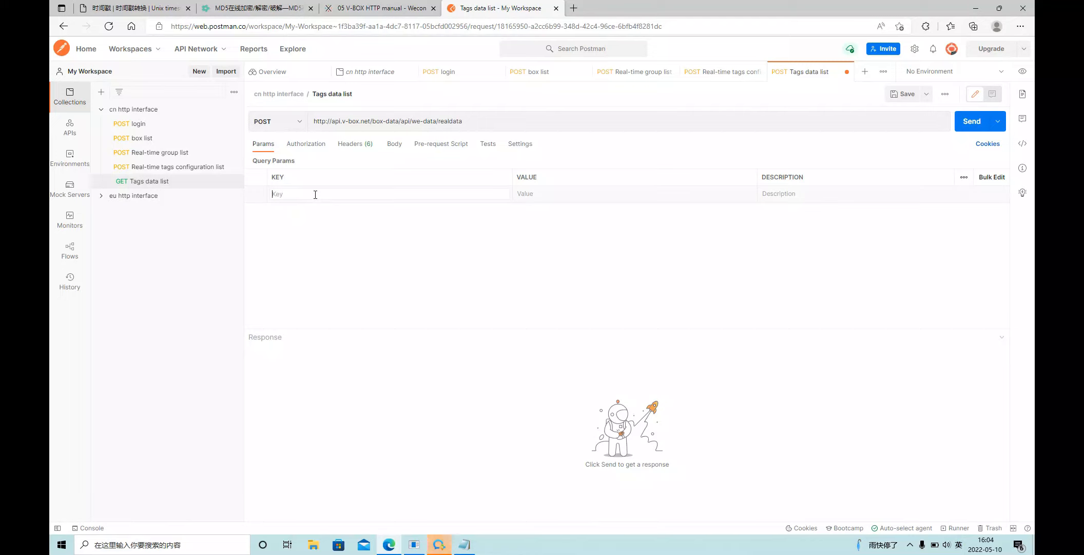
{"action": "type", "text": "boxId=7704&groupId=166105&pageSize=5&pageIndex=1"}
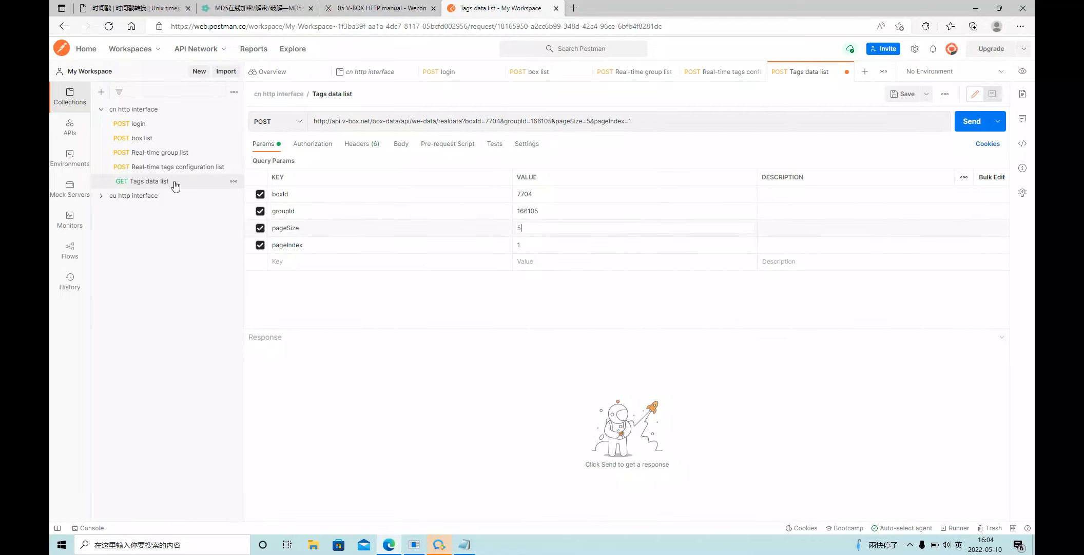
Replace the MD5 tool's input with the manual's Step3 sample sign string (boxId 973, groupId 7325, pageIndex 2)
{"action": "left_click", "coordinate": [417, 9]}
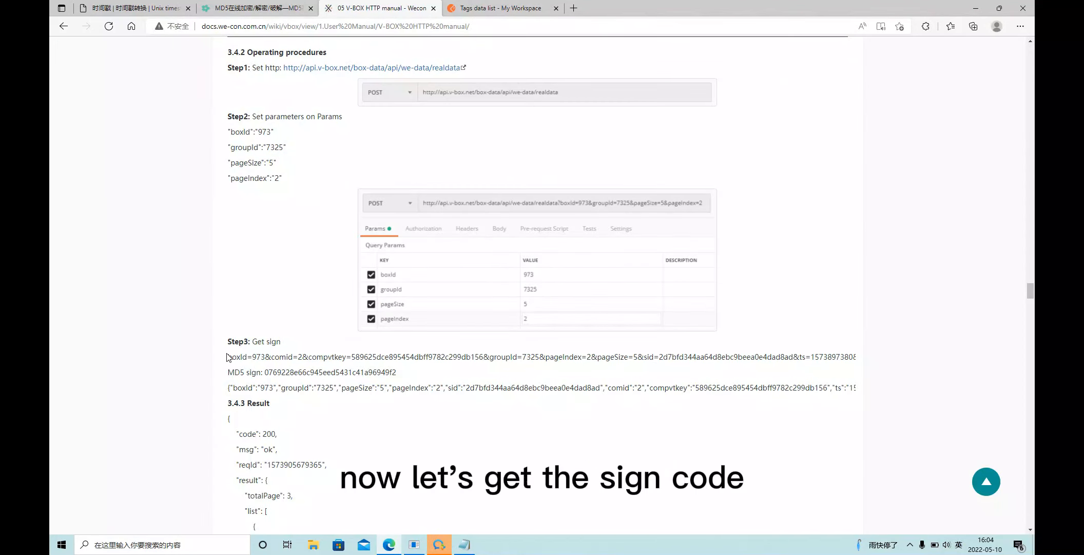
{"action": "left_click_drag", "start_coordinate": [227, 356], "coordinate": [813, 360]}
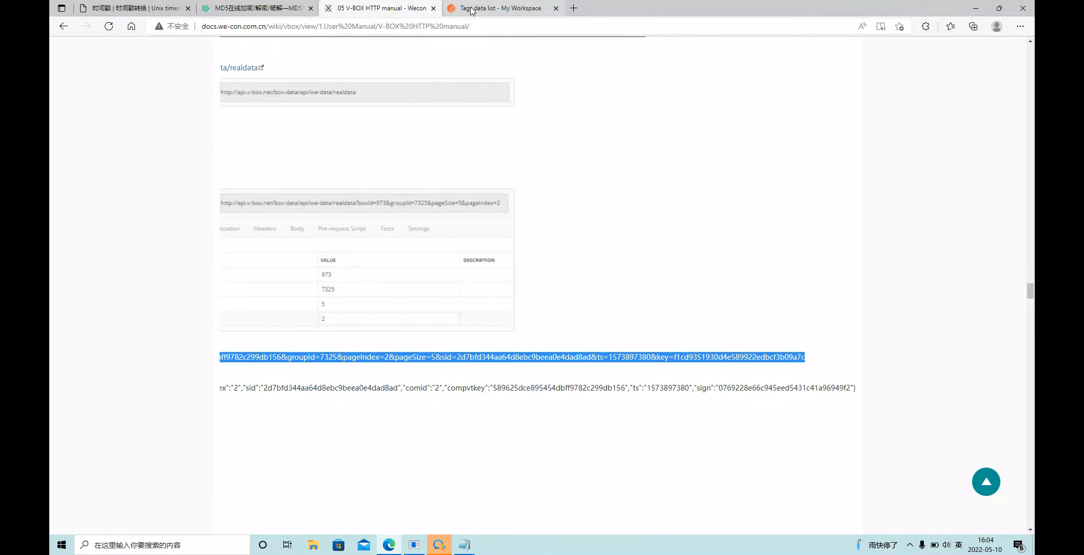
{"action": "left_click", "coordinate": [262, 6]}
{"action": "left_click_drag", "start_coordinate": [276, 239], "coordinate": [278, 201]}
{"action": "key", "text": "ctrl+v"}
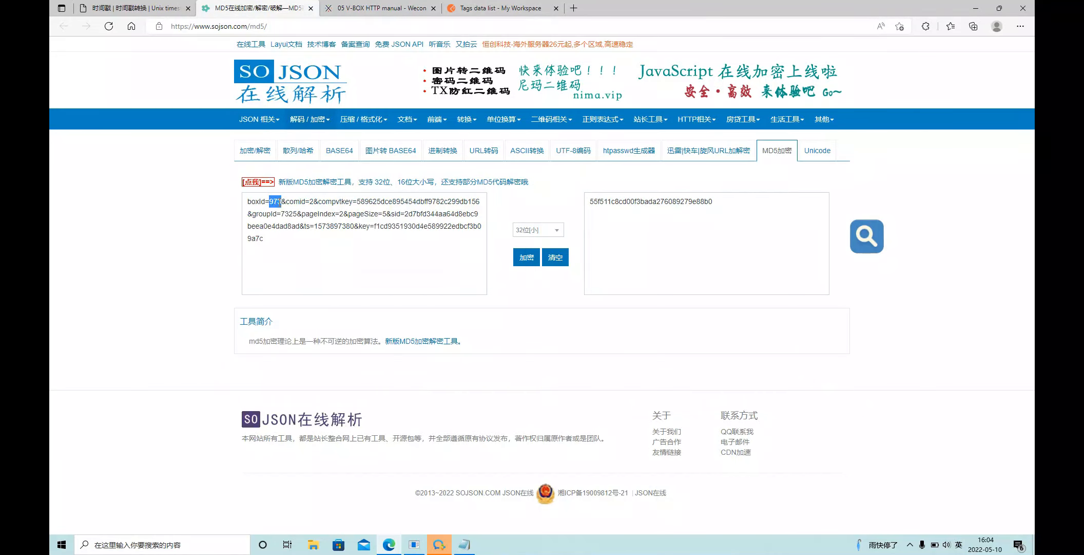
Change the sign string's boxId to 7704 and groupId to 166105
{"action": "type", "text": "7704"}
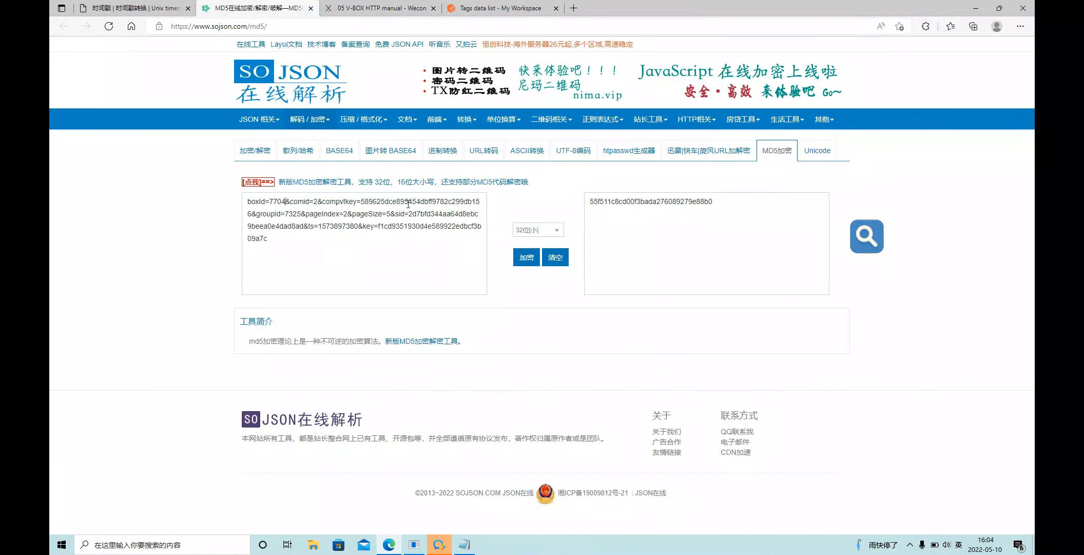
{"action": "left_click_drag", "start_coordinate": [301, 213], "coordinate": [285, 213]}
{"action": "left_click", "coordinate": [497, 9]}
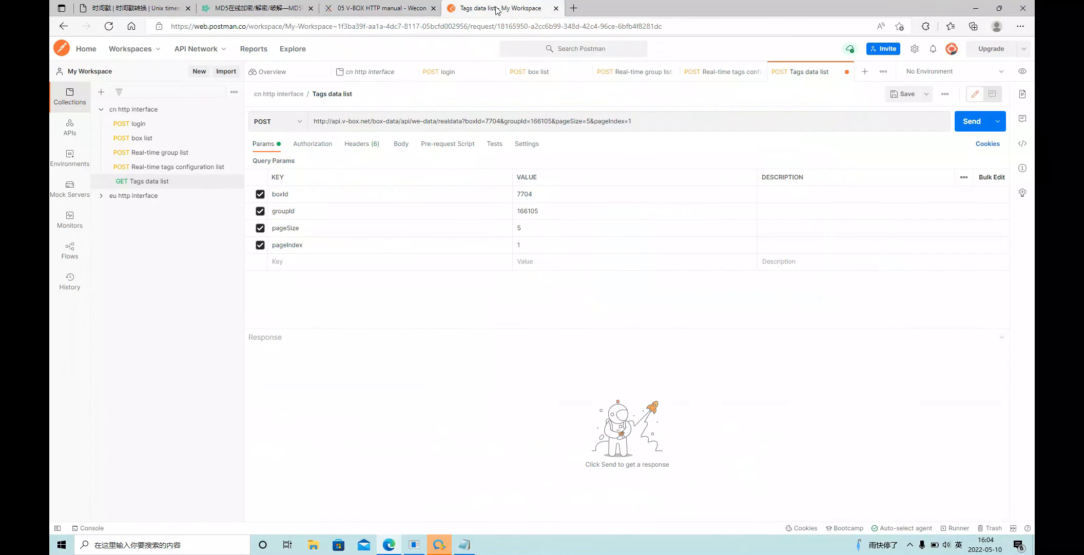
{"action": "double_click", "coordinate": [531, 211]}
{"action": "key", "text": "ctrl+c"}
{"action": "left_click", "coordinate": [382, 8]}
{"action": "left_click", "coordinate": [284, 9]}
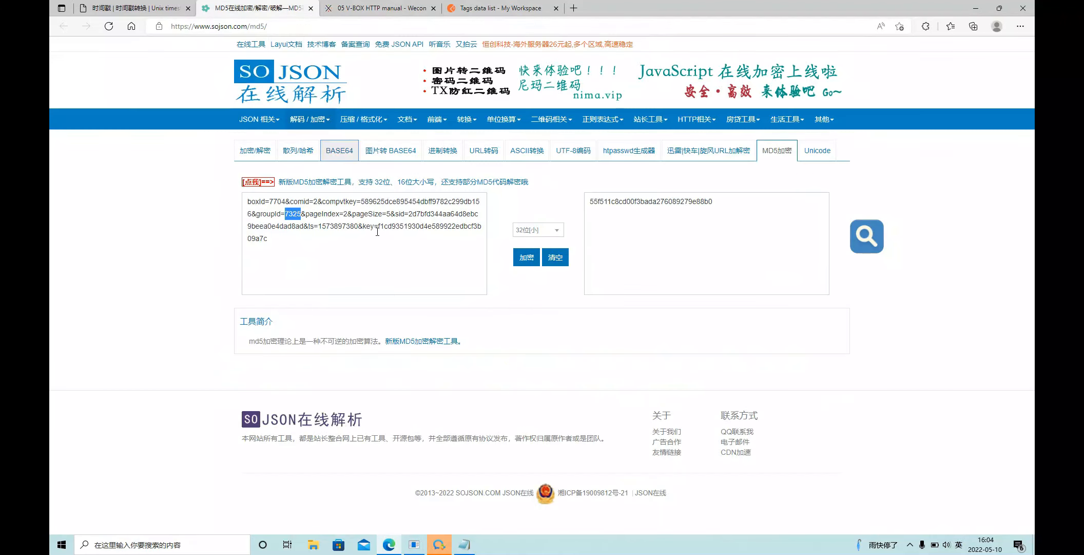
{"action": "key", "text": "ctrl+v"}
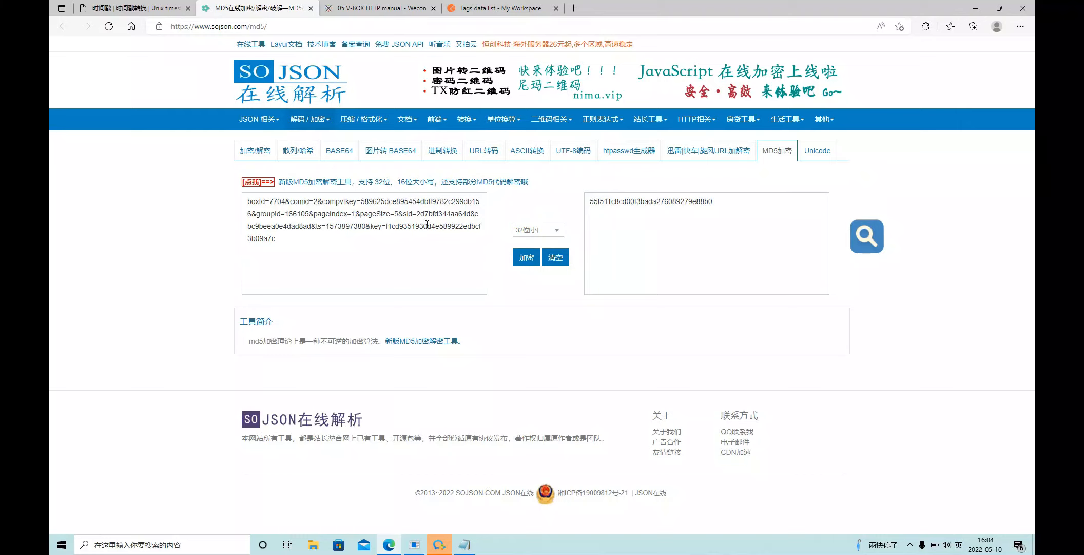
{"action": "left_click", "coordinate": [464, 545]}
{"action": "double_click", "coordinate": [547, 309]}
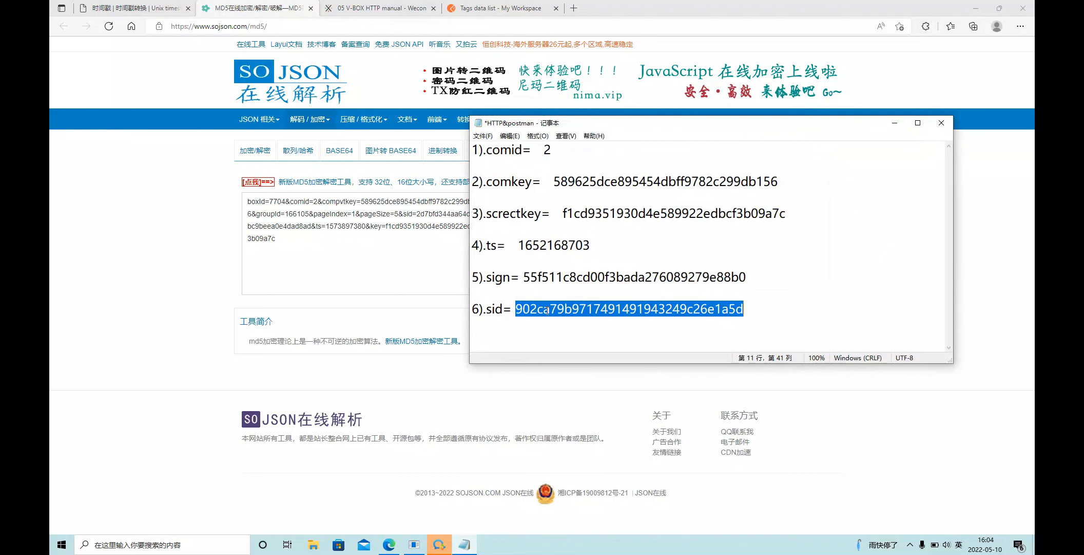
{"action": "key", "text": "ctrl+c"}
{"action": "left_click", "coordinate": [426, 232]}
{"action": "double_click", "coordinate": [446, 214]}
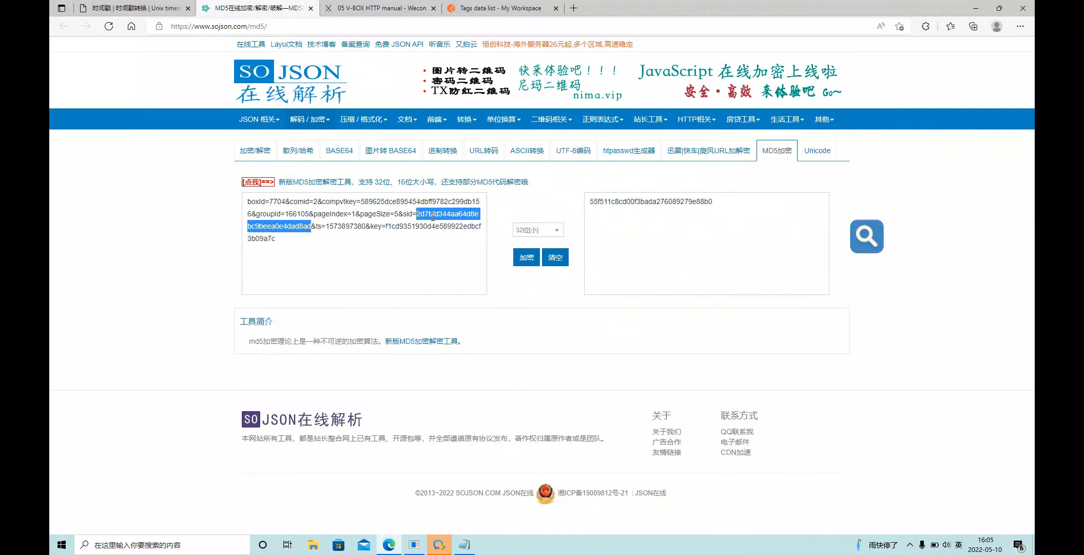
{"action": "key", "text": "ctrl+v"}
{"action": "left_click", "coordinate": [471, 547]}
{"action": "double_click", "coordinate": [562, 246]}
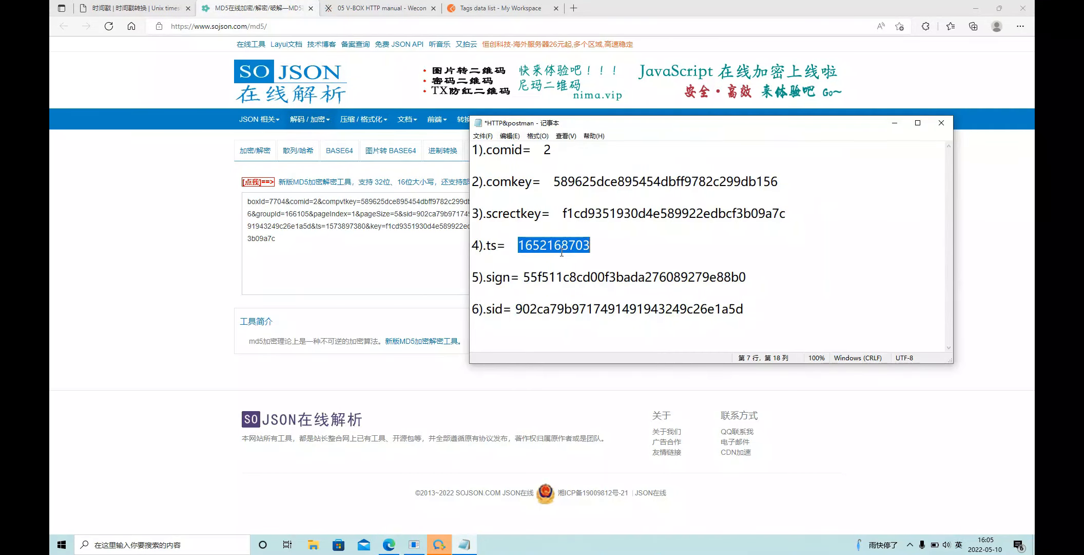
{"action": "key", "text": "ctrl+c"}
{"action": "double_click", "coordinate": [353, 230]}
{"action": "key", "text": "ctrl+v"}
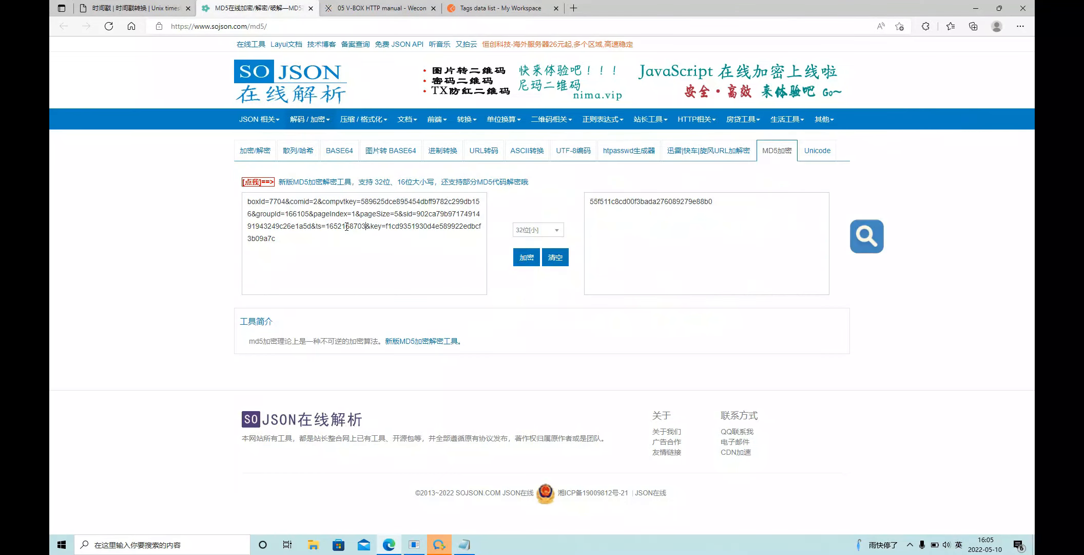
Generate the MD5 hash of the edited string and compare it with the sign in the notes
{"action": "left_click", "coordinate": [520, 261]}
{"action": "double_click", "coordinate": [647, 202]}
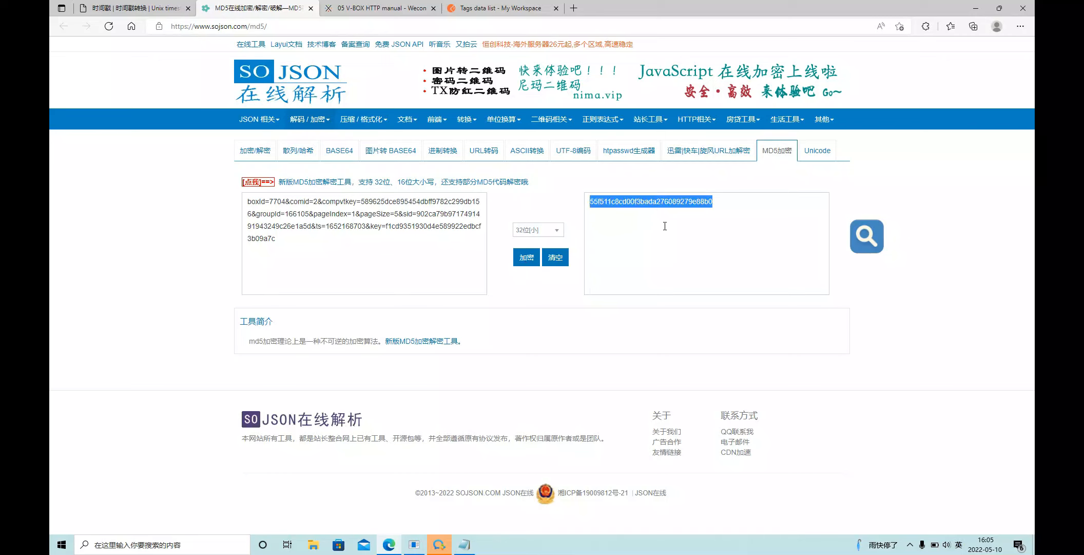
{"action": "left_click", "coordinate": [464, 545]}
{"action": "left_click", "coordinate": [561, 286]}
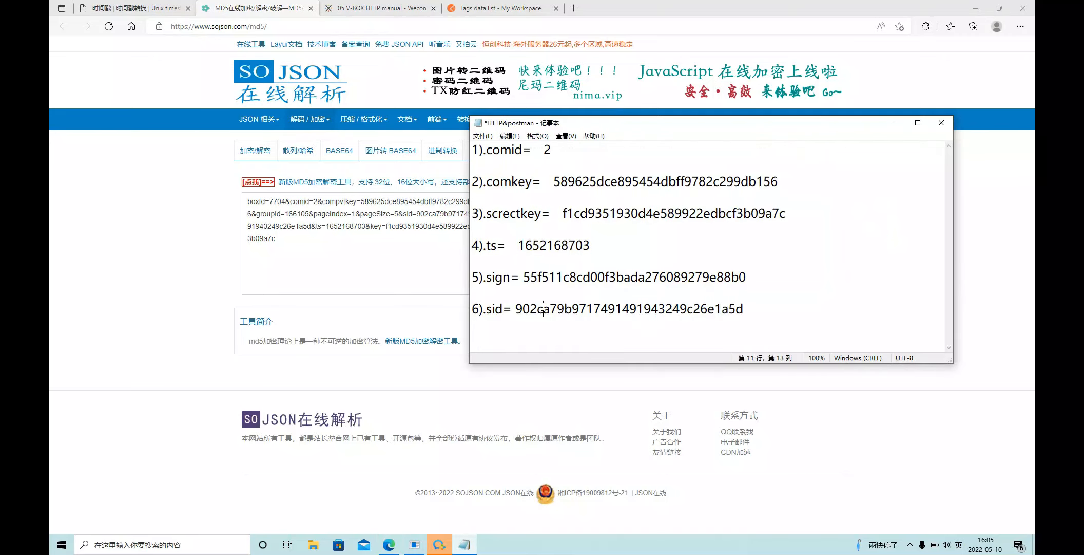
{"action": "double_click", "coordinate": [567, 277]}
{"action": "left_click", "coordinate": [465, 116]}
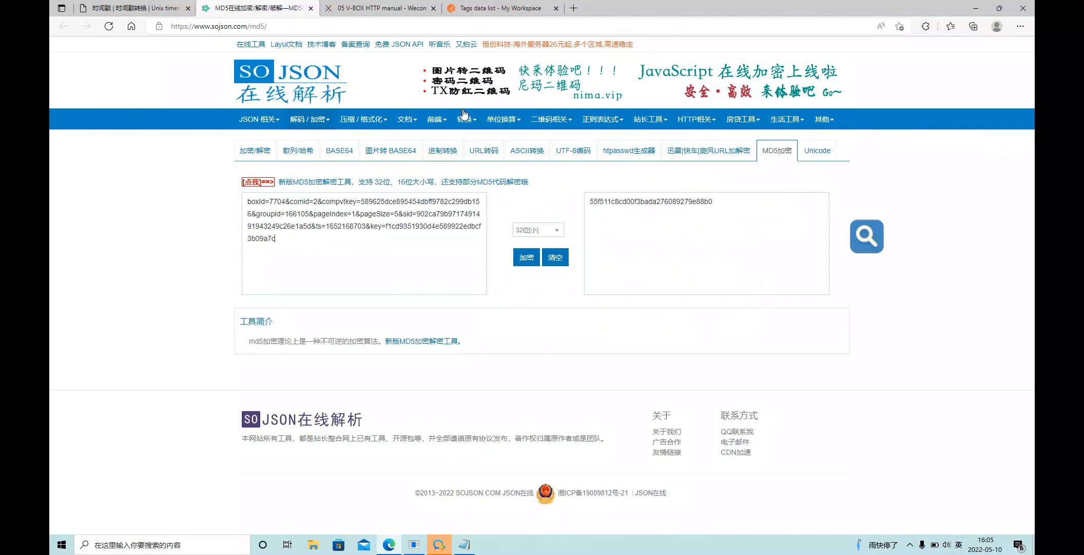
{"action": "left_click", "coordinate": [468, 5]}
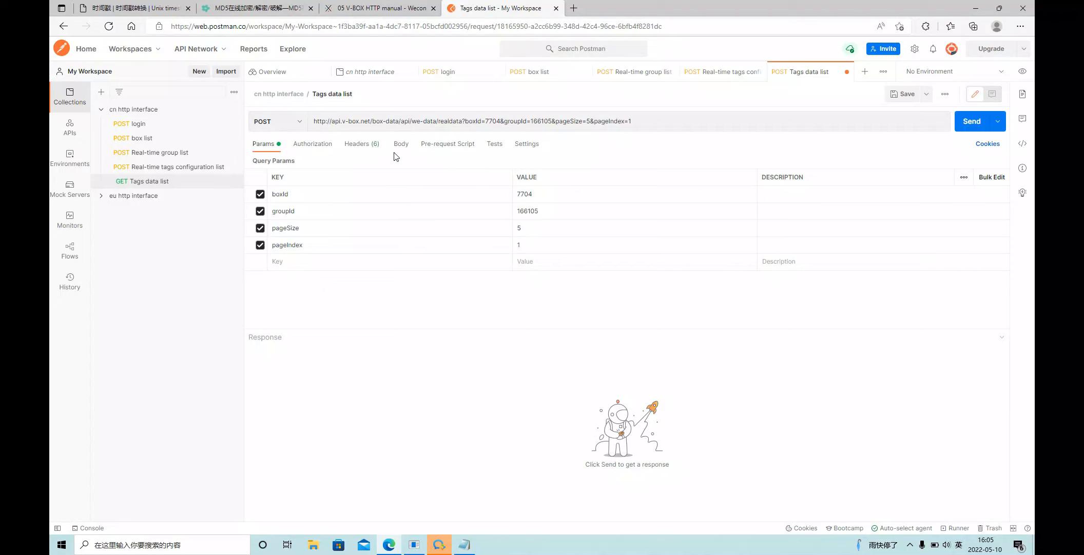
Copy the manual's Step3 sample JSON common header line (boxId 973)
{"action": "left_click", "coordinate": [359, 7]}
{"action": "left_click_drag", "start_coordinate": [351, 386], "coordinate": [208, 387]}
{"action": "left_click", "coordinate": [258, 386]}
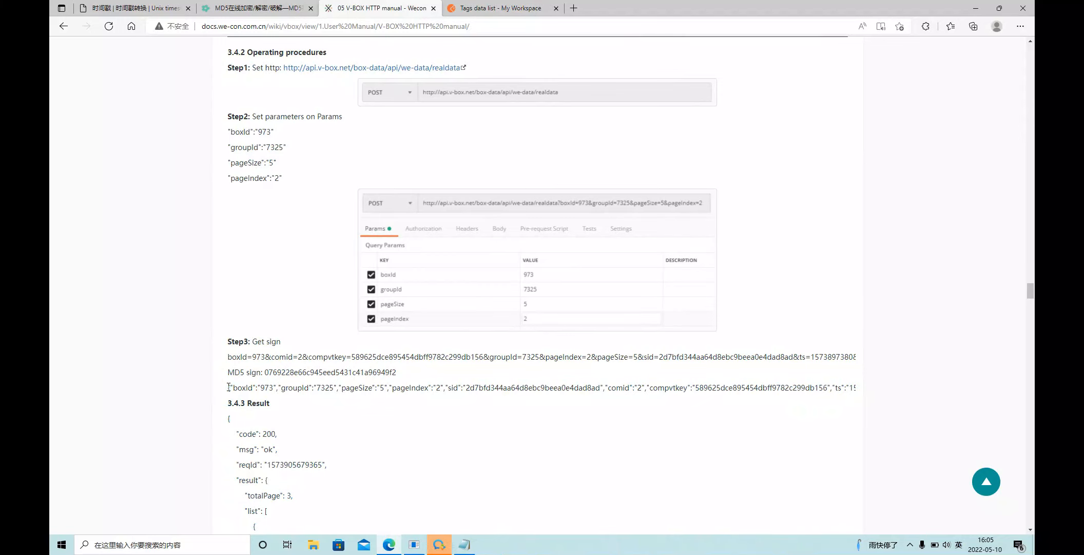
{"action": "left_click_drag", "start_coordinate": [229, 387], "coordinate": [857, 391]}
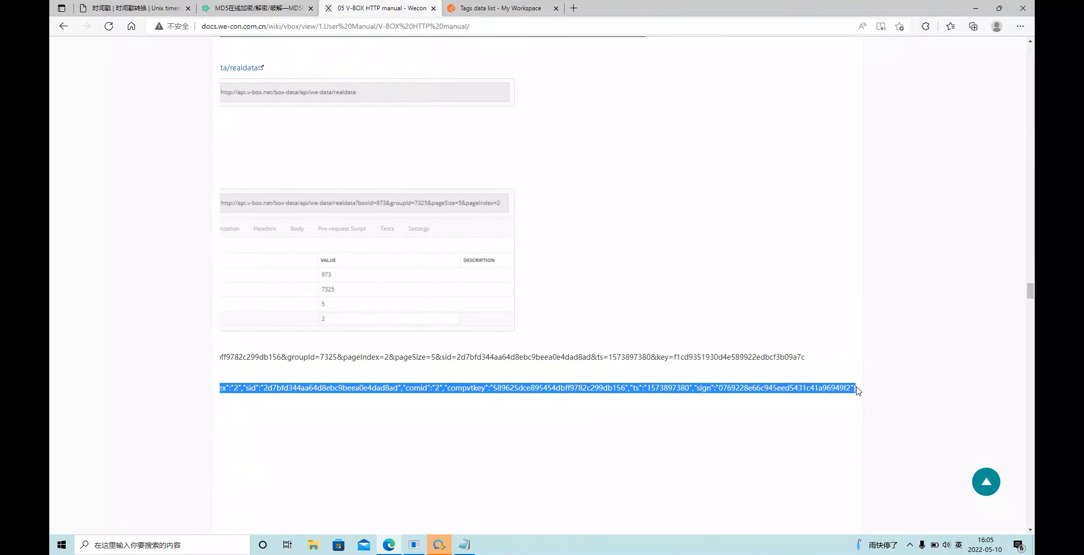
{"action": "left_click", "coordinate": [493, 9]}
Add a header named 'common' with the pasted JSON and change its boxId to 7704
{"action": "left_click", "coordinate": [555, 193]}
{"action": "key", "text": "ctrl+v"}
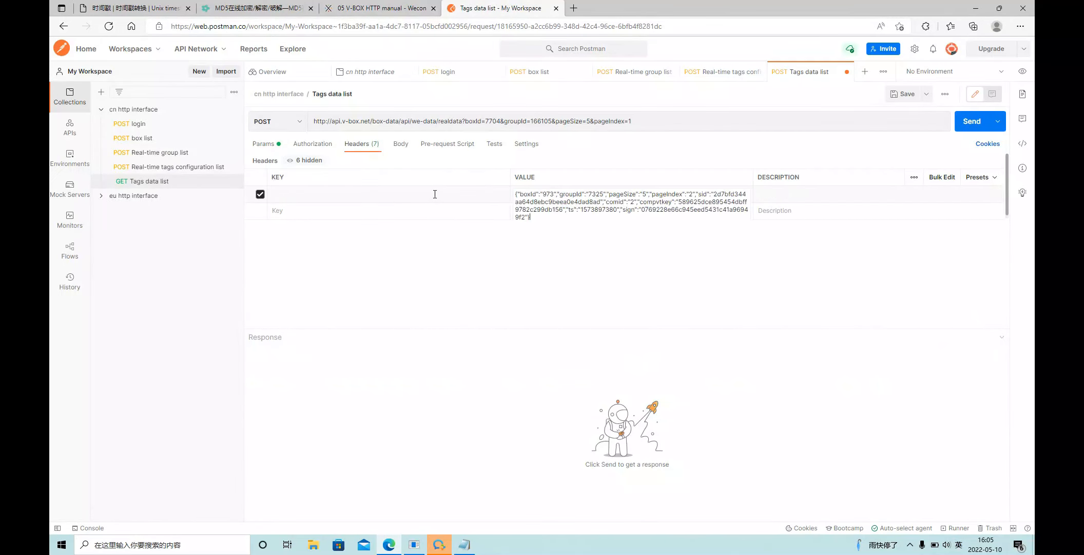
{"action": "left_click", "coordinate": [435, 194]}
{"action": "type", "text": "common"}
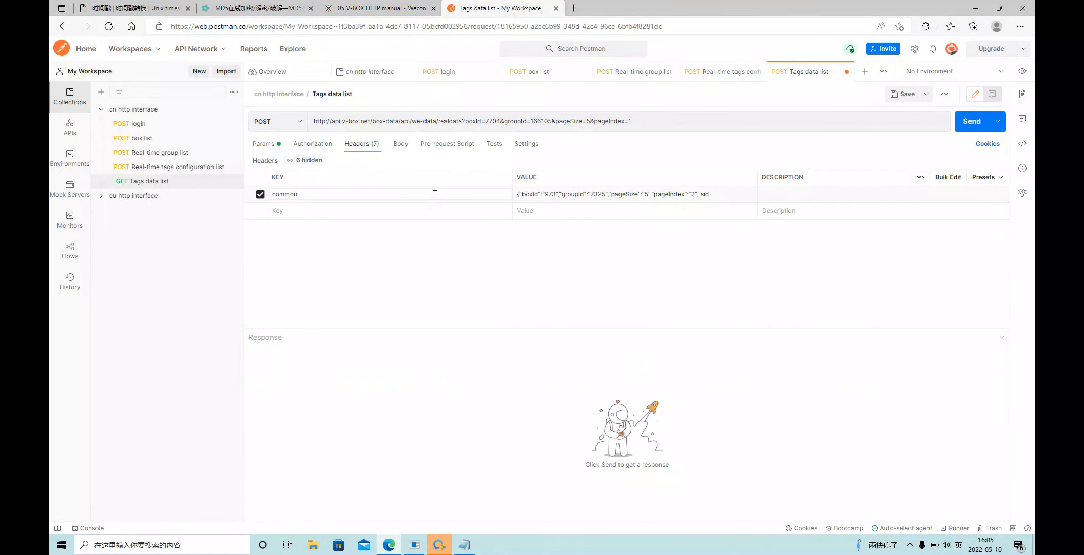
{"action": "double_click", "coordinate": [549, 194]}
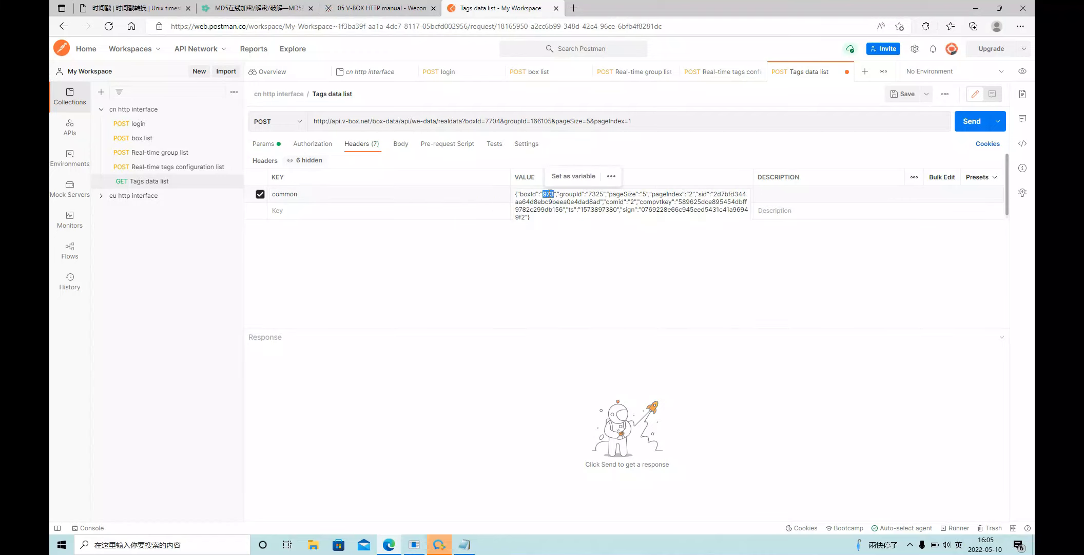
{"action": "type", "text": "7704\",\"groupId\":\"7325\",\"pageSize\":\"5\",\"pageIndex\":\"2\",\"si"}
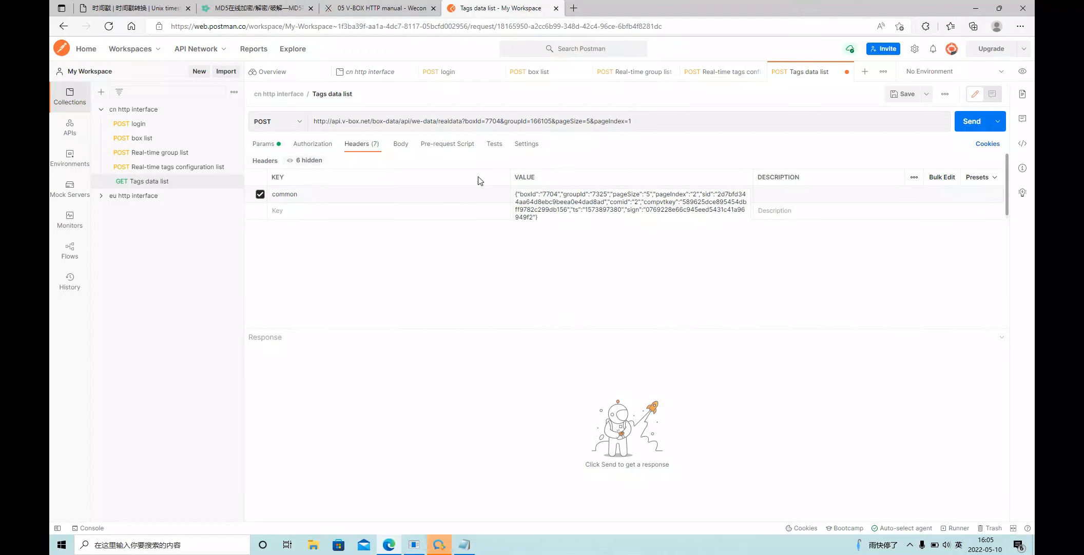
Set the common header's groupId to 166105 and pageIndex to 1
{"action": "left_click", "coordinate": [265, 144]}
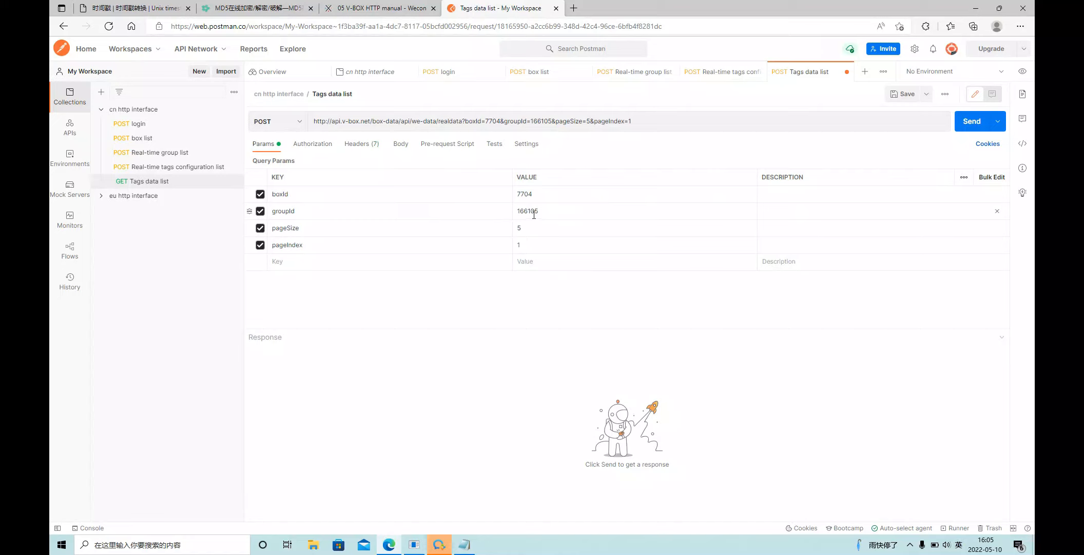
{"action": "double_click", "coordinate": [534, 214]}
{"action": "left_click", "coordinate": [361, 145]}
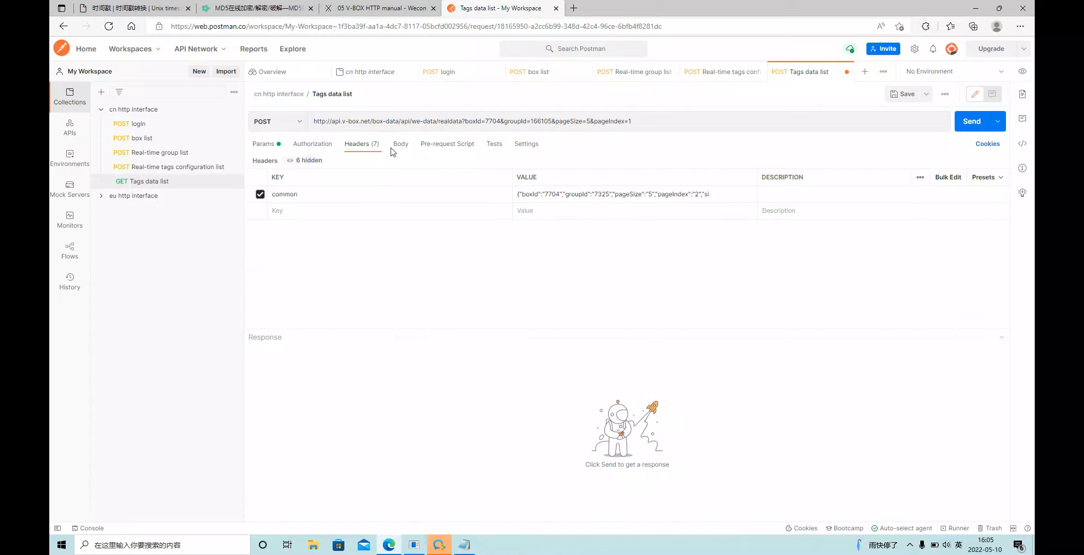
{"action": "double_click", "coordinate": [602, 193]}
{"action": "key", "text": "ctrl+v"}
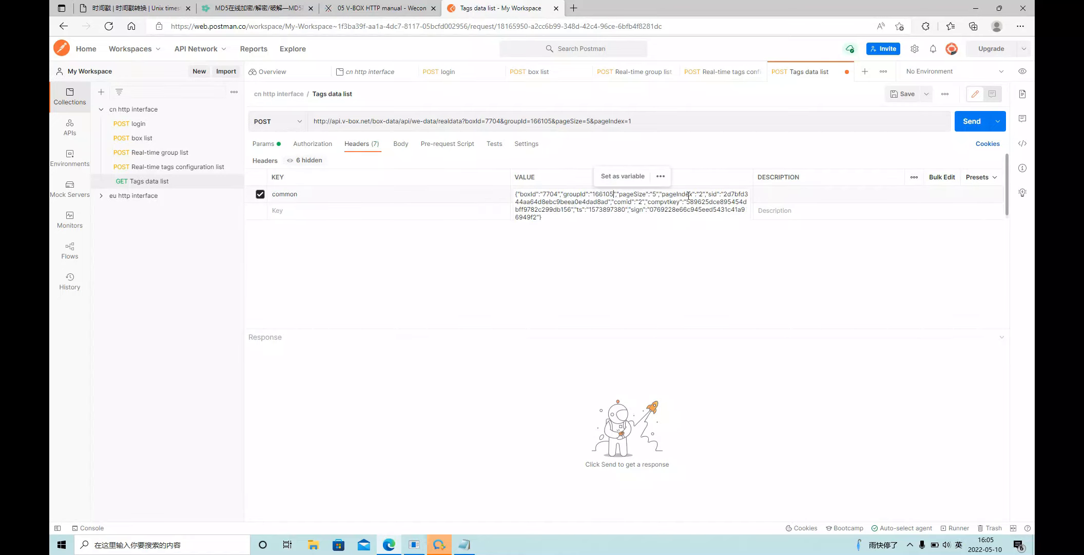
{"action": "left_click", "coordinate": [704, 194]}
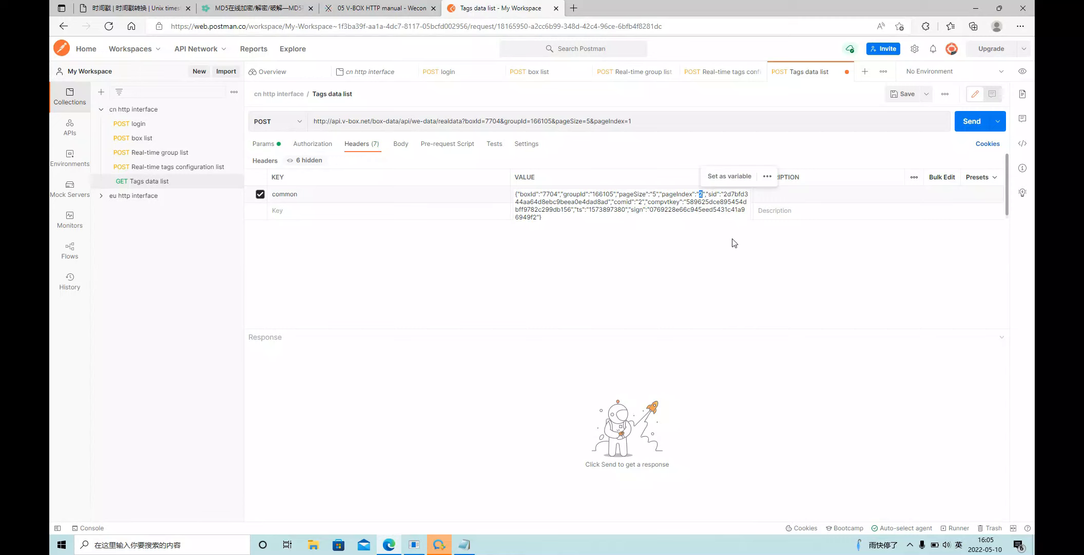
{"action": "type", "text": "1"}
{"action": "left_click", "coordinate": [464, 544]}
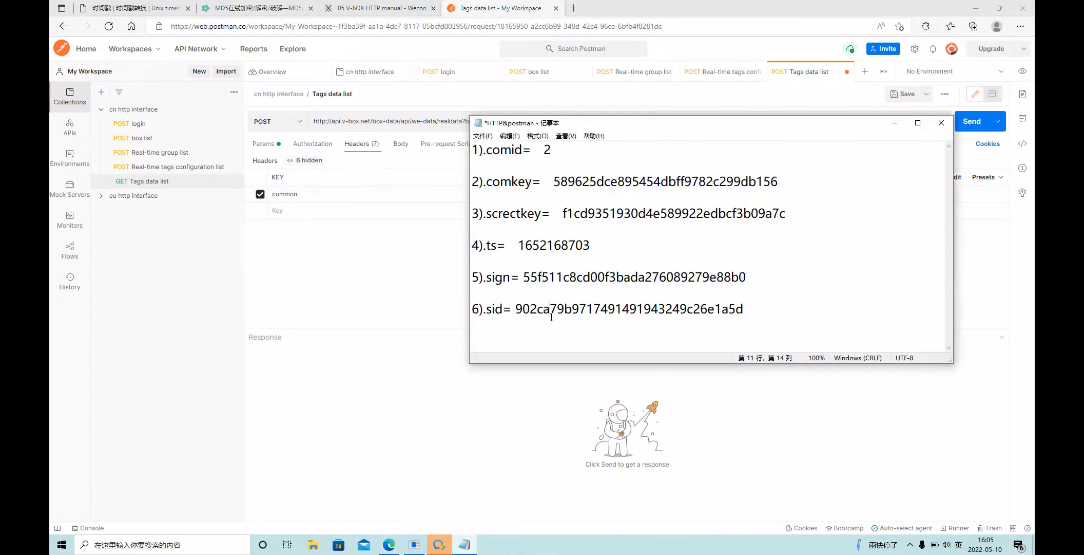
{"action": "double_click", "coordinate": [551, 309]}
{"action": "left_click", "coordinate": [445, 265]}
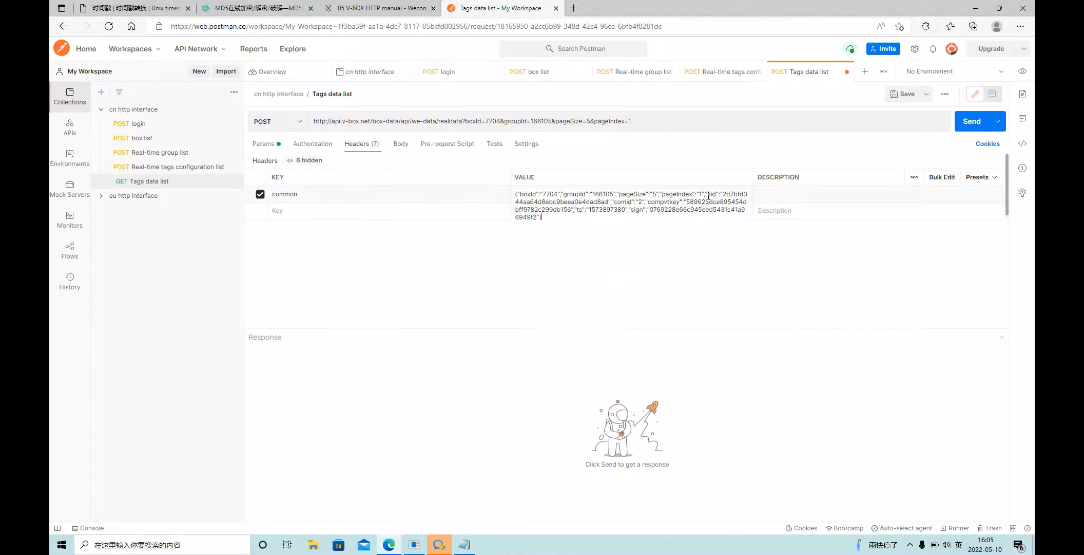
{"action": "double_click", "coordinate": [732, 194]}
{"action": "key", "text": "ctrl+v"}
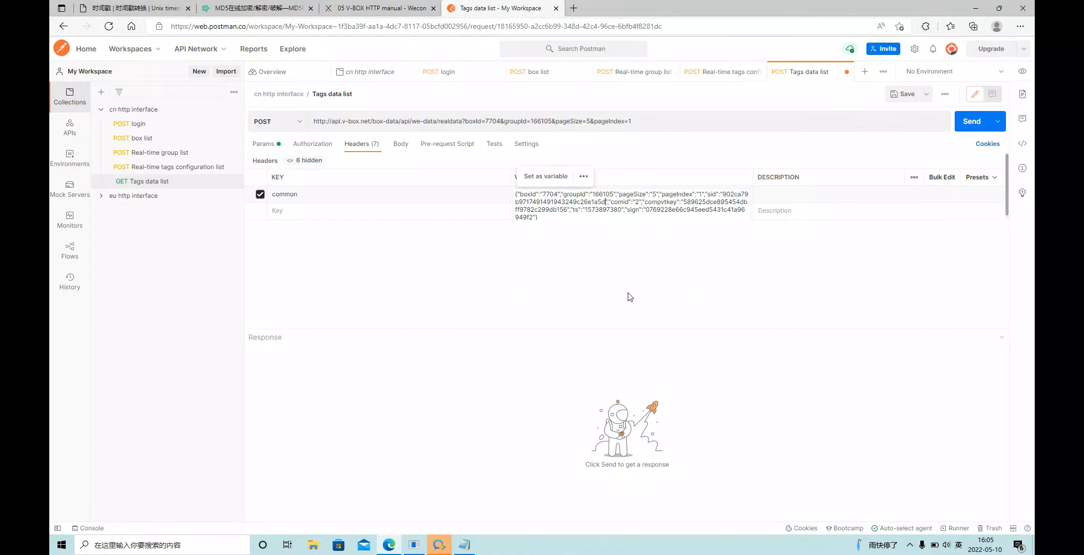
{"action": "left_click", "coordinate": [464, 544]}
{"action": "double_click", "coordinate": [554, 245]}
{"action": "left_click", "coordinate": [433, 208]}
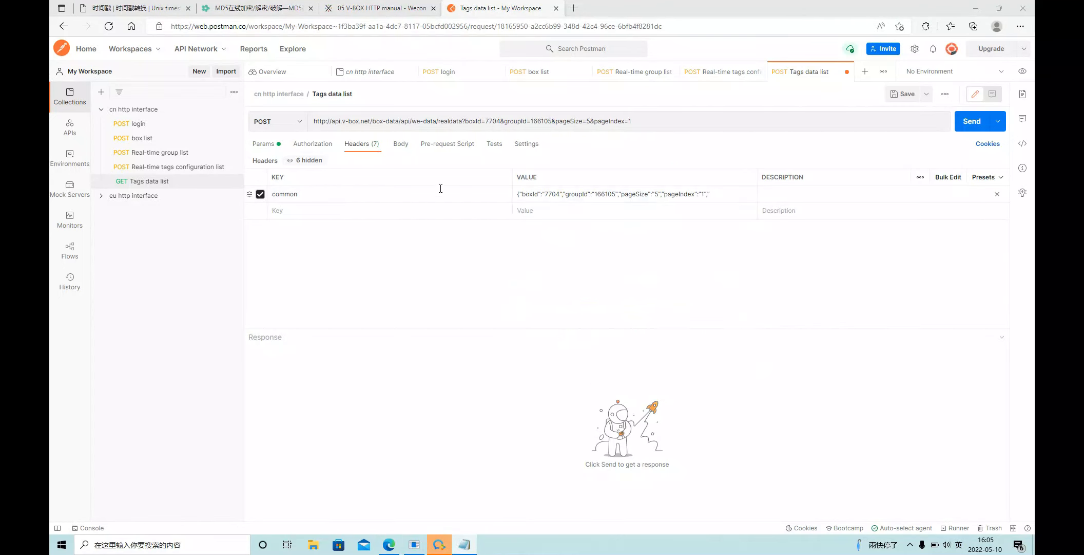
{"action": "left_click", "coordinate": [637, 198]}
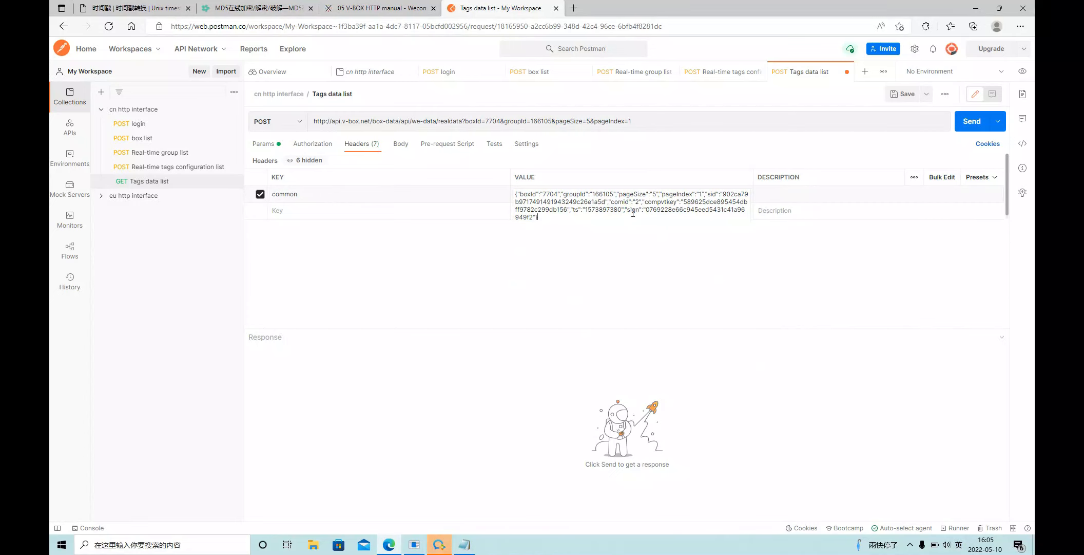
{"action": "double_click", "coordinate": [594, 209]}
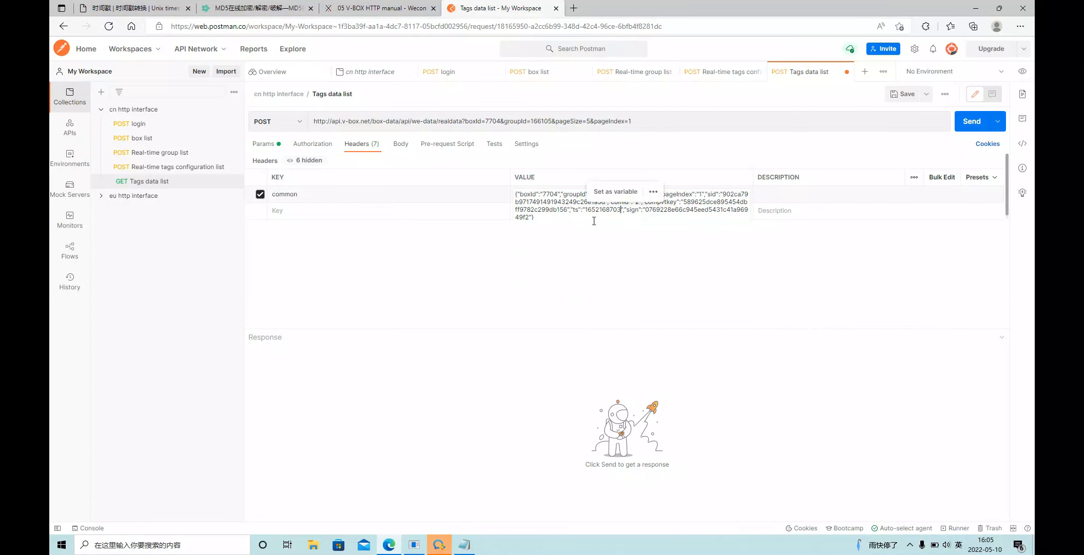
Replace the header's sign with the freshly computed MD5 hash, then save and send the request
{"action": "key", "text": "alt+Tab"}
{"action": "double_click", "coordinate": [580, 279]}
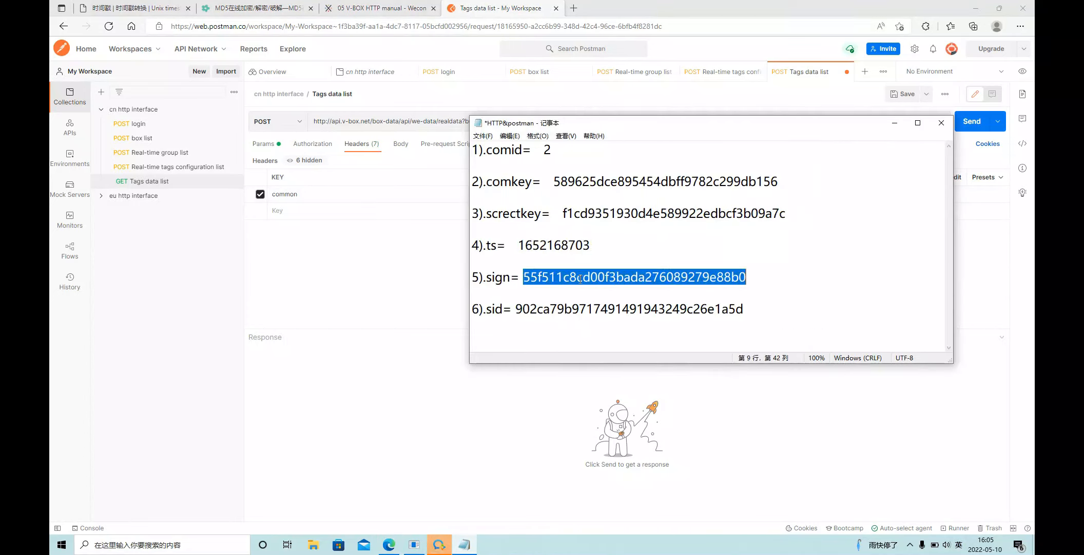
{"action": "left_click", "coordinate": [457, 241]}
{"action": "left_click", "coordinate": [625, 195]}
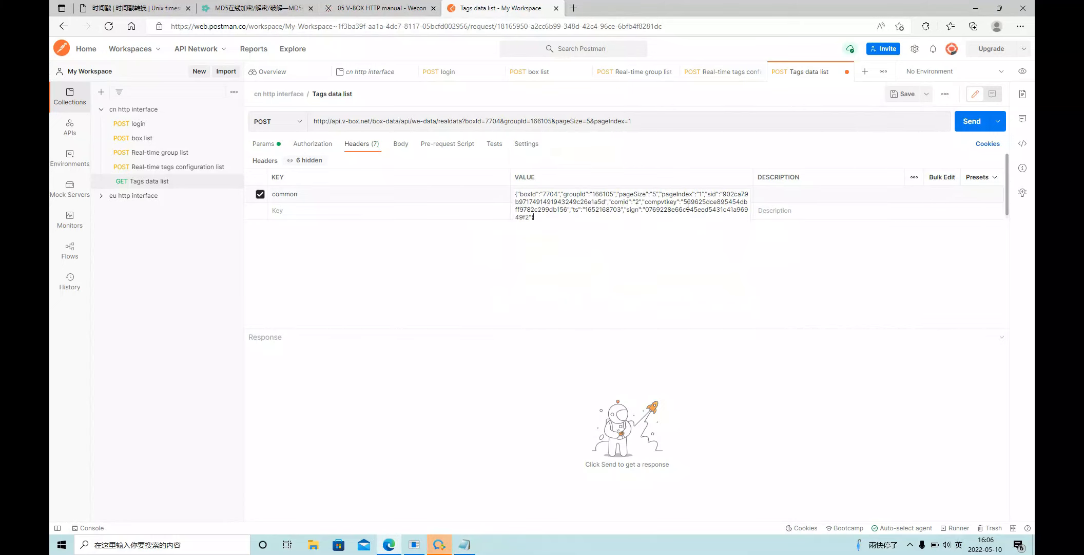
{"action": "double_click", "coordinate": [696, 212]}
{"action": "key", "text": "ctrl+v"}
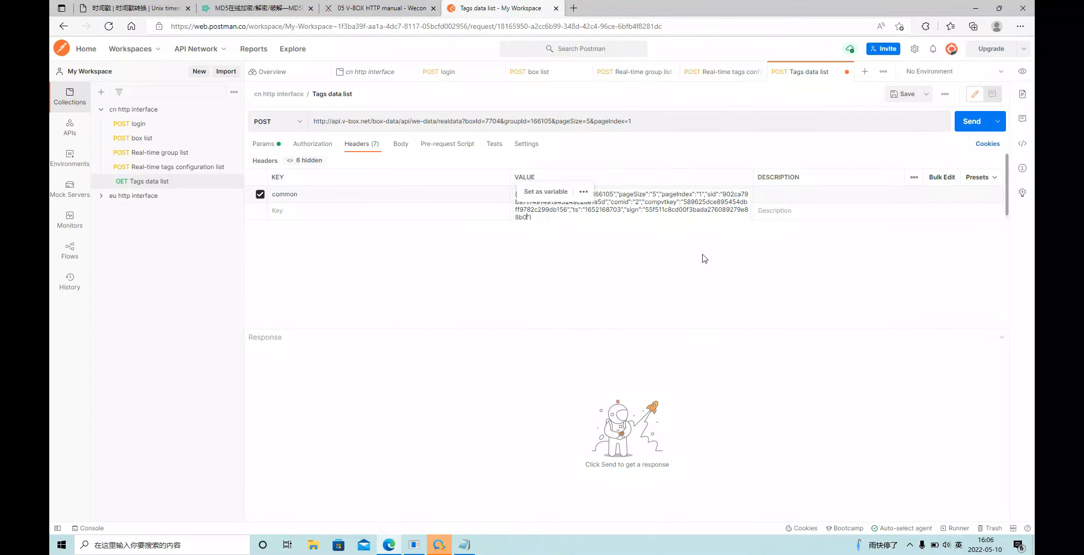
{"action": "left_click", "coordinate": [704, 256]}
{"action": "left_click", "coordinate": [898, 96]}
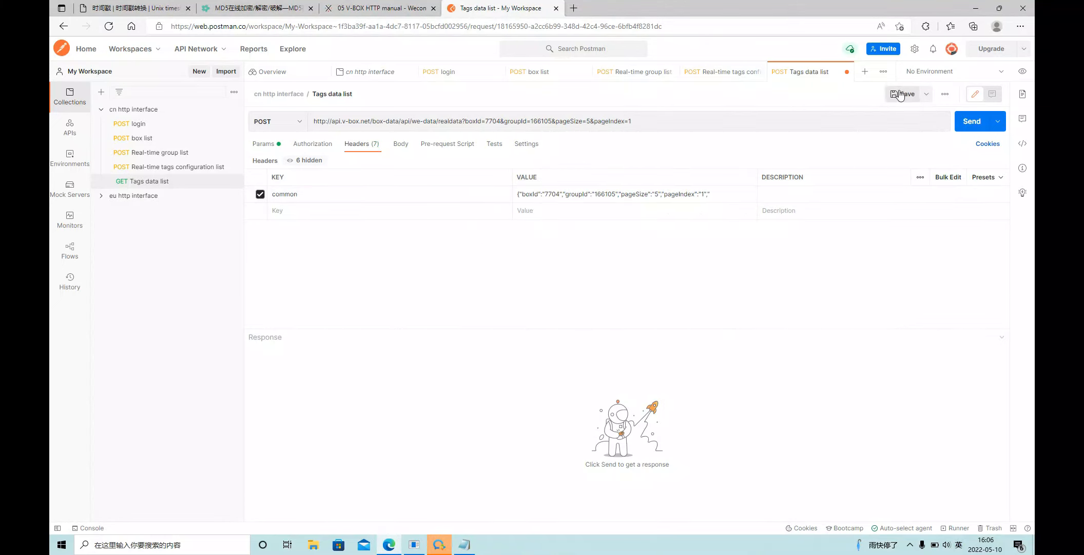
{"action": "left_click", "coordinate": [972, 121]}
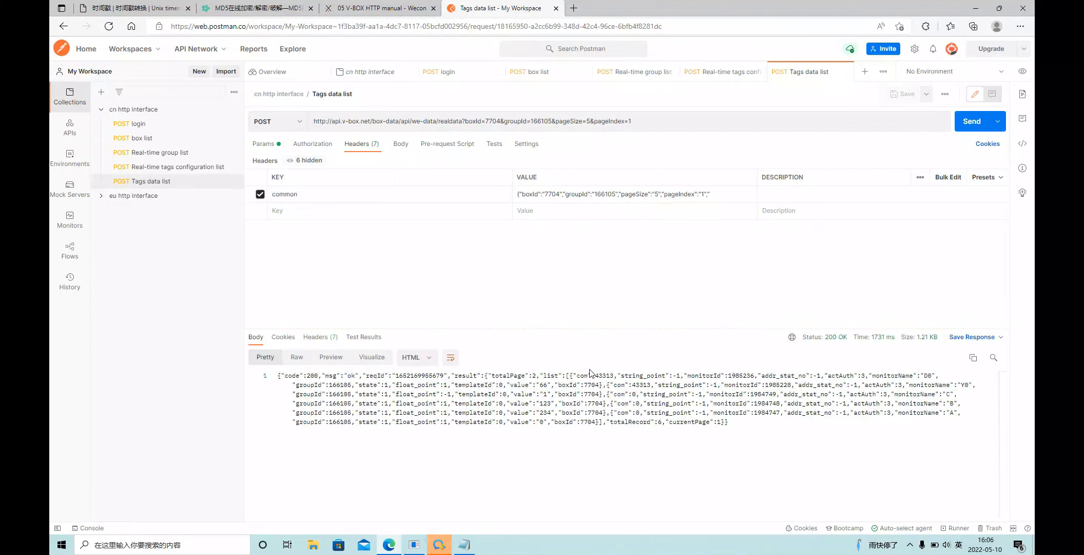
View the 200 OK response as JSON and check tag values 66, 123 and 234 against V-NET Access
{"action": "left_click", "coordinate": [422, 357]}
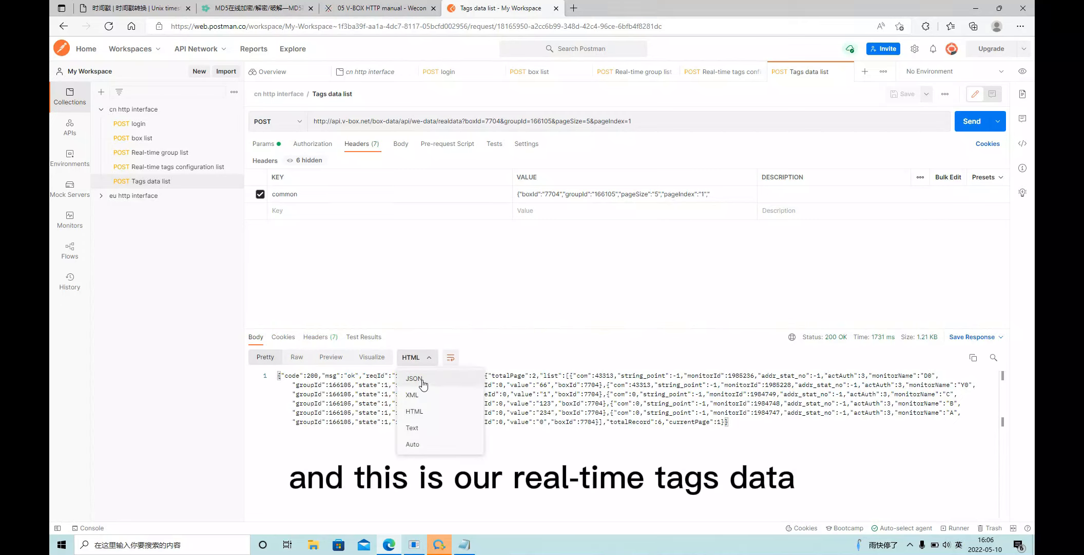
{"action": "left_click", "coordinate": [424, 380]}
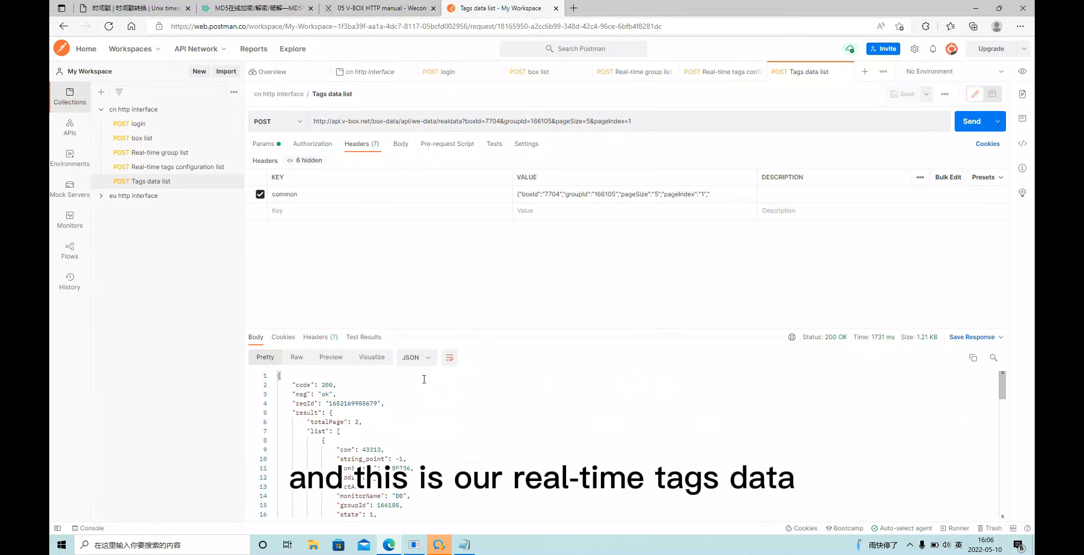
{"action": "scroll", "coordinate": [403, 445], "scroll_direction": "down", "scroll_amount": 2}
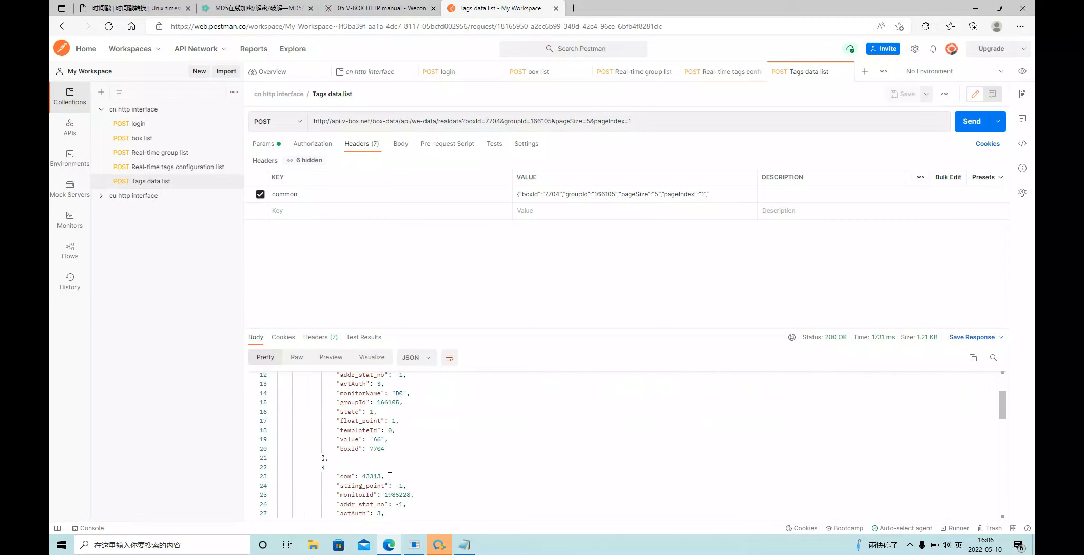
{"action": "scroll", "coordinate": [390, 476], "scroll_direction": "down", "scroll_amount": 3}
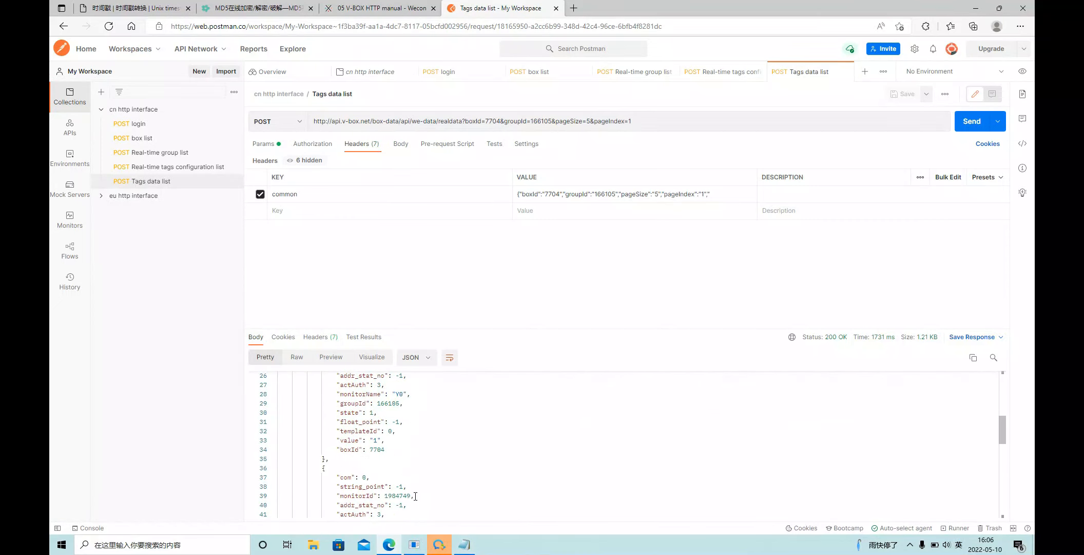
{"action": "left_click", "coordinate": [414, 545]}
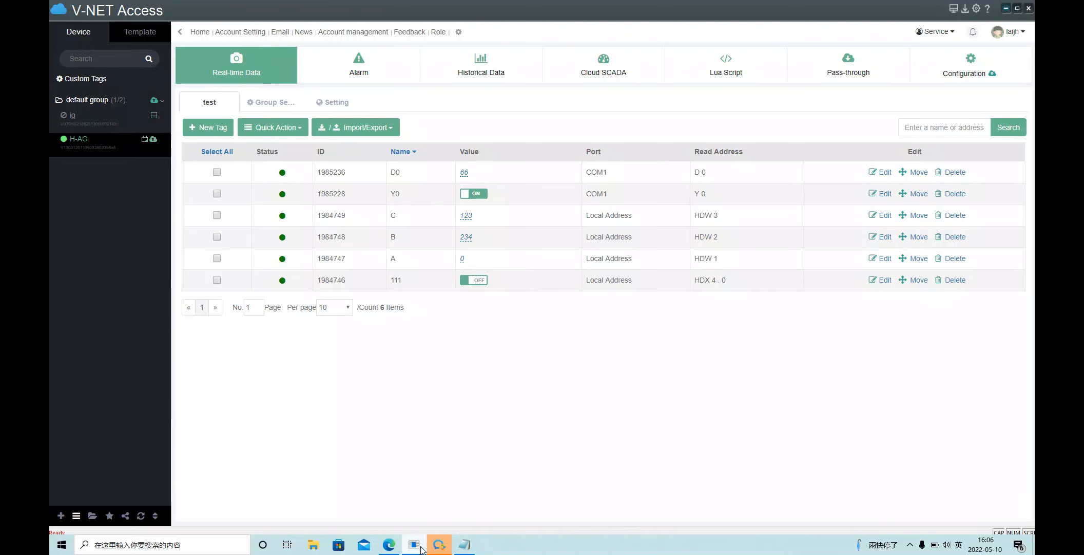
{"action": "left_click", "coordinate": [390, 546]}
{"action": "scroll", "coordinate": [414, 471], "scroll_direction": "down", "scroll_amount": 3}
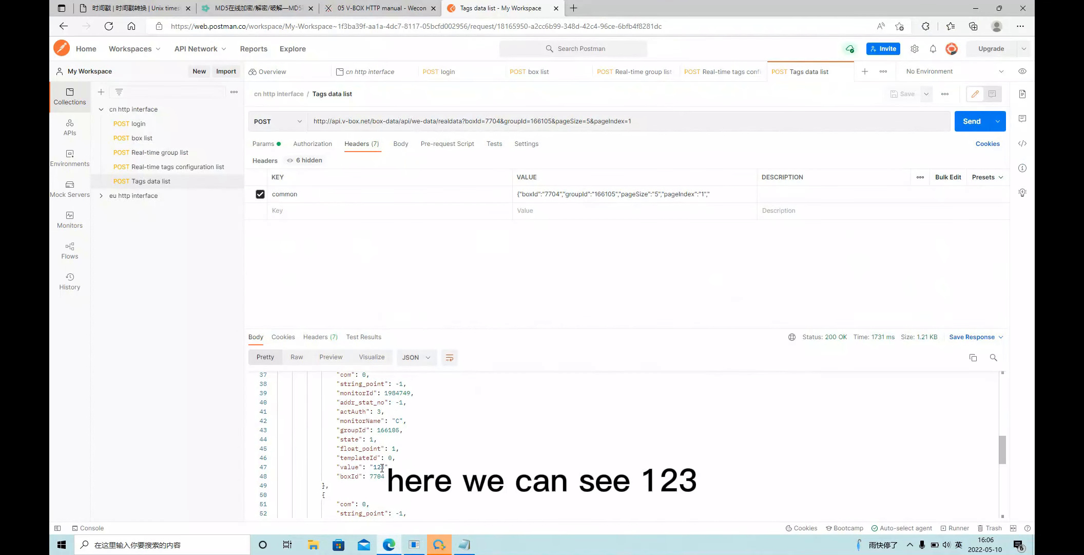
{"action": "scroll", "coordinate": [385, 467], "scroll_direction": "down", "scroll_amount": 4}
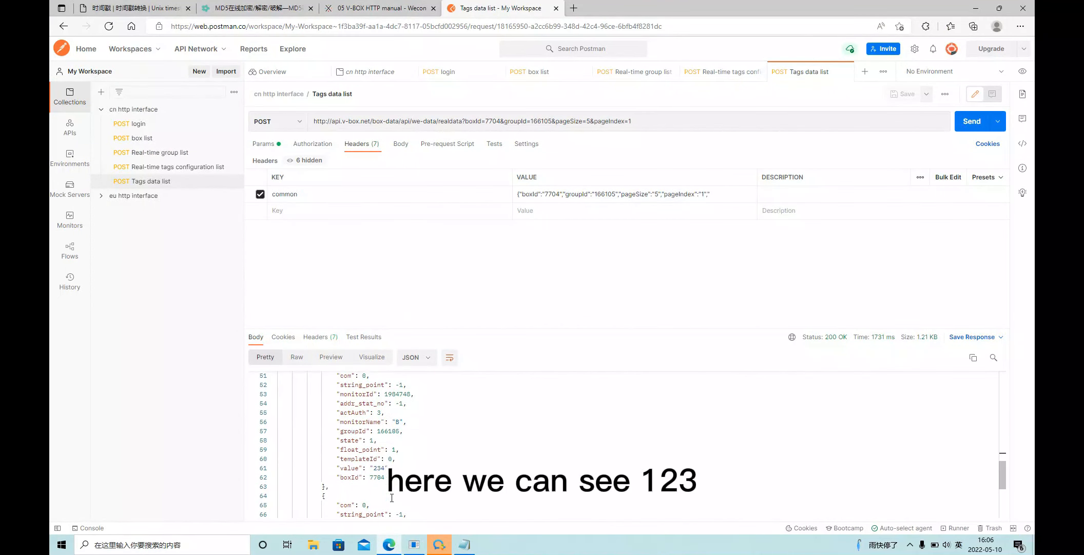